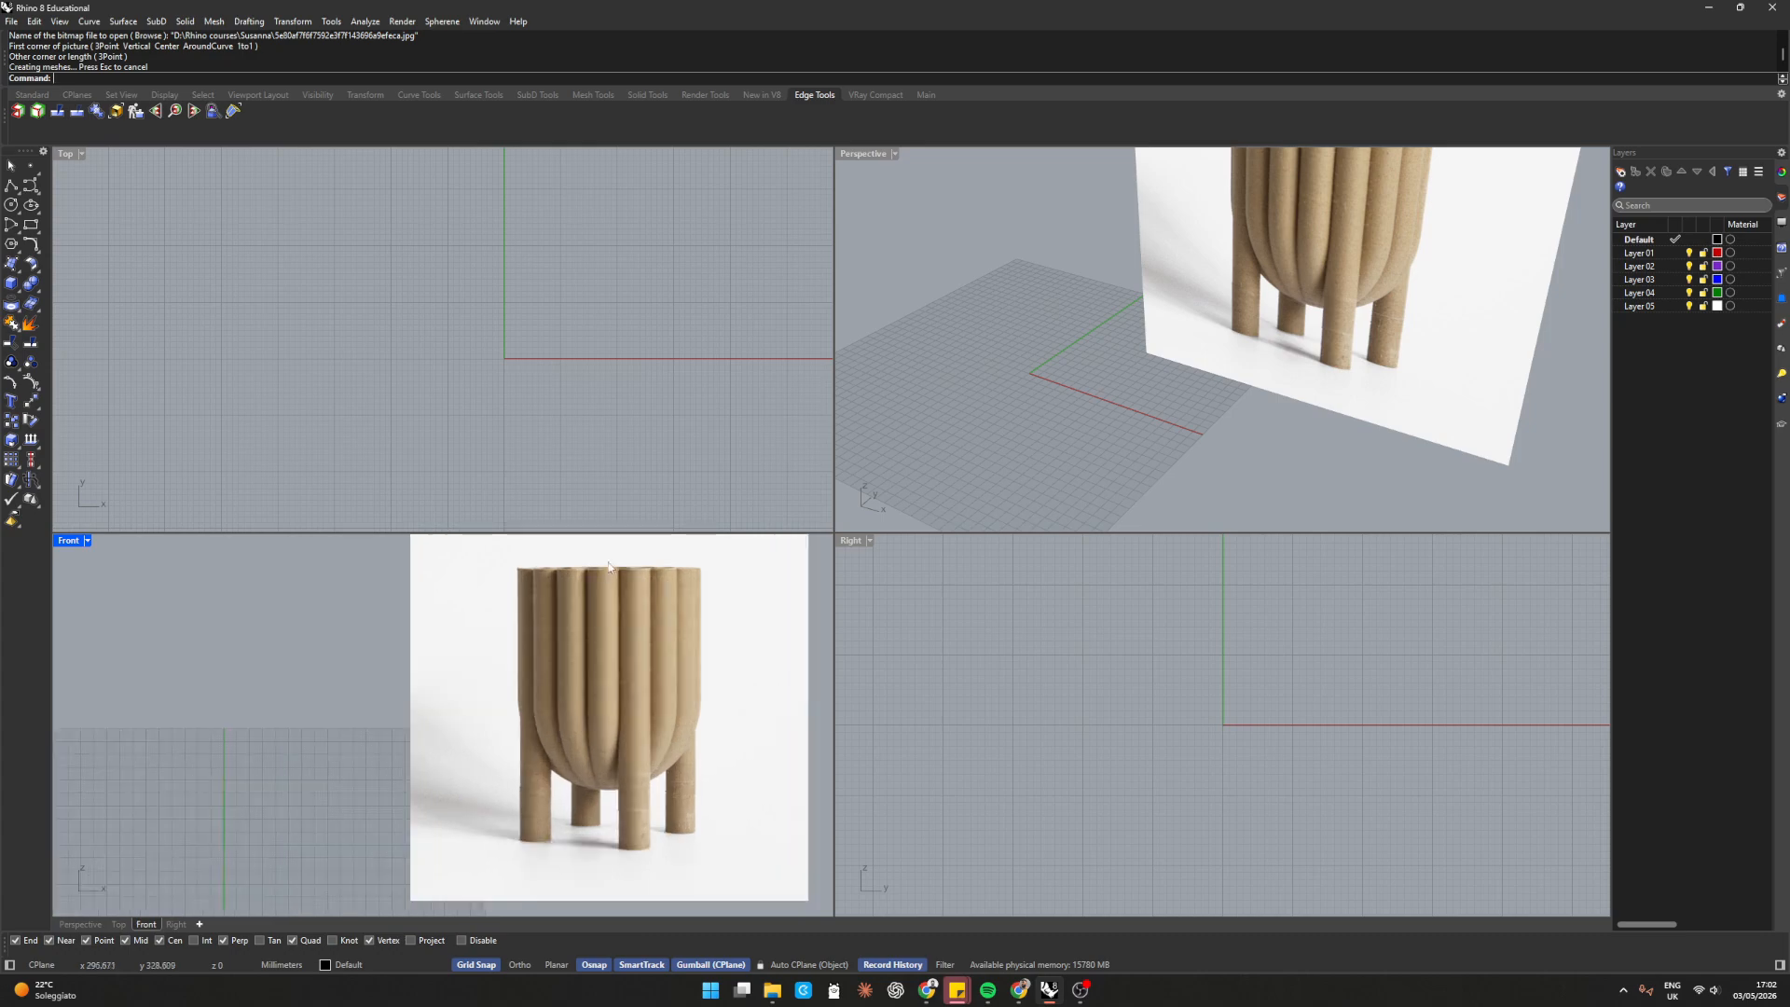
# Maximize the Perspective viewport and orbit to look down on the construction grid
pyautogui.scroll(-6, 654, 580)
pyautogui.scroll(4, 445, 729)
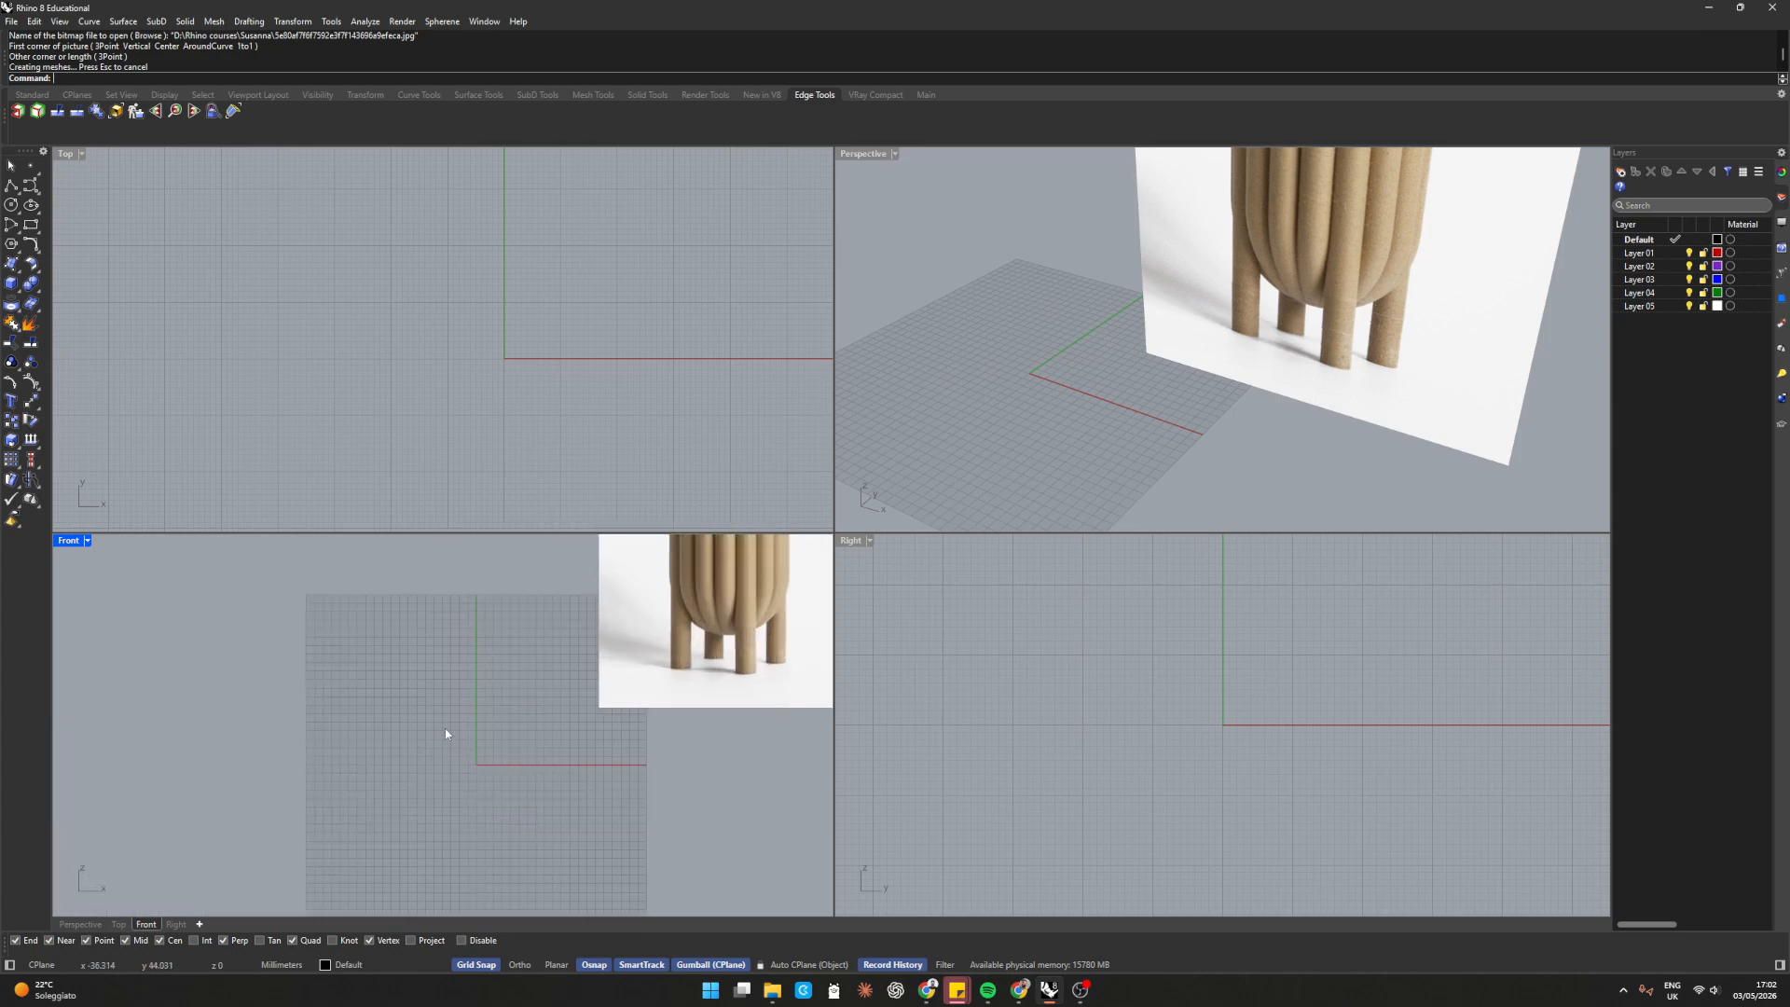
pyautogui.doubleClick(864, 153)
pyautogui.moveTo(731, 344); pyautogui.dragTo(519, 482, button='right')
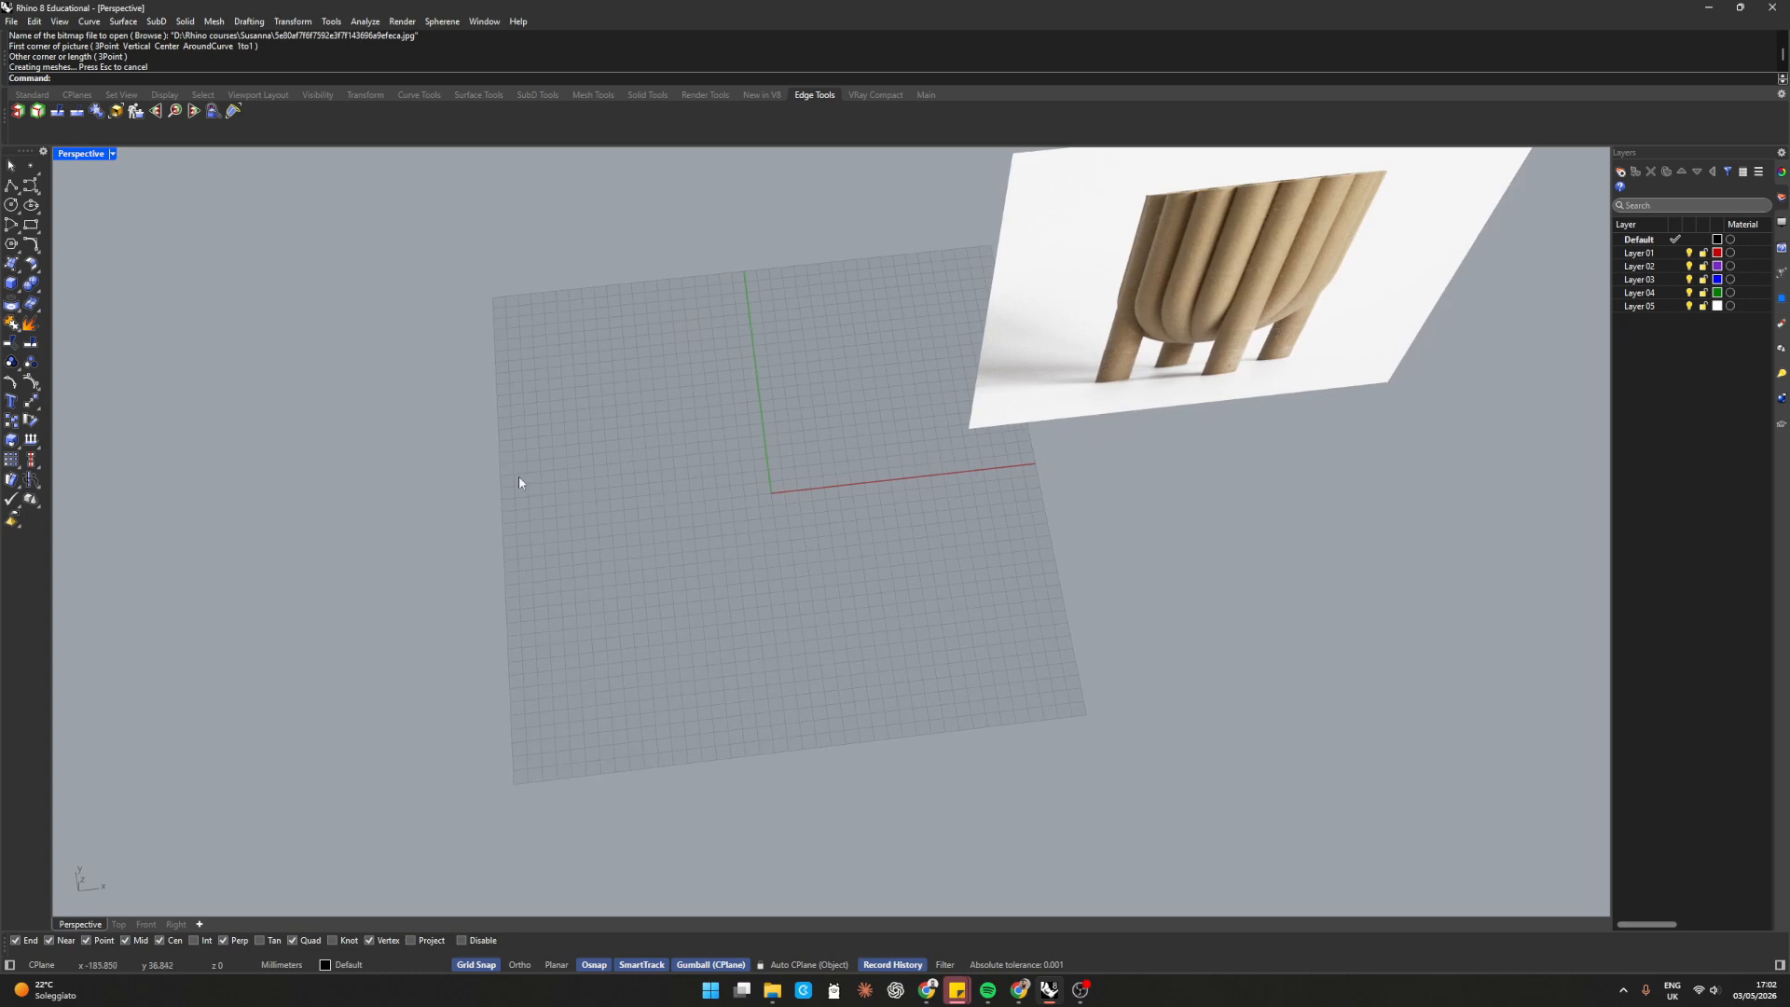
# Draw a circle centred at the origin (0) with a diameter of 100 mm on the ground plane
pyautogui.write('c')
pyautogui.press('Return')
pyautogui.write('0')
pyautogui.press('Return')
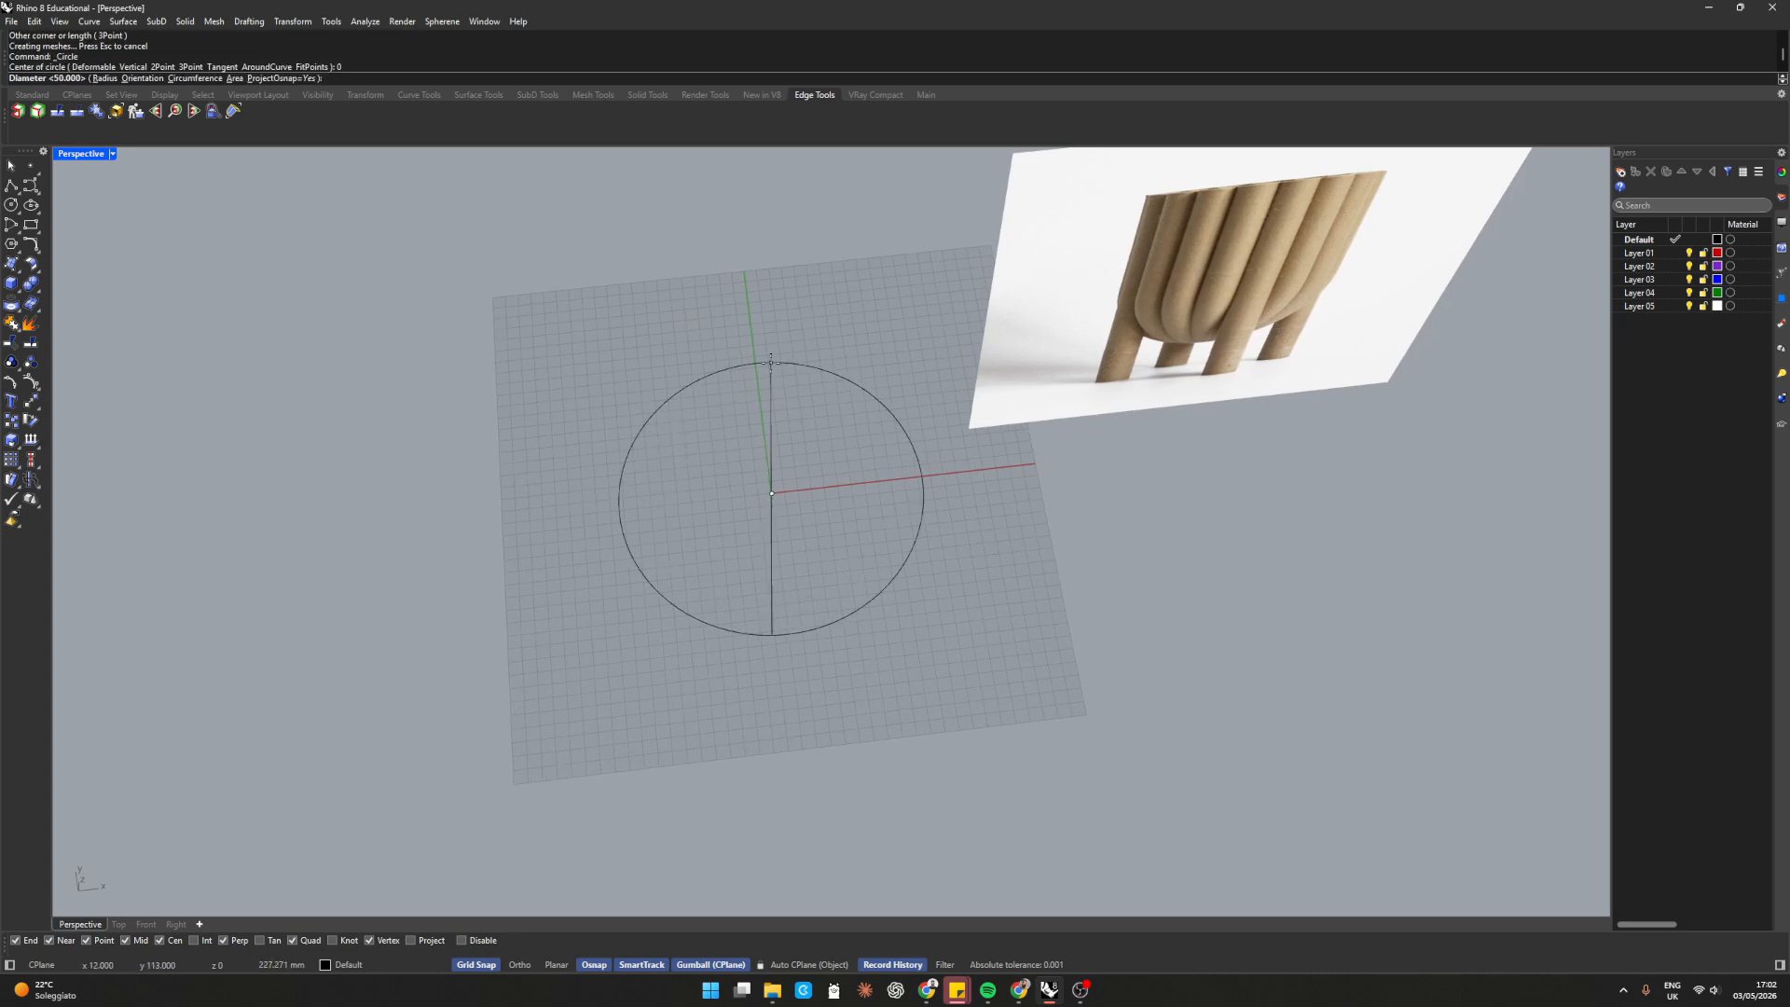
pyautogui.moveTo(772, 370); pyautogui.dragTo(729, 403, button='right')
pyautogui.scroll(7, 797, 387)
pyautogui.moveTo(731, 476)
pyautogui.mouseDown(button='right')
pyautogui.moveTo(768, 455)
pyautogui.moveTo(748, 458)
pyautogui.mouseUp(button='right')
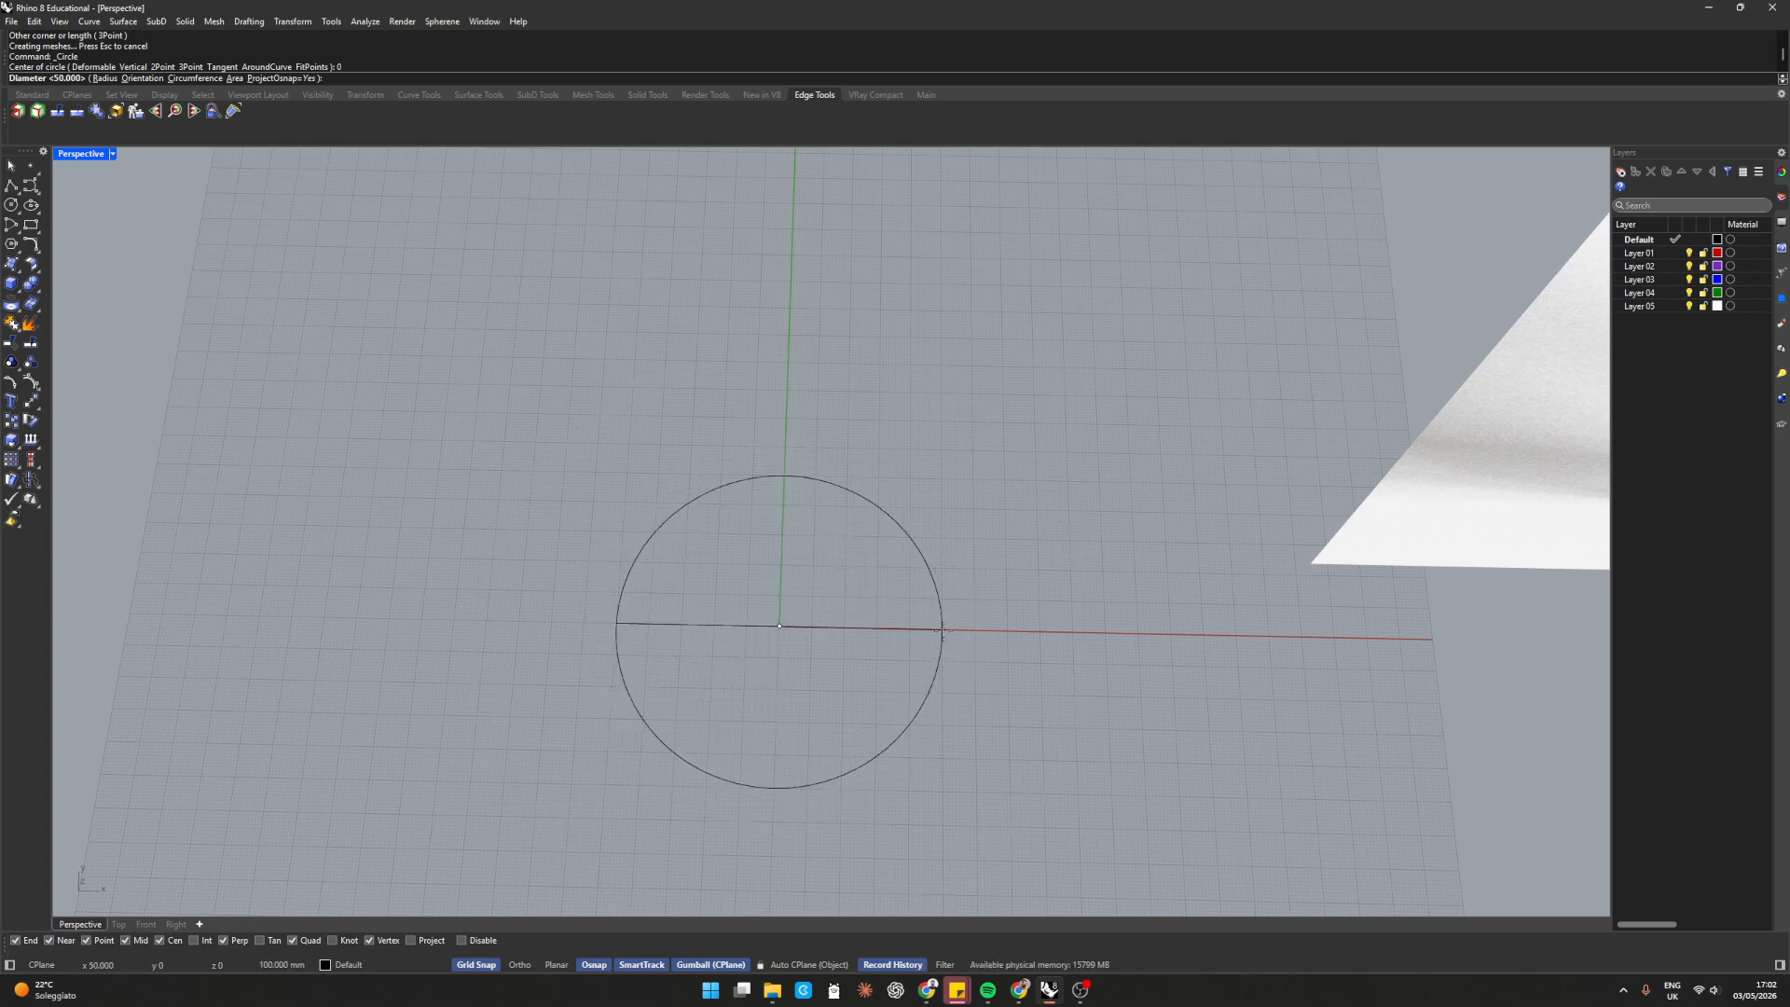
pyautogui.click(943, 632)
pyautogui.moveTo(616, 558); pyautogui.dragTo(756, 639, button='right')
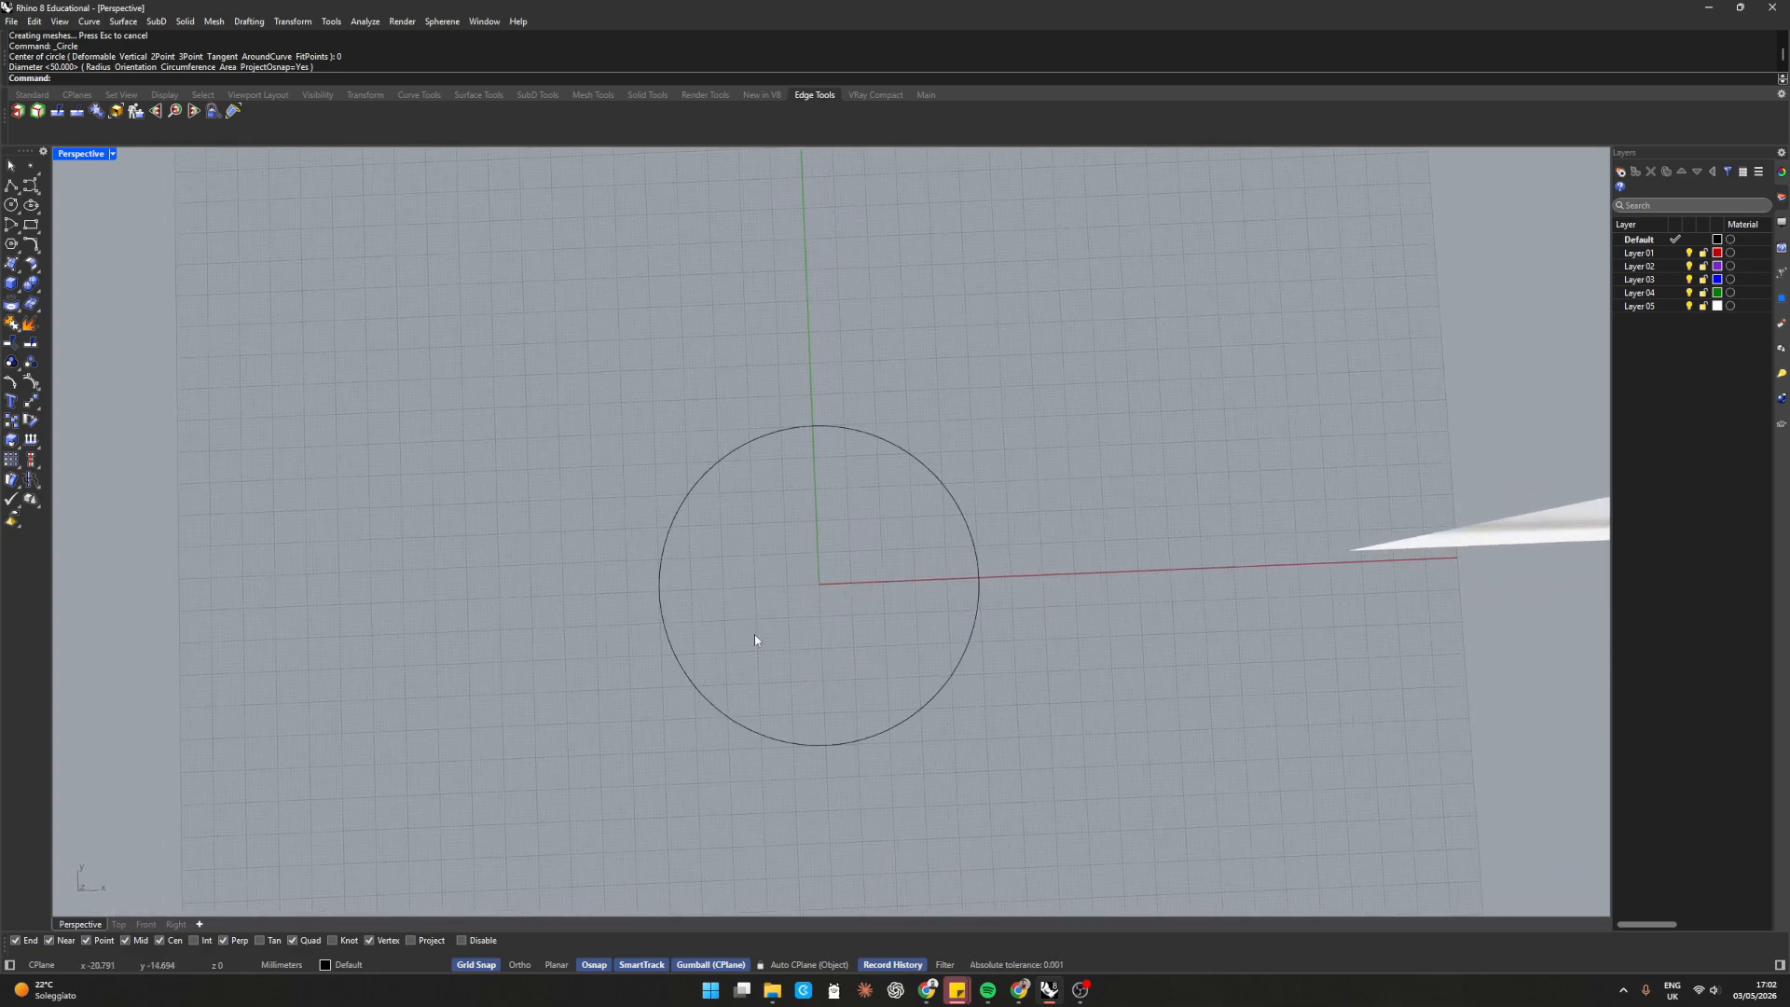
# Dimension the circle's diameter between its two quadrant points on the X axis, placing the dimension line beyond the circle
pyautogui.click(249, 20)
pyautogui.click(285, 39)
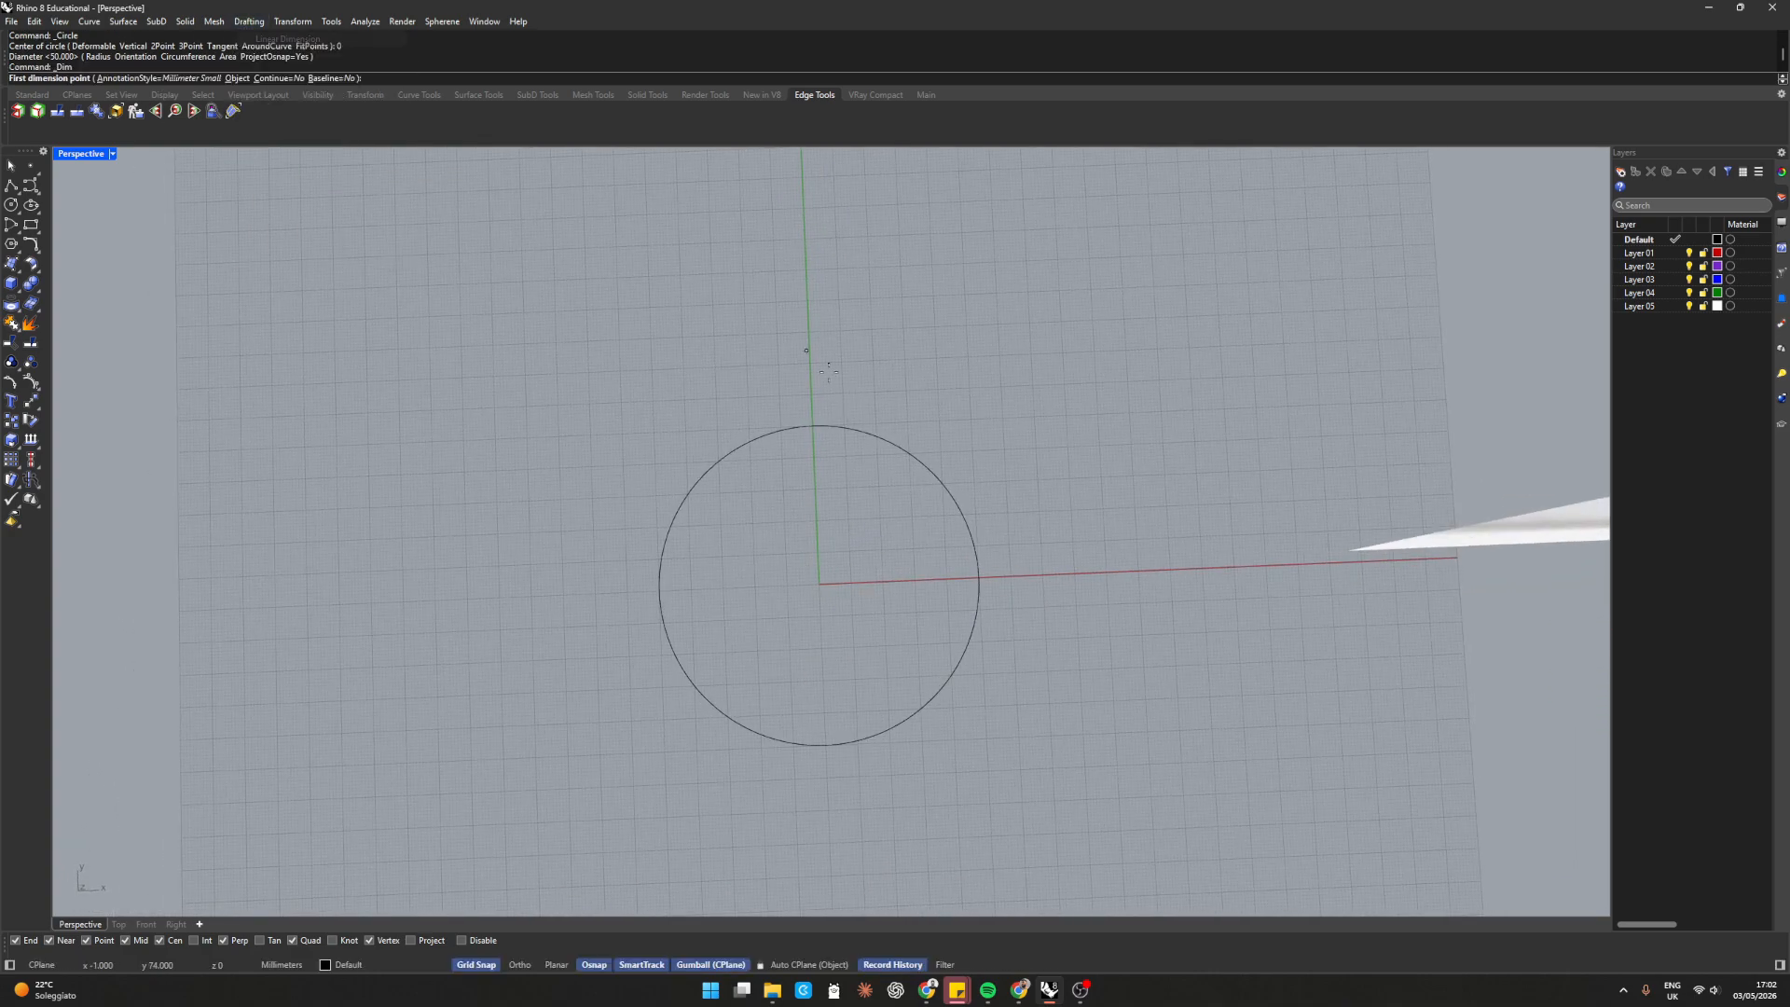
pyautogui.click(978, 577)
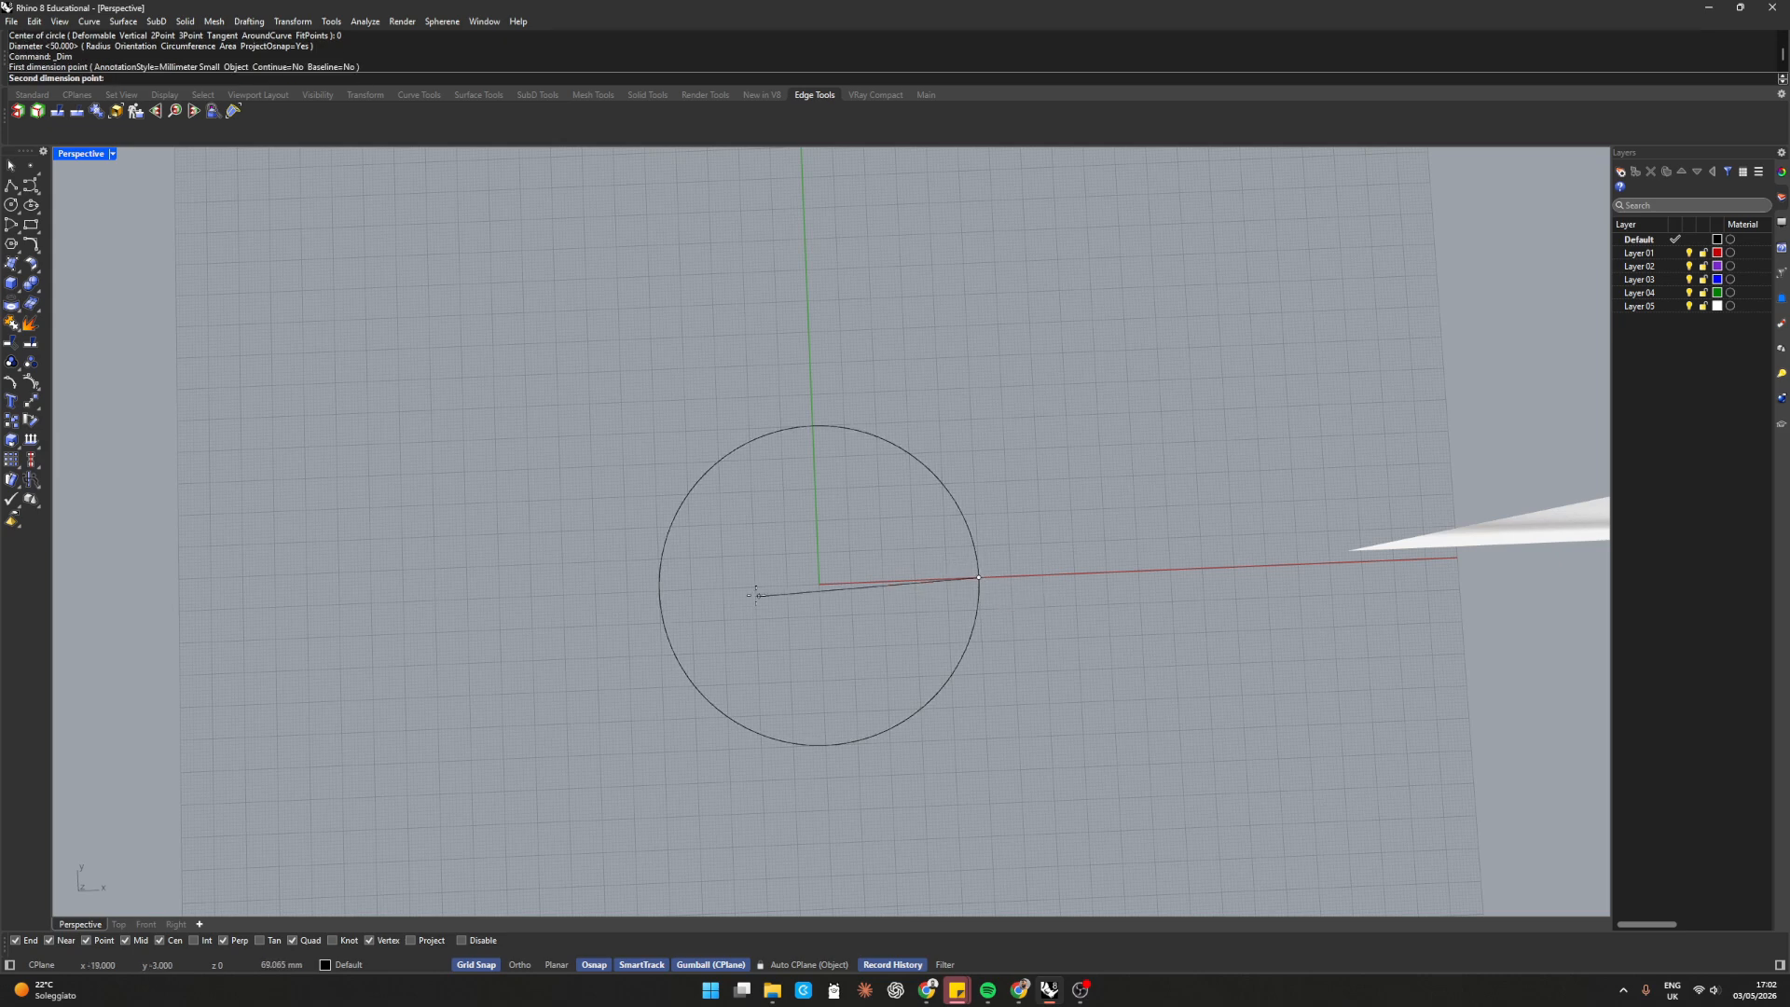
pyautogui.click(659, 585)
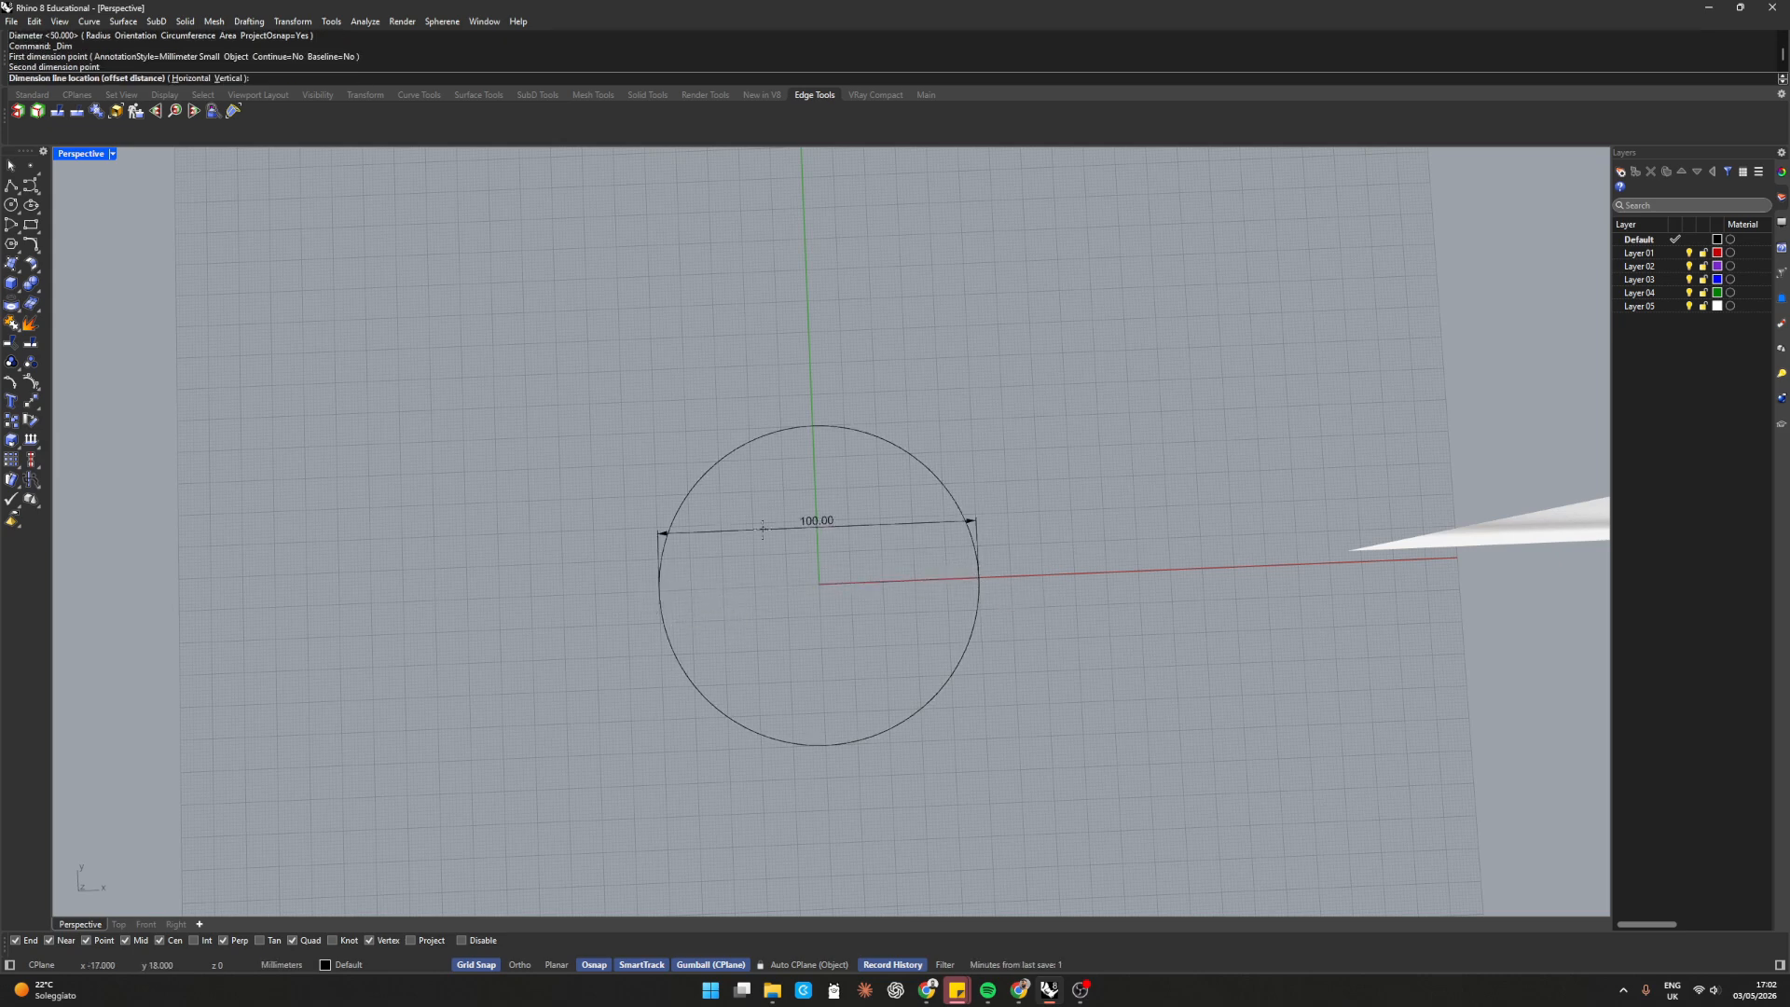
pyautogui.click(725, 392)
pyautogui.moveTo(726, 392)
pyautogui.mouseDown(button='right')
pyautogui.moveTo(670, 389)
pyautogui.moveTo(742, 416)
pyautogui.mouseUp(button='right')
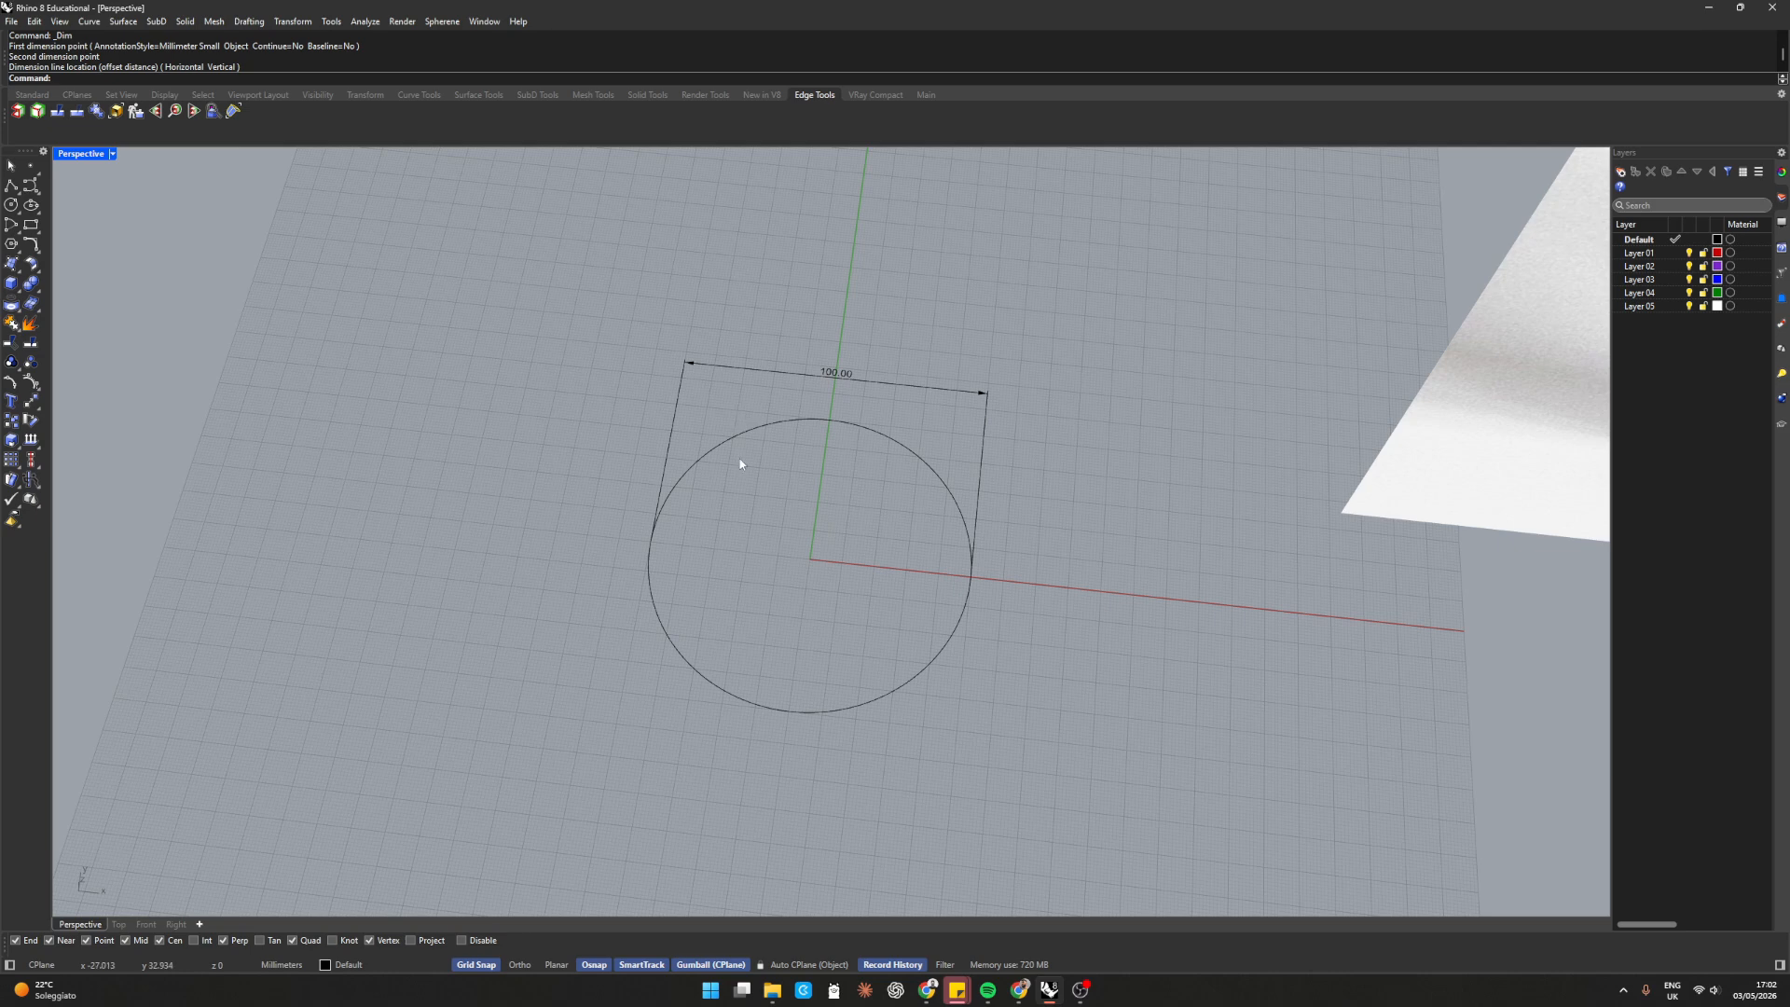
# Measure the circle's circumference with the Length command
pyautogui.press('Delete')
pyautogui.write('Length')
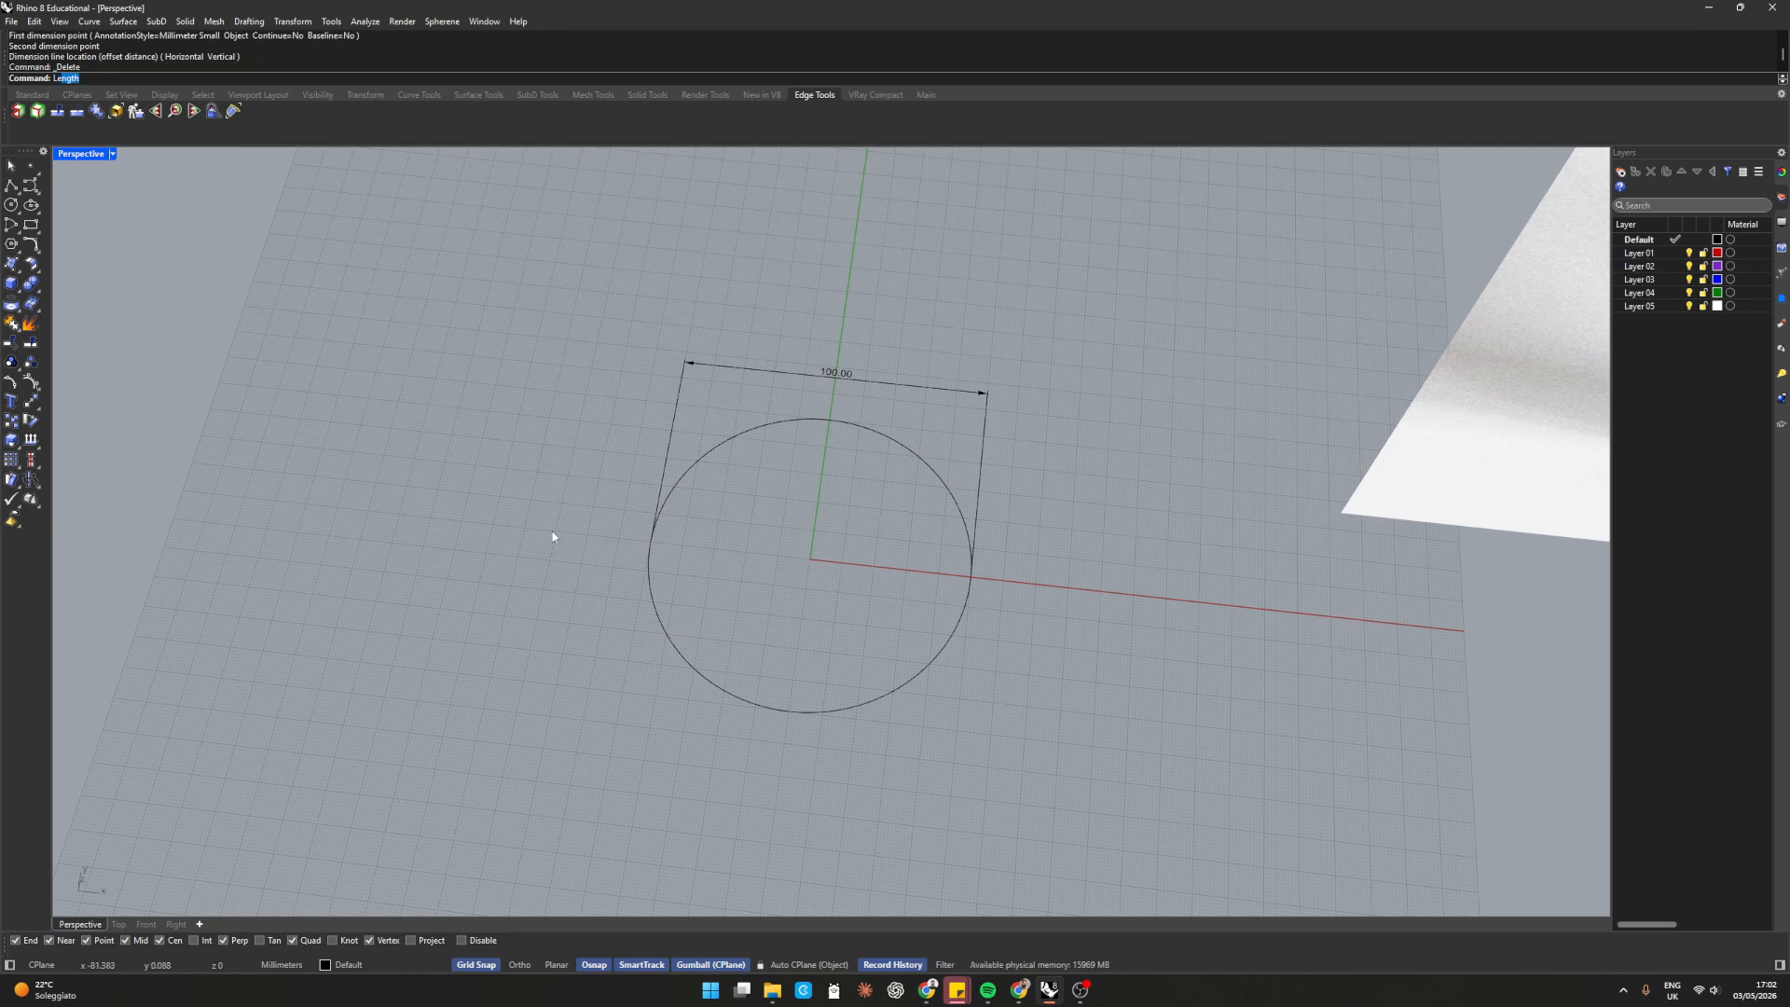
pyautogui.press('Return')
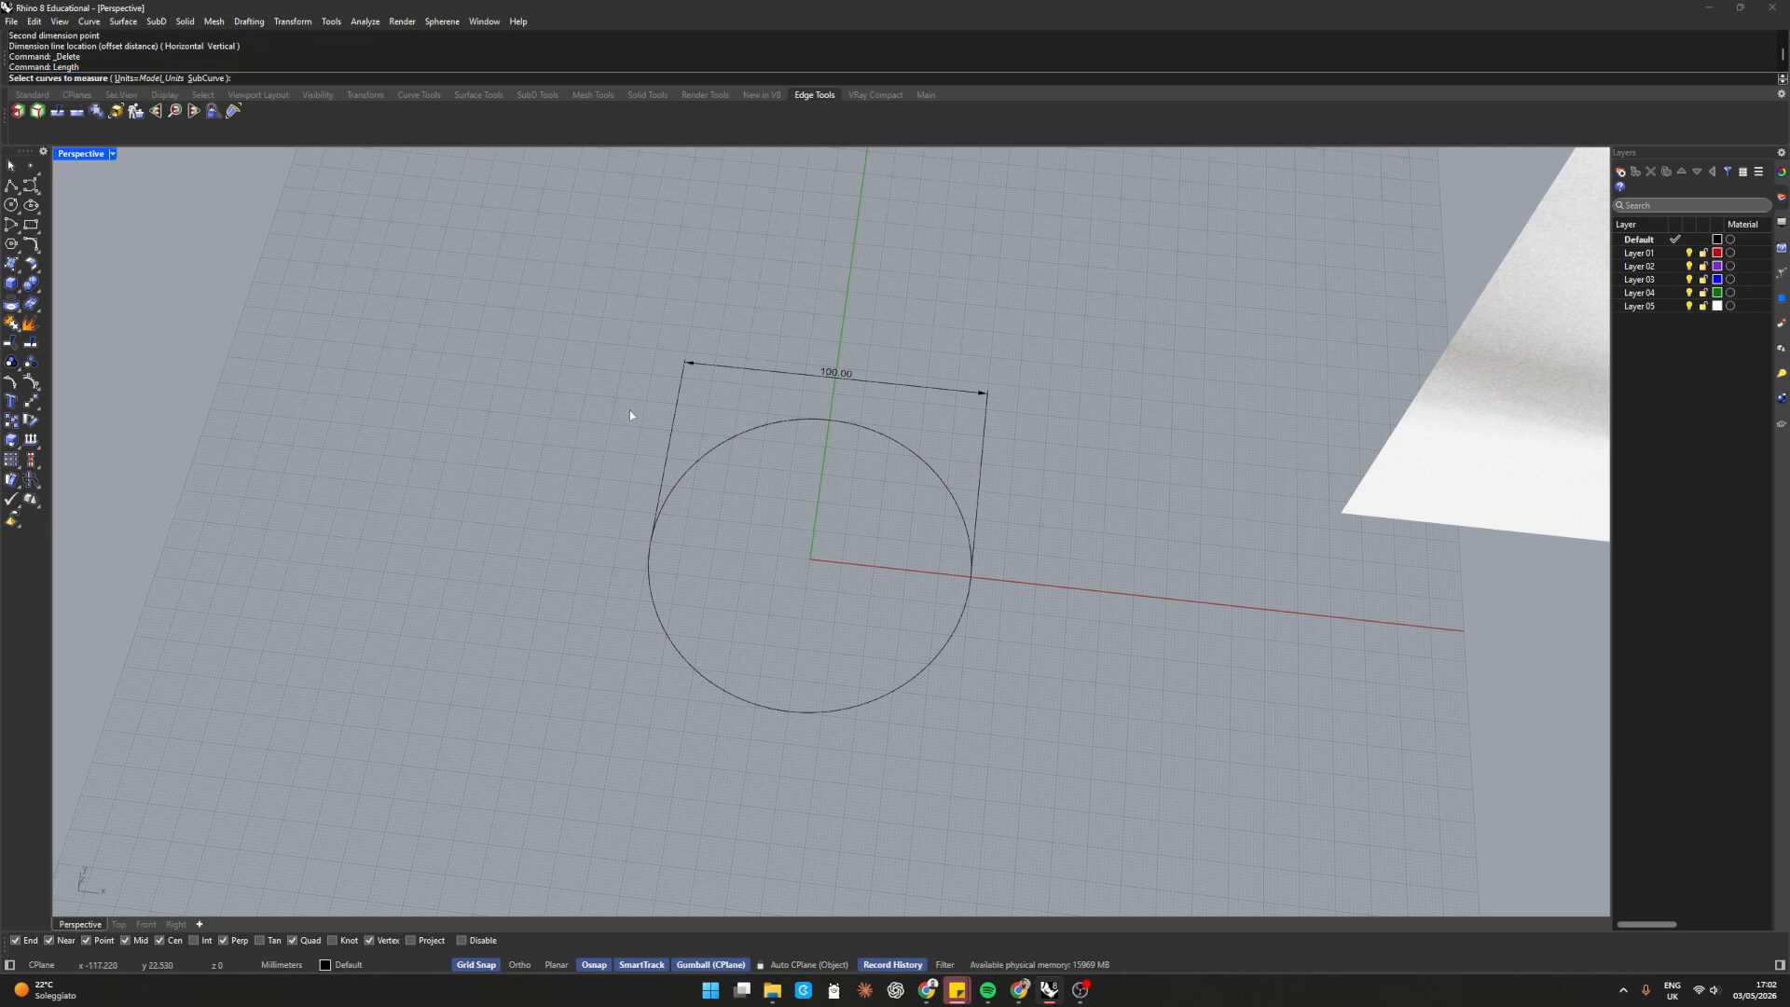
pyautogui.click(793, 424)
pyautogui.press('Return')
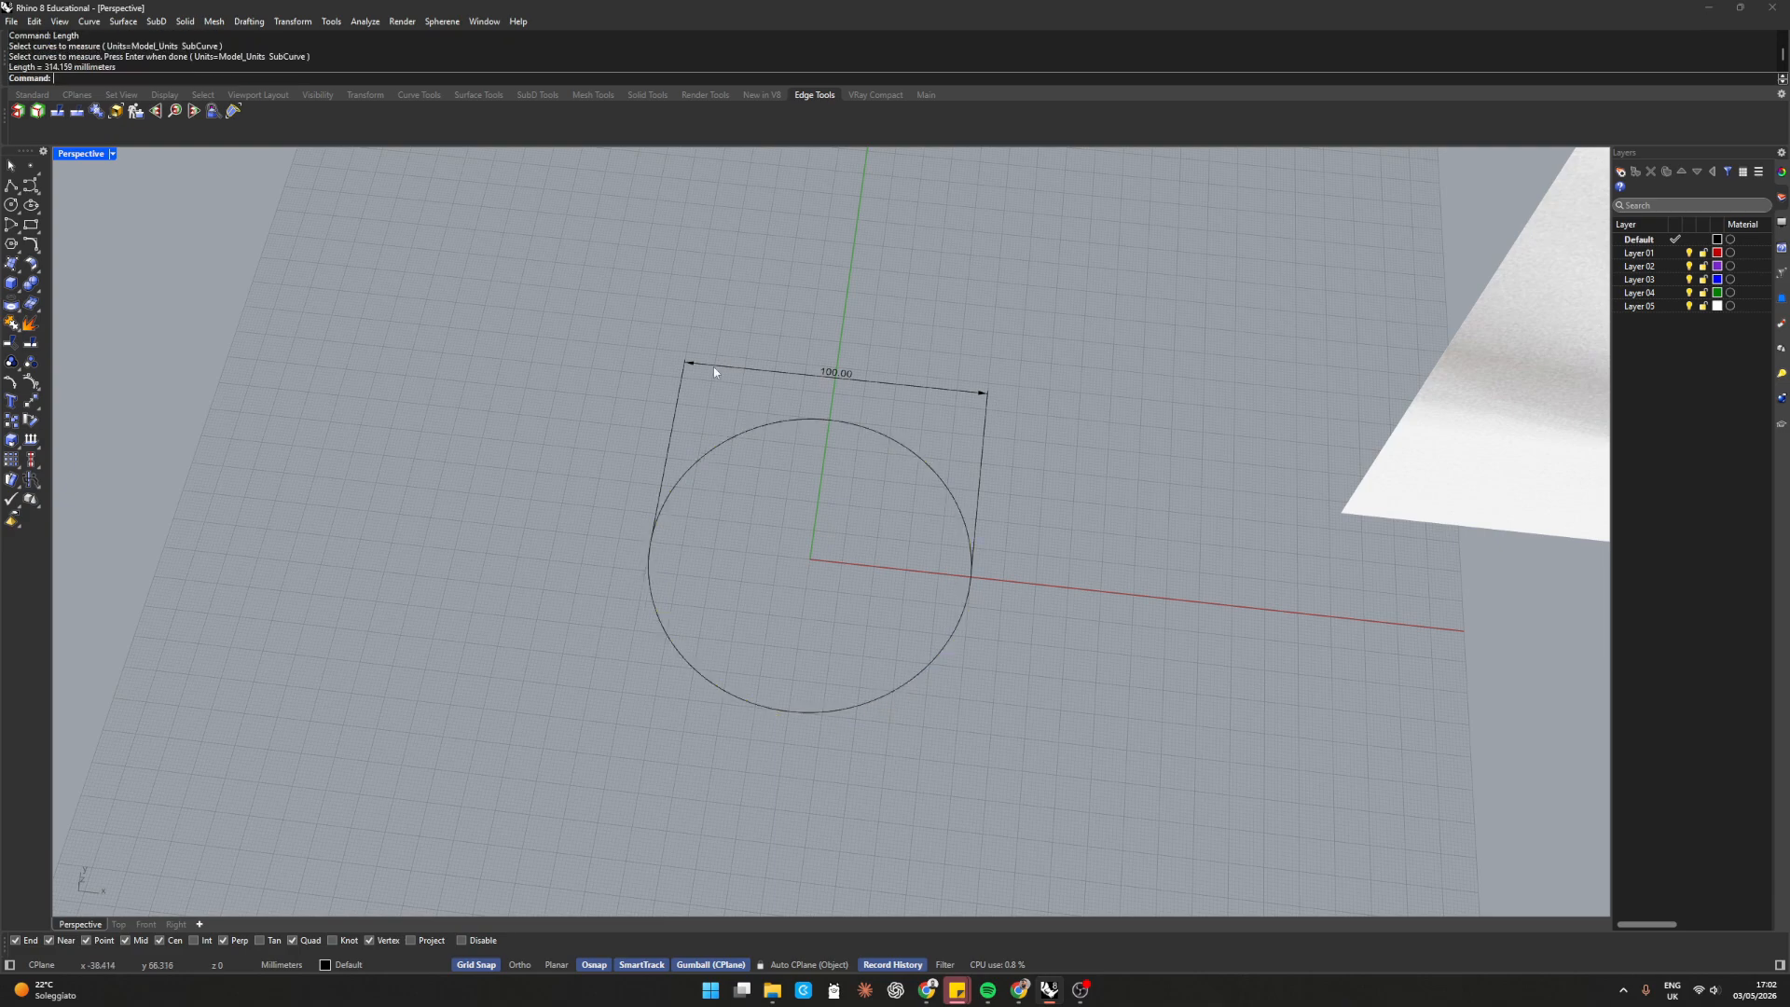
# Copy the measured circumference from the command history and open the Windows Calculator
pyautogui.moveTo(46, 68); pyautogui.dragTo(74, 73)
pyautogui.hotkey('ctrl', 'c')
pyautogui.click(70, 81)
pyautogui.click(710, 990)
pyautogui.write('calculator')
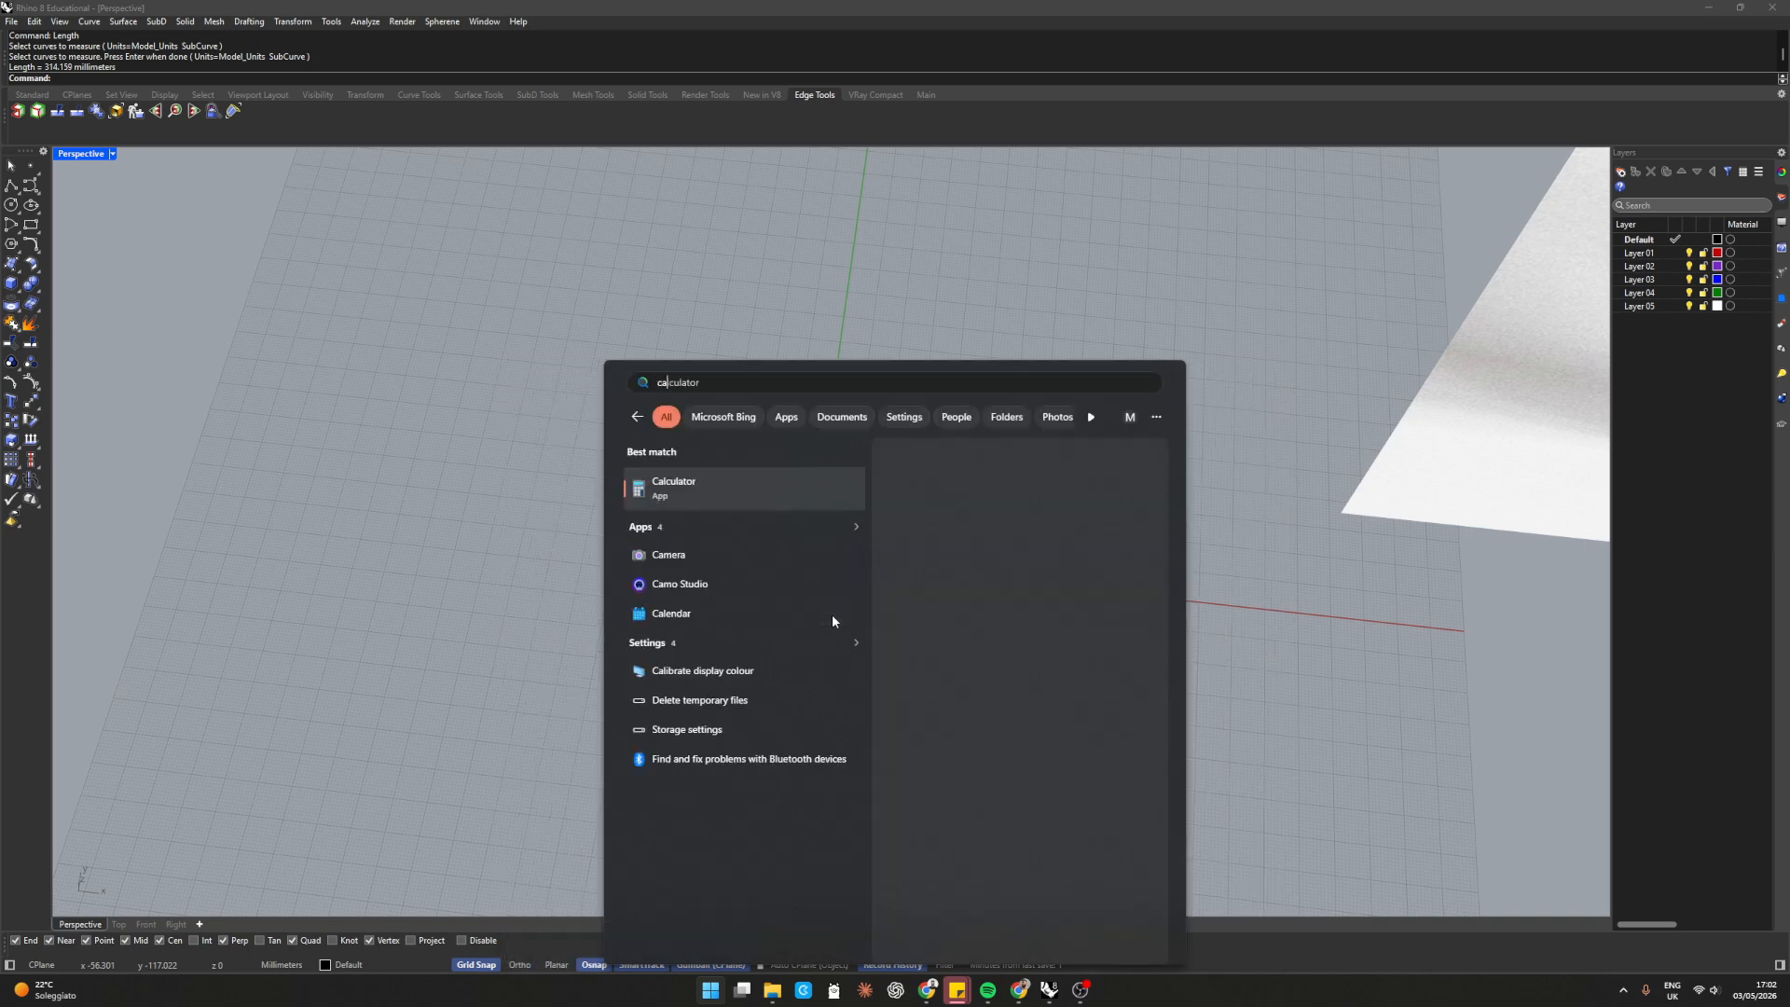
pyautogui.press('Return')
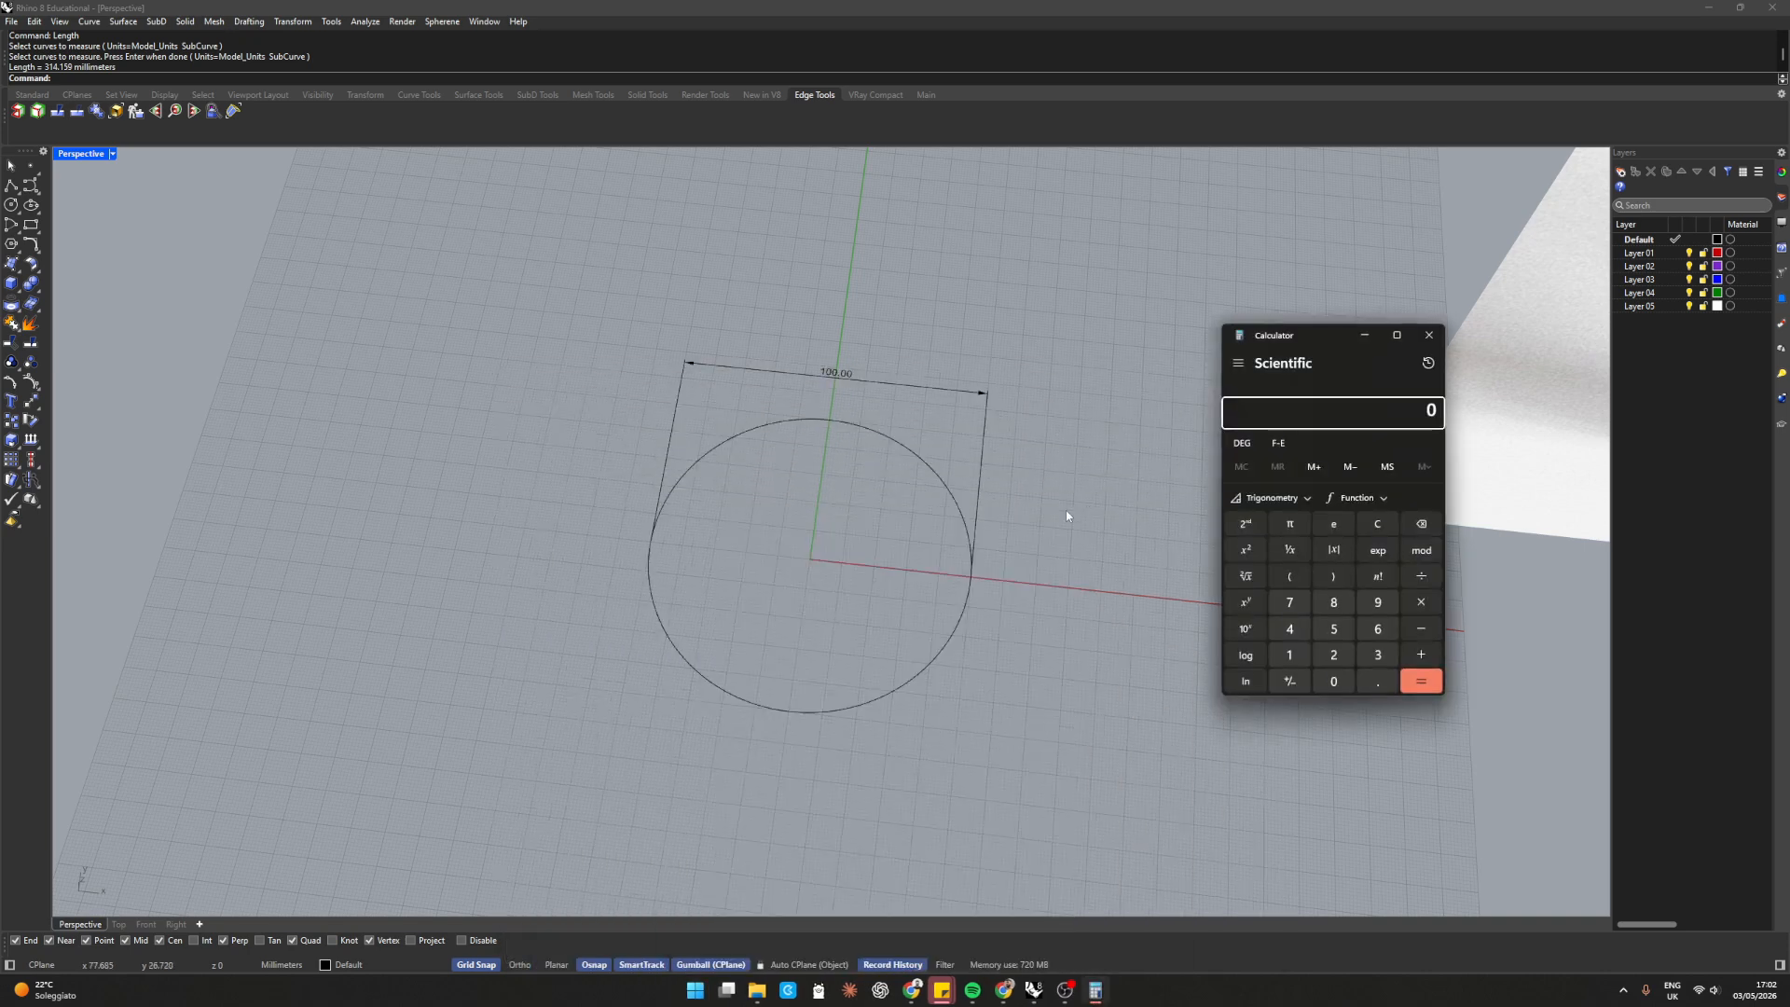
# Divide the pasted circumference of 314.159 by 12 in Calculator, select the result and minimize Calculator
pyautogui.hotkey('ctrl', 'v')
pyautogui.click(1421, 576)
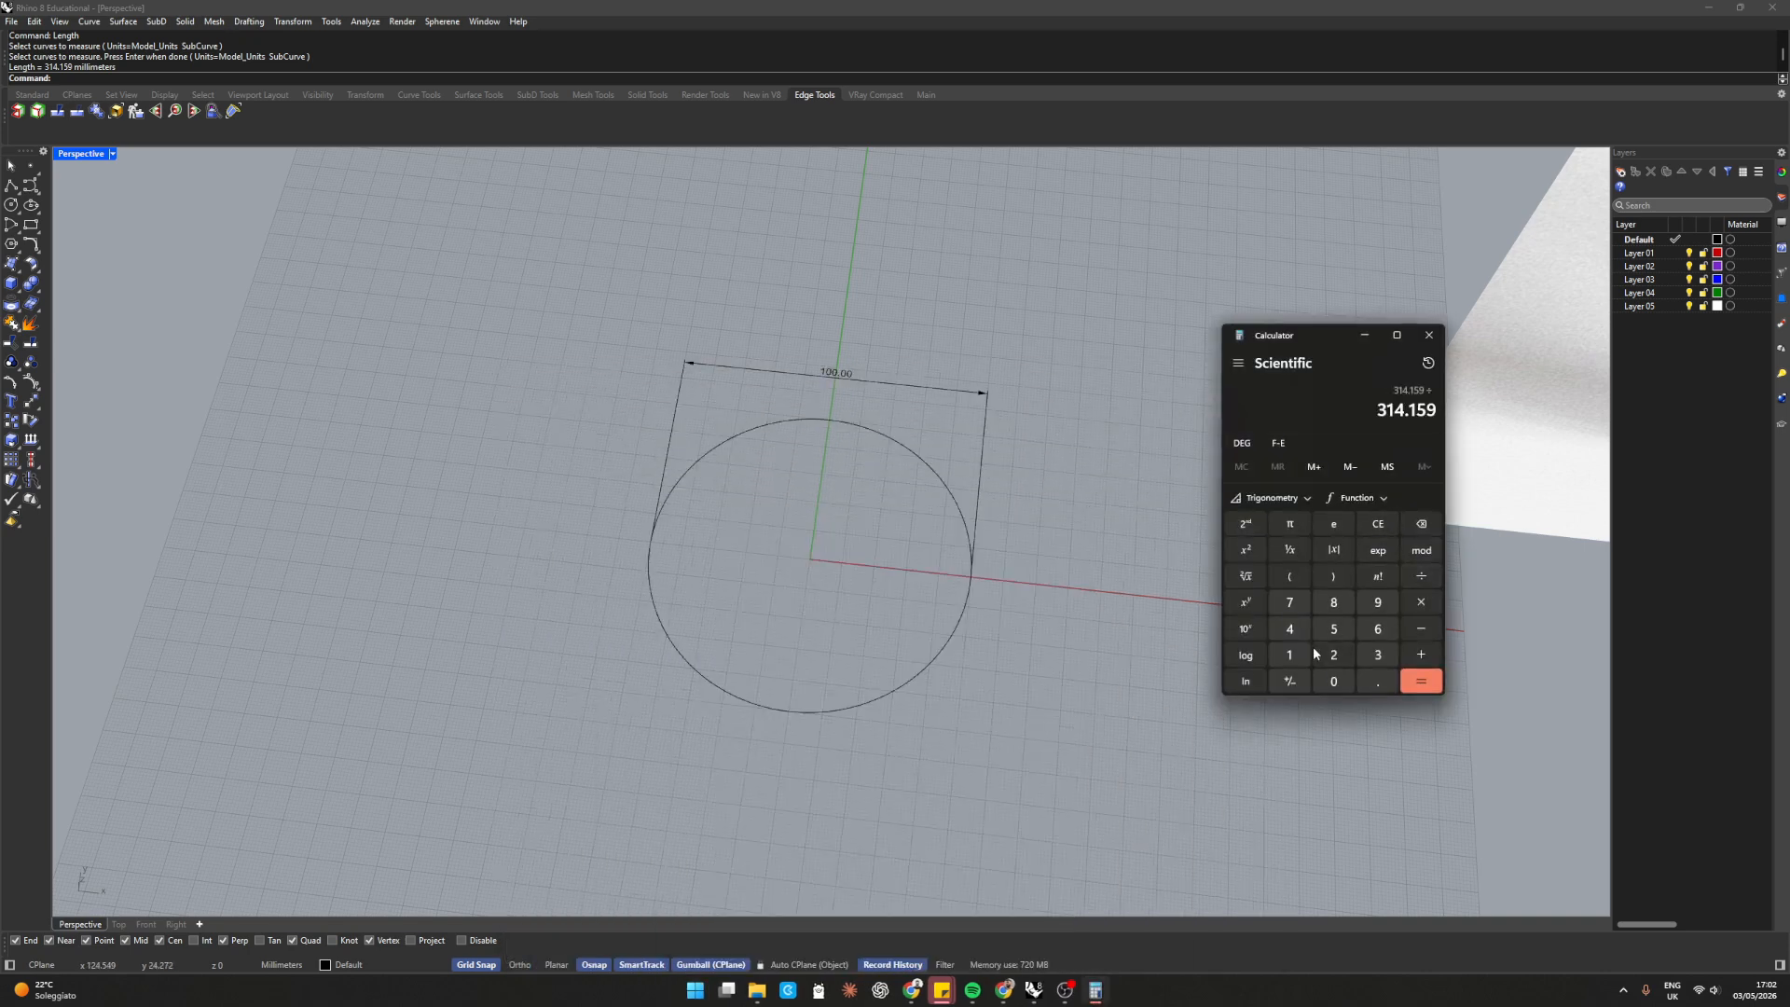
pyautogui.click(1289, 655)
pyautogui.click(1333, 655)
pyautogui.click(1421, 684)
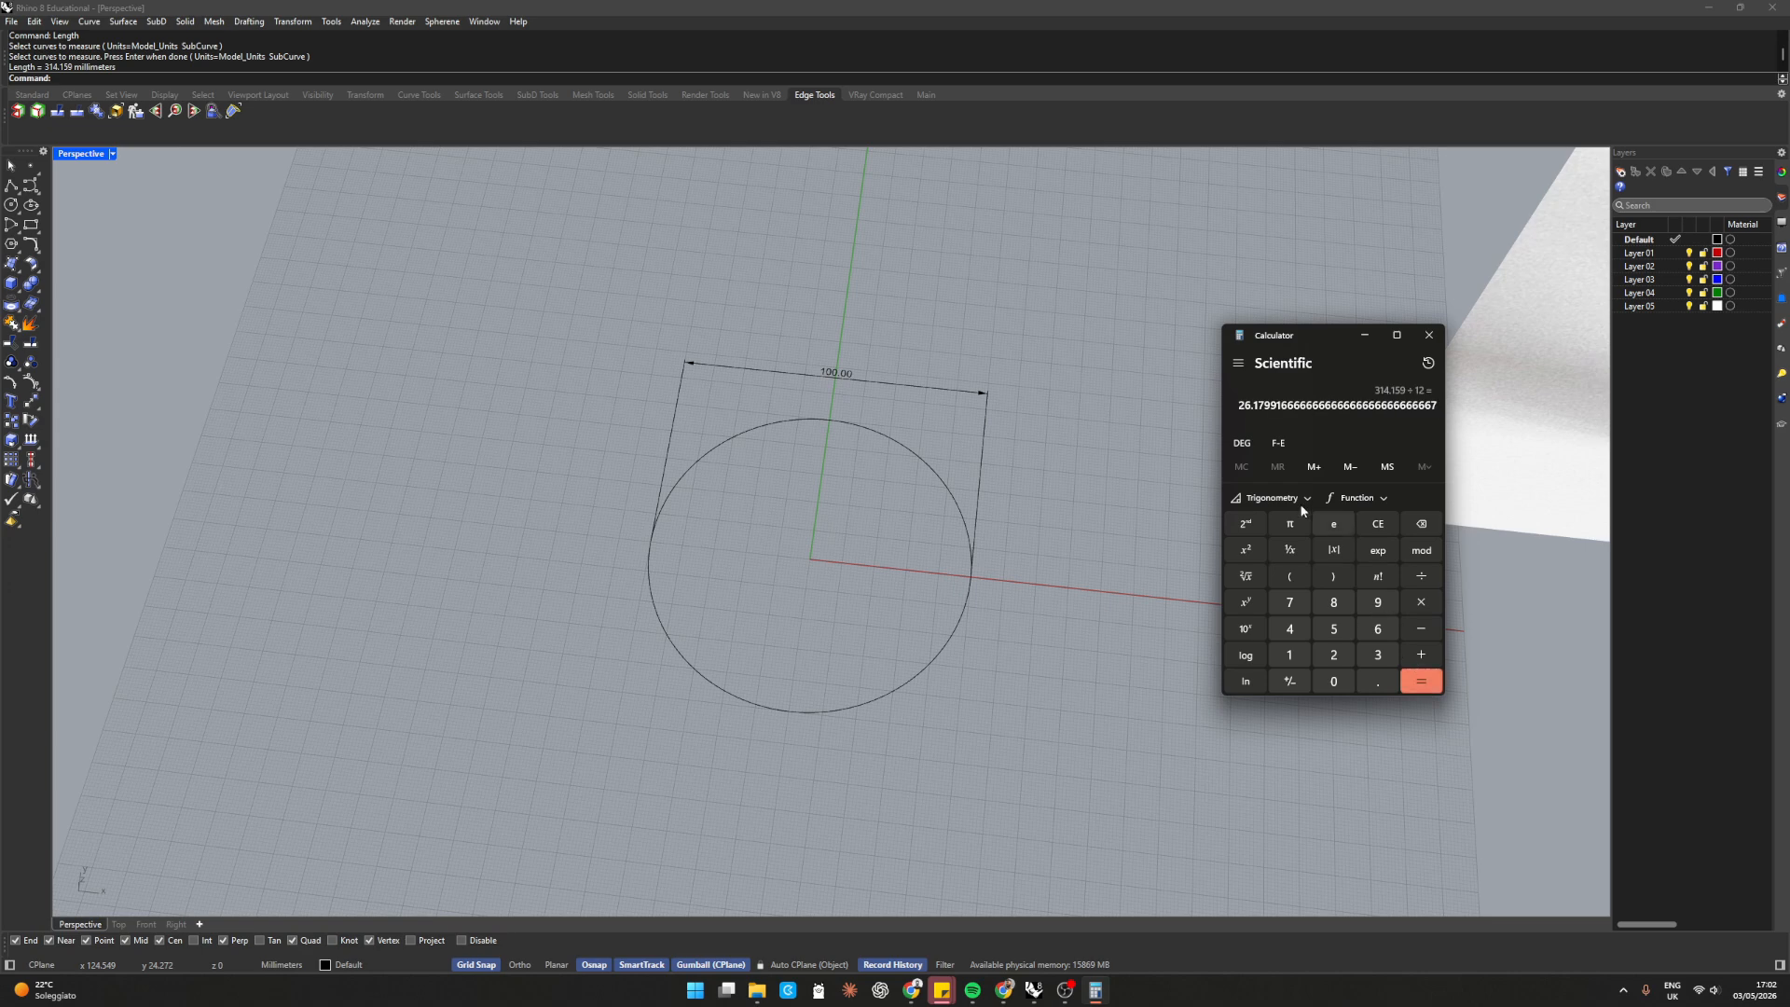
pyautogui.moveTo(1241, 408); pyautogui.dragTo(1437, 407)
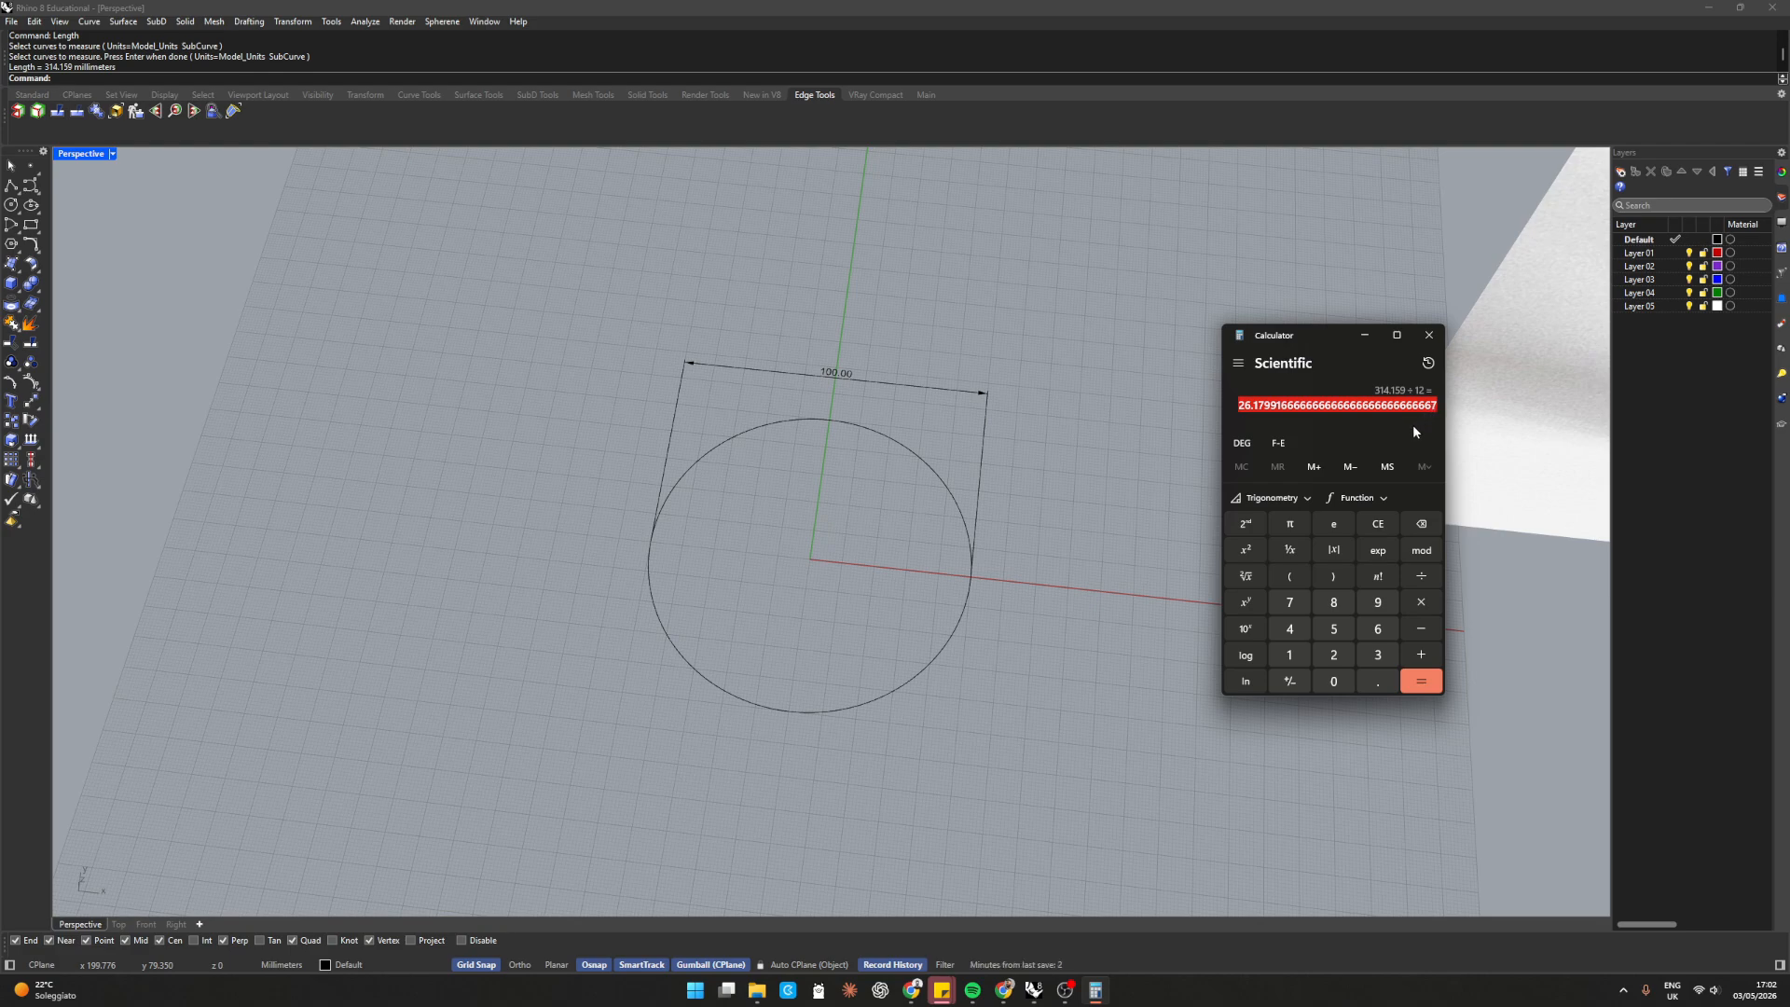
pyautogui.click(1365, 335)
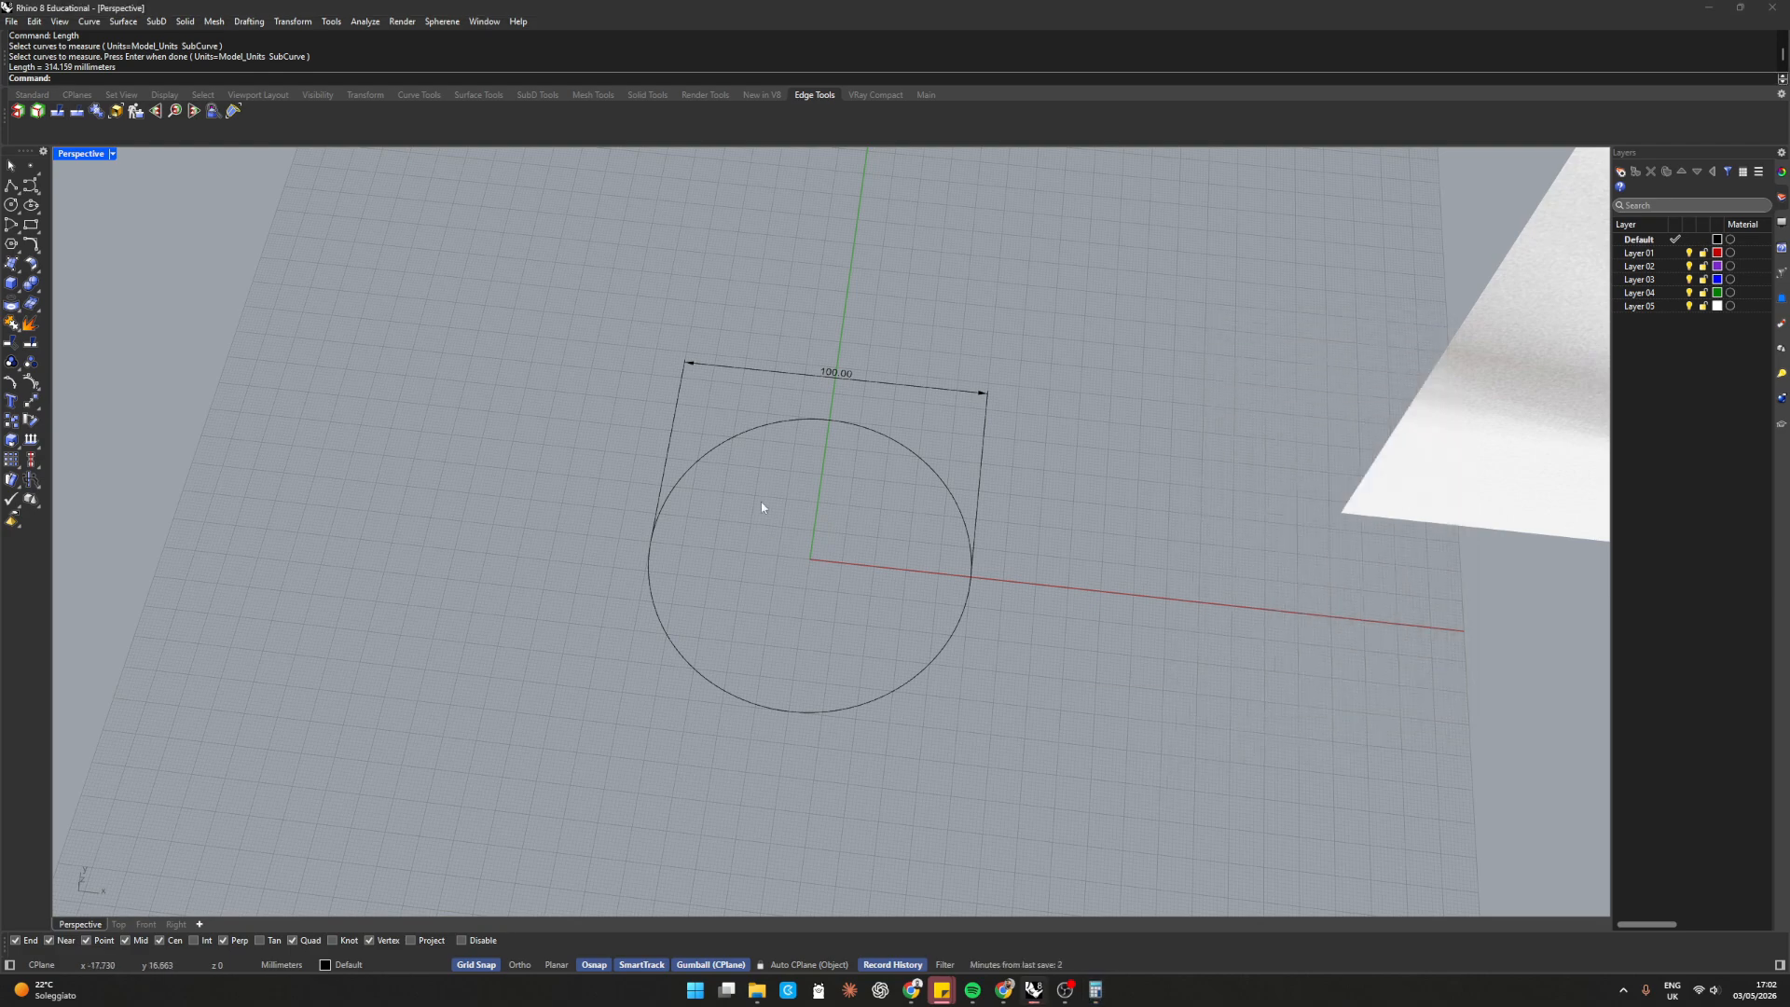
# Divide the circle into 12 equal segments marked with points, keeping the default seam
pyautogui.moveTo(731, 416); pyautogui.dragTo(743, 551, button='right')
pyautogui.click(892, 370)
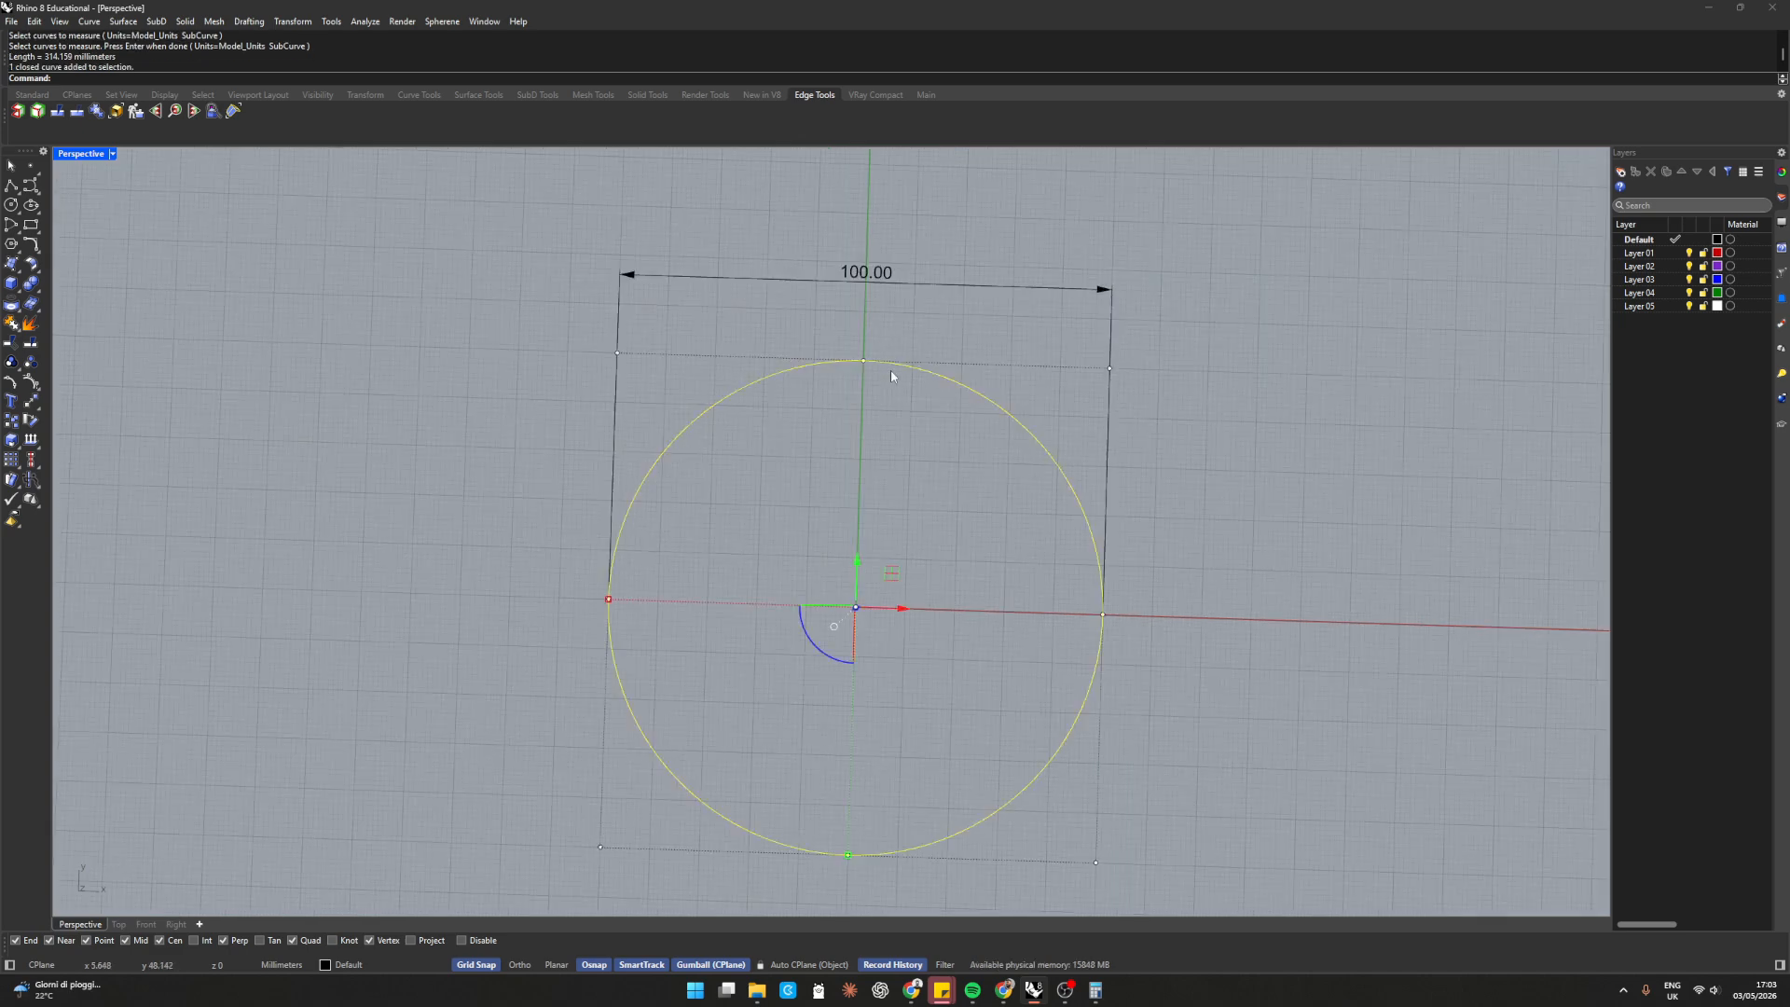
pyautogui.write('Divide')
pyautogui.press('Return')
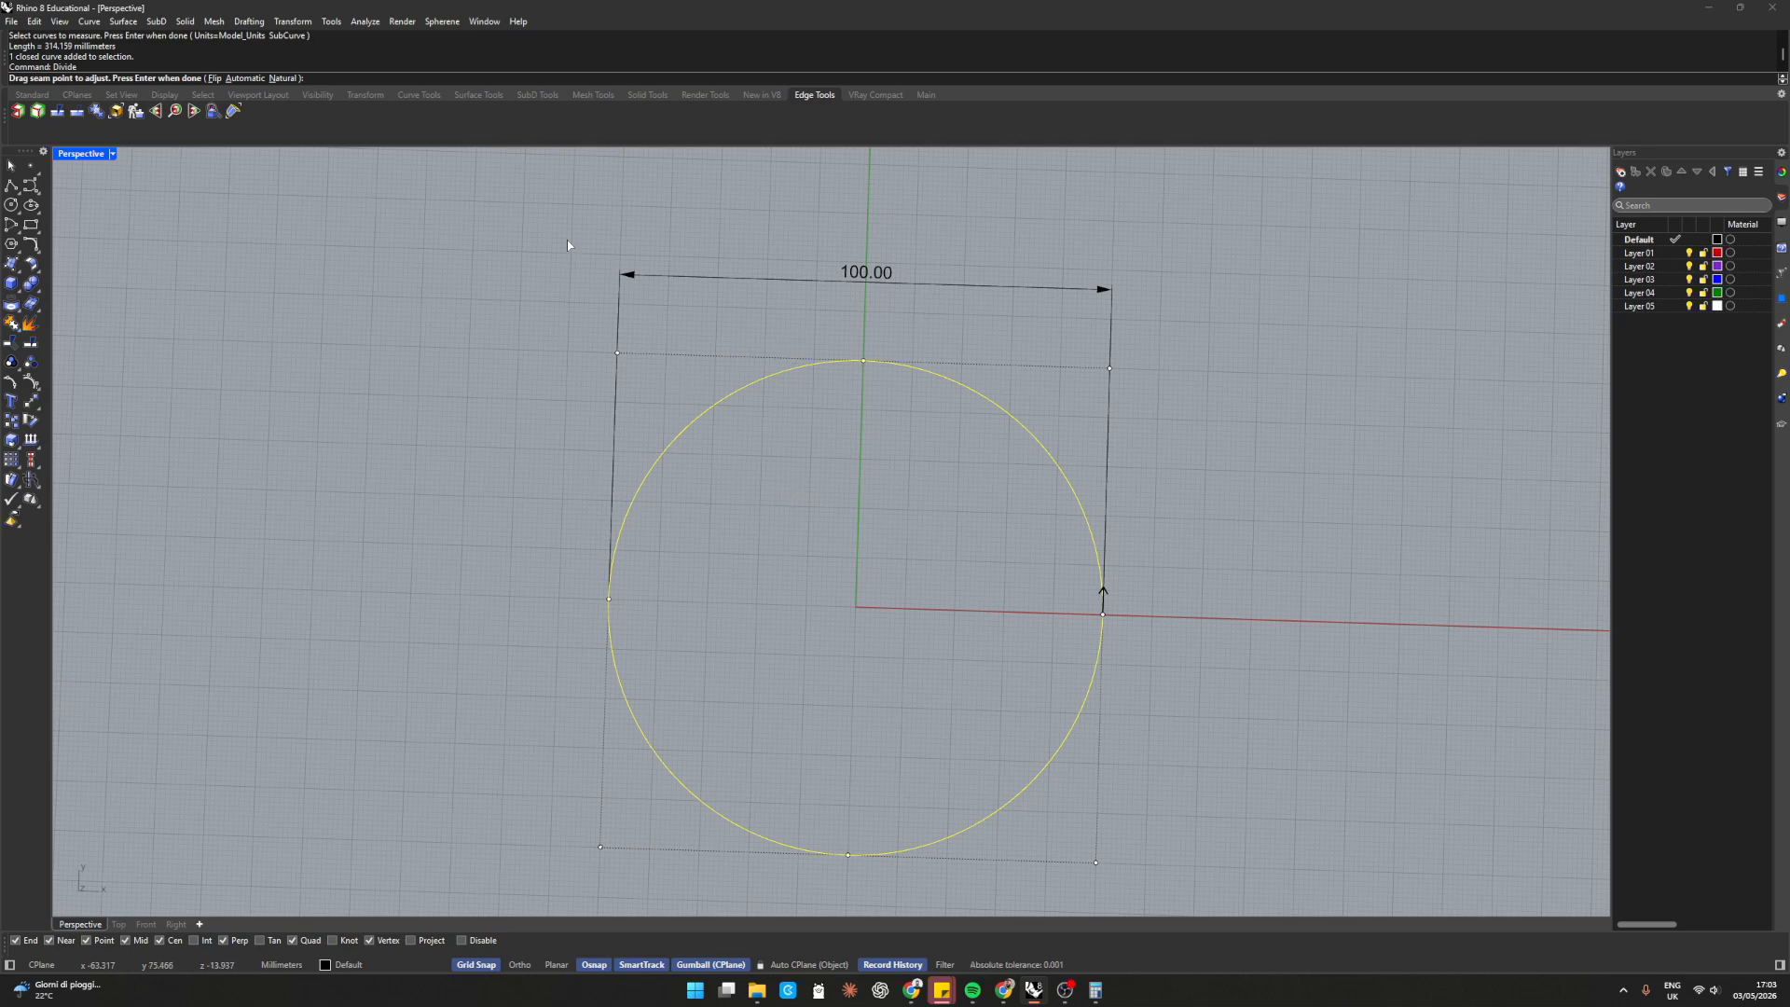
pyautogui.press('Return')
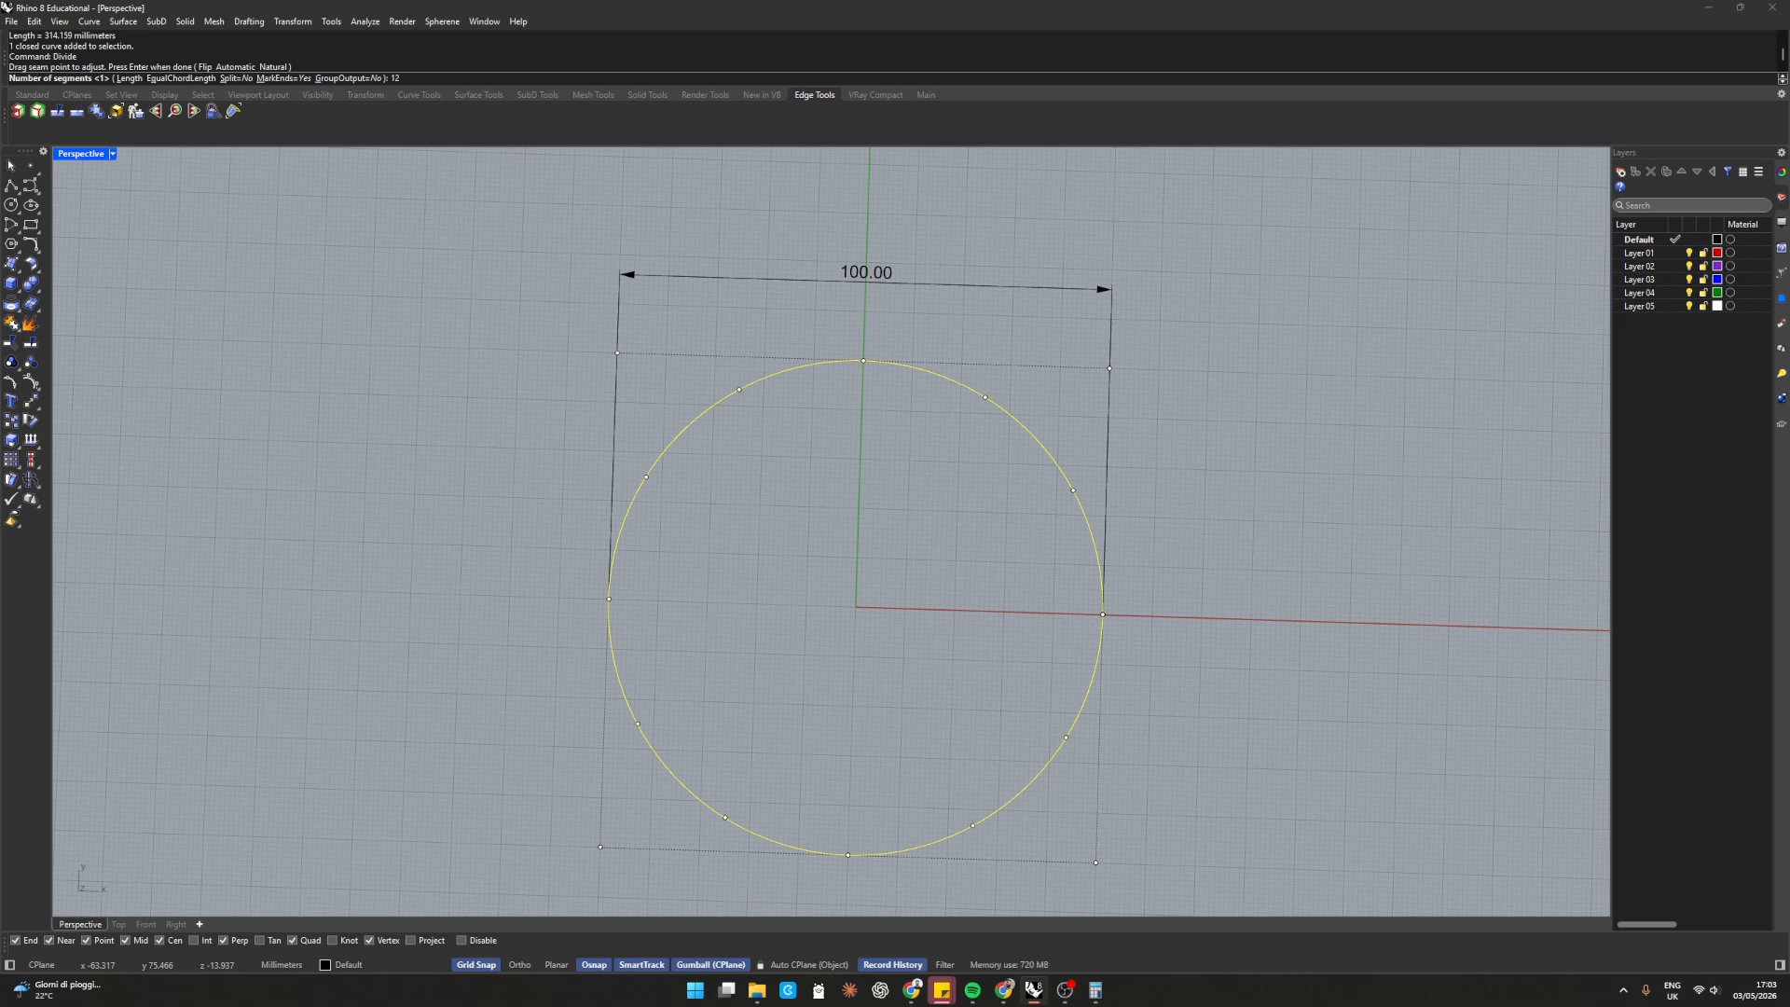
pyautogui.press('Return')
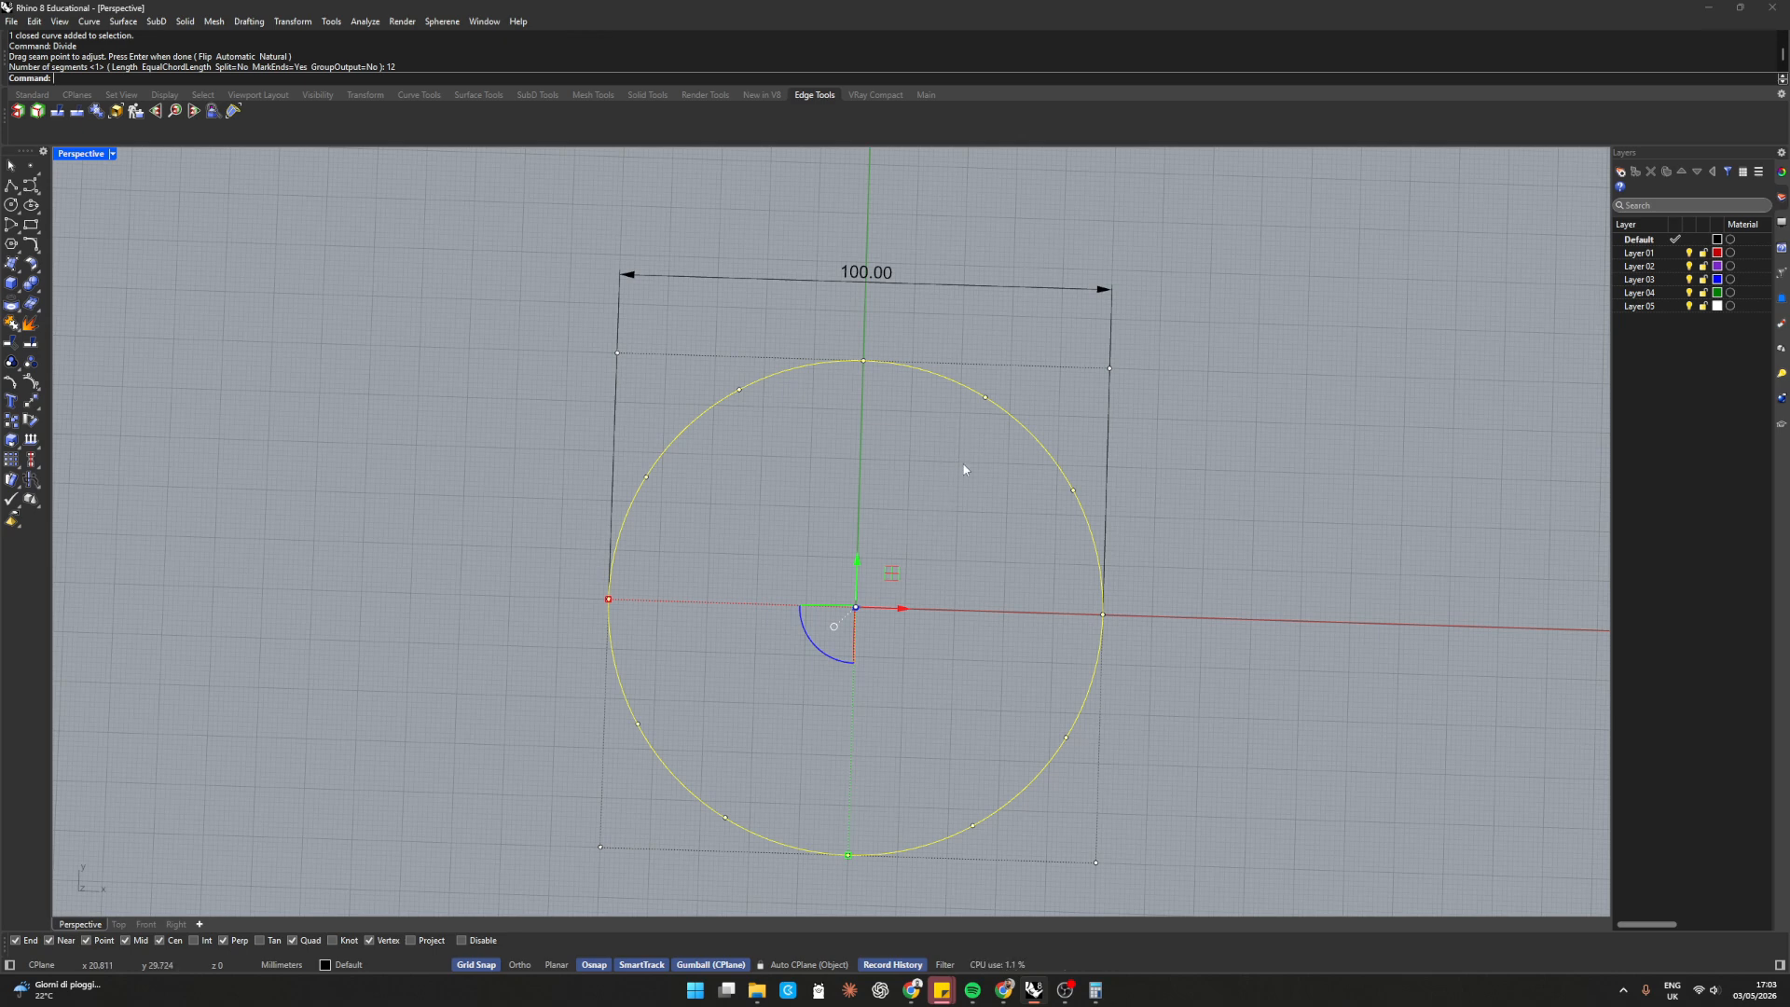
pyautogui.press('Escape')
pyautogui.scroll(-4, 970, 344)
pyautogui.scroll(2, 909, 438)
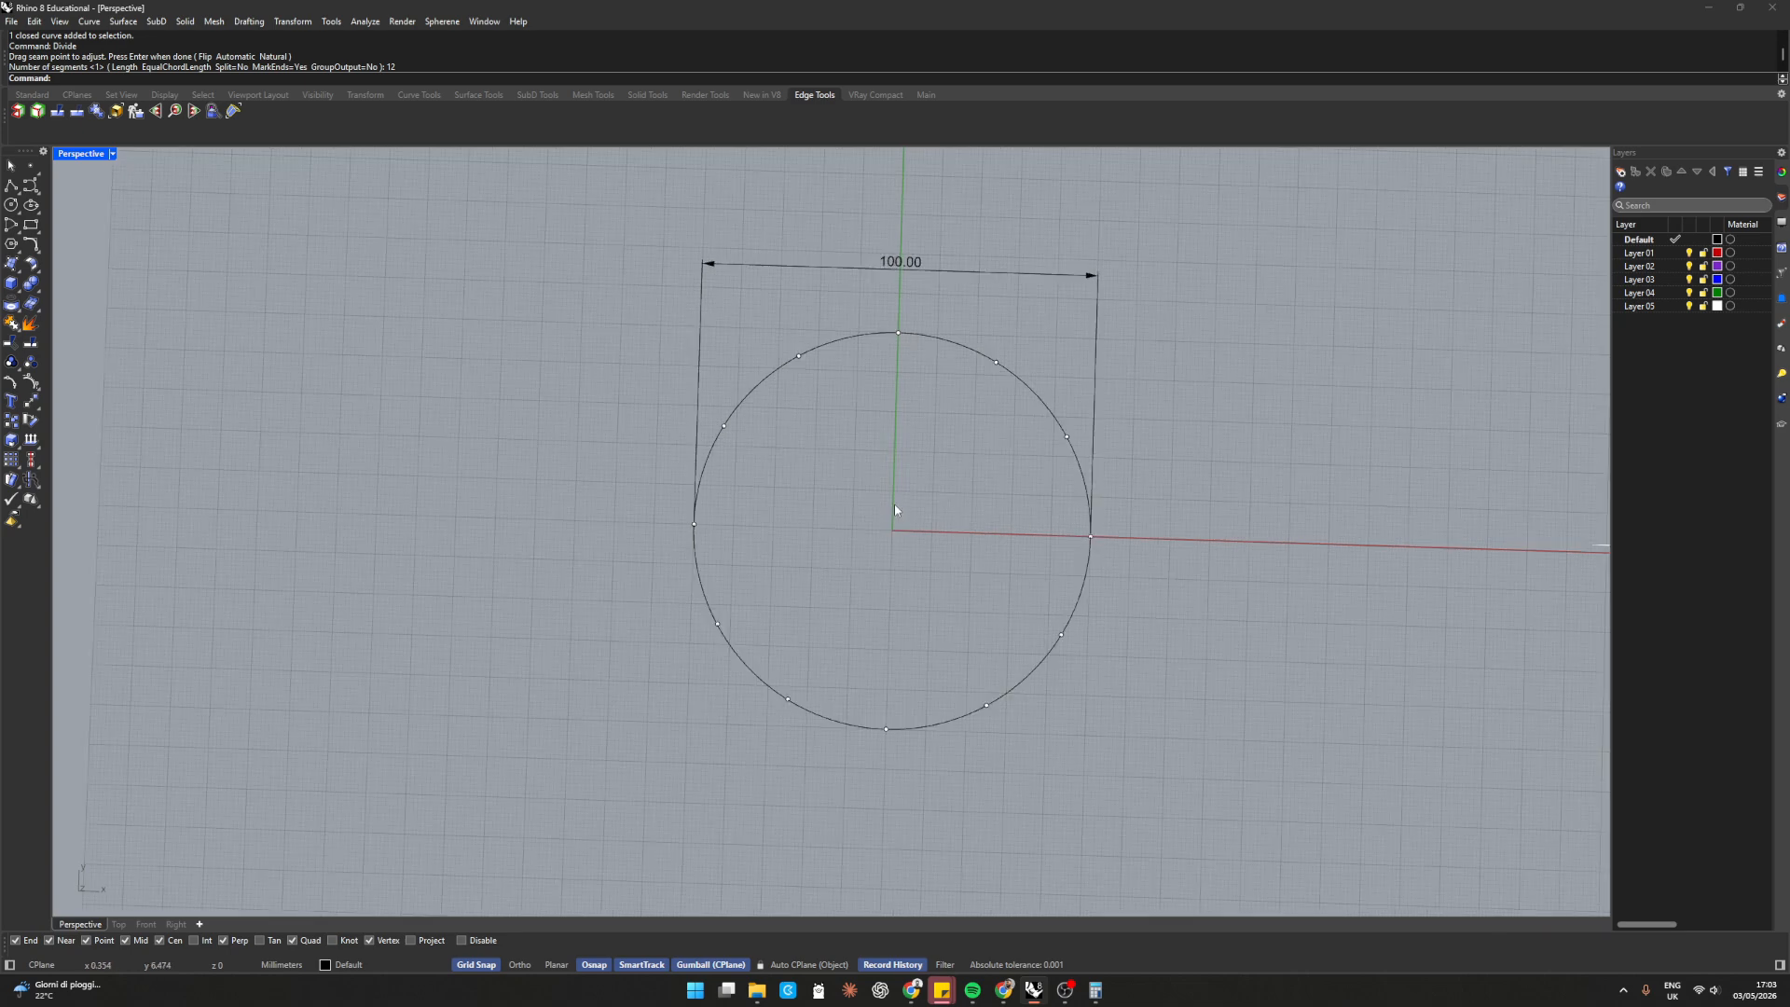
pyautogui.moveTo(895, 510); pyautogui.dragTo(908, 506, button='right')
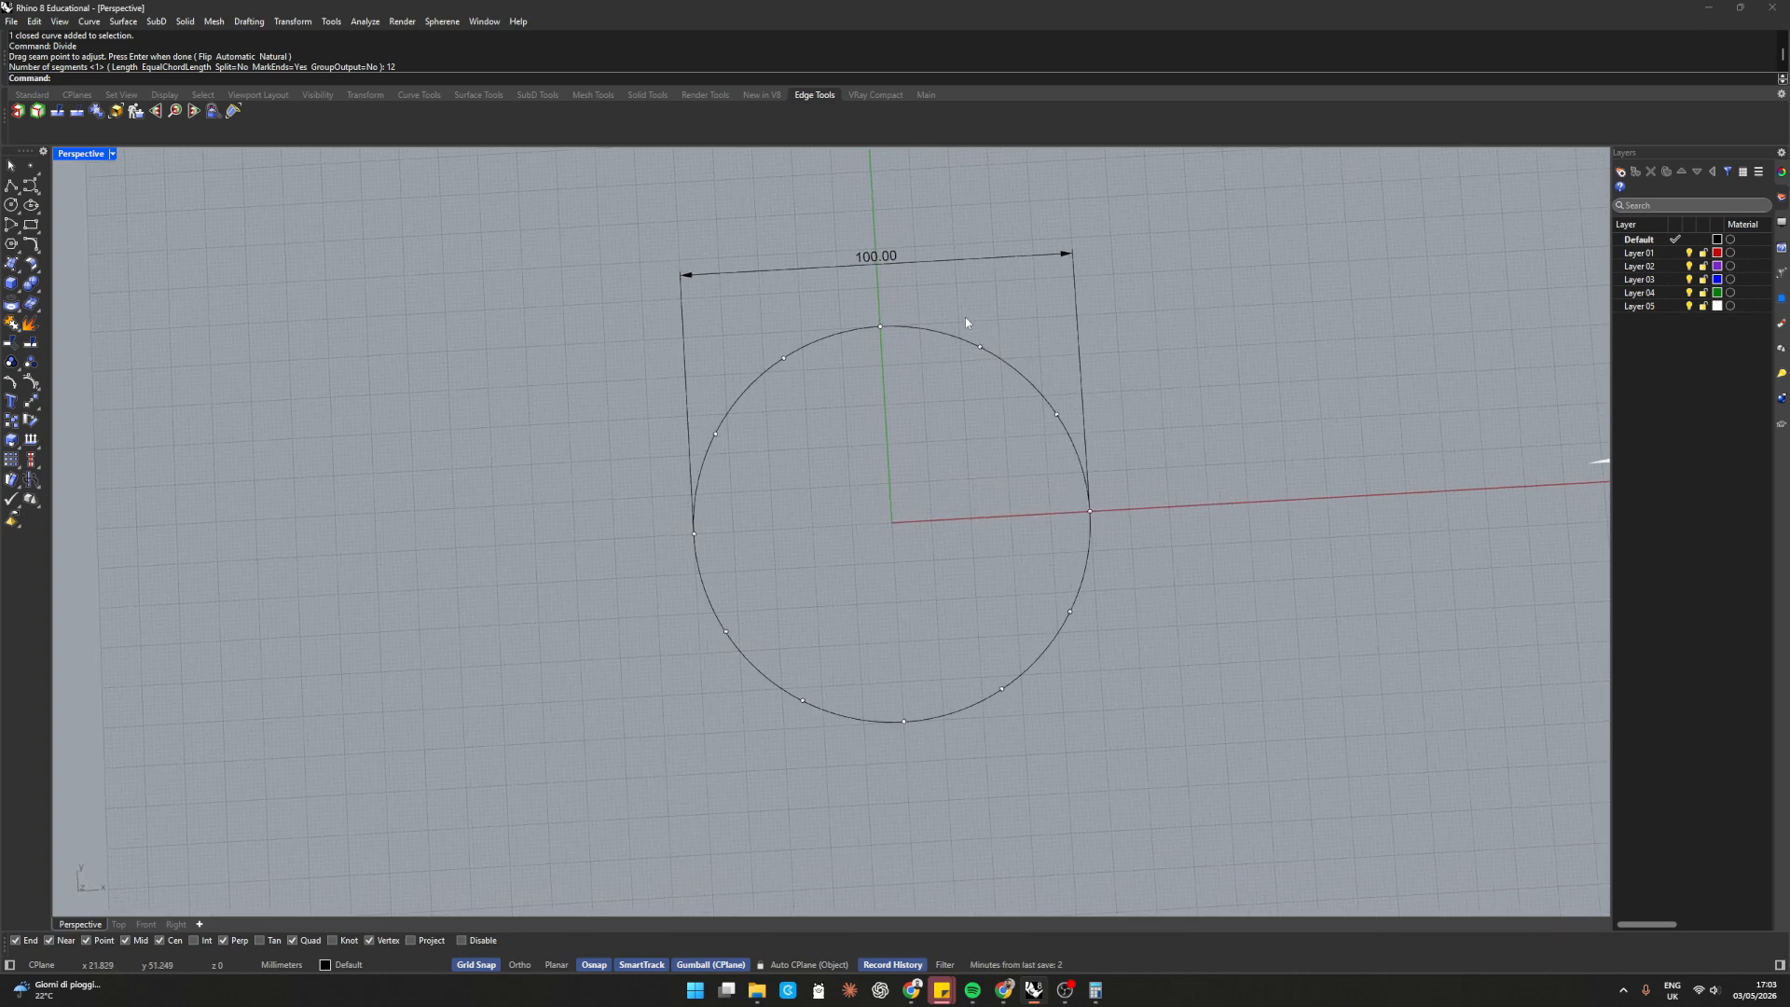
pyautogui.moveTo(922, 322); pyautogui.dragTo(862, 373, button='right')
pyautogui.scroll(2, 981, 444)
pyautogui.moveTo(926, 509); pyautogui.dragTo(947, 532, button='right')
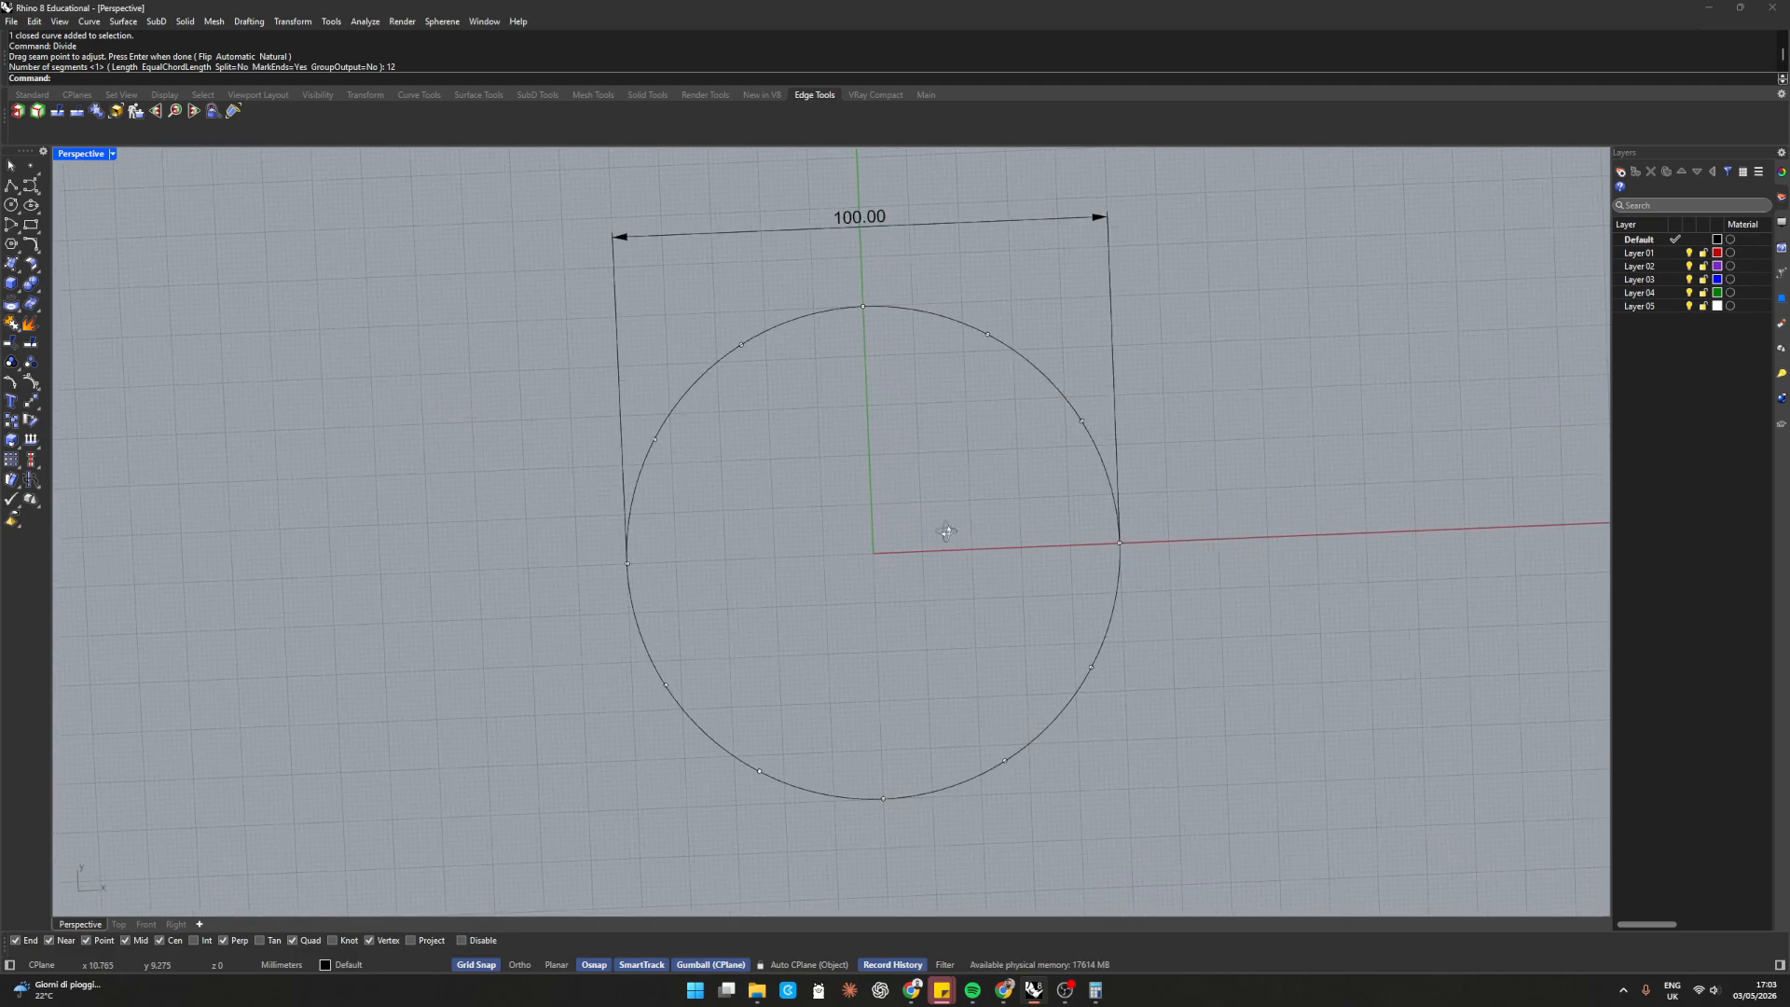
# Switch back to Calculator, divide the previous result by 2 and copy the new result to four decimals
pyautogui.click(951, 322)
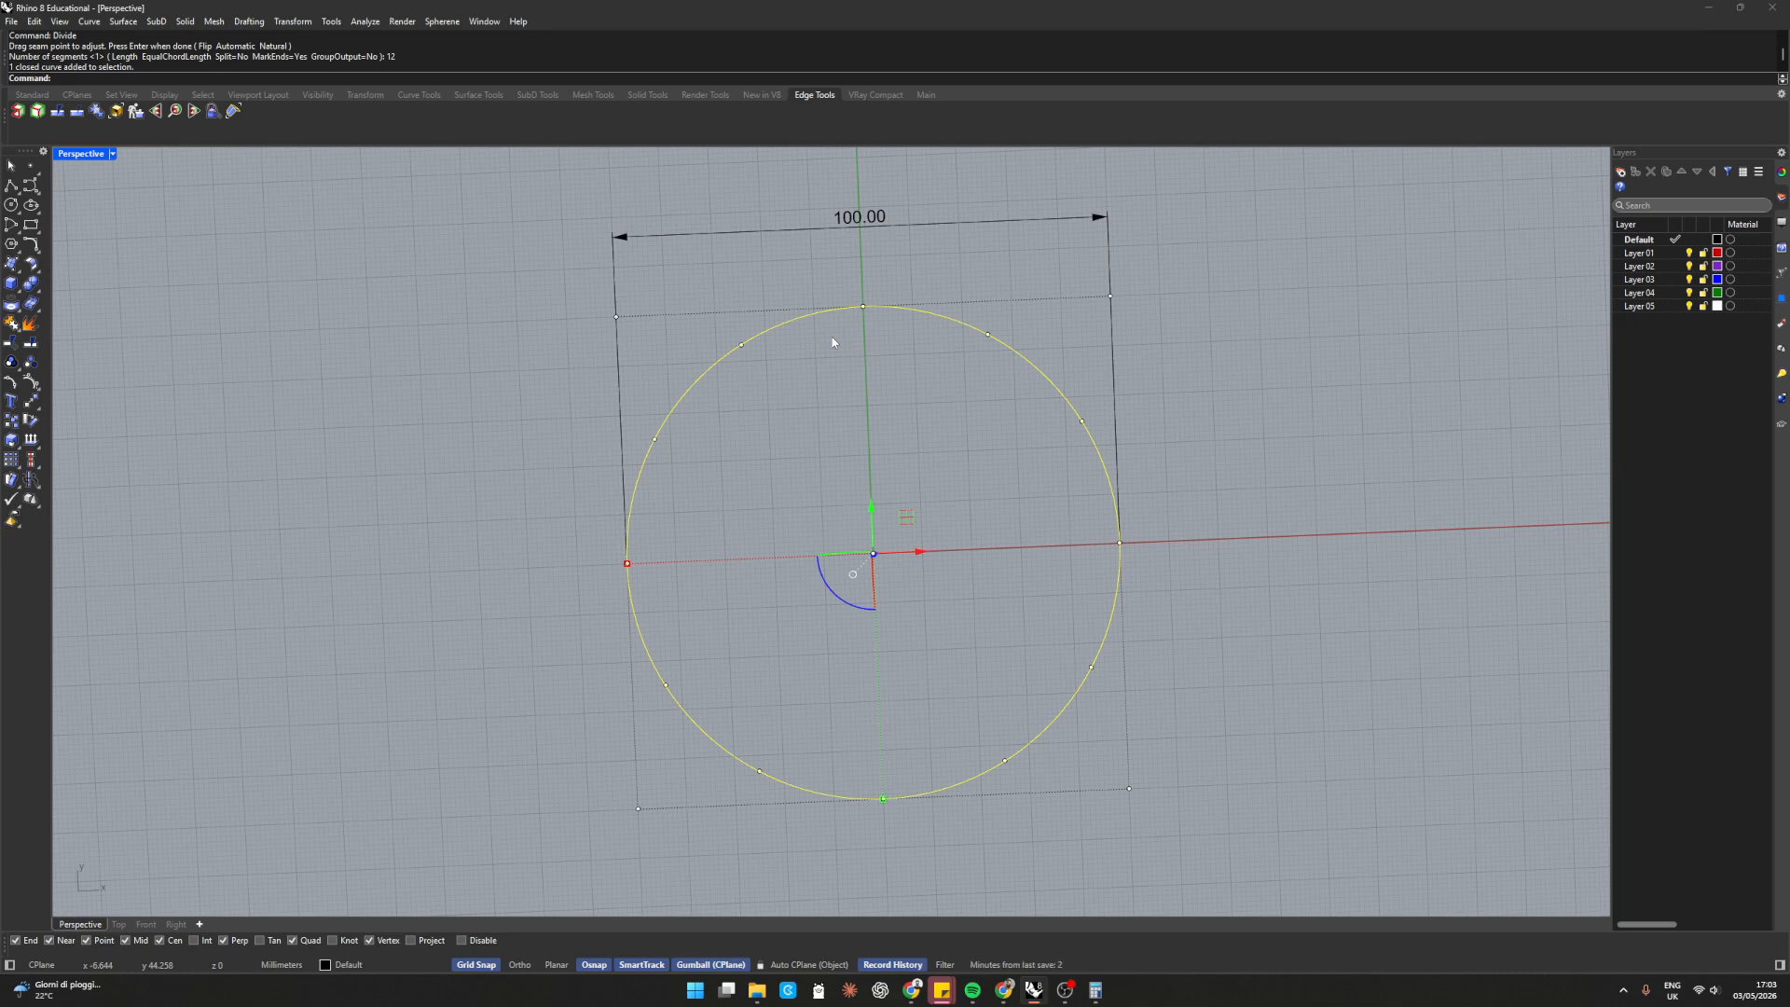
pyautogui.click(1096, 988)
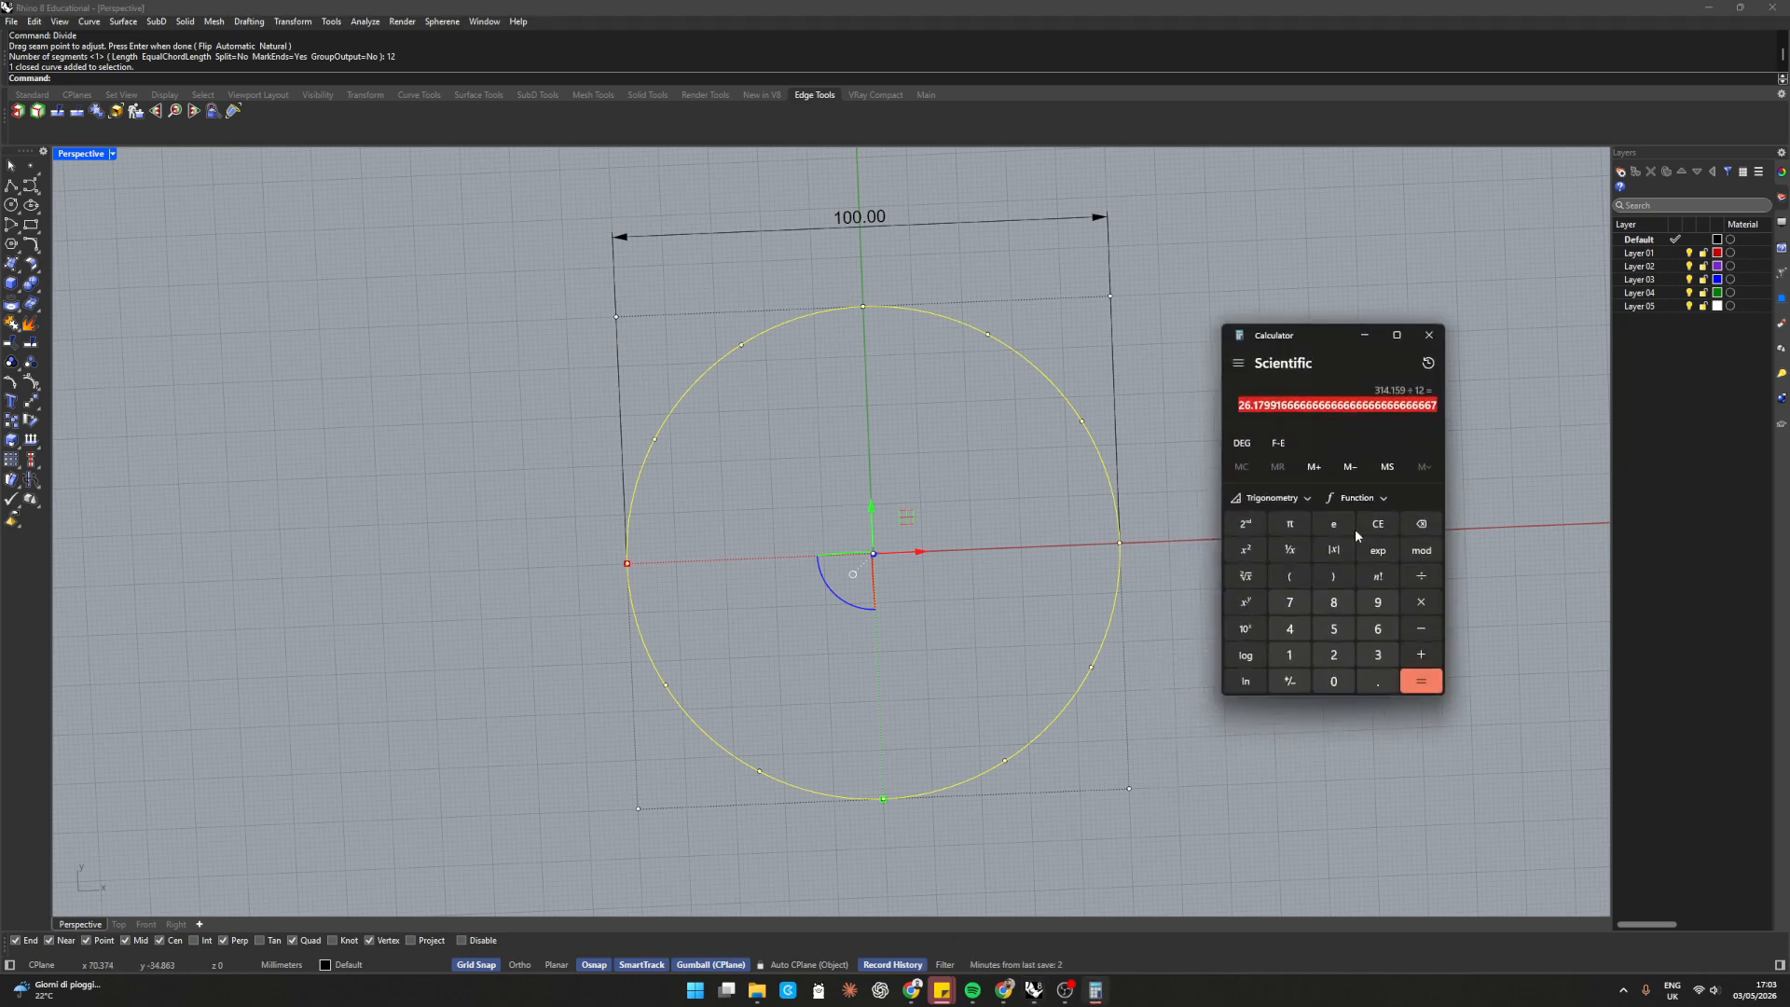
pyautogui.click(1421, 576)
pyautogui.click(1334, 654)
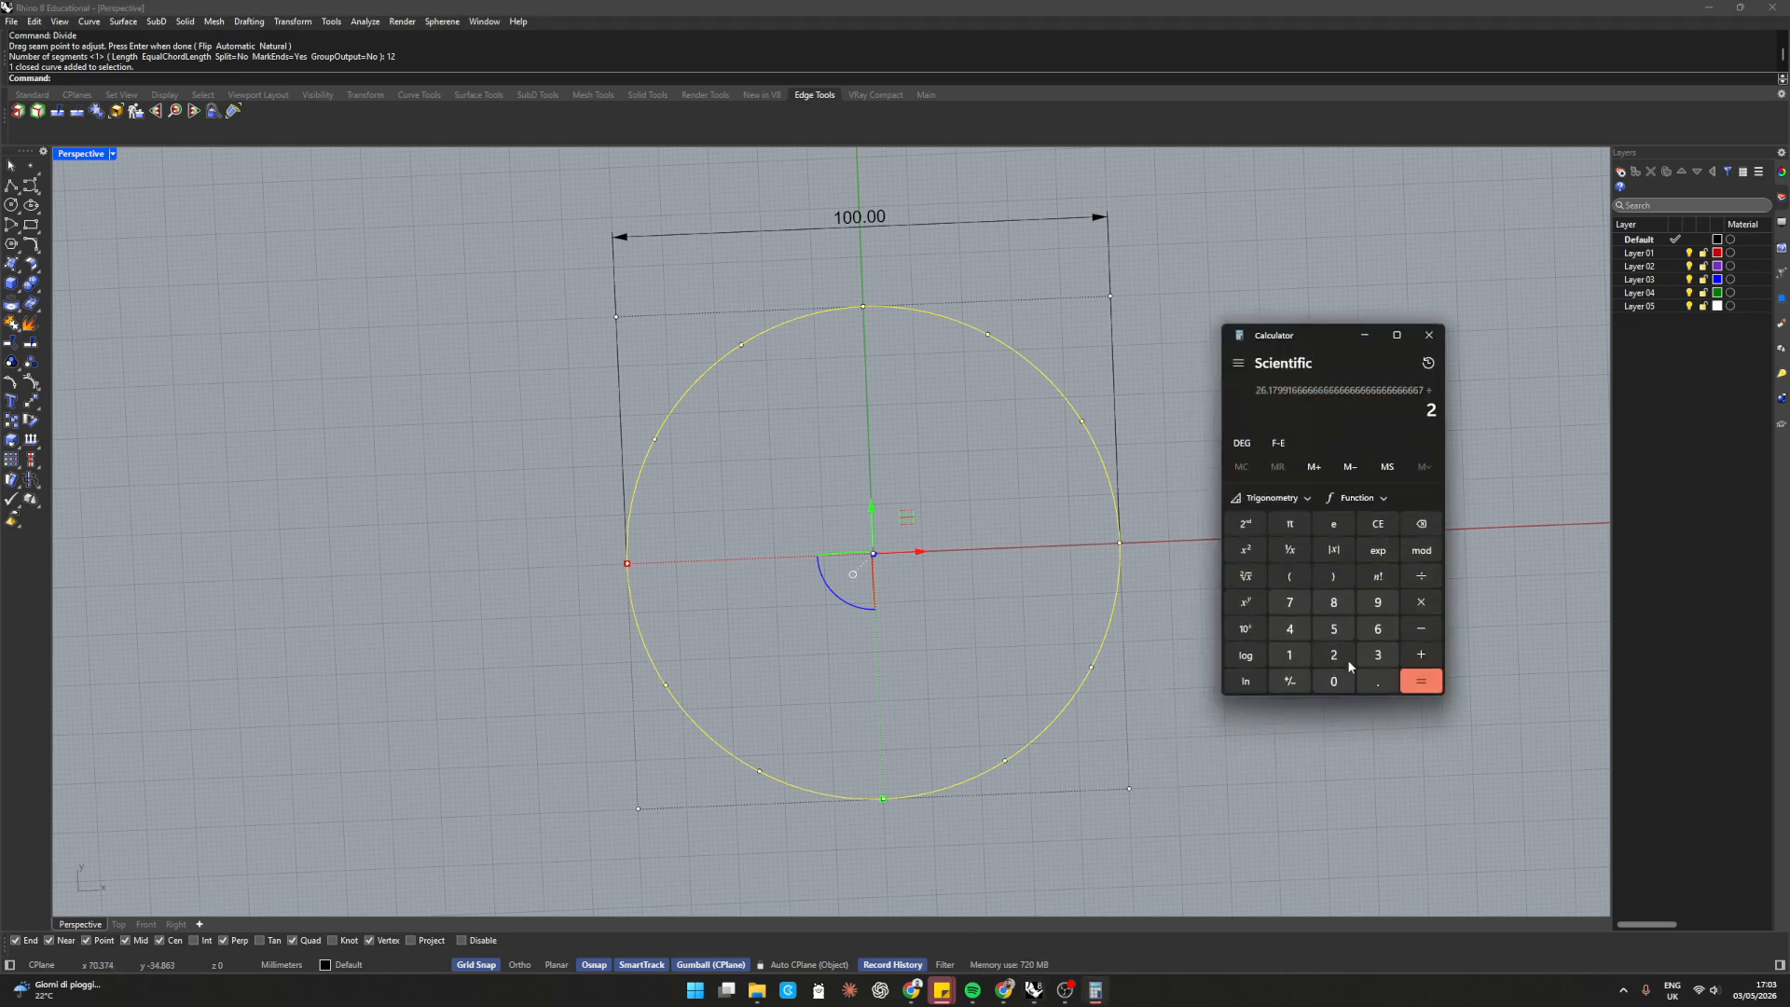
pyautogui.click(1421, 680)
pyautogui.moveTo(1237, 404); pyautogui.dragTo(1268, 410)
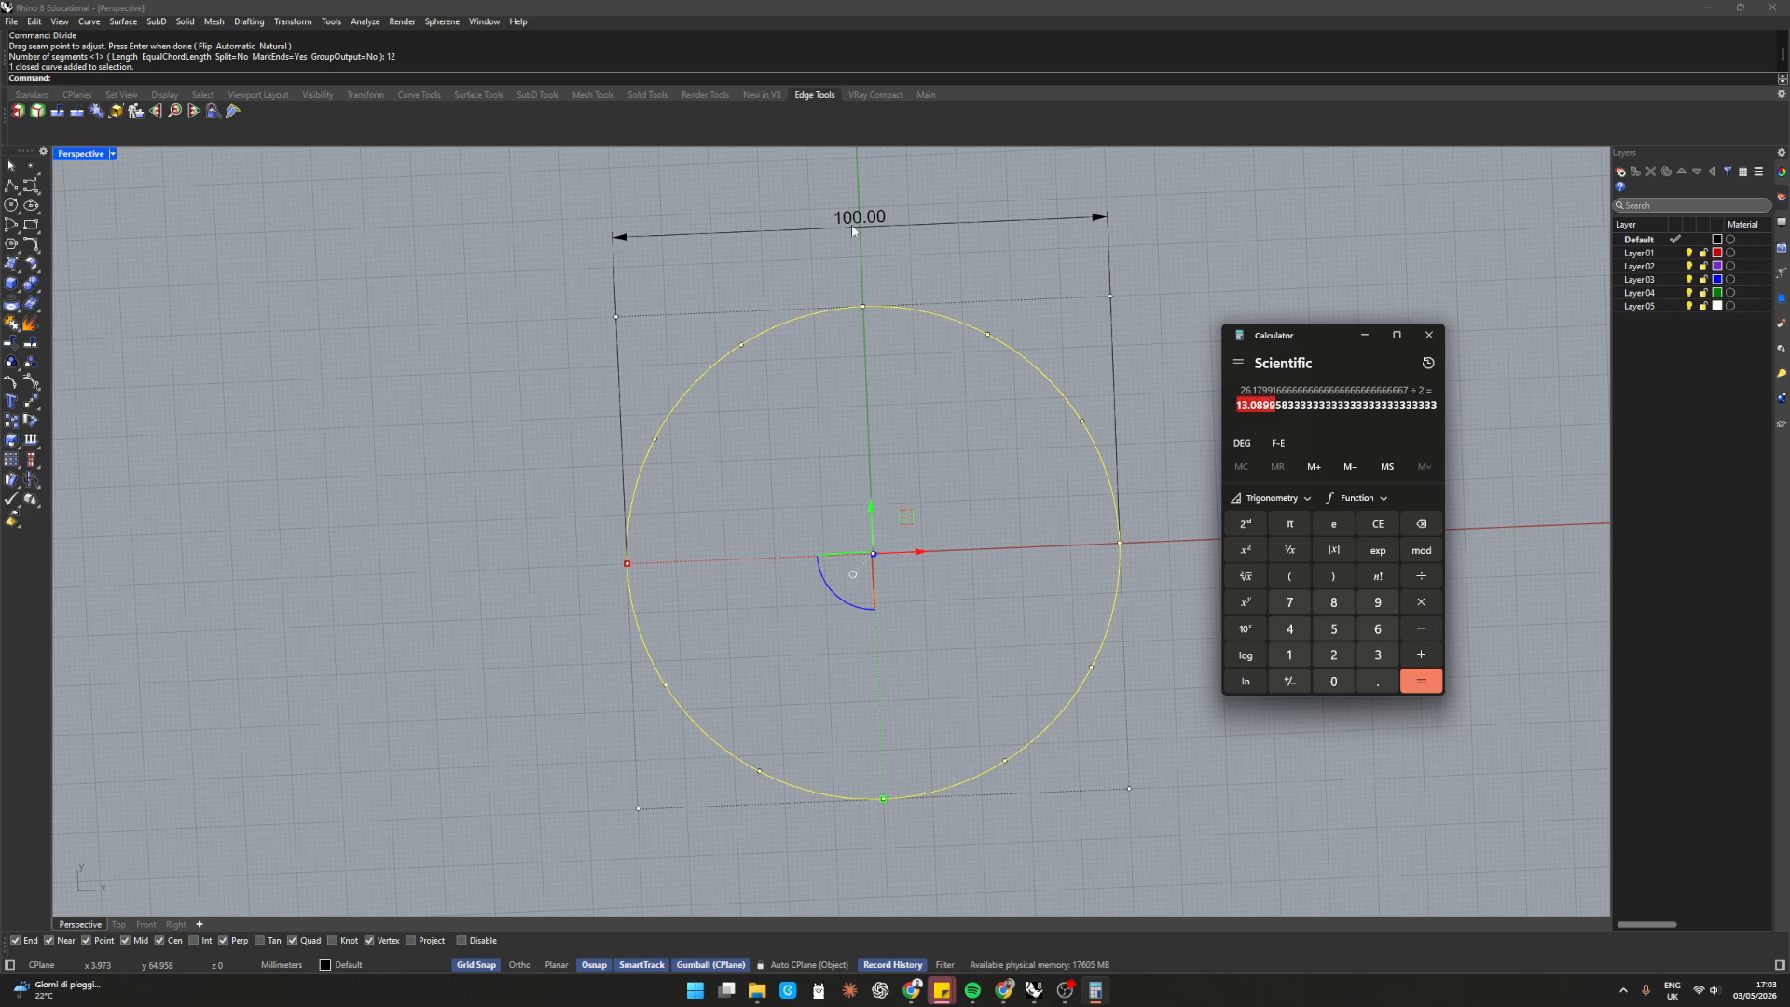
# Offset the 100 mm circle outward by a distance of 13.0899 mm in Rhino
pyautogui.click(899, 274)
pyautogui.moveTo(899, 274); pyautogui.dragTo(926, 311, button='right')
pyautogui.click(933, 321)
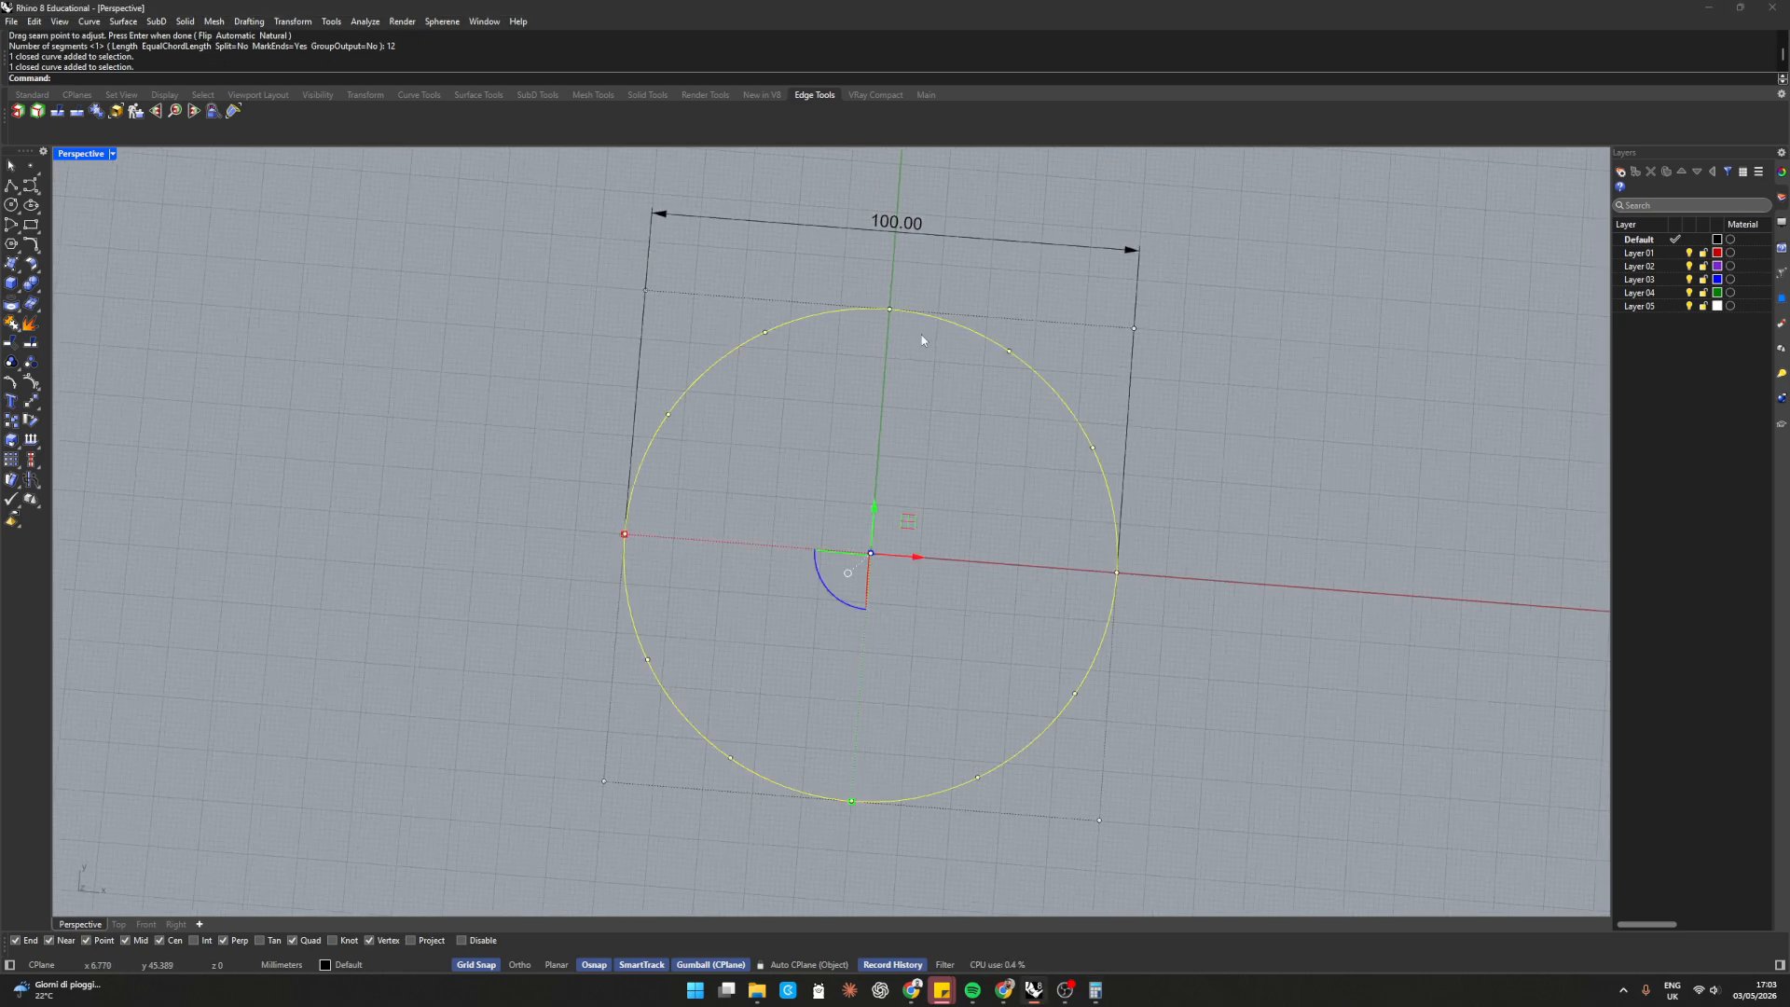
pyautogui.write('OffsetCrvOnSrf')
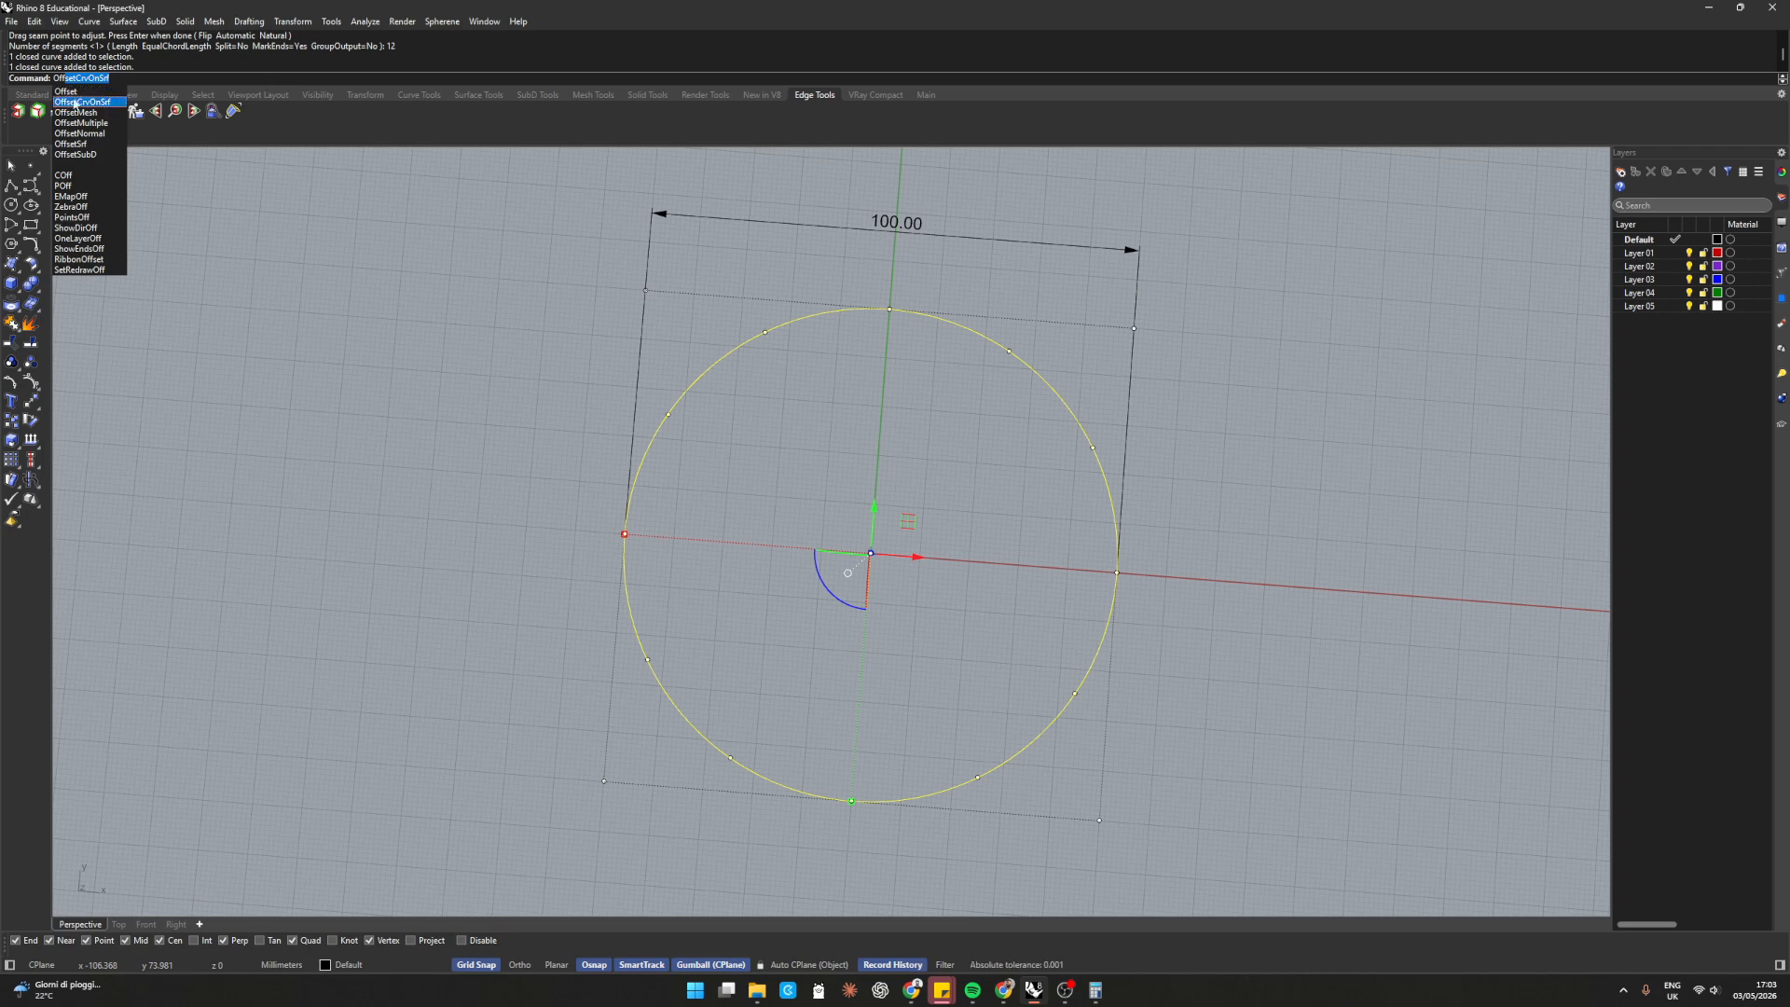
pyautogui.click(87, 97)
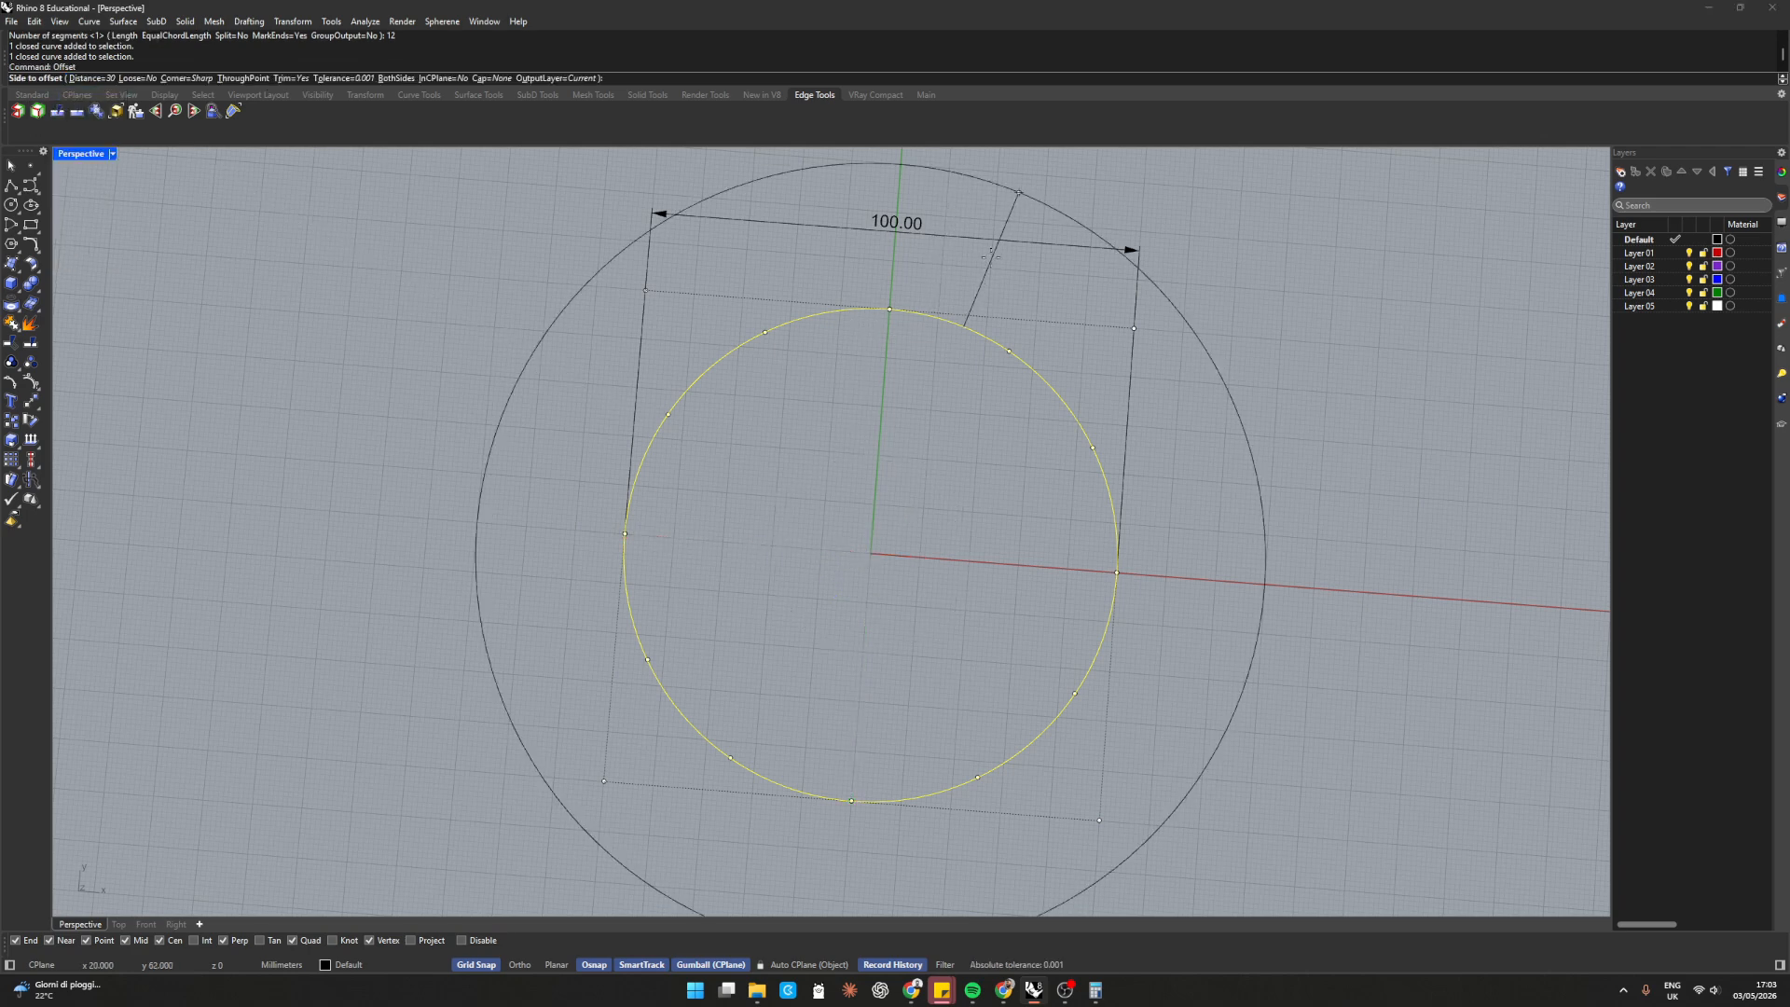
pyautogui.write('13.0899')
pyautogui.press('Return')
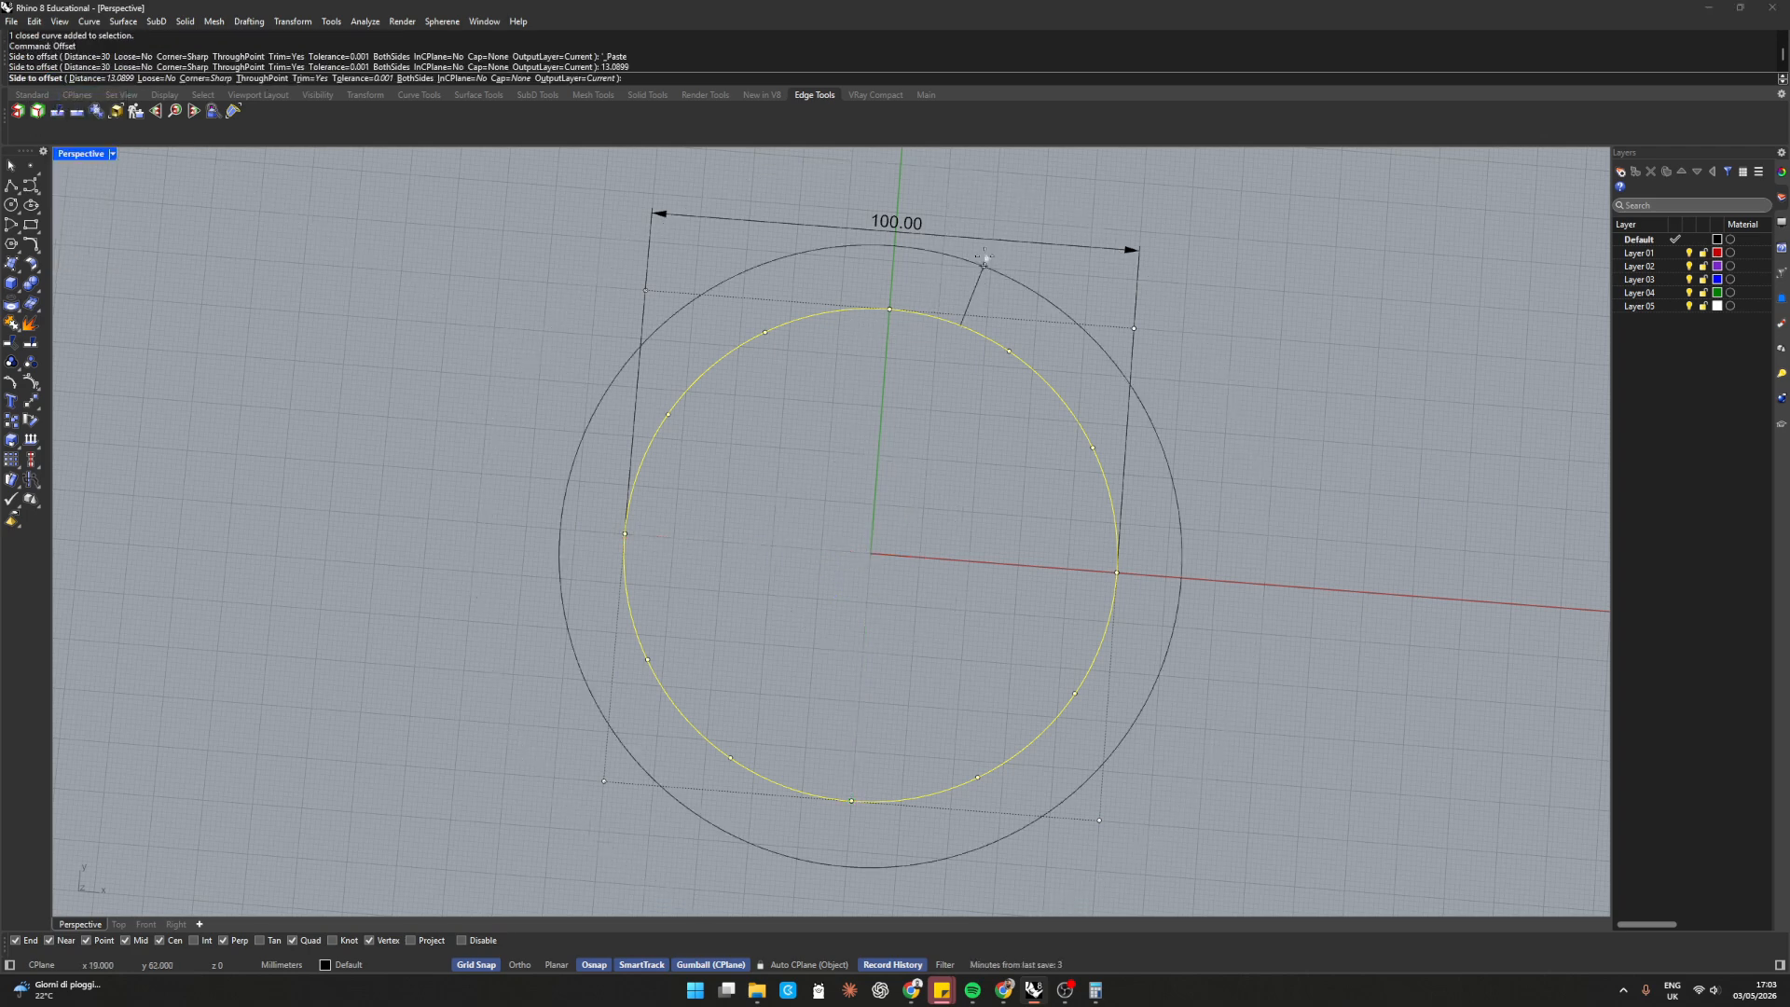
pyautogui.click(1042, 289)
pyautogui.click(897, 247)
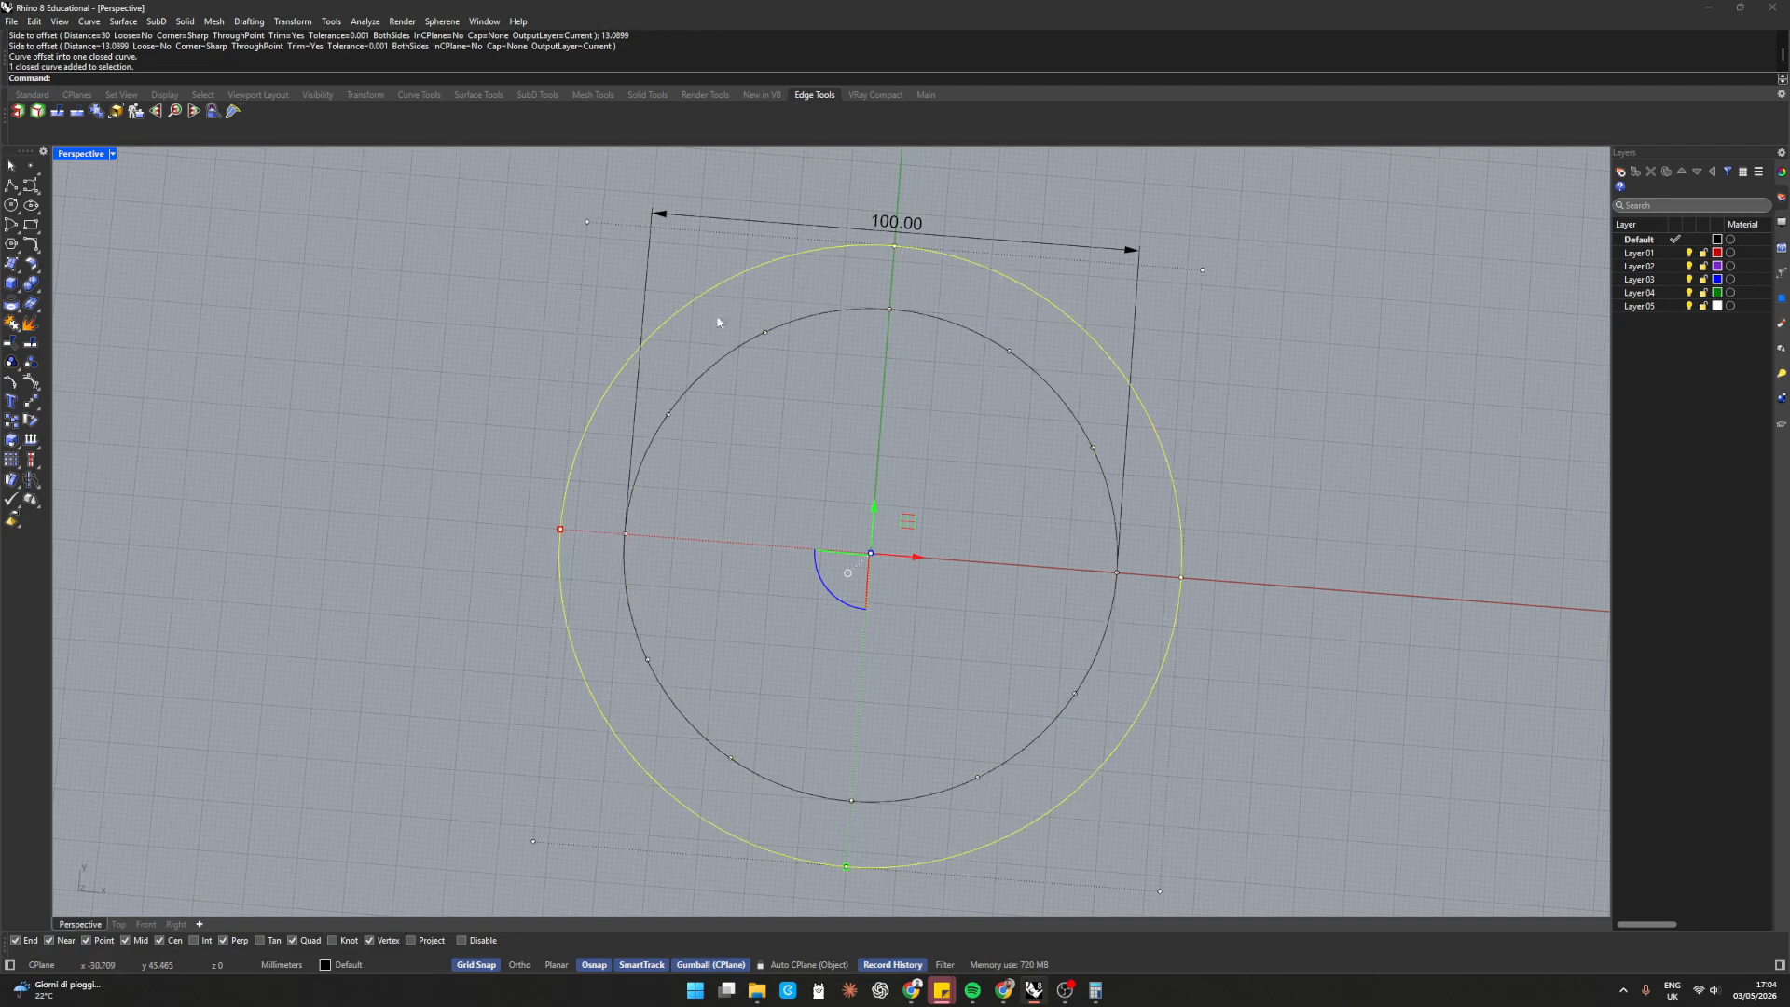
pyautogui.click(712, 322)
pyautogui.scroll(4, 828, 227)
pyautogui.moveTo(858, 300); pyautogui.dragTo(887, 264, button='right')
pyautogui.scroll(-4, 887, 264)
pyautogui.scroll(3, 886, 264)
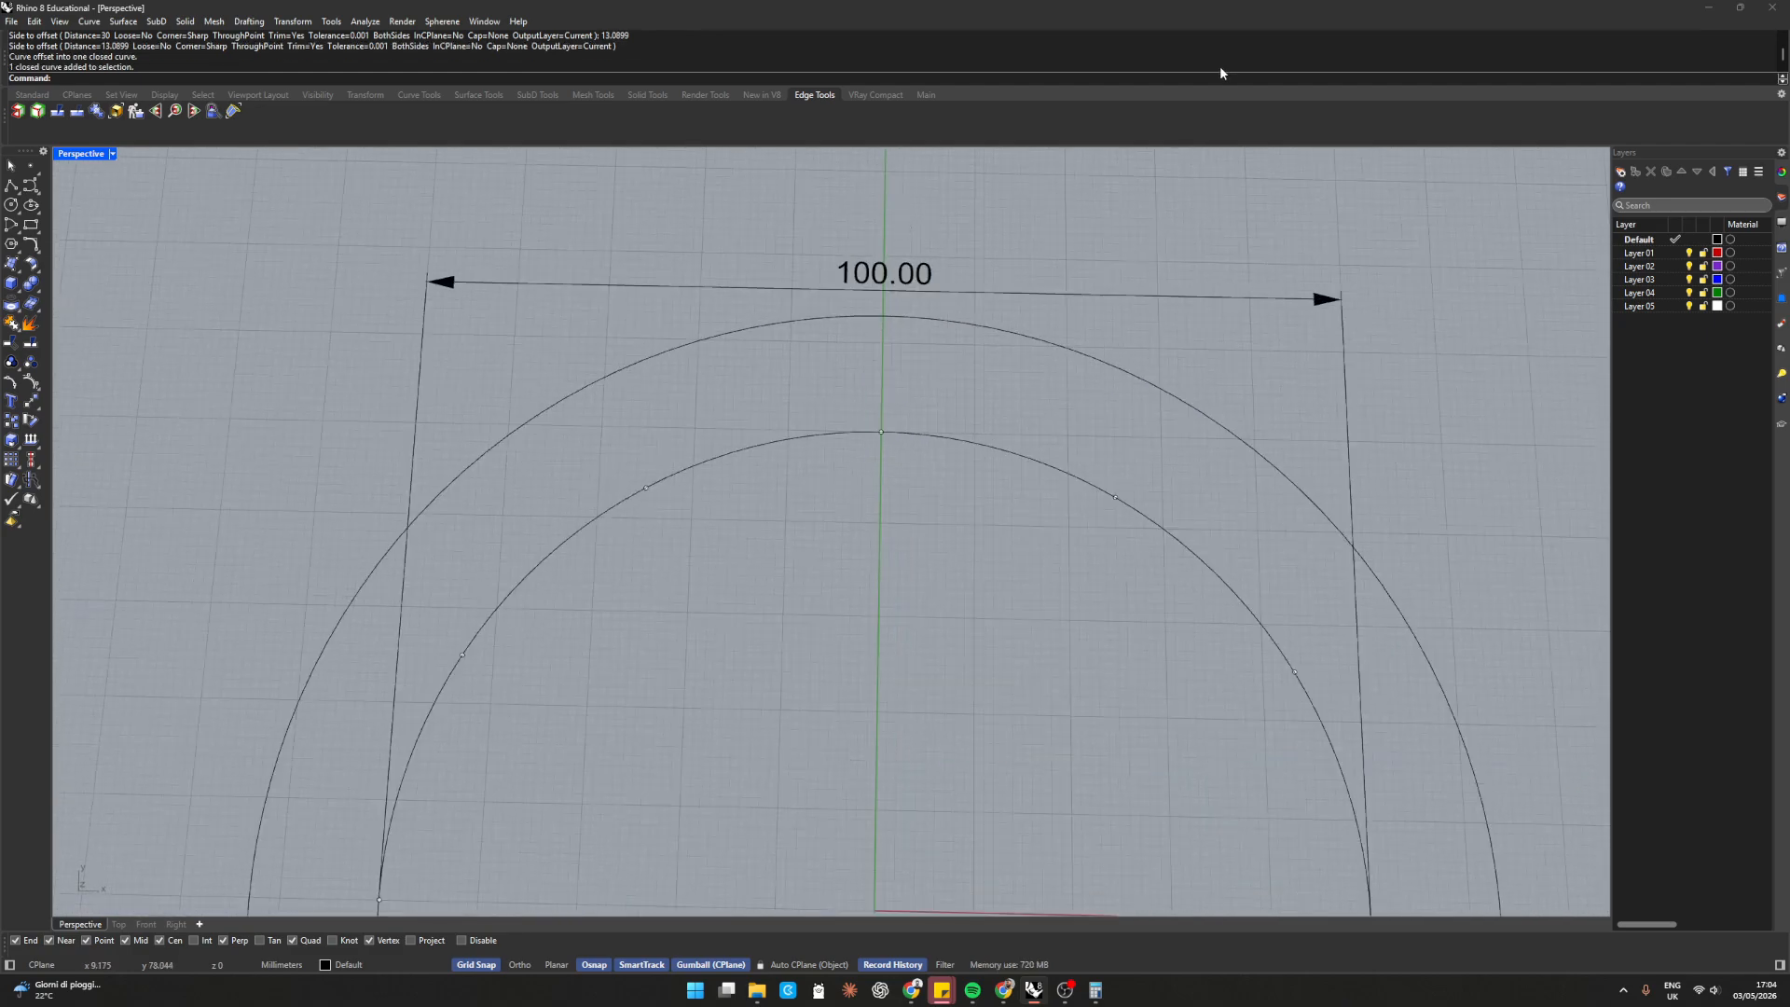
# Draw a circle centred on the offset circle's upper quadrant, with its edge reaching the inner 100 mm circle
pyautogui.write('c')
pyautogui.press('Return')
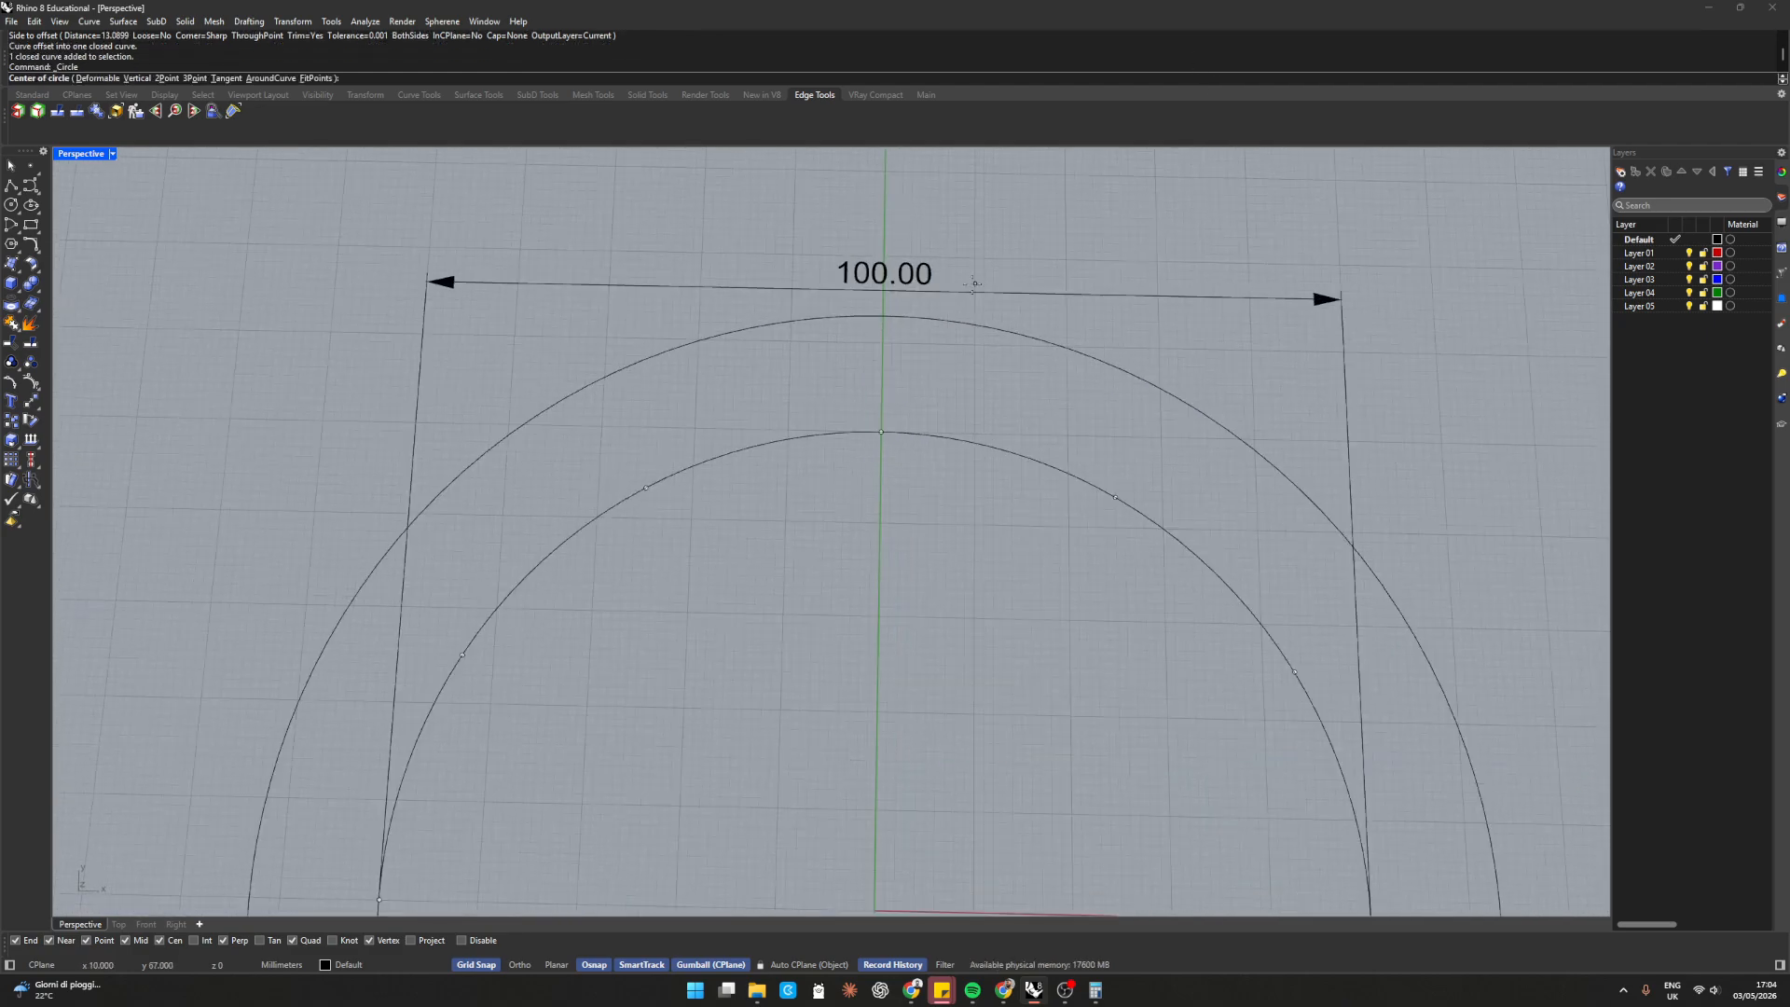
pyautogui.click(883, 316)
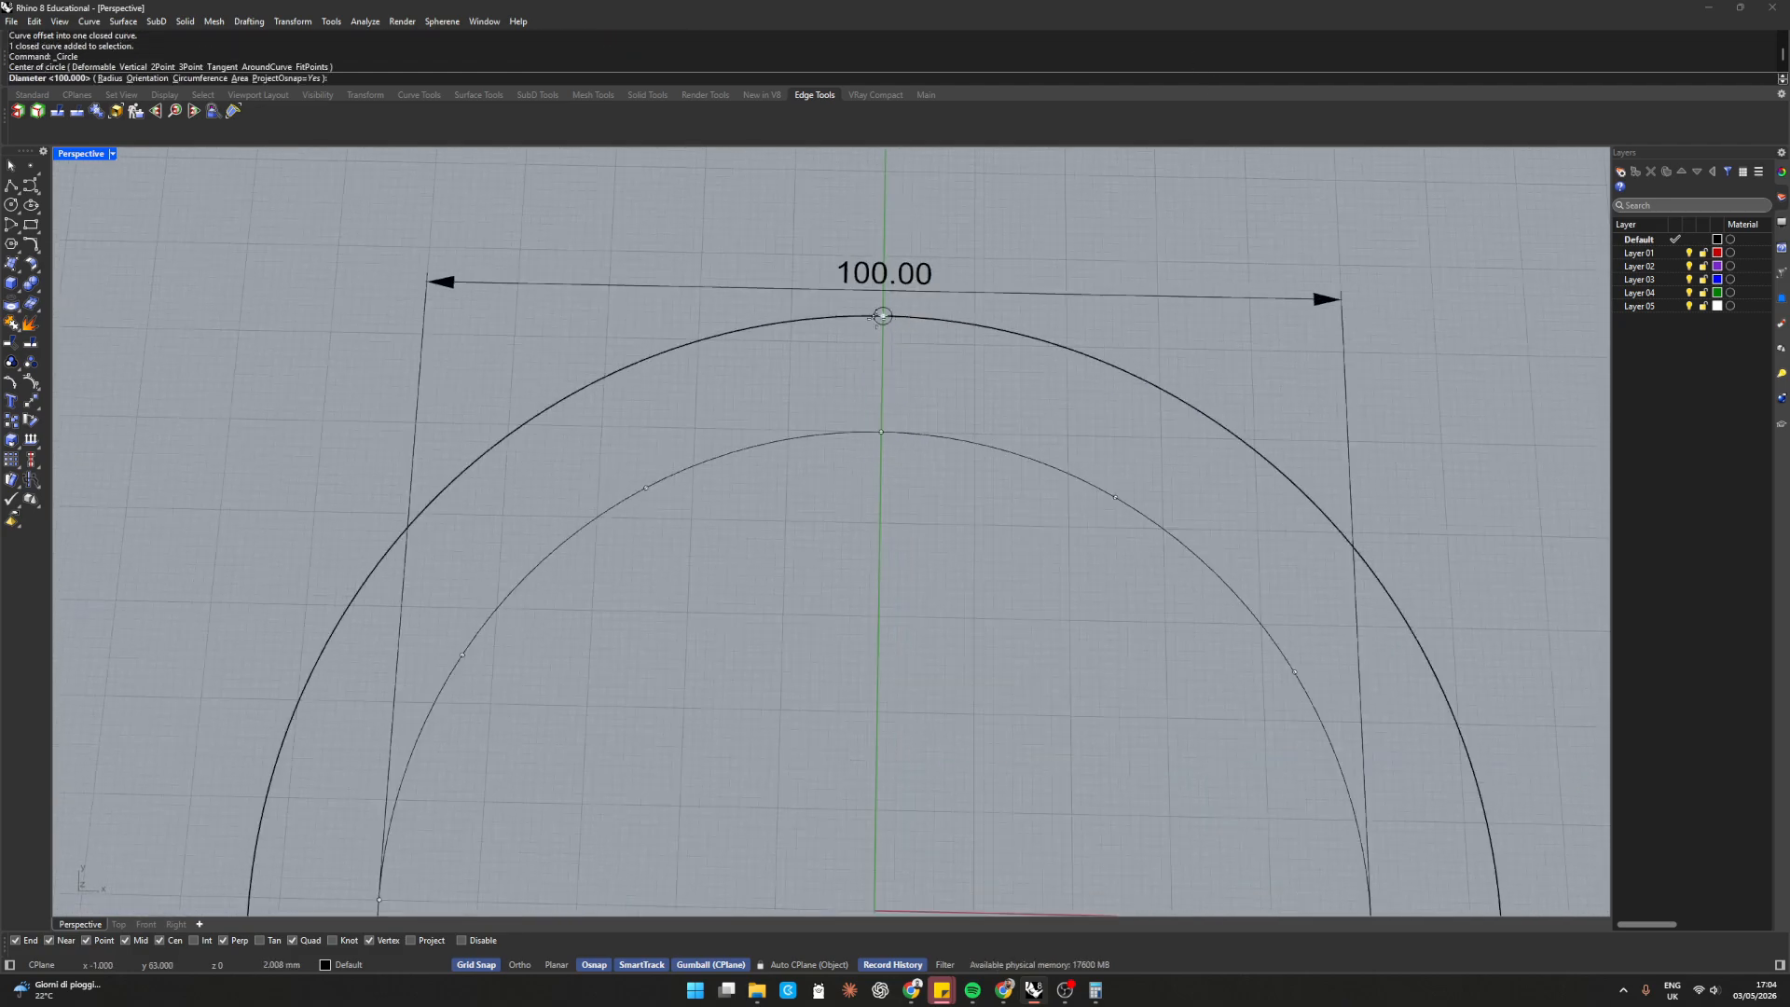
pyautogui.click(883, 431)
pyautogui.scroll(-6, 959, 233)
pyautogui.scroll(3, 960, 261)
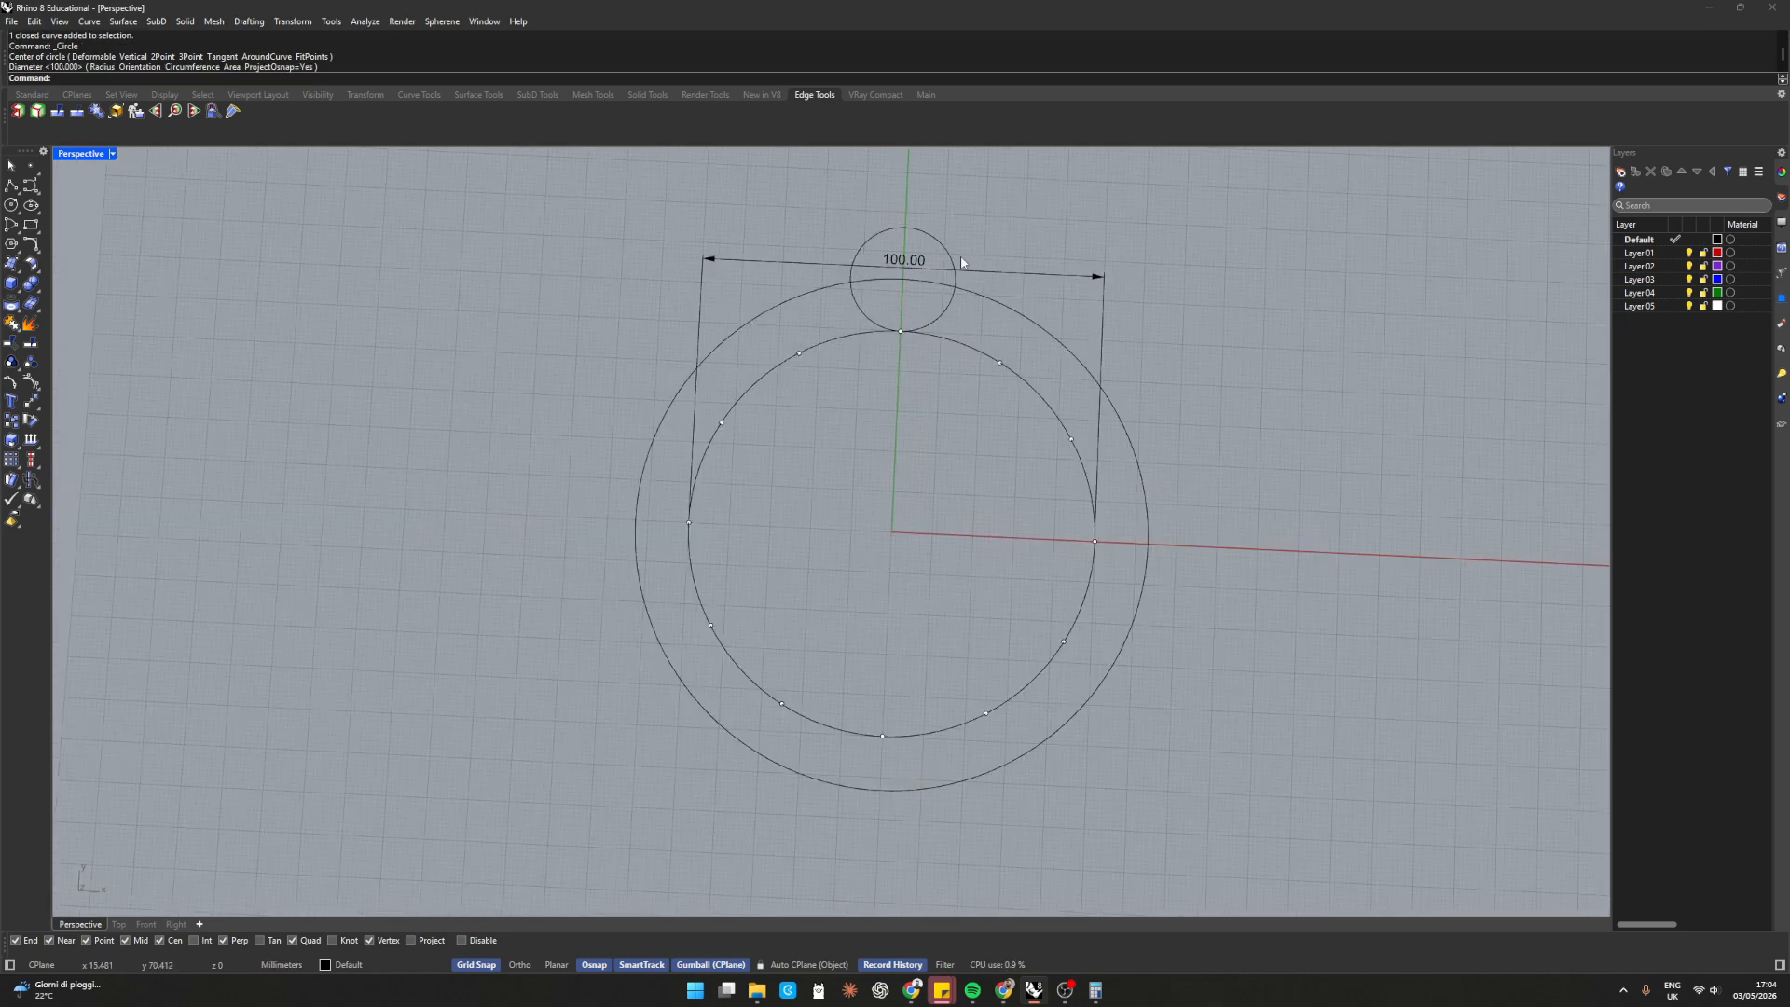
# Polar-array the small circle around the origin 0 with 12 items over 360 degrees
pyautogui.click(951, 263)
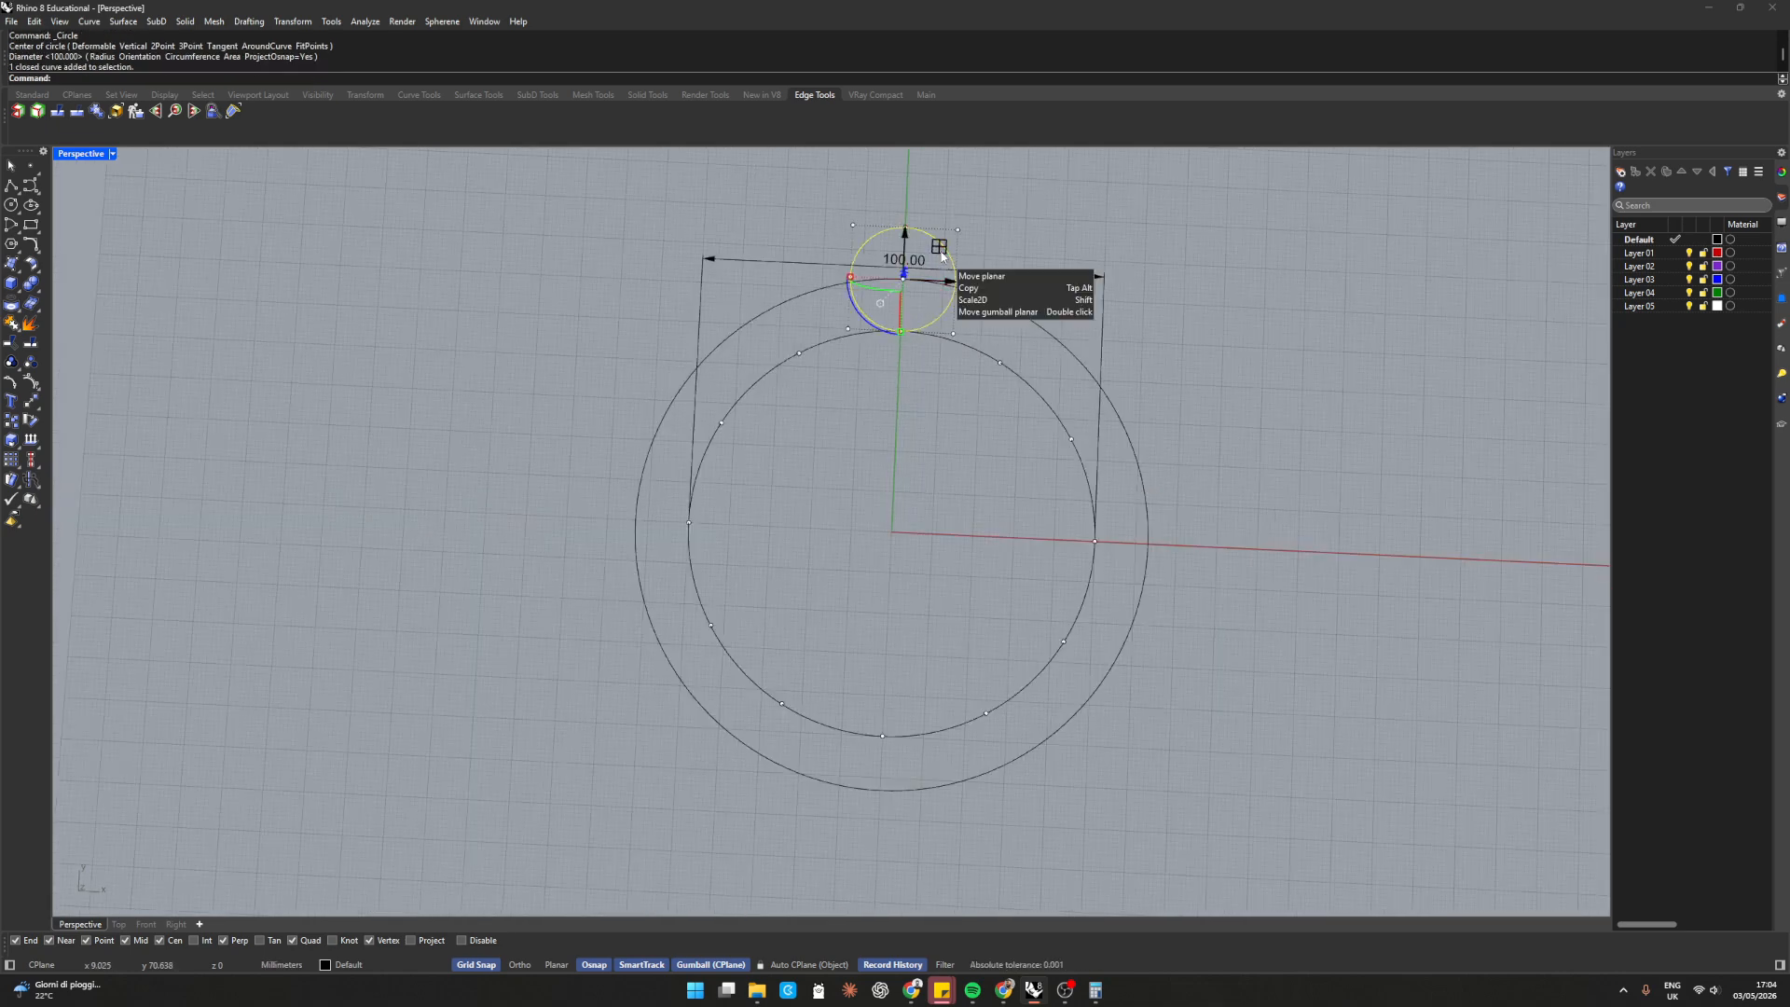
pyautogui.write('ap')
pyautogui.press('Return')
pyautogui.write('0')
pyautogui.press('Return')
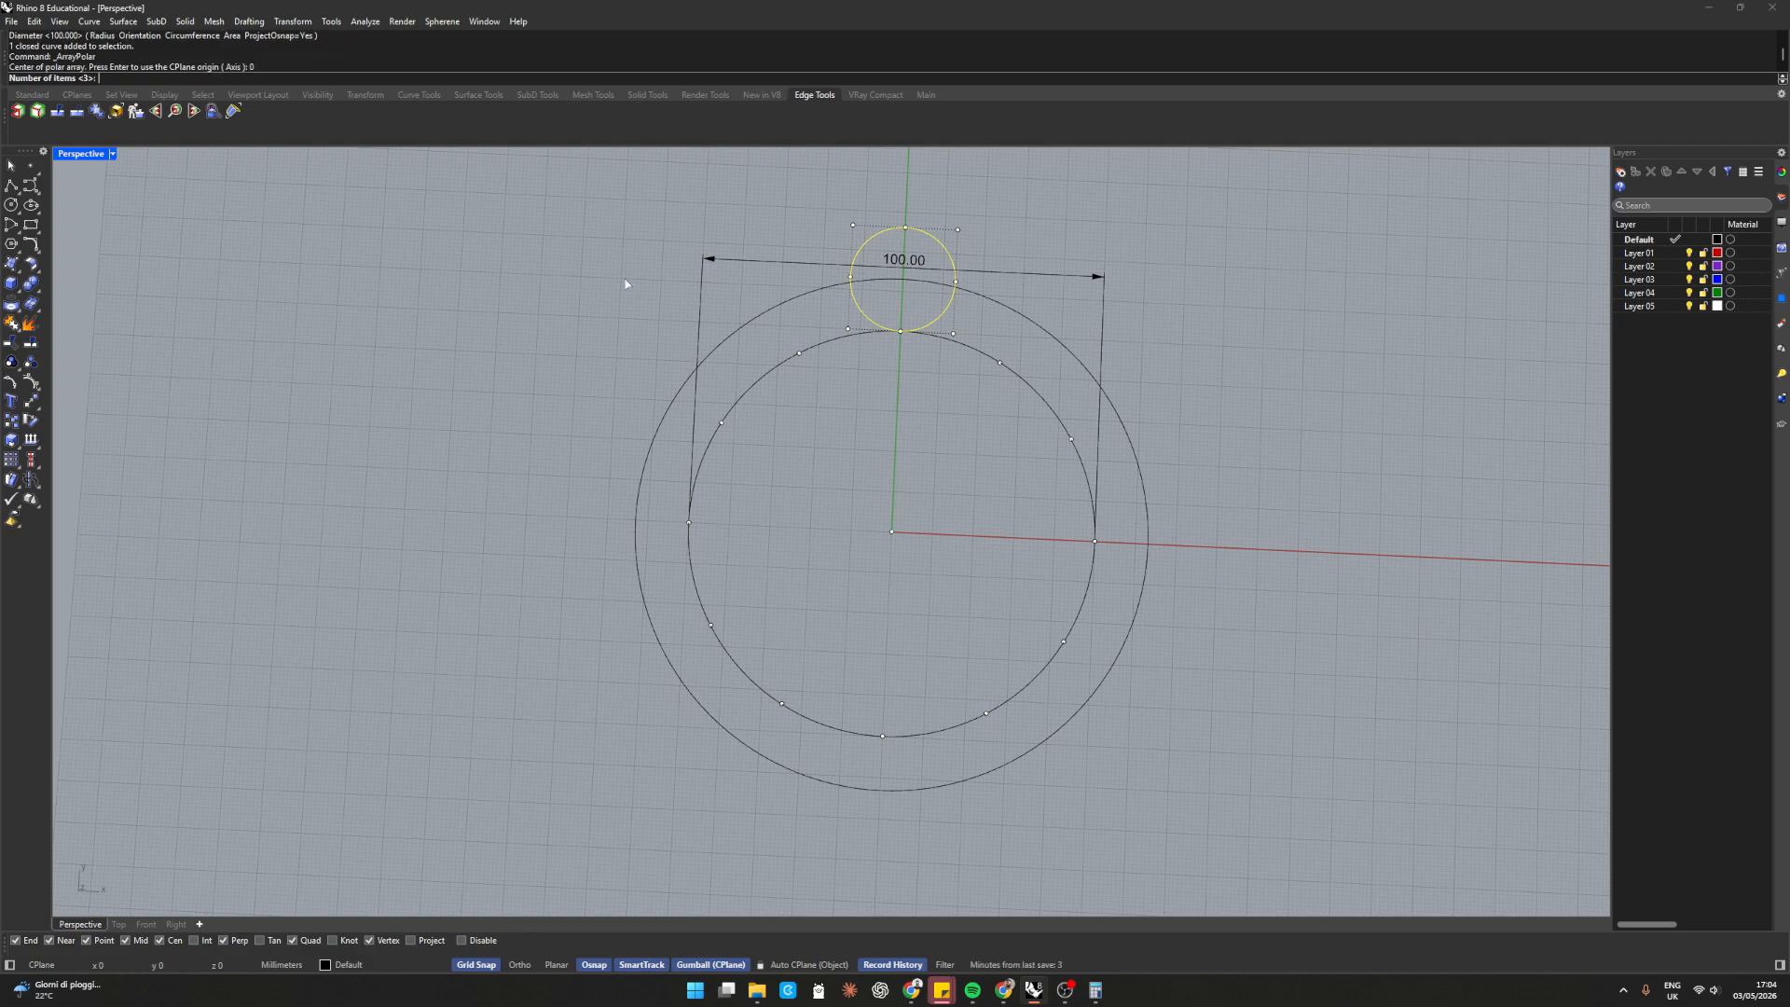
pyautogui.write('12')
pyautogui.press('Return')
pyautogui.press('Return')
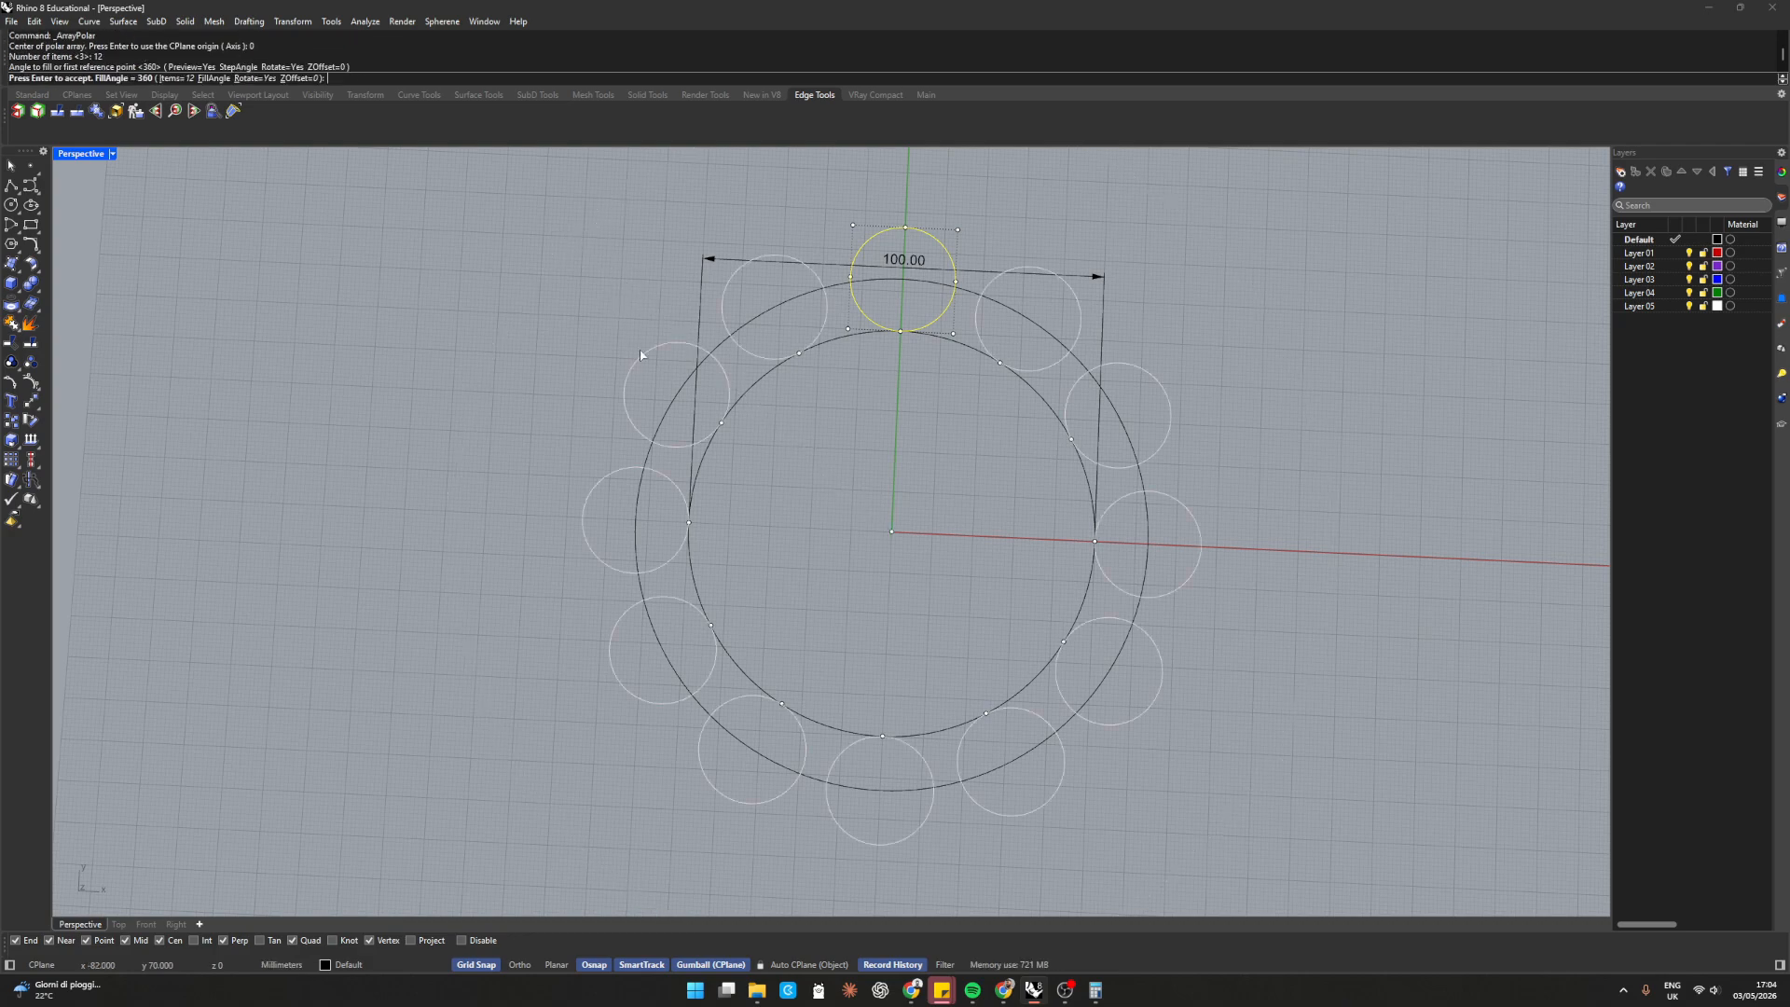
pyautogui.moveTo(707, 407)
pyautogui.mouseDown(button='right')
pyautogui.moveTo(729, 397)
pyautogui.moveTo(720, 434)
pyautogui.mouseUp(button='right')
pyautogui.press('Return')
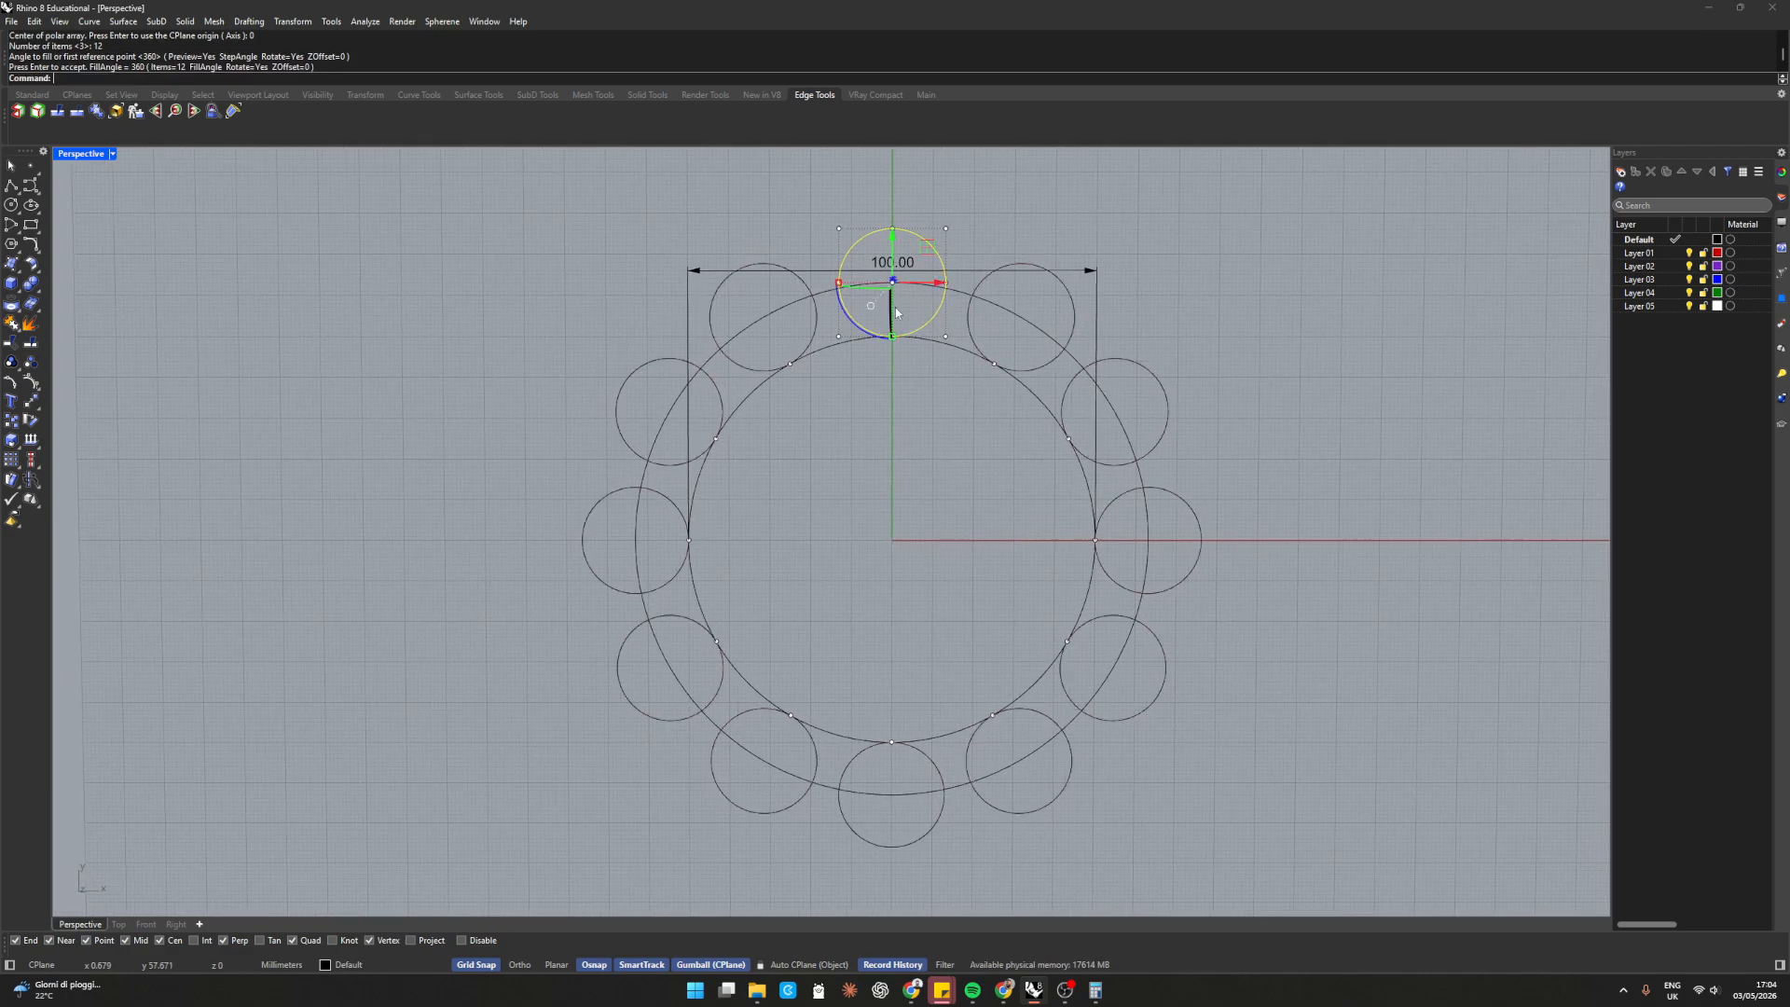
pyautogui.moveTo(909, 373)
pyautogui.mouseDown(button='right')
pyautogui.moveTo(897, 386)
pyautogui.moveTo(919, 392)
pyautogui.mouseUp(button='right')
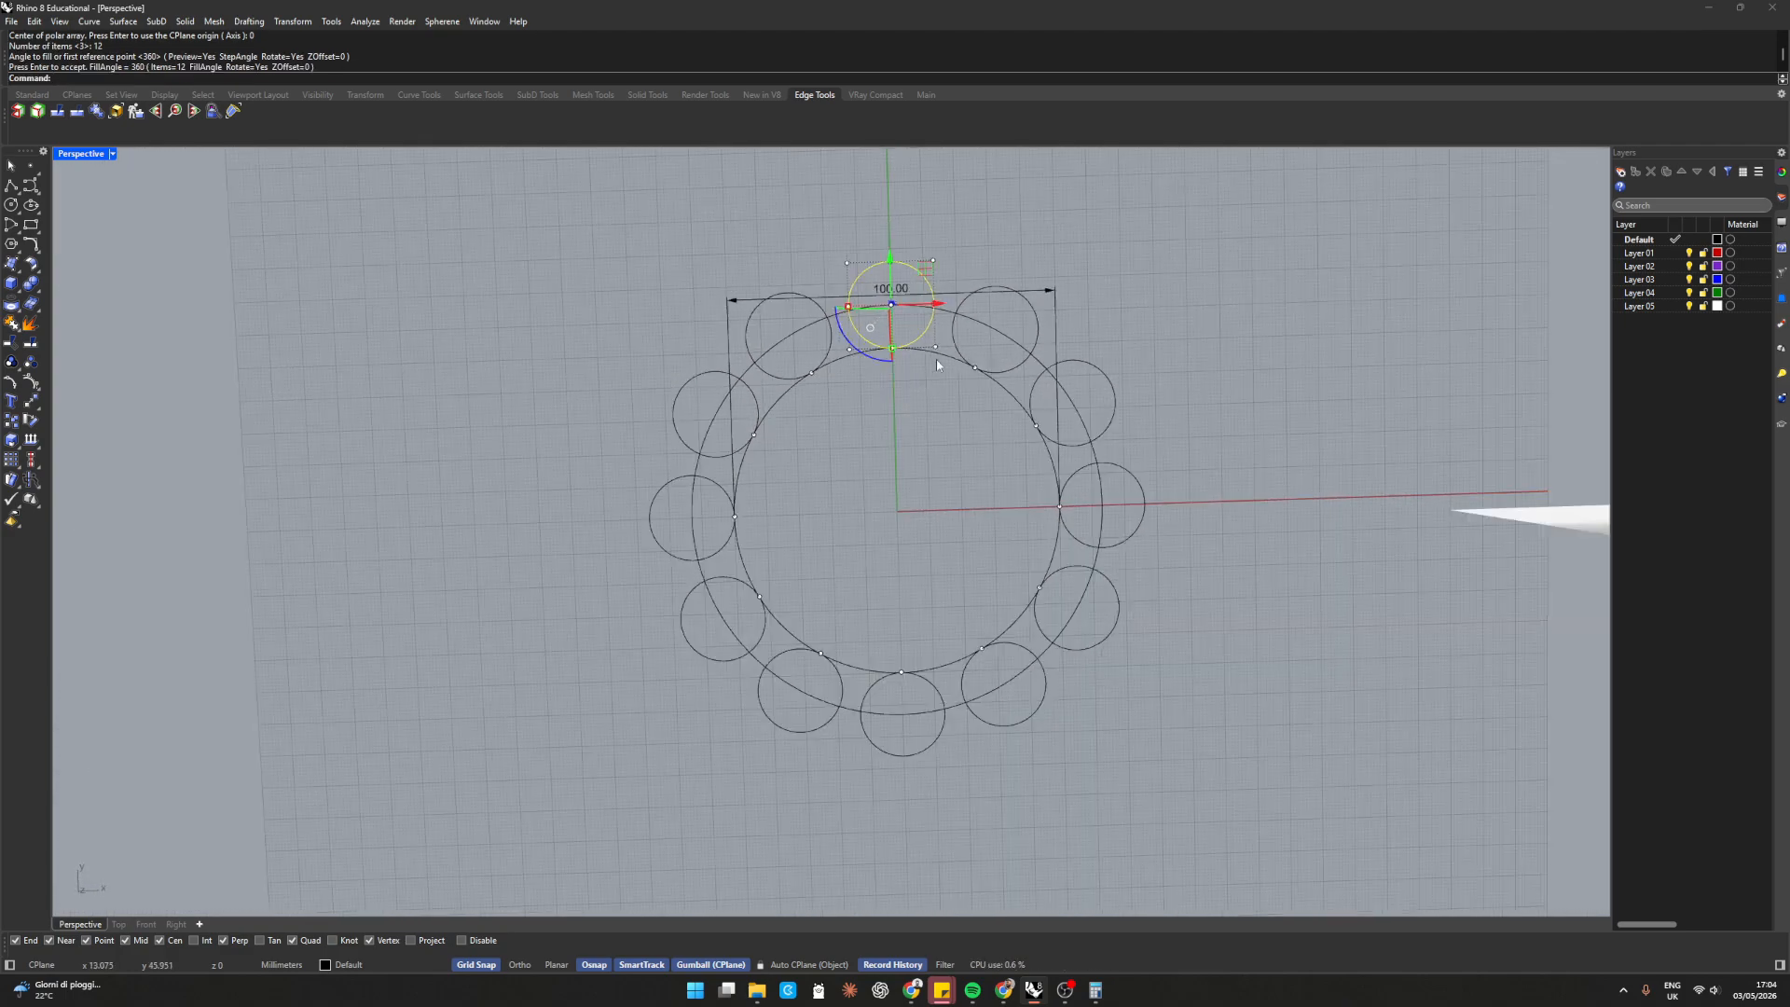
pyautogui.scroll(5, 938, 317)
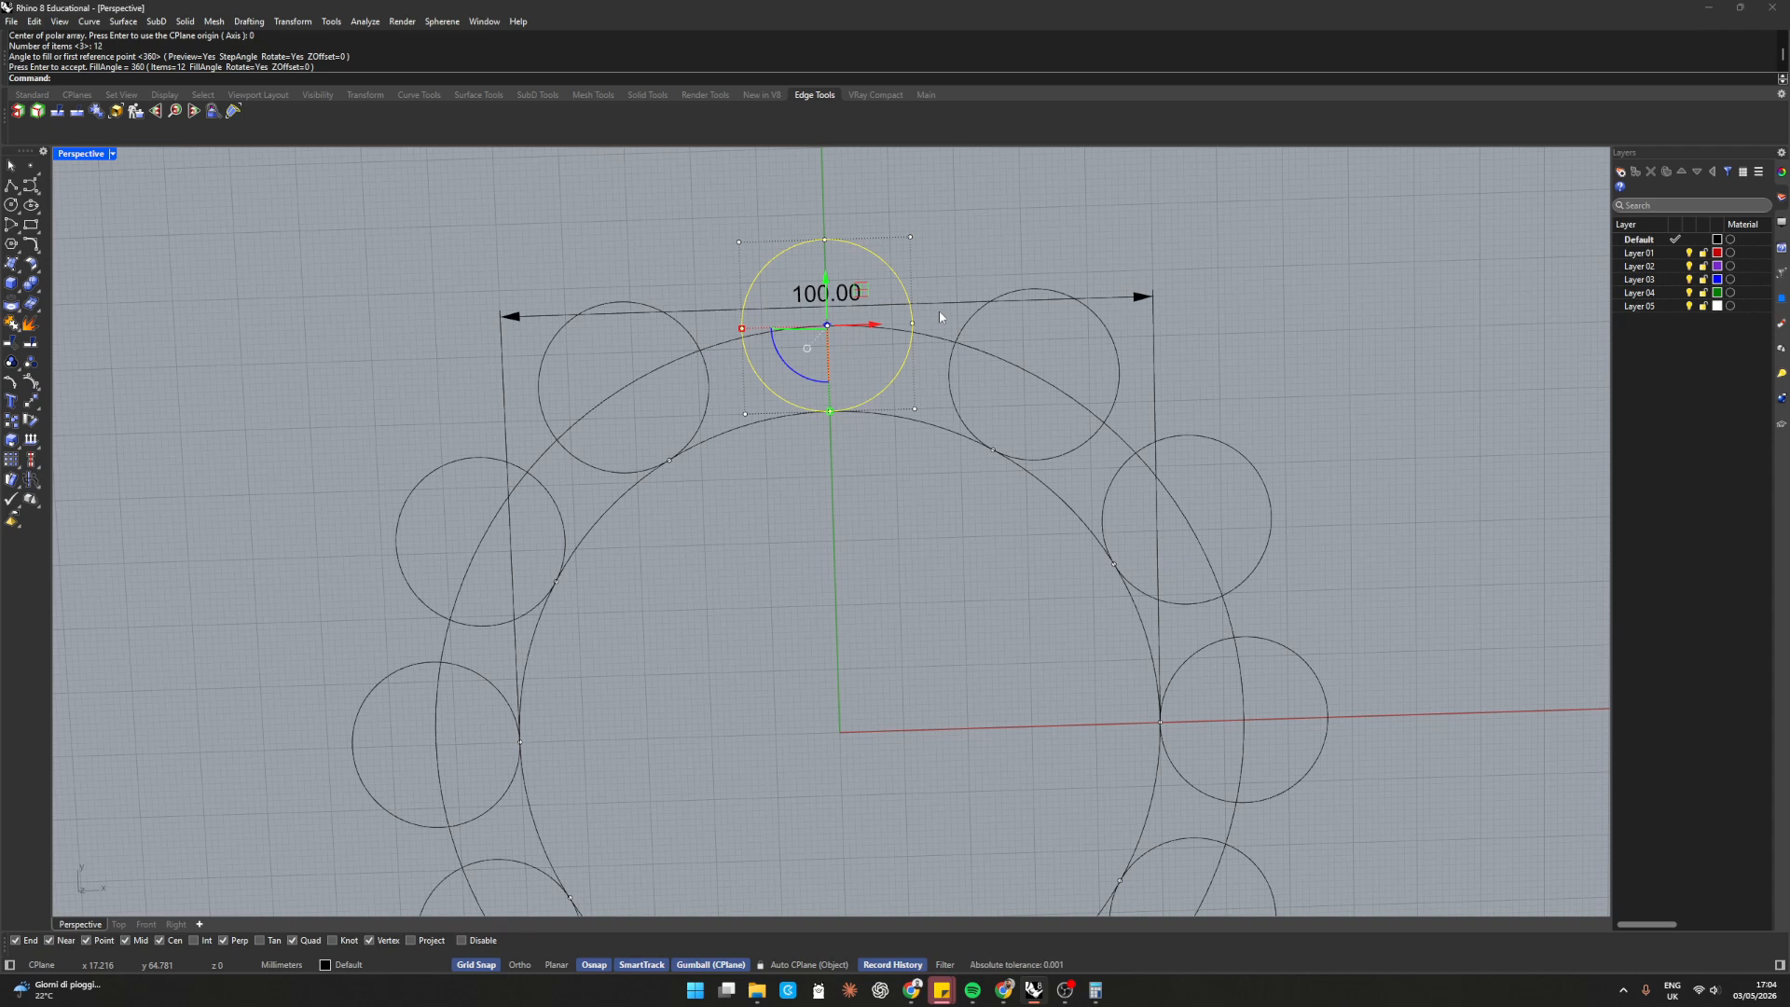
pyautogui.click(680, 244)
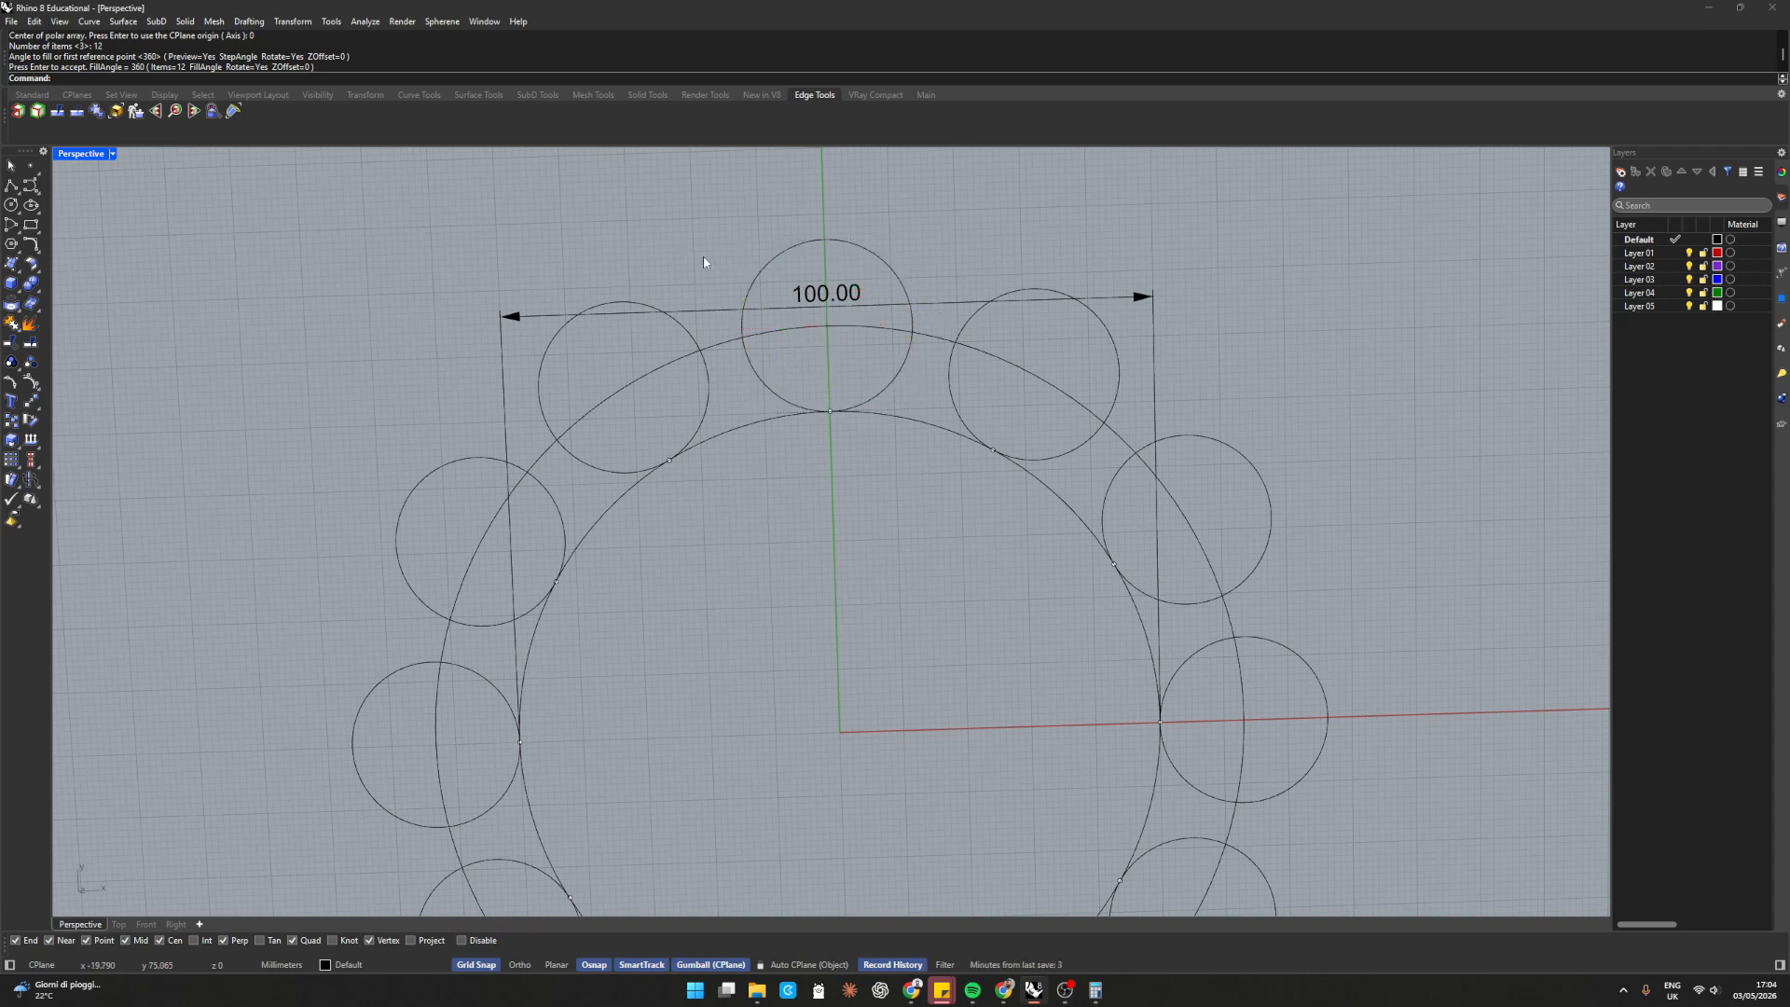
pyautogui.scroll(3, 774, 317)
pyautogui.scroll(-4, 778, 299)
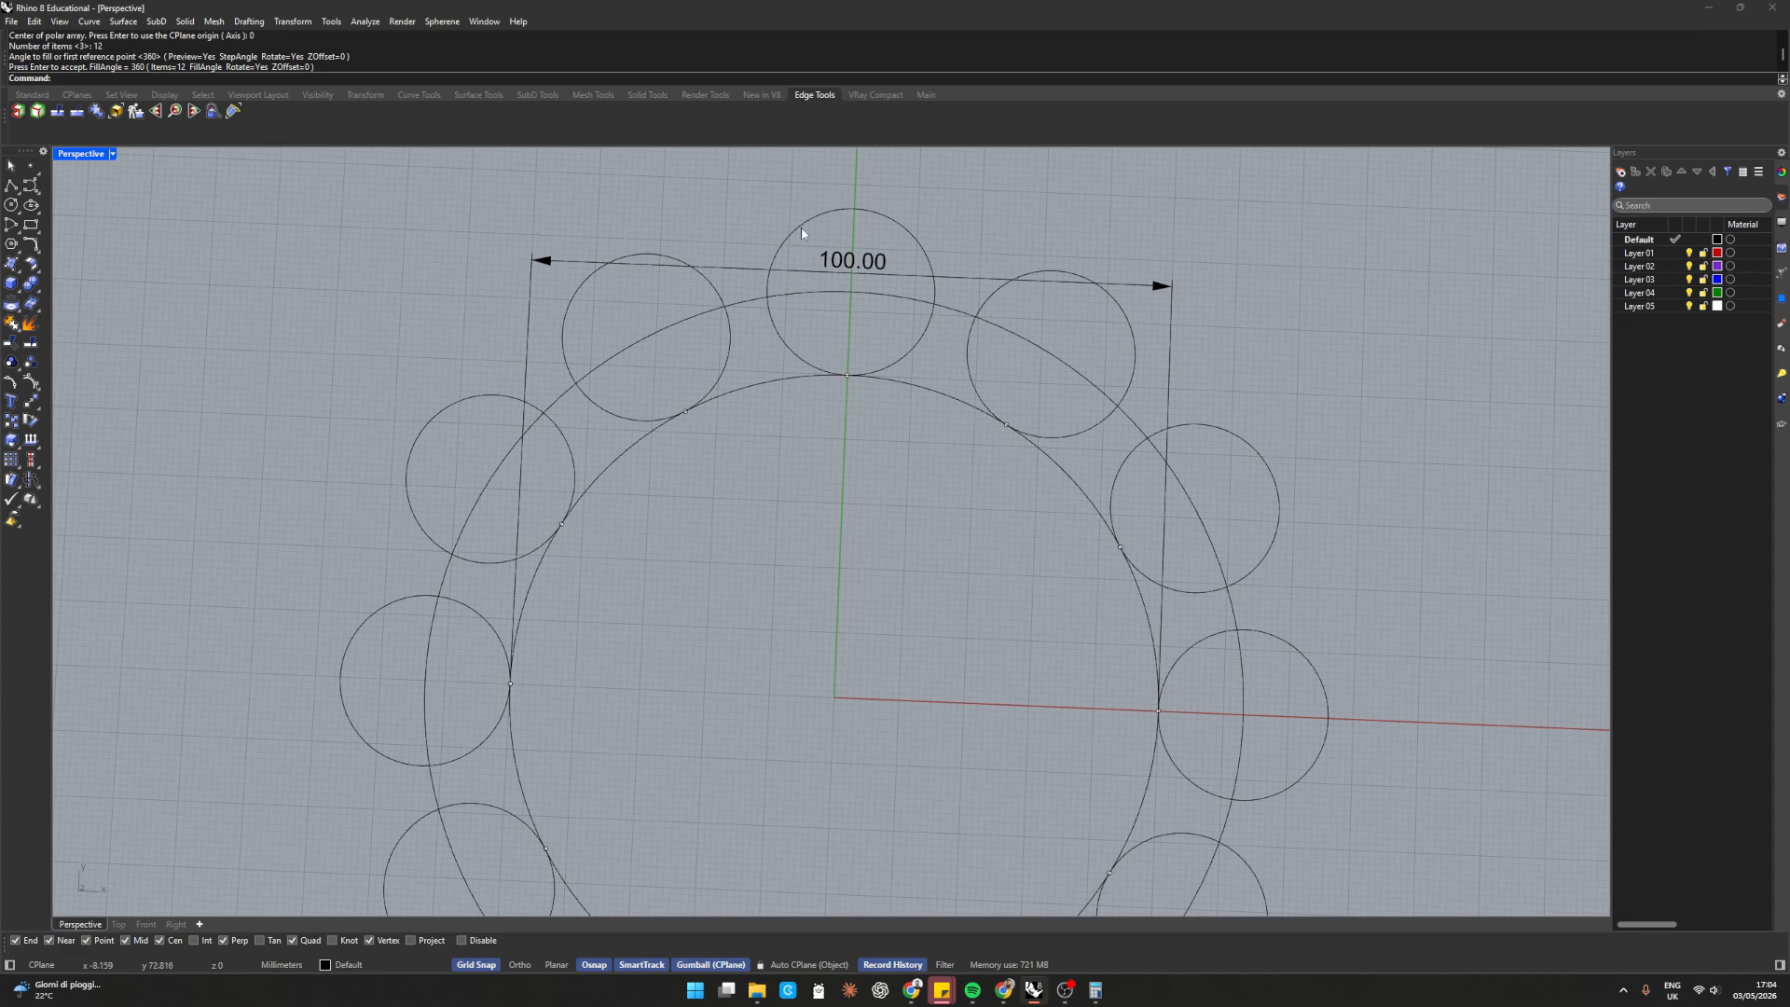
pyautogui.click(824, 231)
pyautogui.scroll(3, 841, 181)
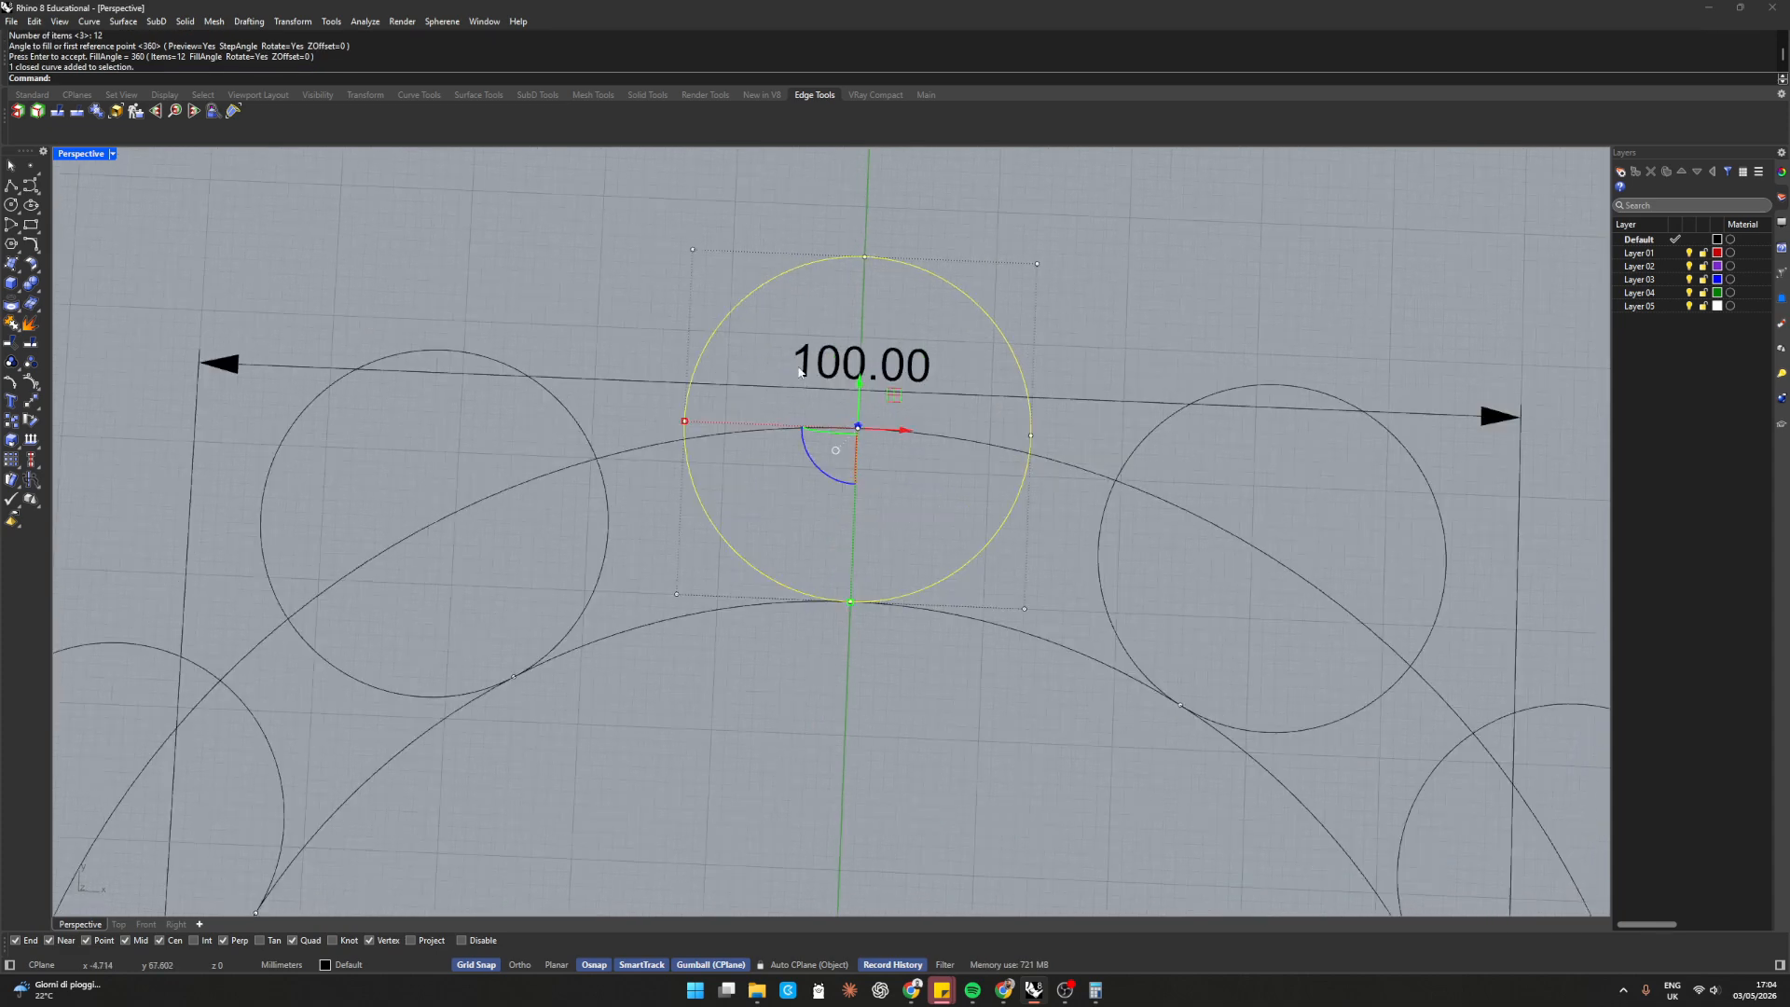
pyautogui.write('Scale')
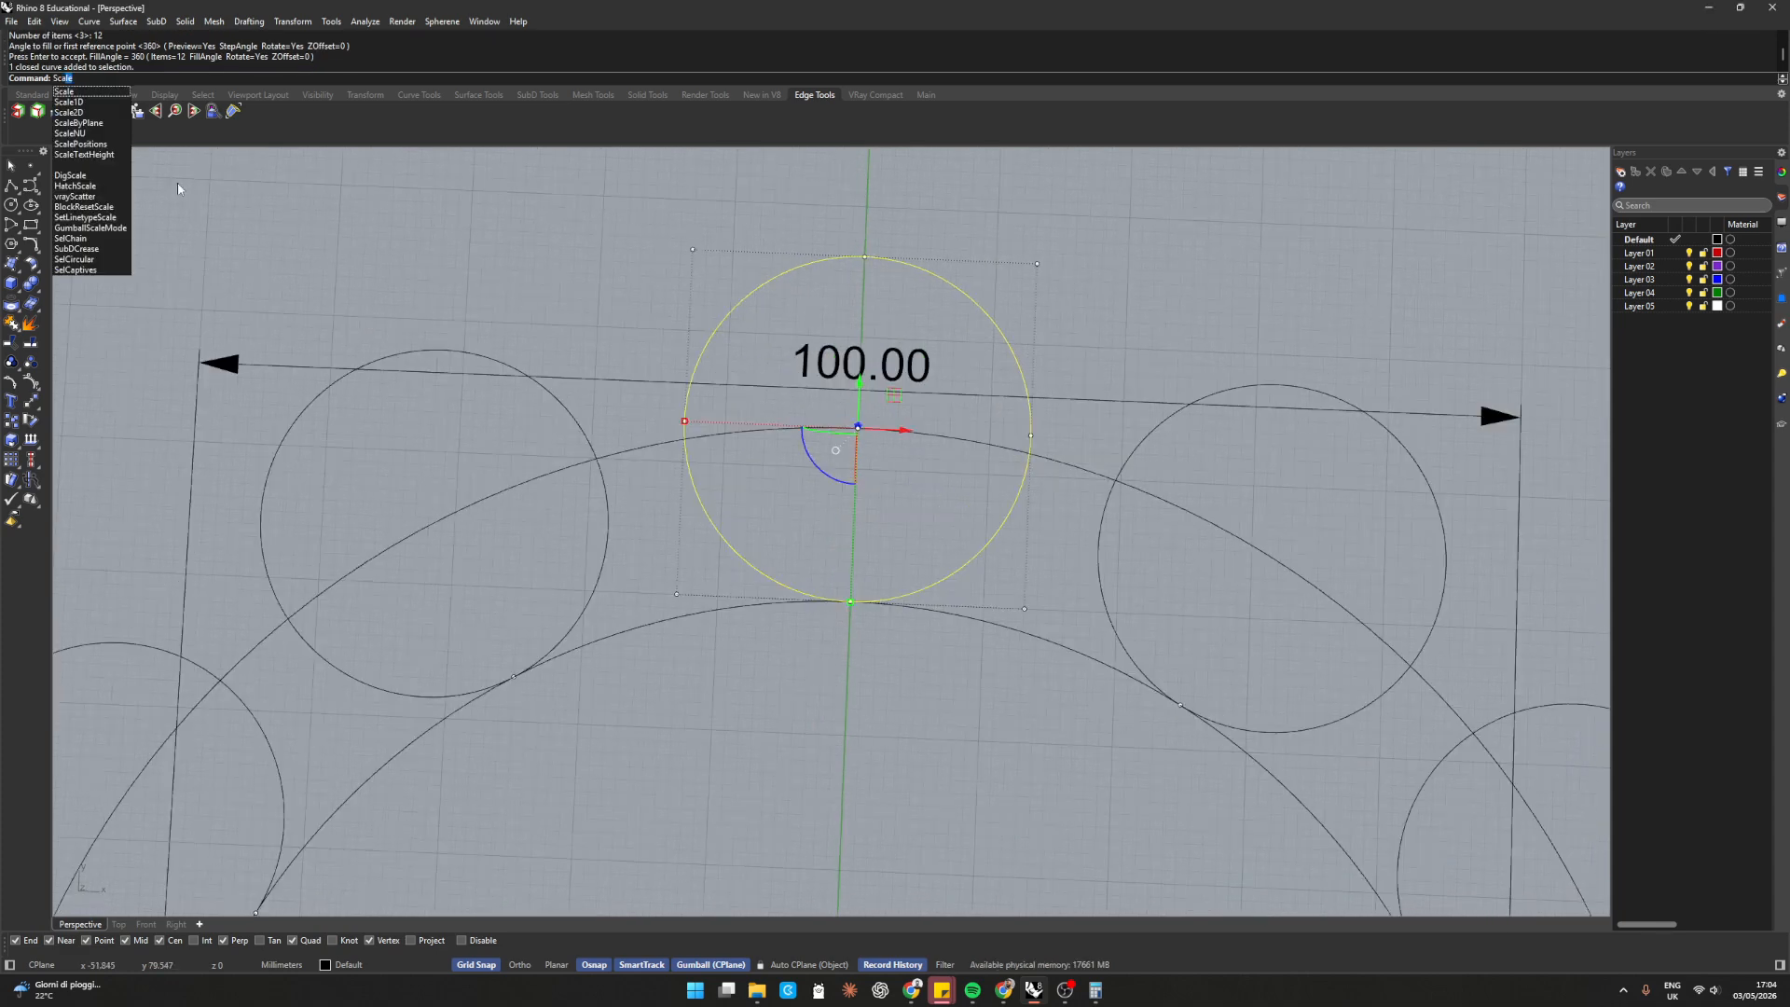
pyautogui.click(66, 91)
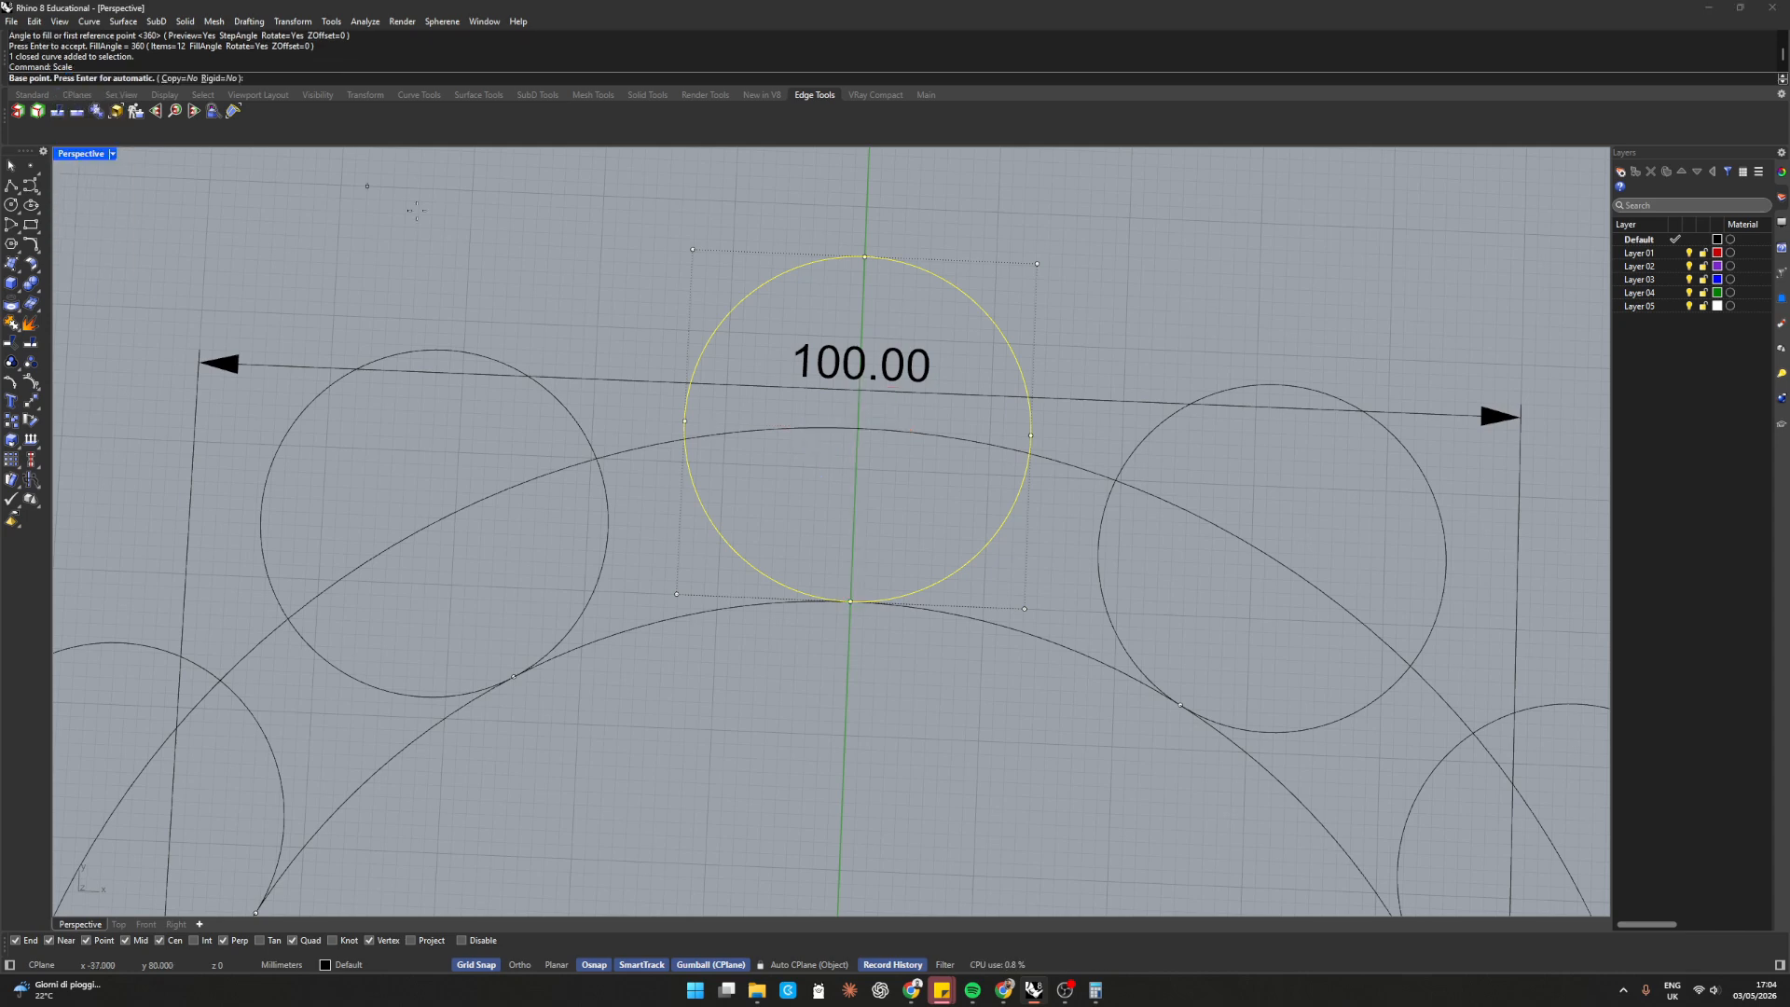
pyautogui.click(858, 429)
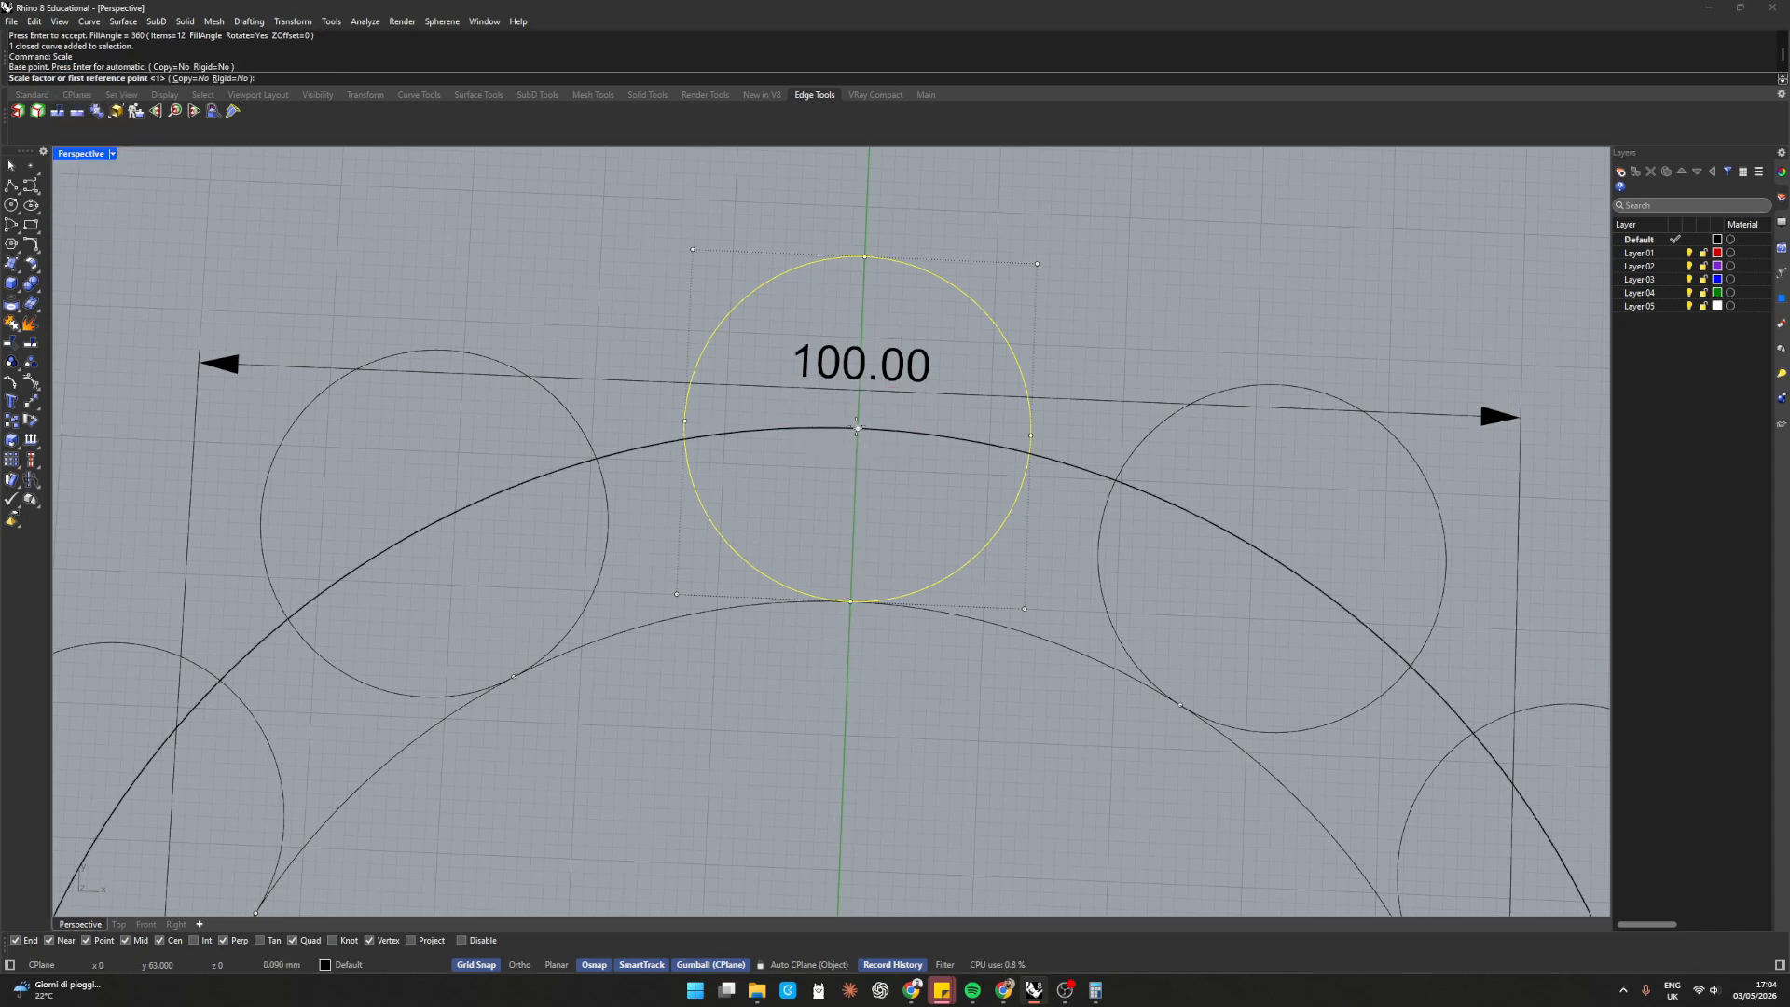
pyautogui.press('Escape')
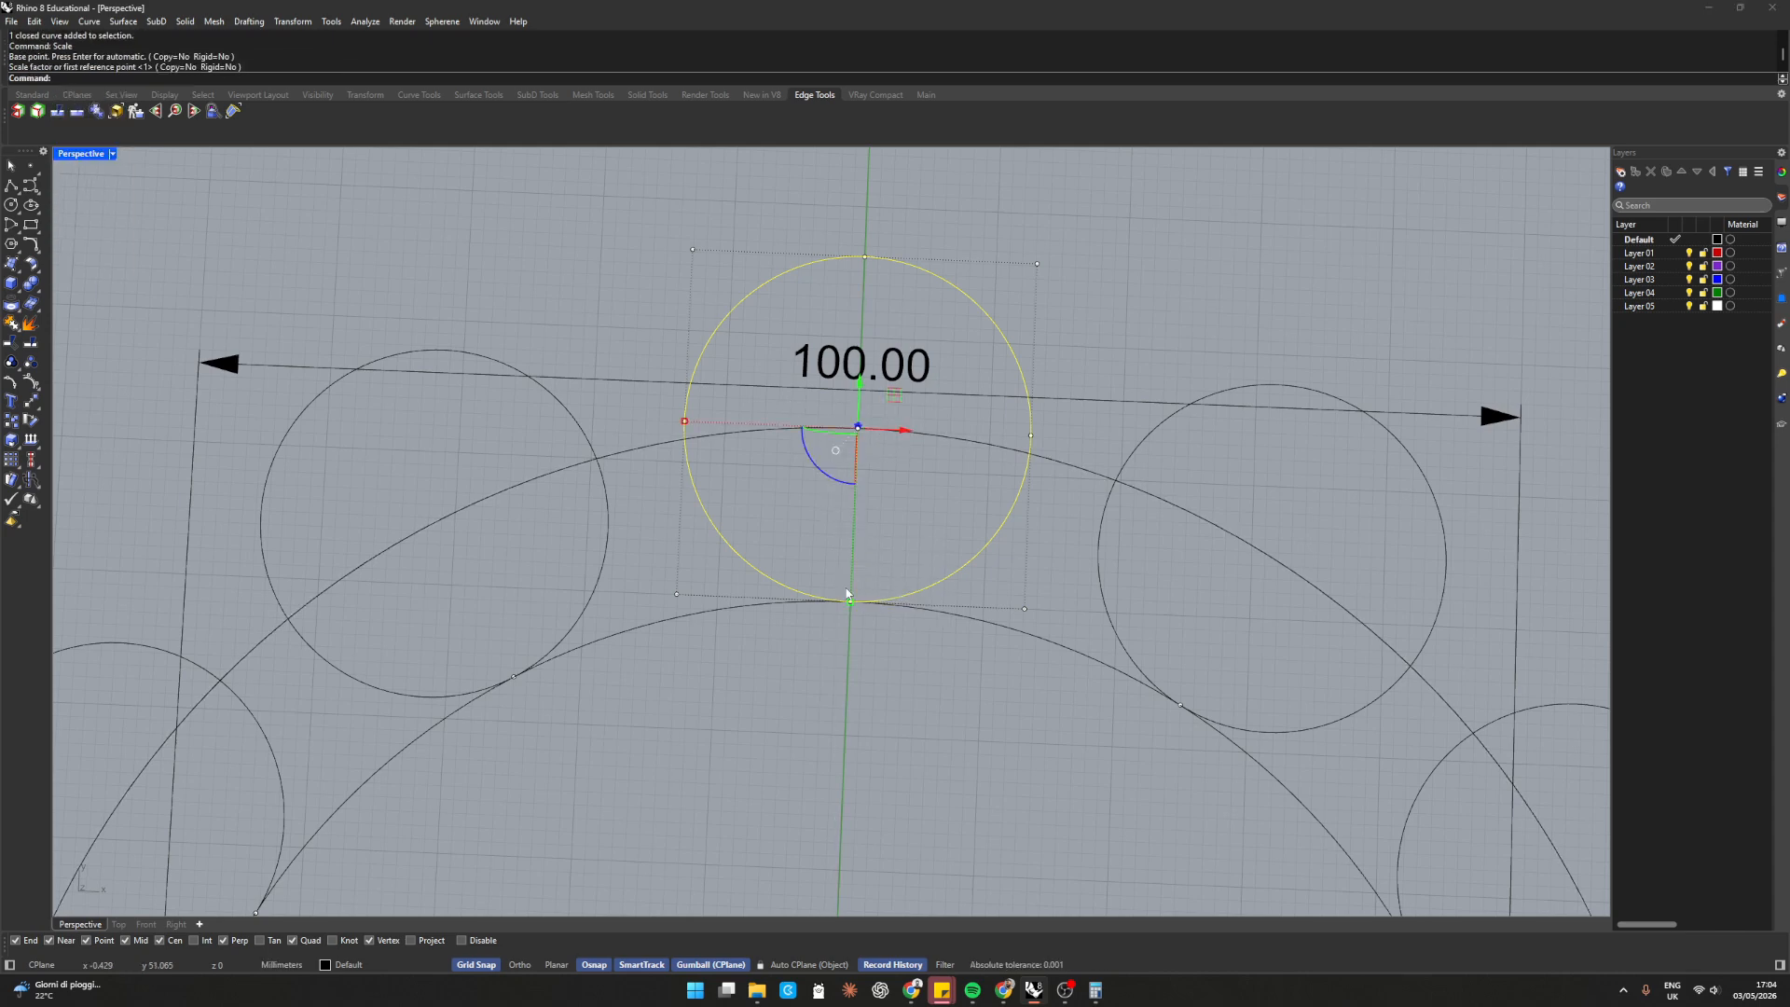
# Scale the original small circle up twice from its contact point with the inner circle, by a factor of about 1.146 each time
pyautogui.press('Return')
pyautogui.click(851, 601)
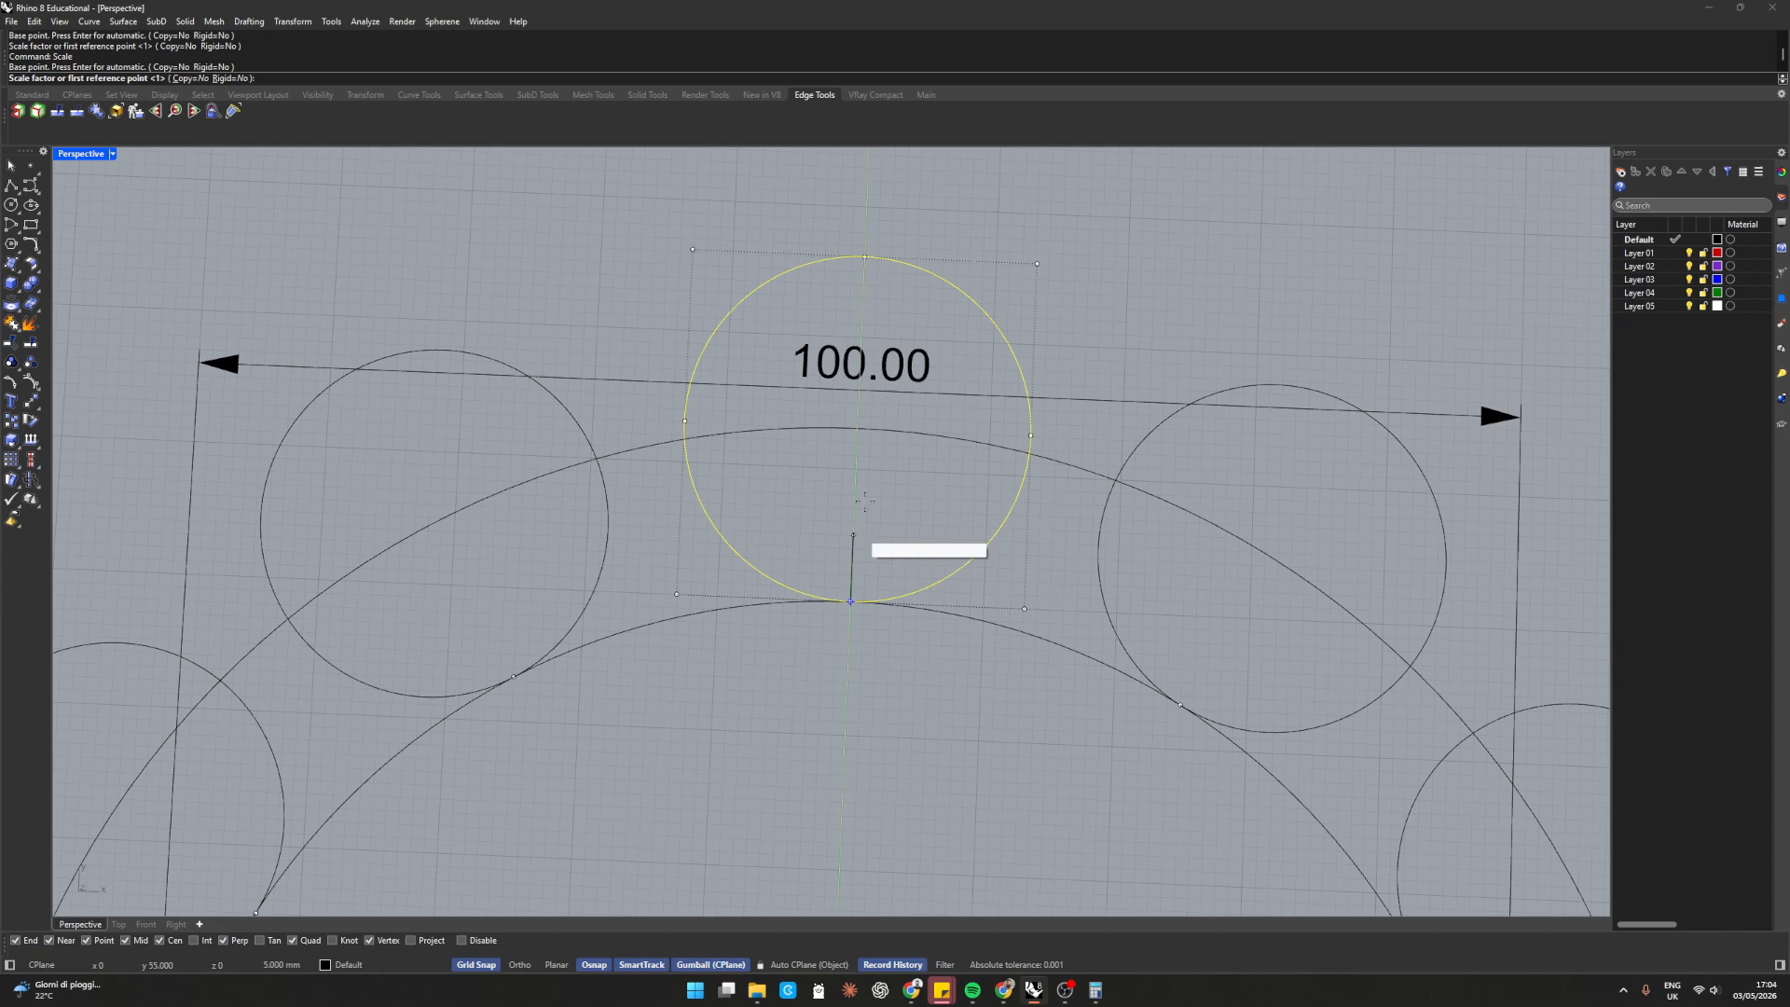
pyautogui.click(859, 427)
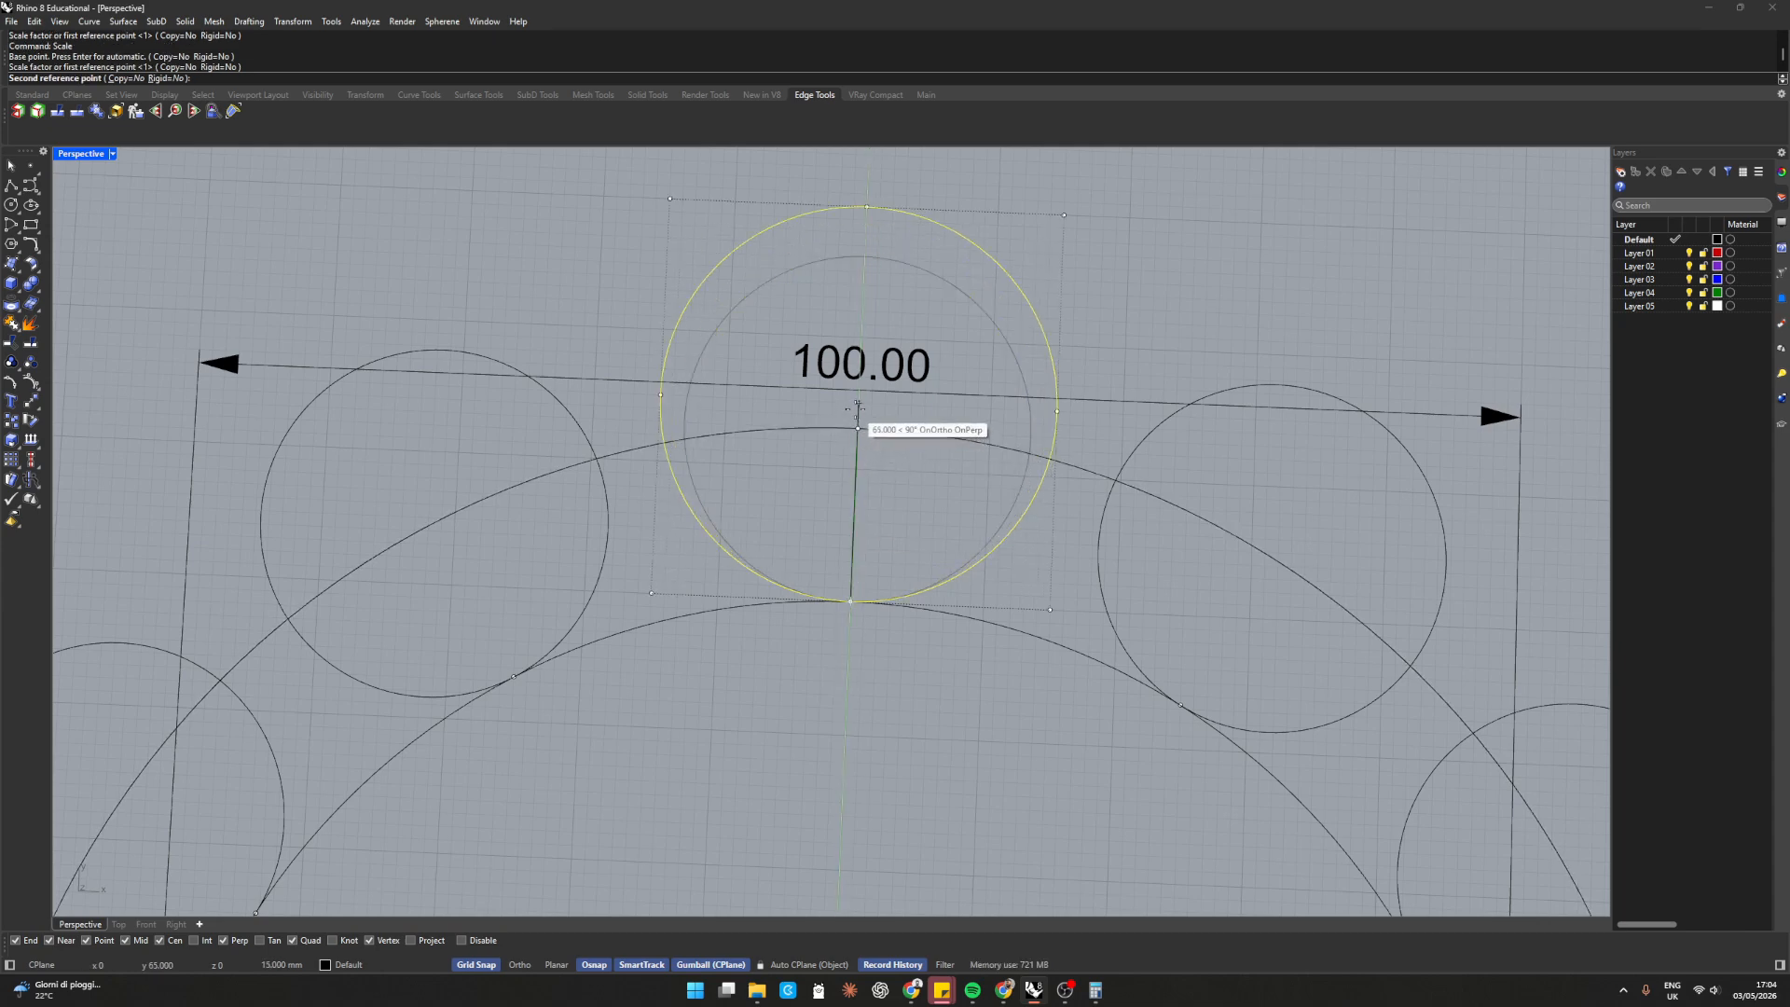
pyautogui.click(859, 404)
pyautogui.press('Return')
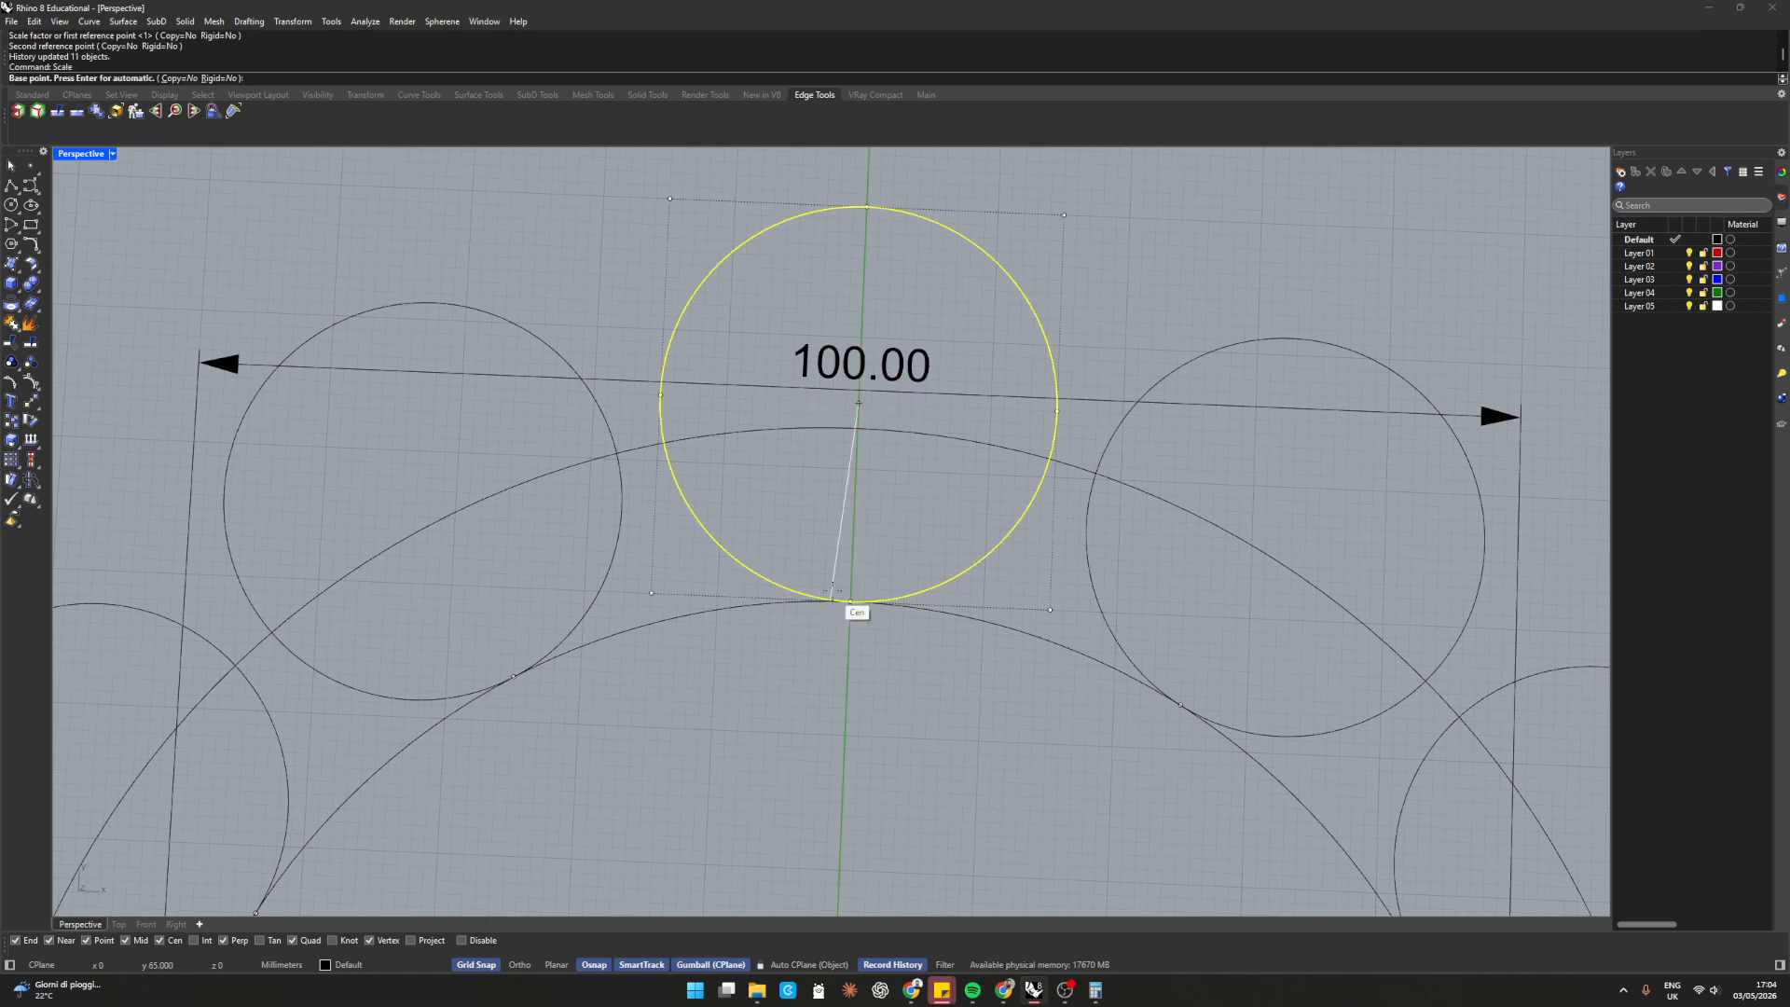
pyautogui.click(850, 603)
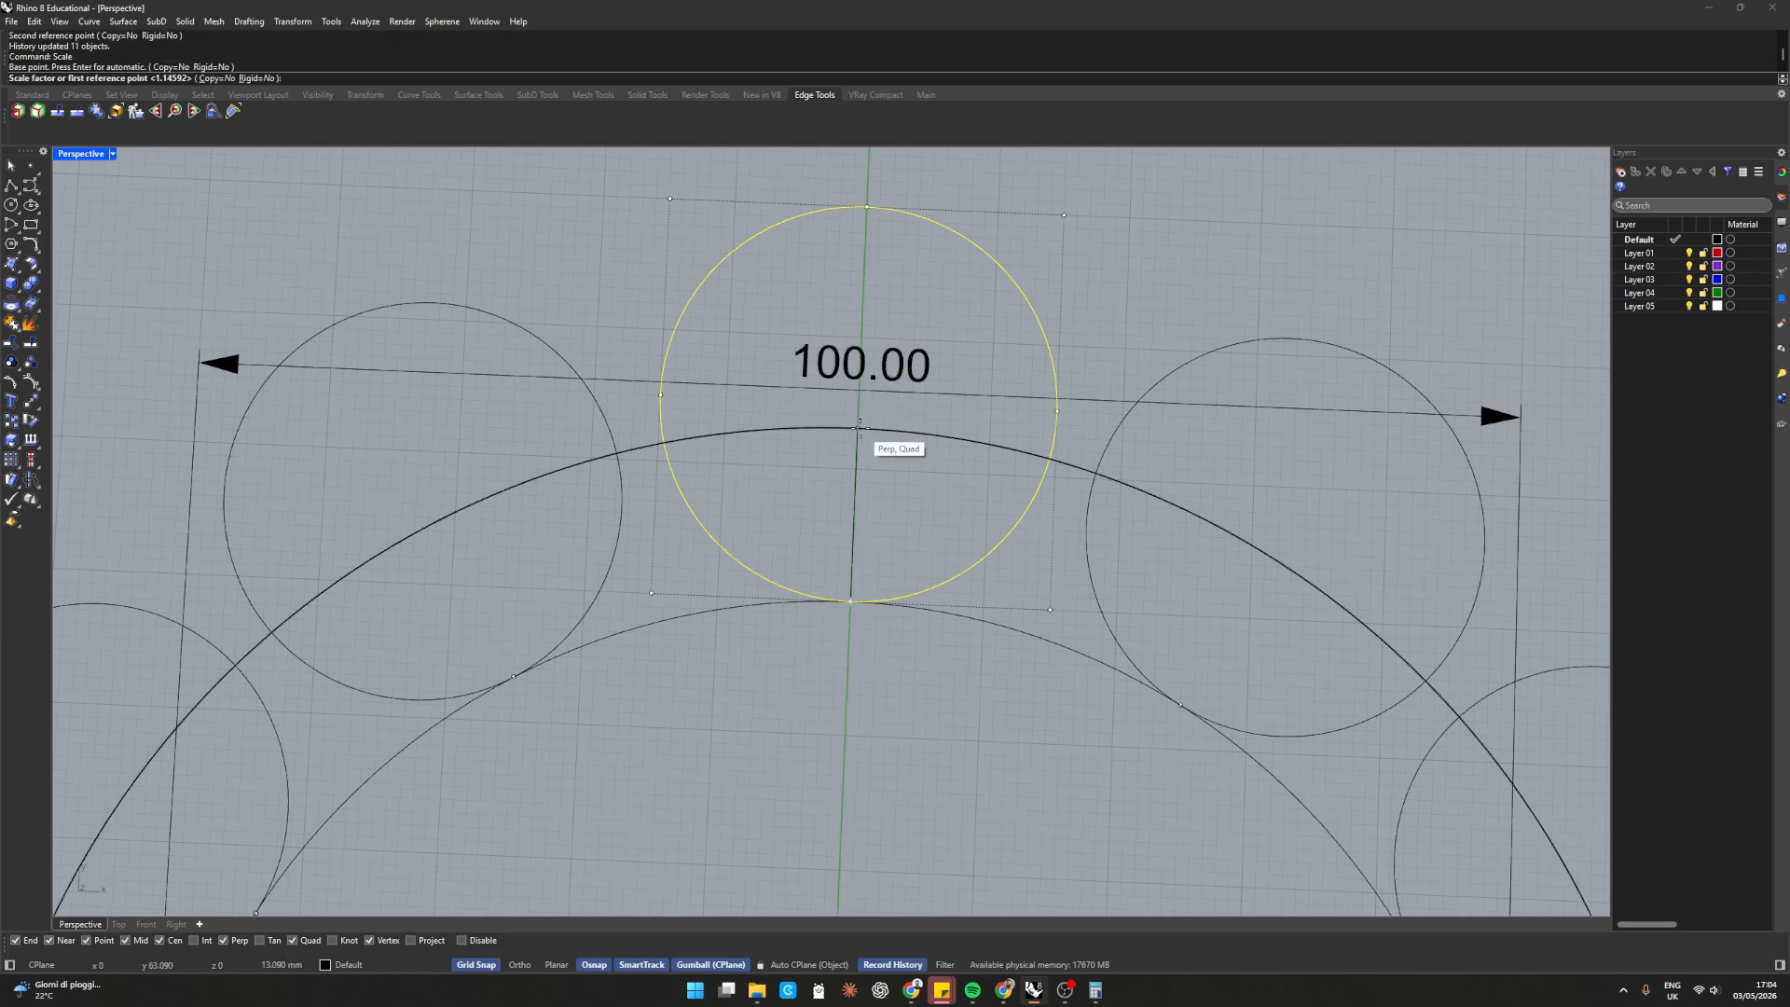
pyautogui.click(858, 427)
pyautogui.click(859, 403)
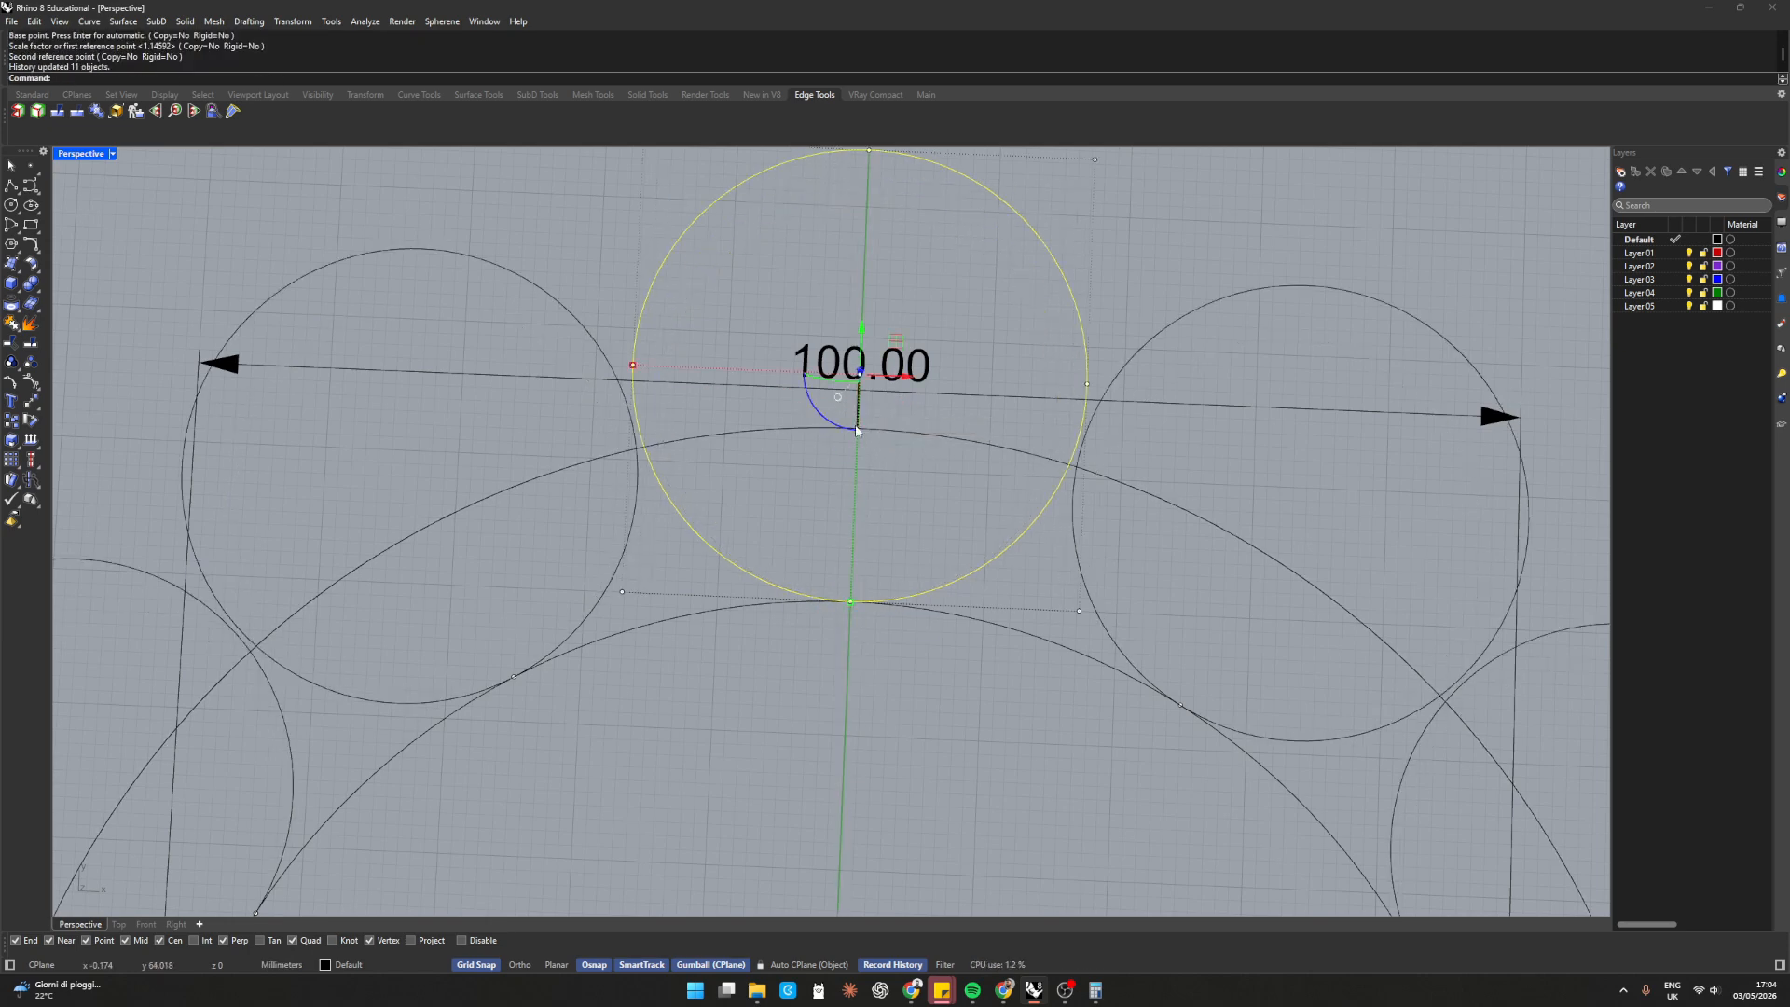
# Compare the ring of enlarged circles with the ribs of the planter in the reference picture
pyautogui.scroll(-10, 856, 430)
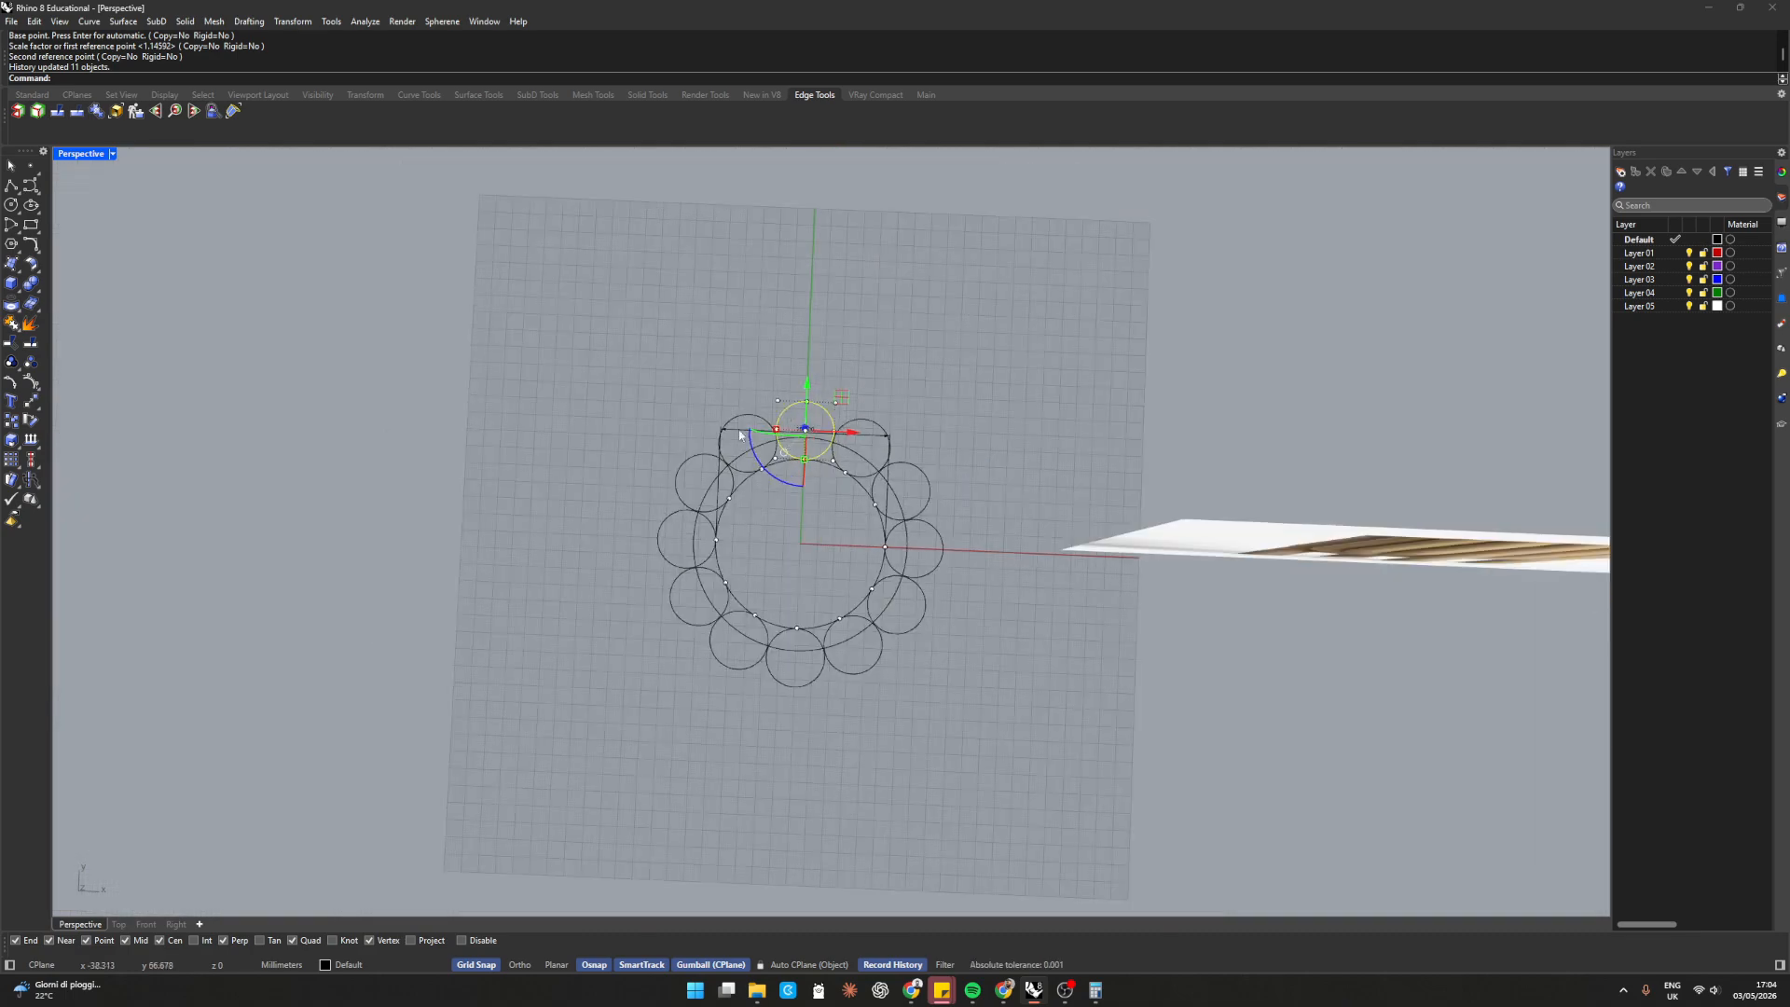
pyautogui.scroll(-5, 740, 435)
pyautogui.moveTo(799, 640); pyautogui.dragTo(778, 497, button='right')
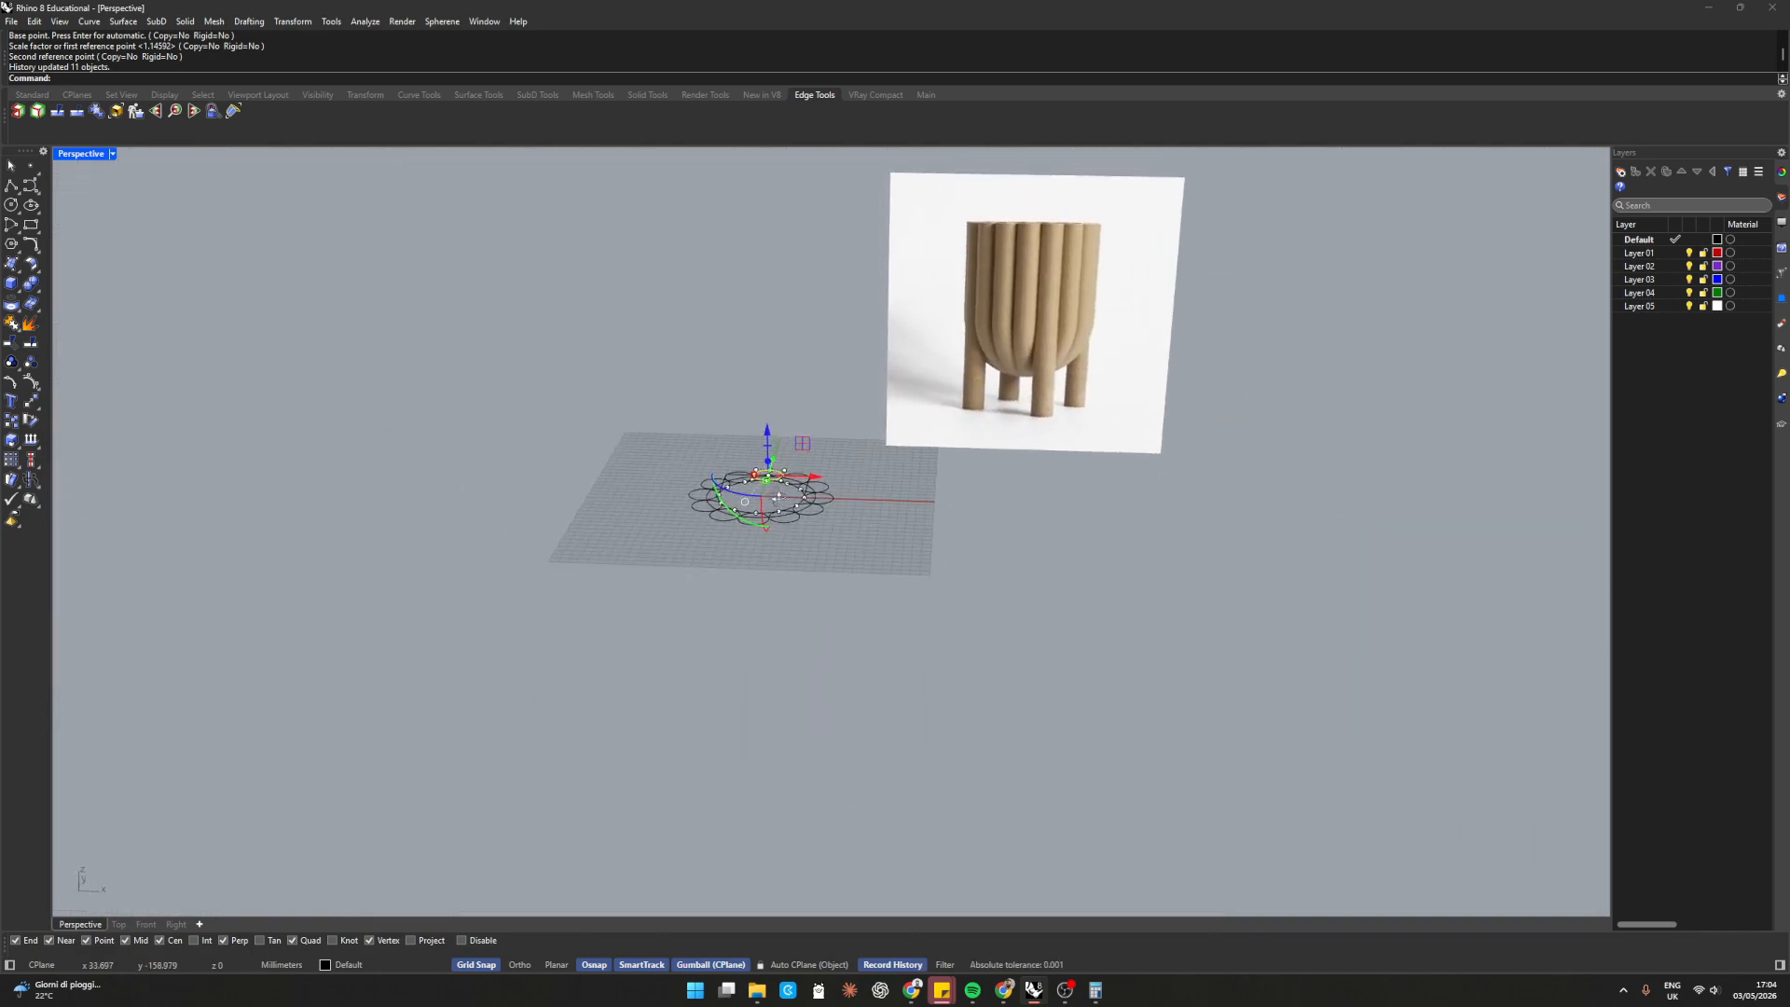
pyautogui.scroll(15, 1020, 227)
pyautogui.scroll(-13, 1020, 227)
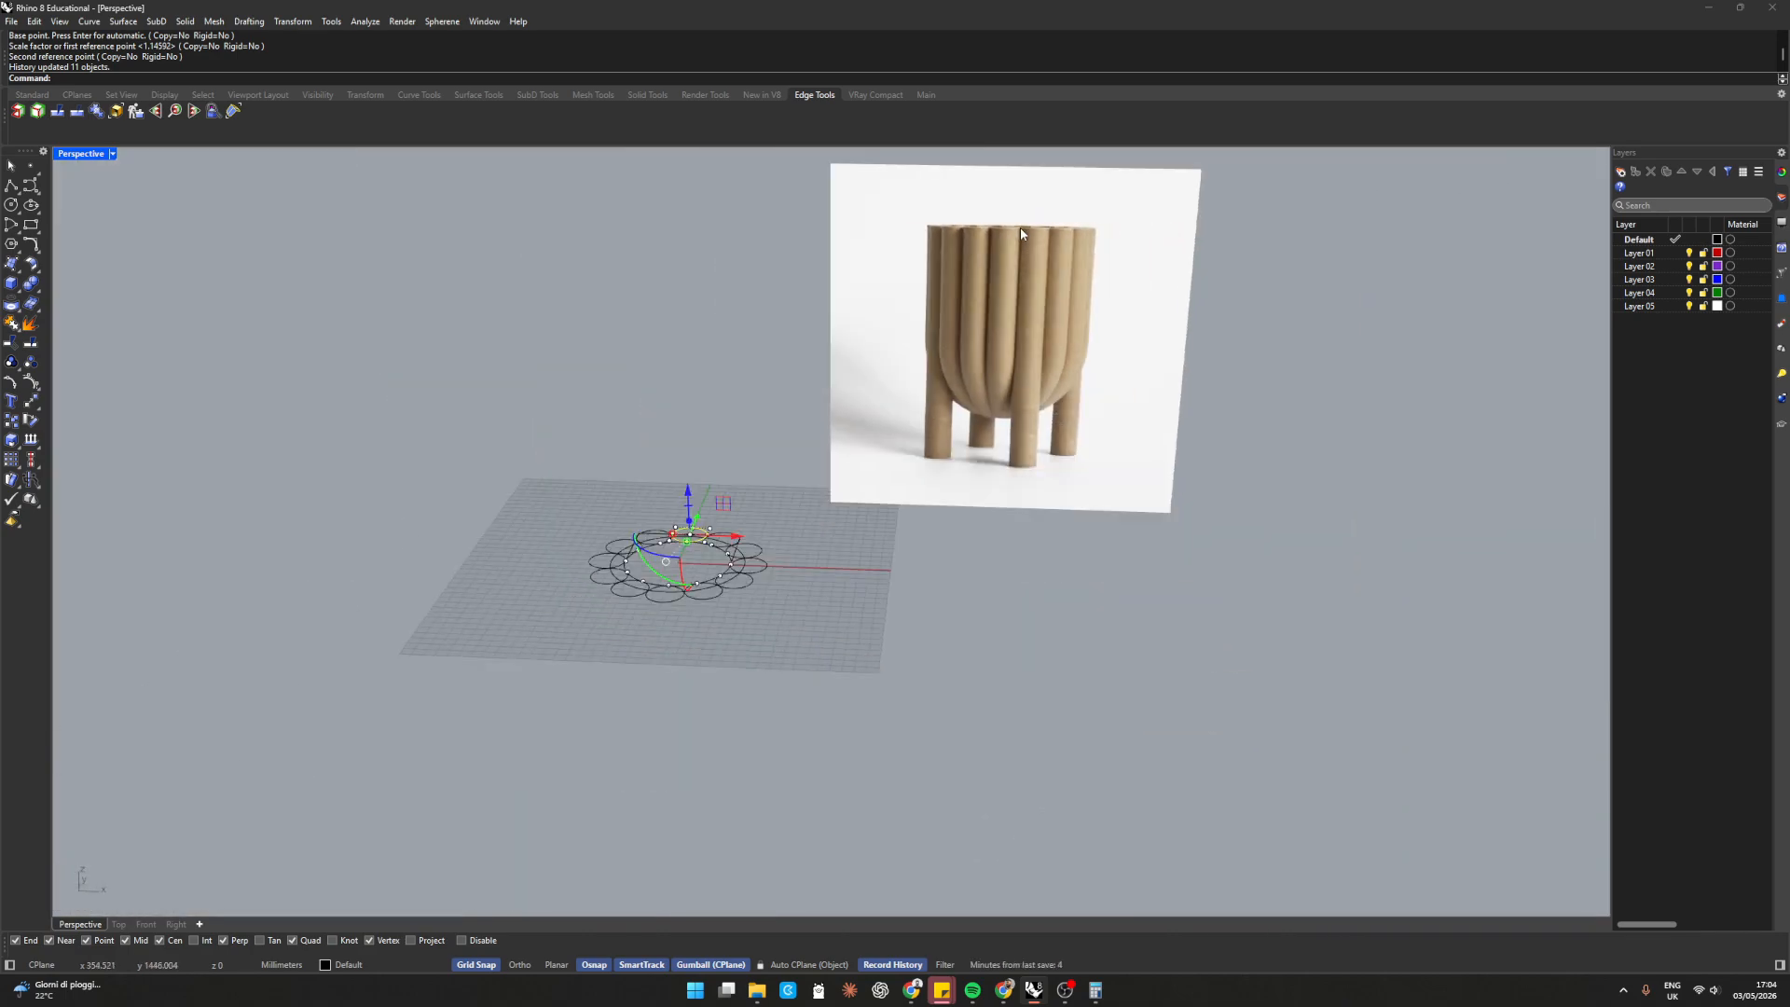
pyautogui.moveTo(770, 404); pyautogui.dragTo(746, 517, button='right')
pyautogui.scroll(6, 708, 484)
pyautogui.keyDown('shift'); pyautogui.moveTo(666, 447); pyautogui.dragTo(736, 411, button='right'); pyautogui.keyUp('shift')
pyautogui.scroll(6, 746, 374)
pyautogui.press('Escape')
# Turn off Grid Snap and scale the original small circle slightly larger from its contact point until neighbouring circles touch
pyautogui.scroll(5, 787, 352)
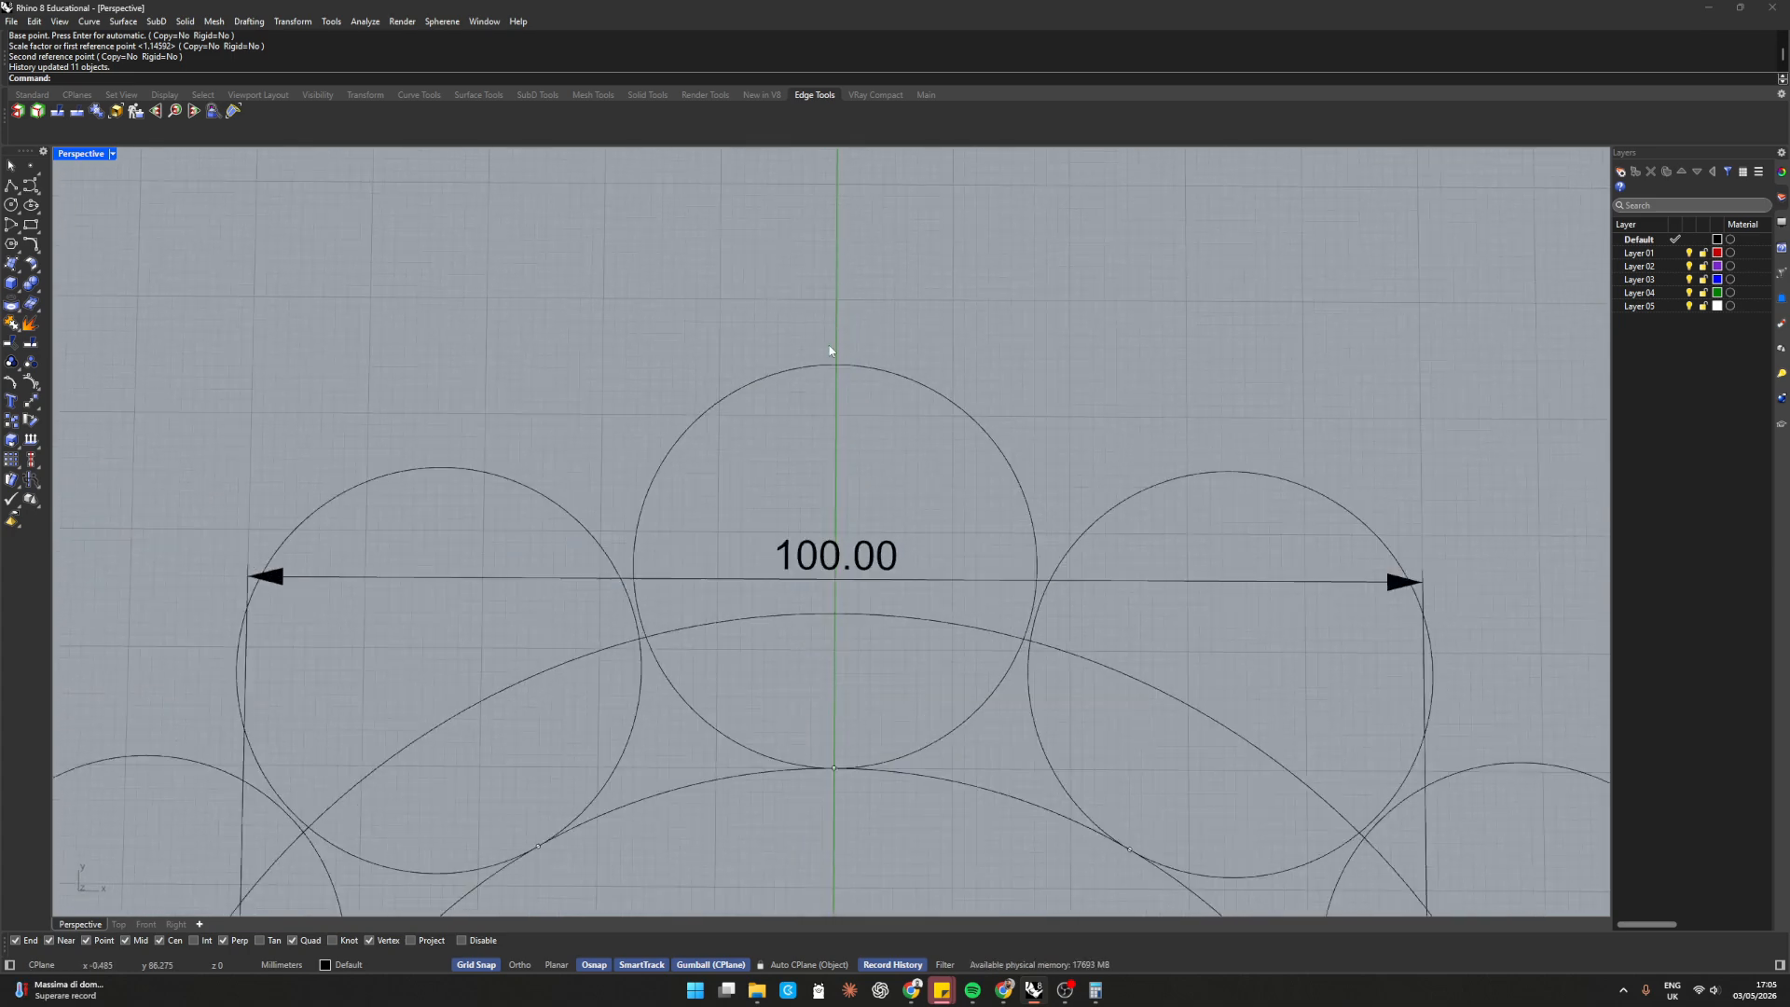
pyautogui.scroll(-2, 887, 445)
pyautogui.click(898, 389)
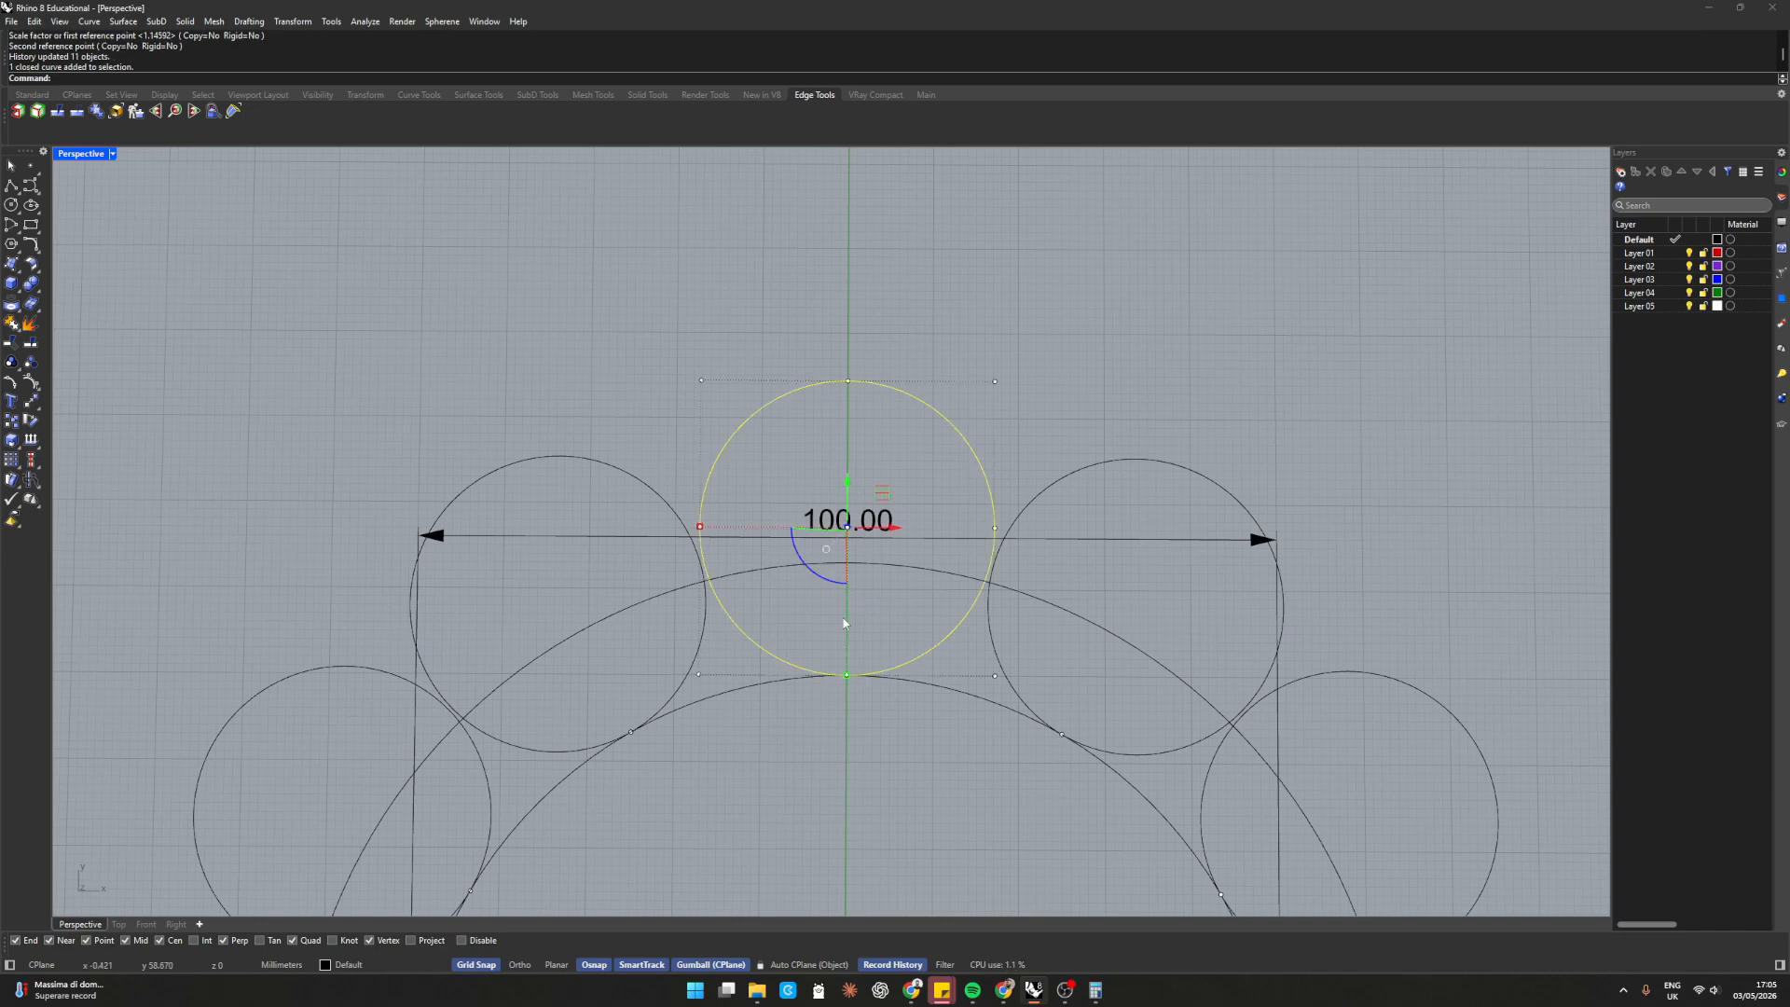
pyautogui.scroll(3, 848, 631)
pyautogui.press('Return')
pyautogui.click(847, 694)
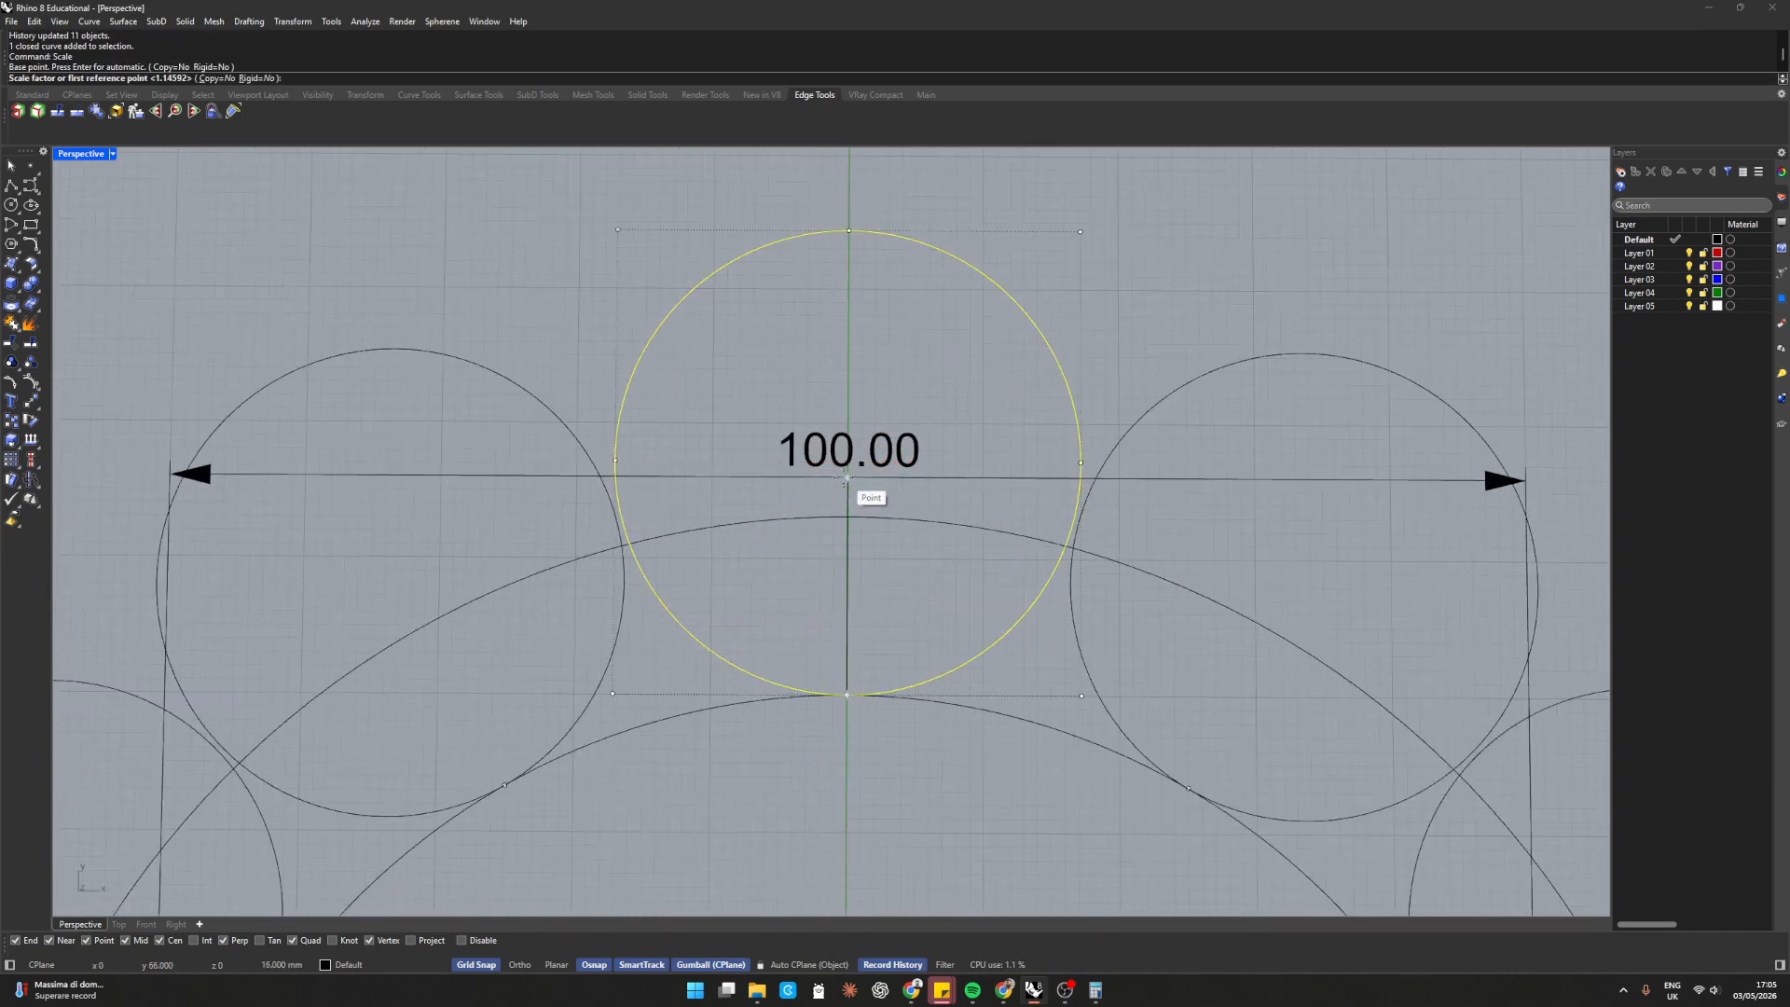
pyautogui.click(847, 485)
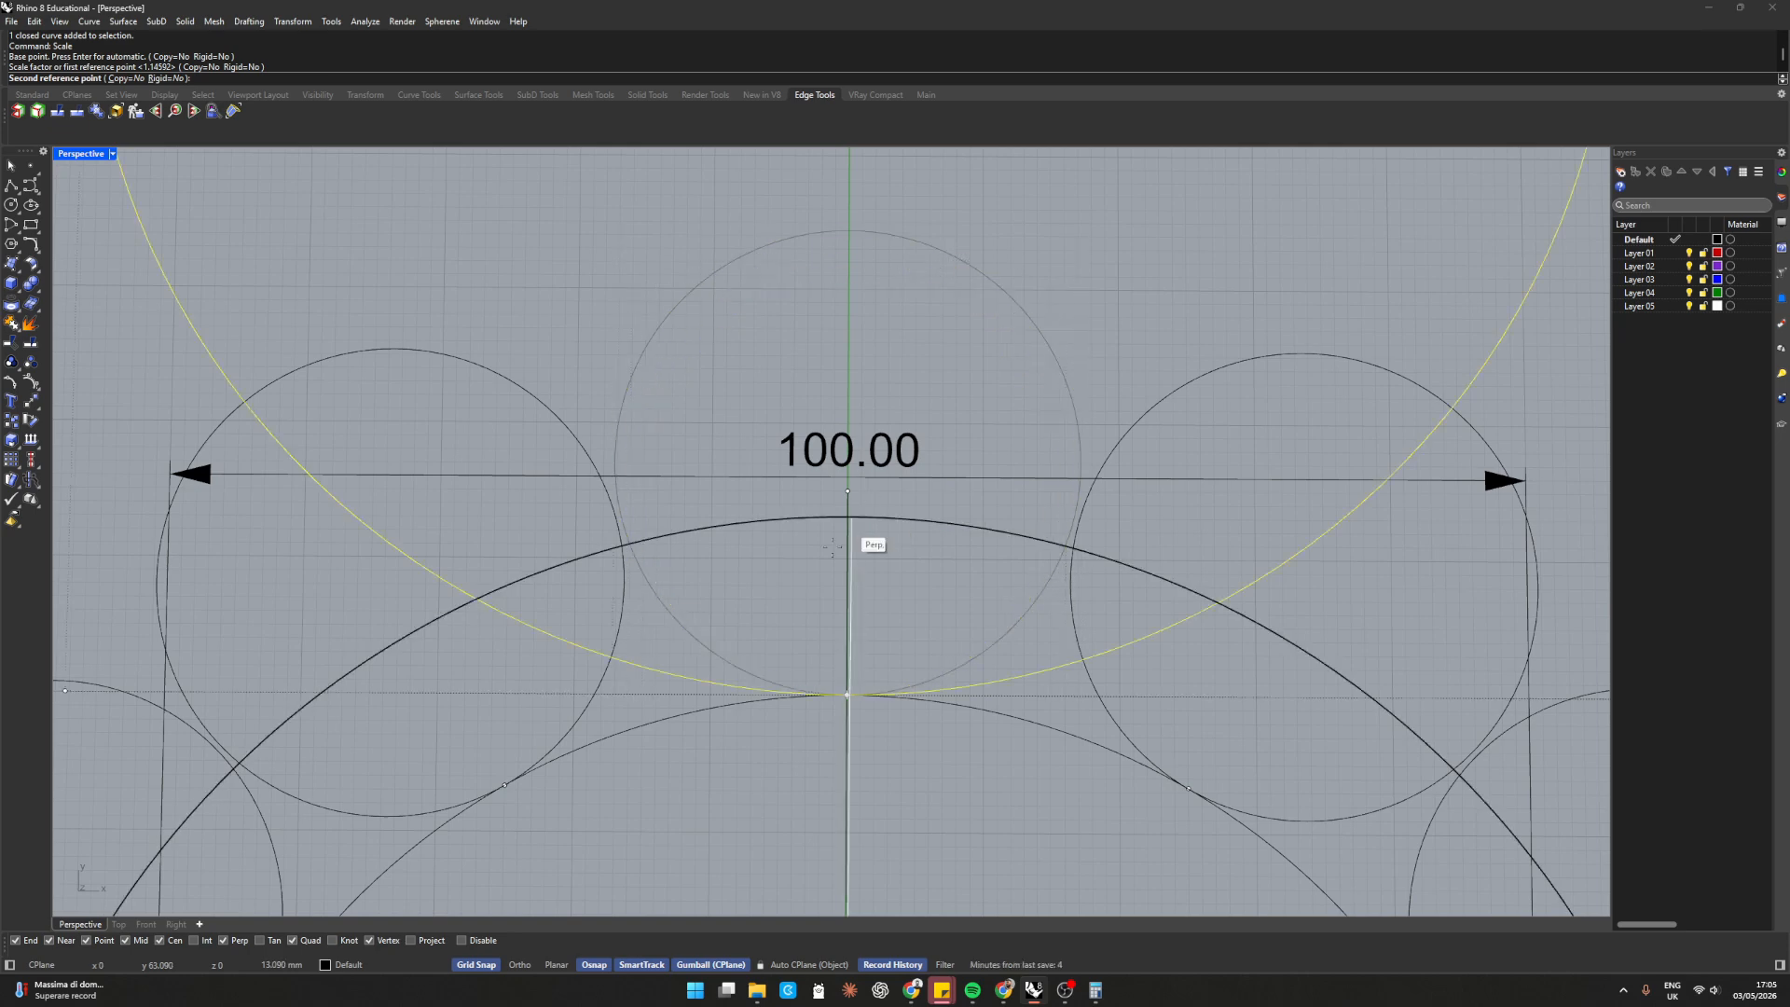
pyautogui.click(485, 965)
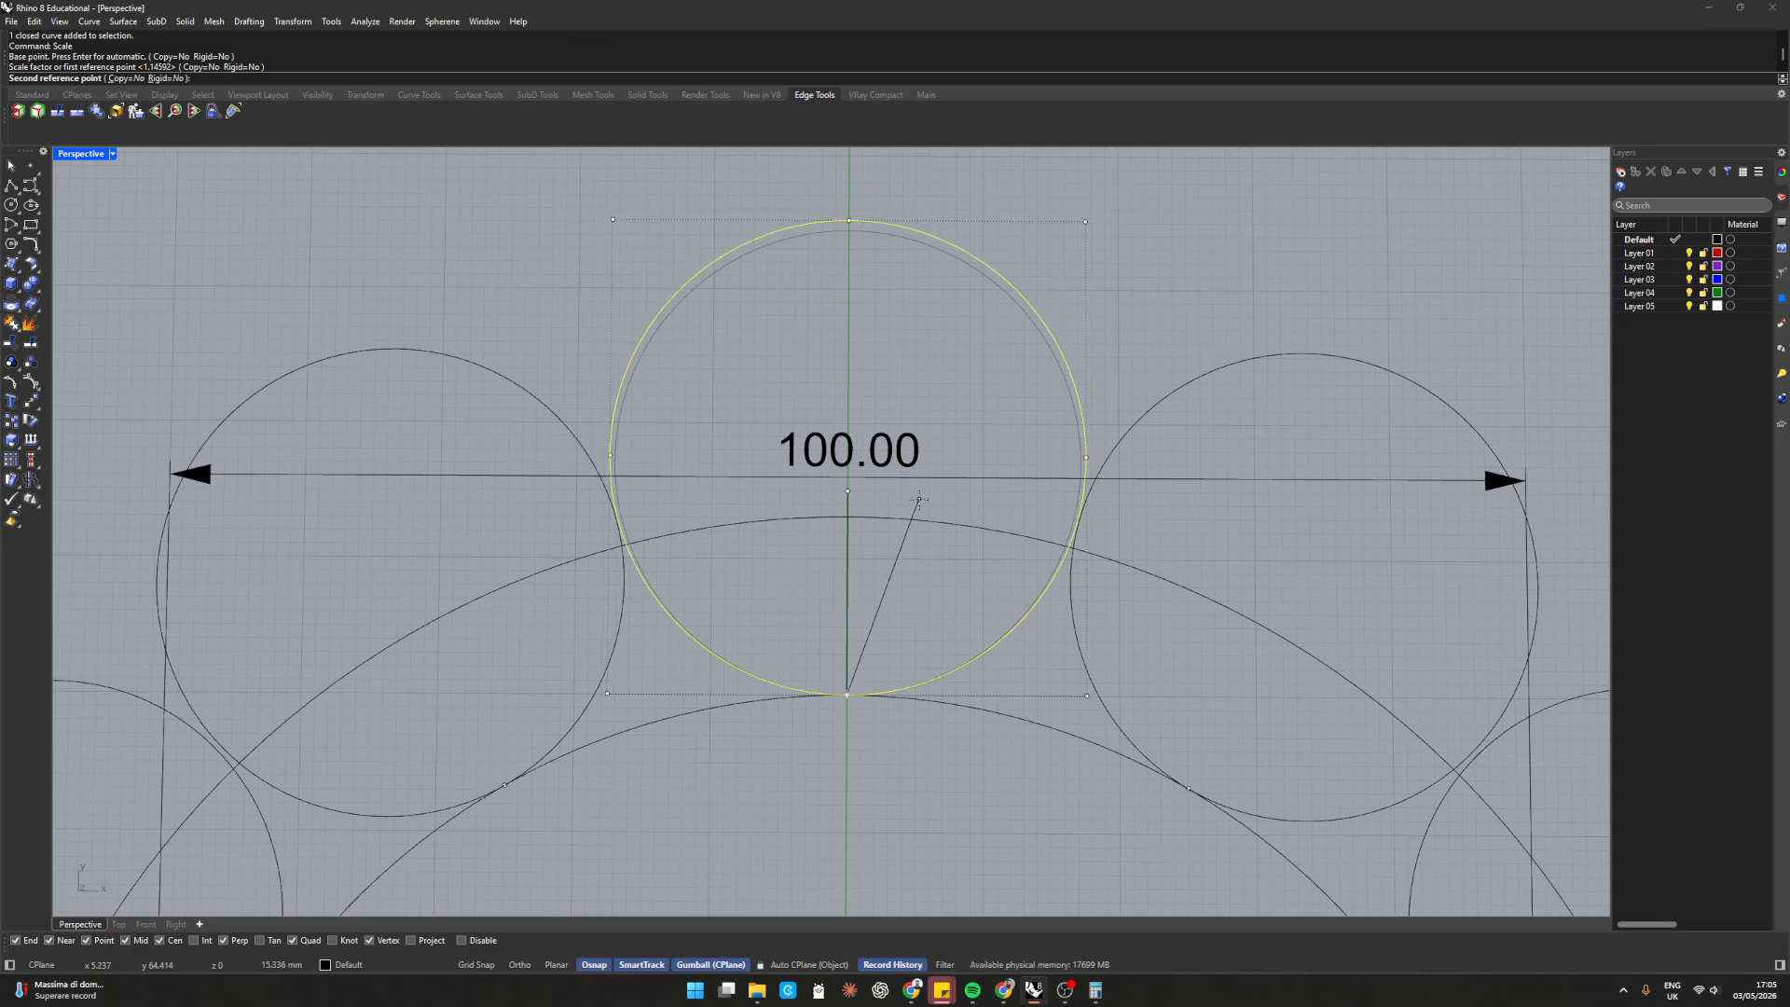
pyautogui.click(918, 503)
pyautogui.click(963, 505)
pyautogui.scroll(-8, 903, 458)
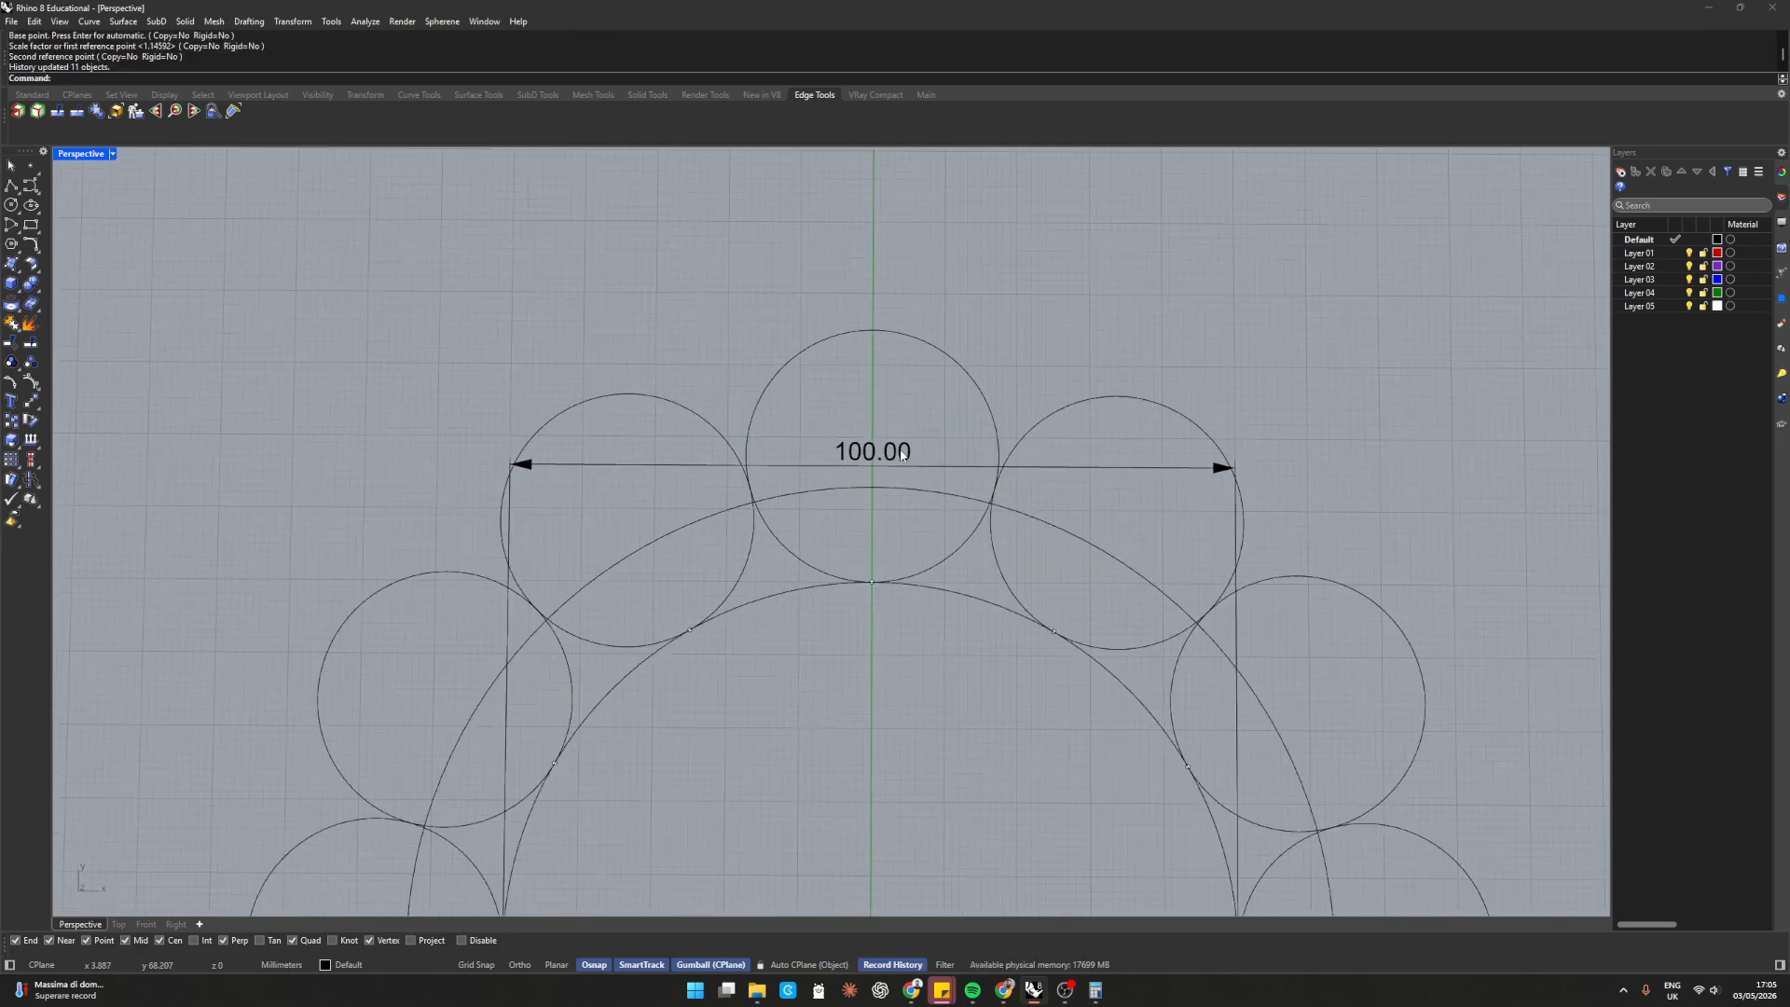
# Delete the offset construction circle that runs through the ring of 12 small circles
pyautogui.moveTo(913, 473); pyautogui.dragTo(918, 410, button='right')
pyautogui.scroll(-9, 912, 436)
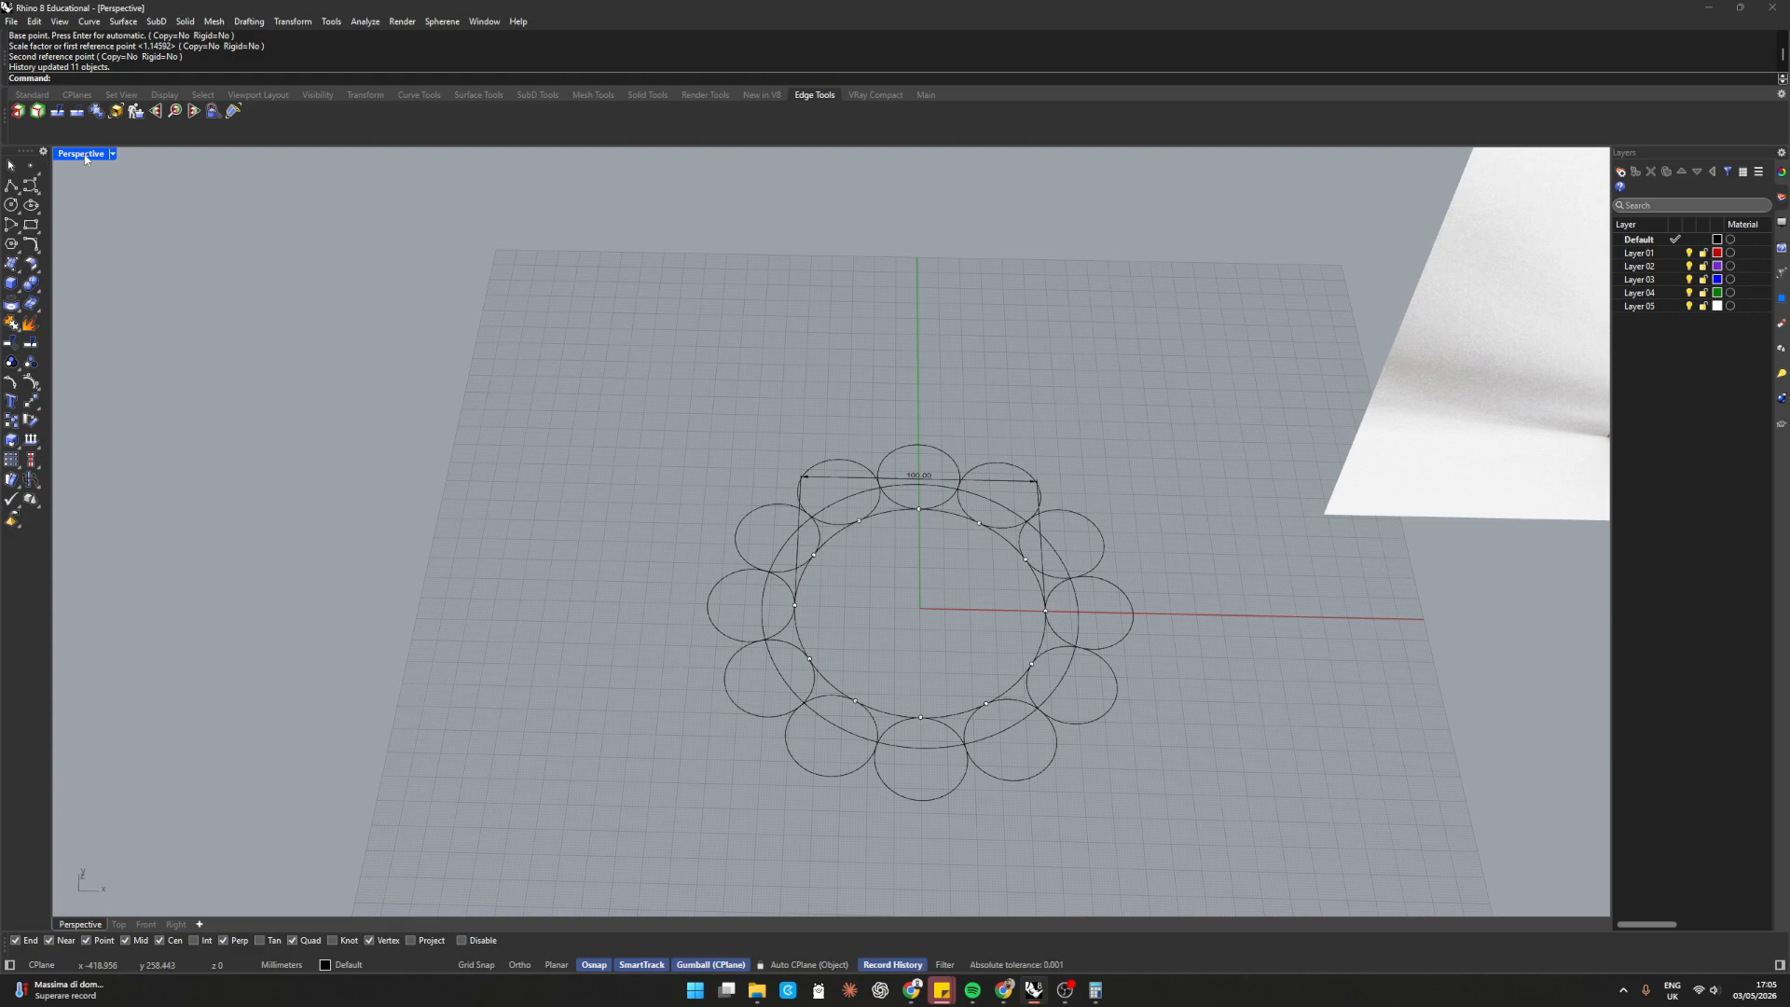
pyautogui.hotkey('ctrl', 'm')
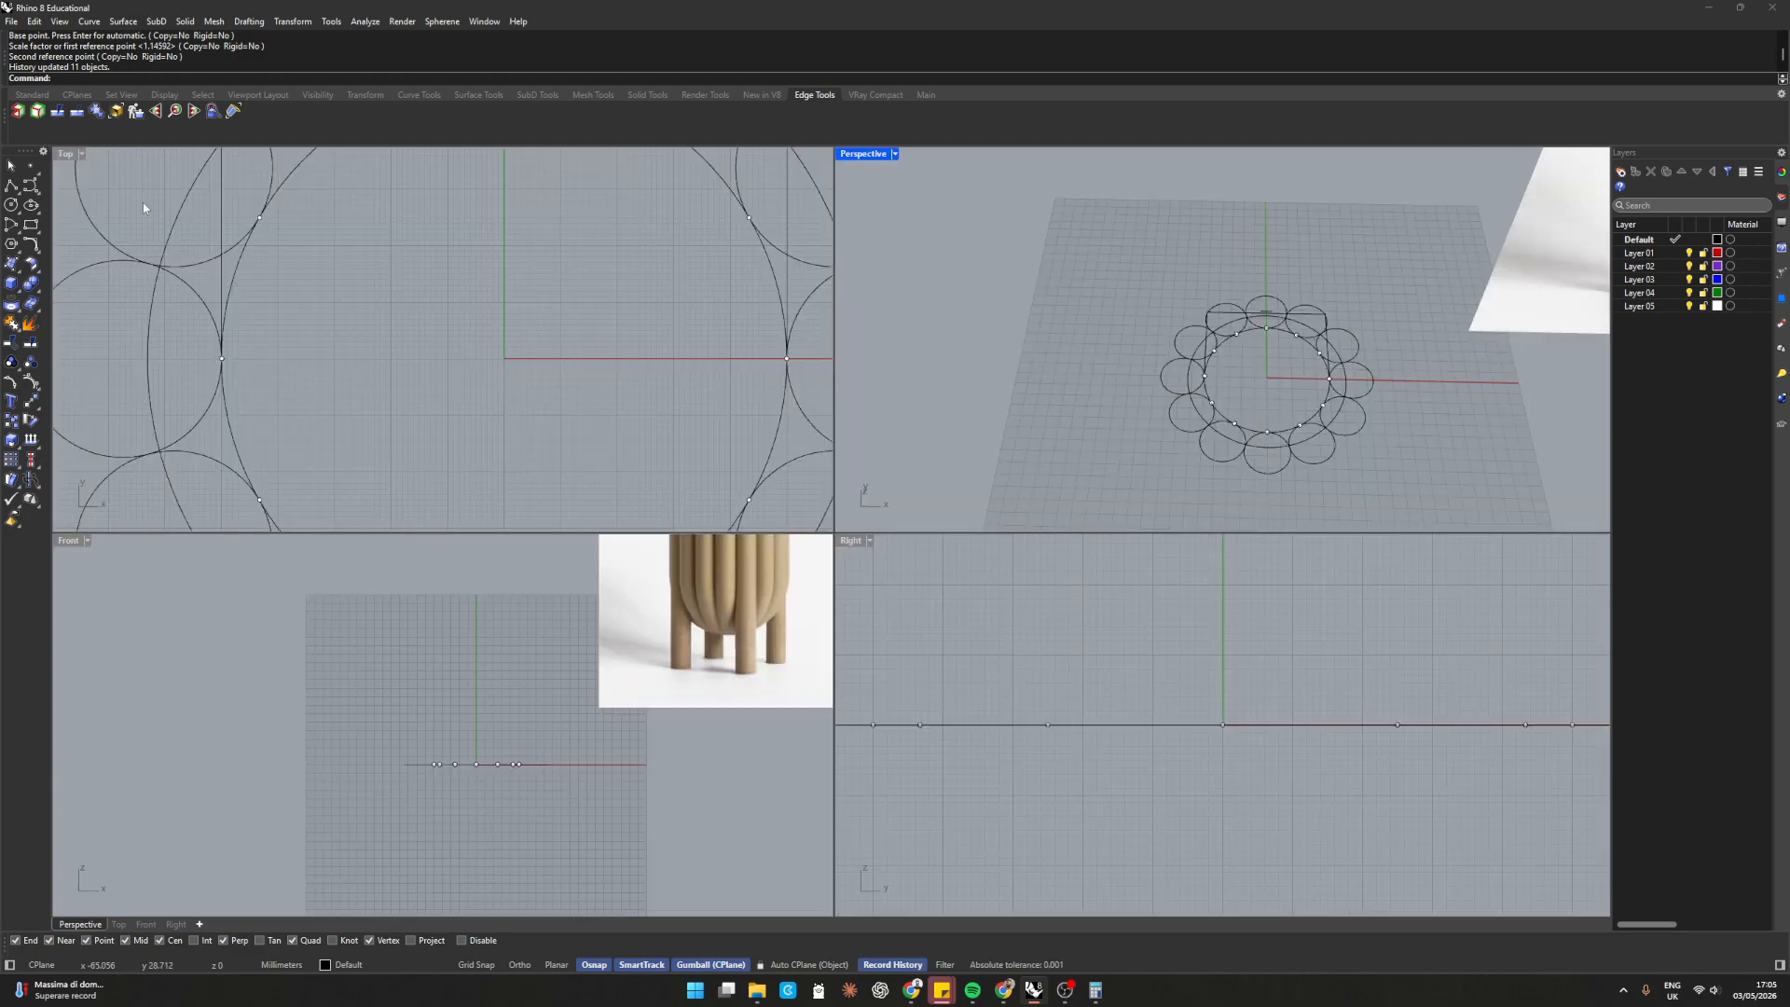
pyautogui.doubleClick(867, 153)
pyautogui.moveTo(687, 583)
pyautogui.mouseDown(button='right')
pyautogui.moveTo(679, 428)
pyautogui.moveTo(701, 489)
pyautogui.moveTo(695, 587)
pyautogui.mouseUp(button='right')
pyautogui.click(1008, 494)
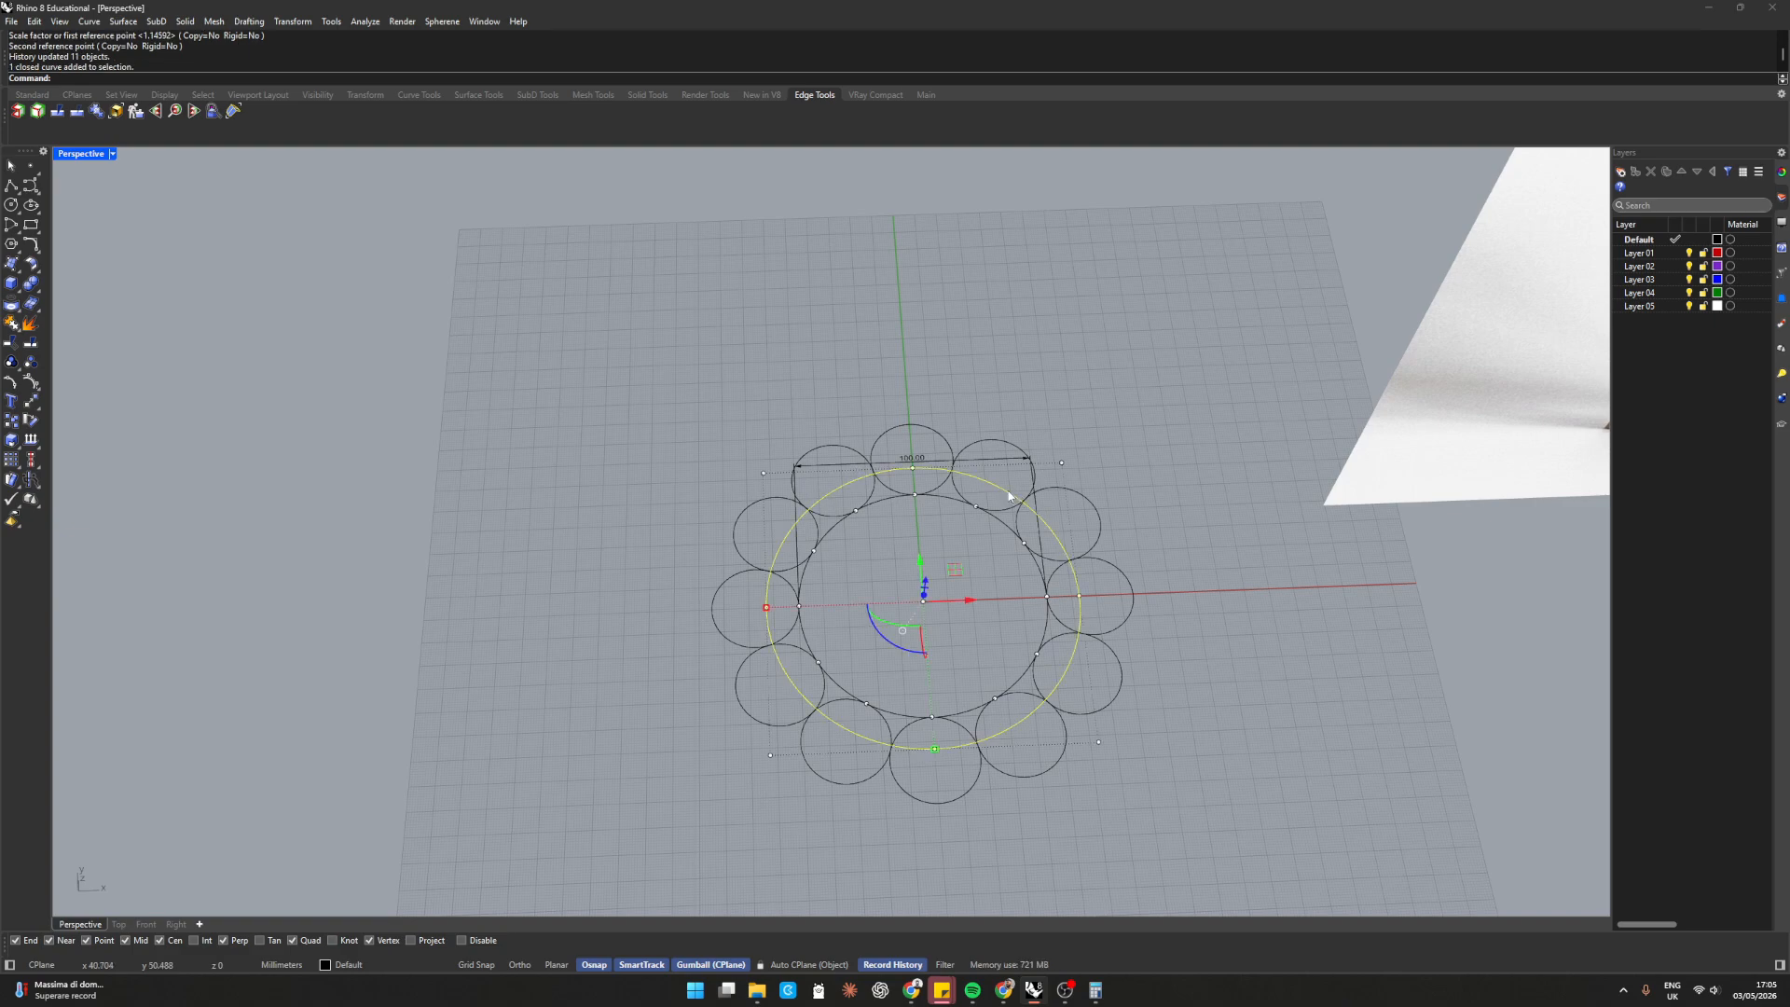
pyautogui.press('Delete')
pyautogui.scroll(5, 902, 433)
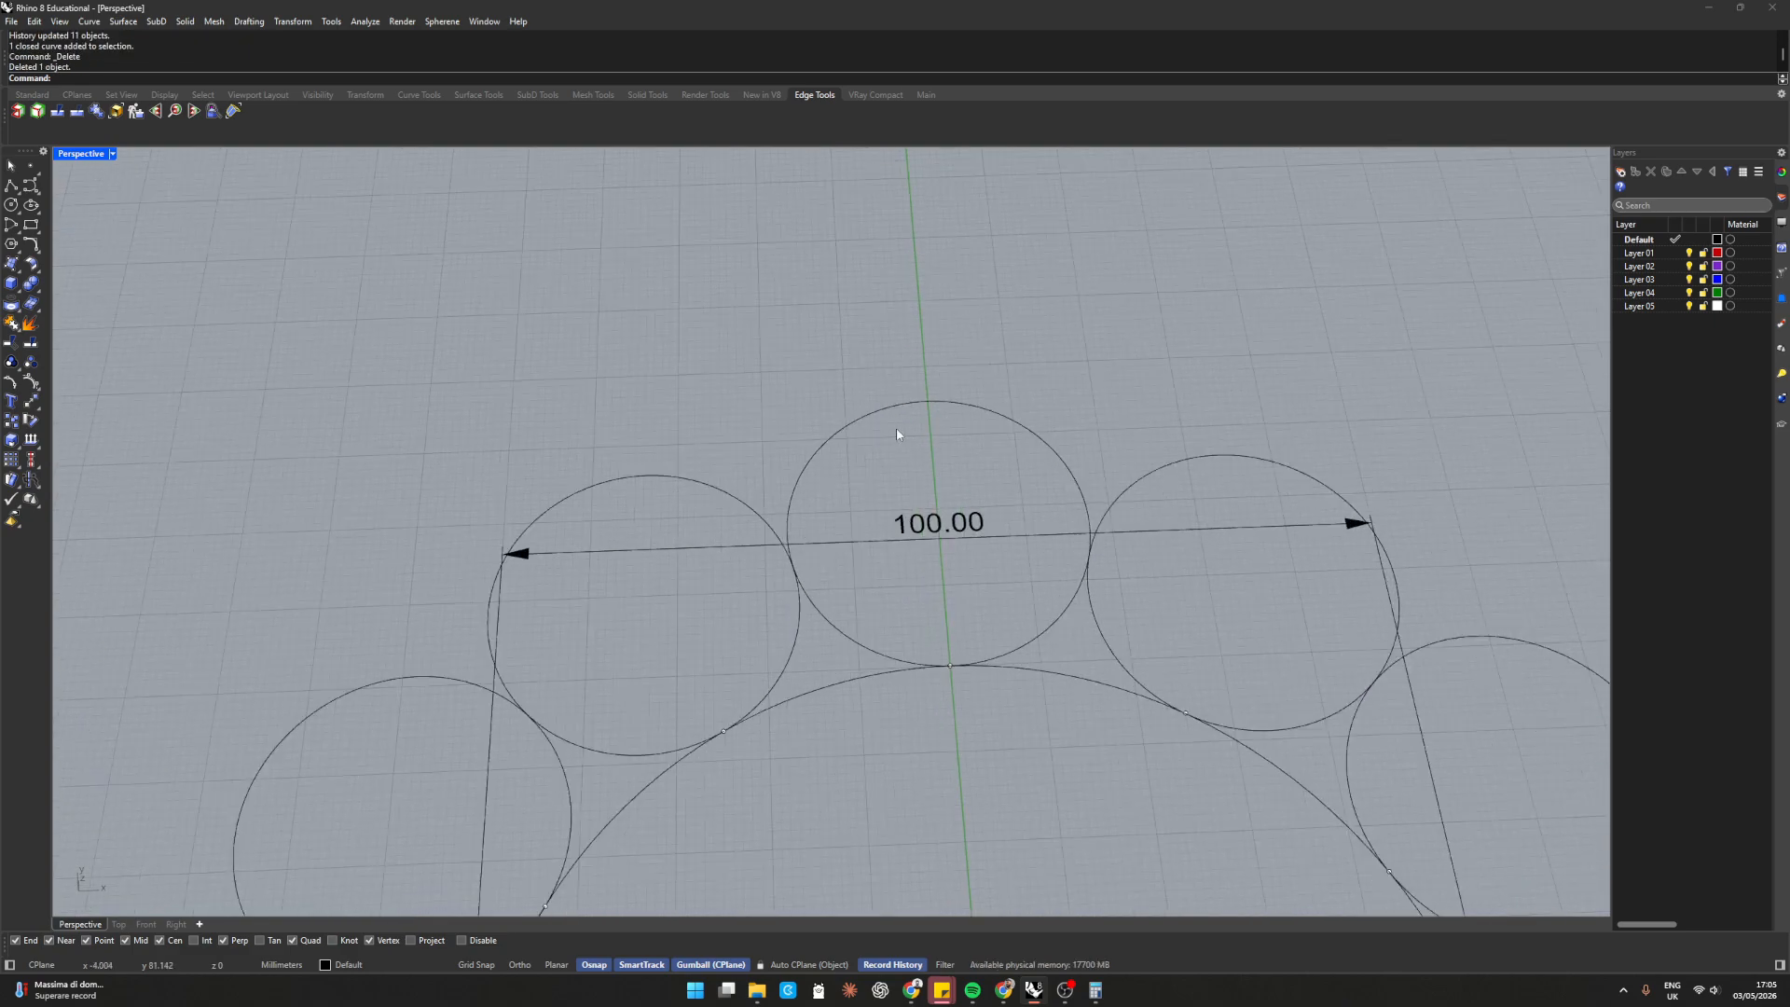
pyautogui.scroll(-7, 897, 428)
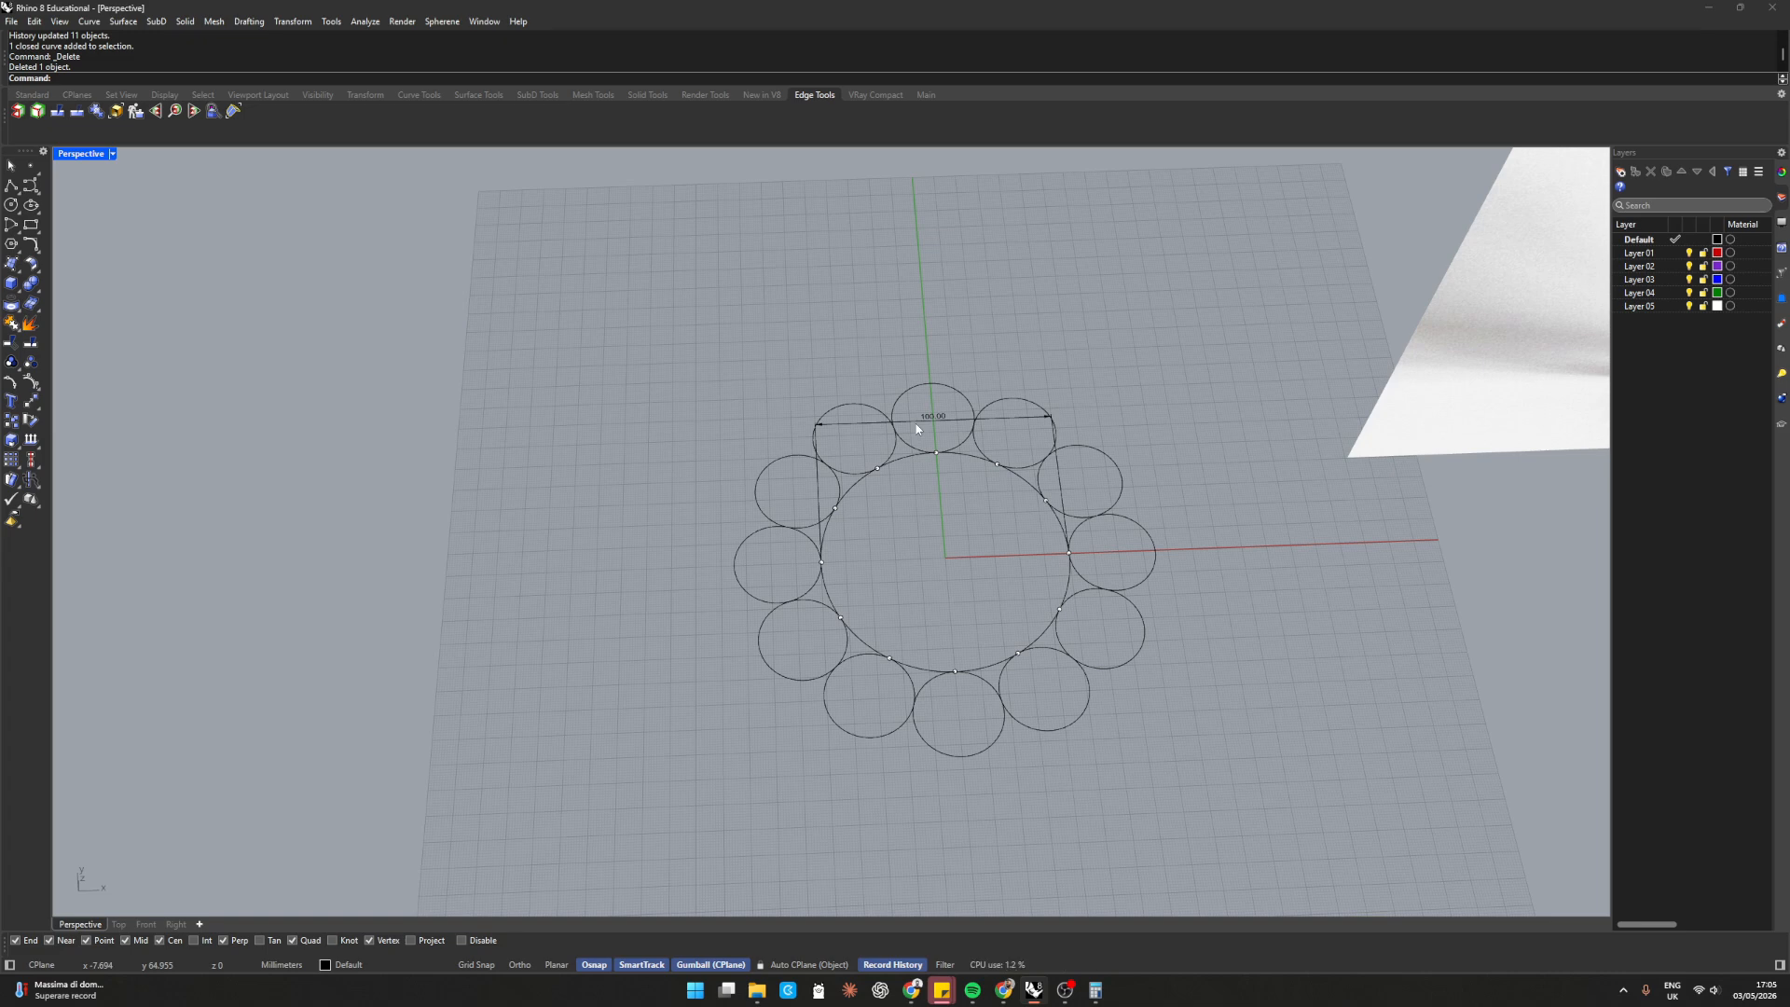
# Draw a vertical line about 111 mm long straight down from the centre of the small circle on the X axis
pyautogui.write('l')
pyautogui.press('Return')
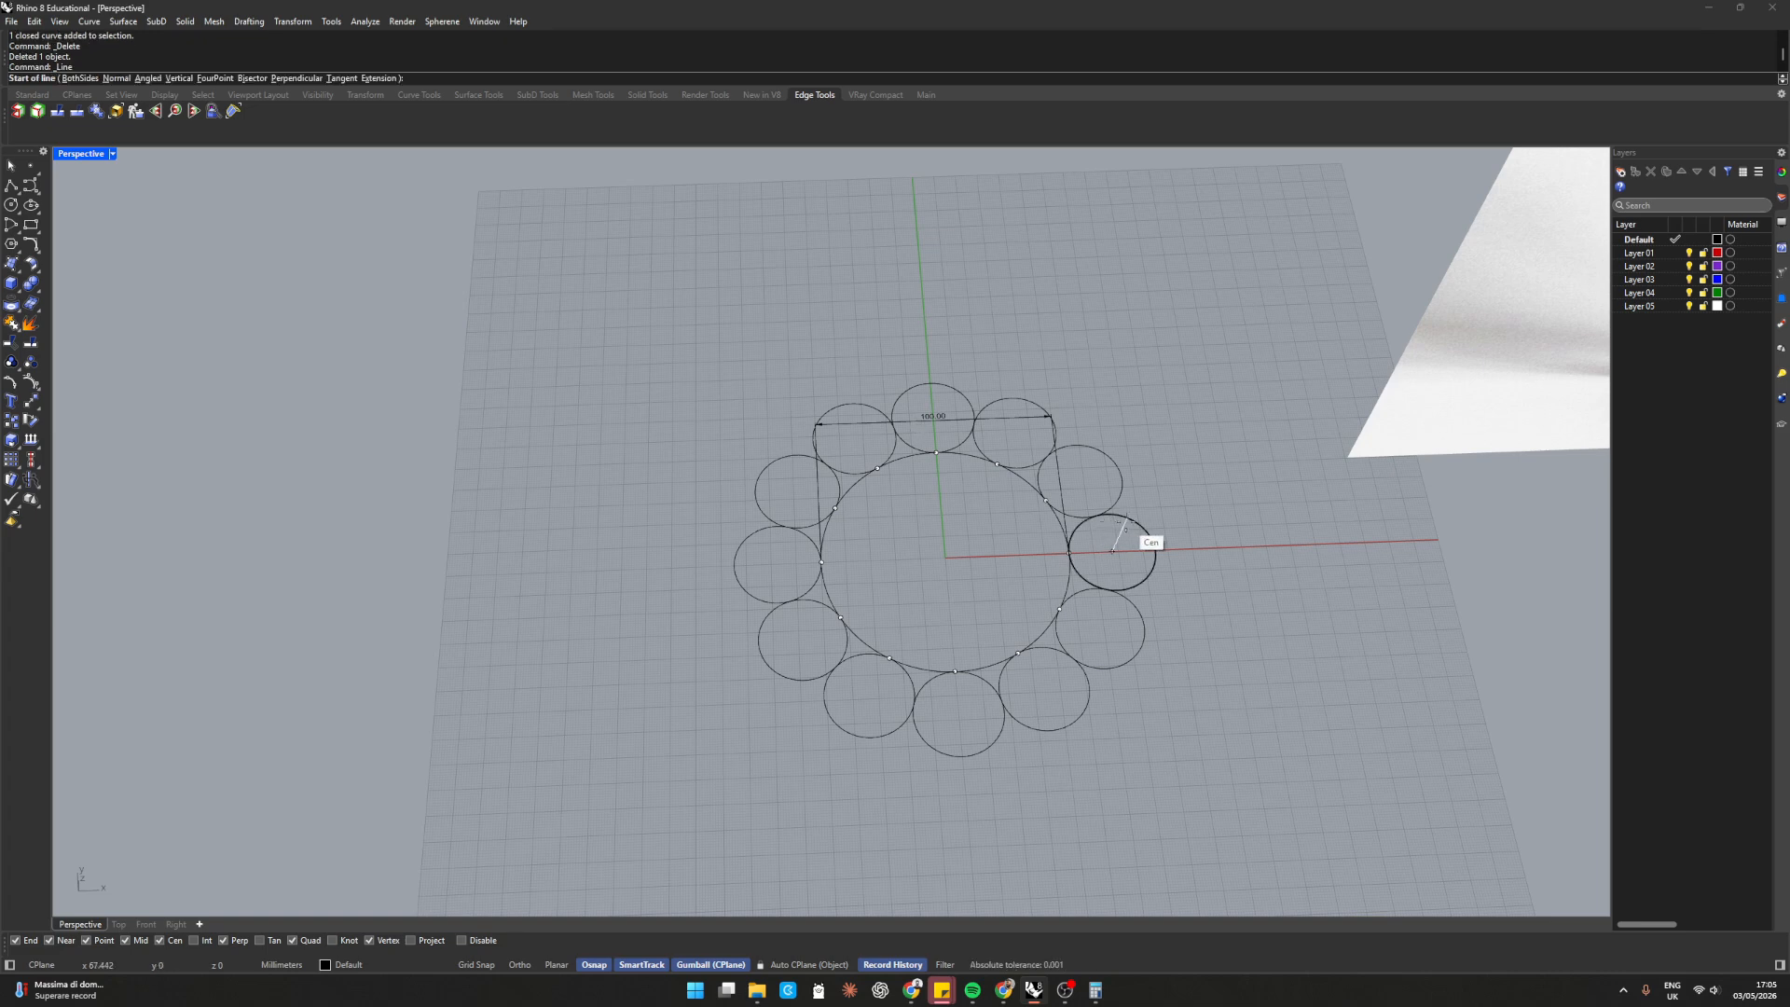
pyautogui.click(1132, 529)
pyautogui.moveTo(1019, 700); pyautogui.dragTo(1096, 565, button='right')
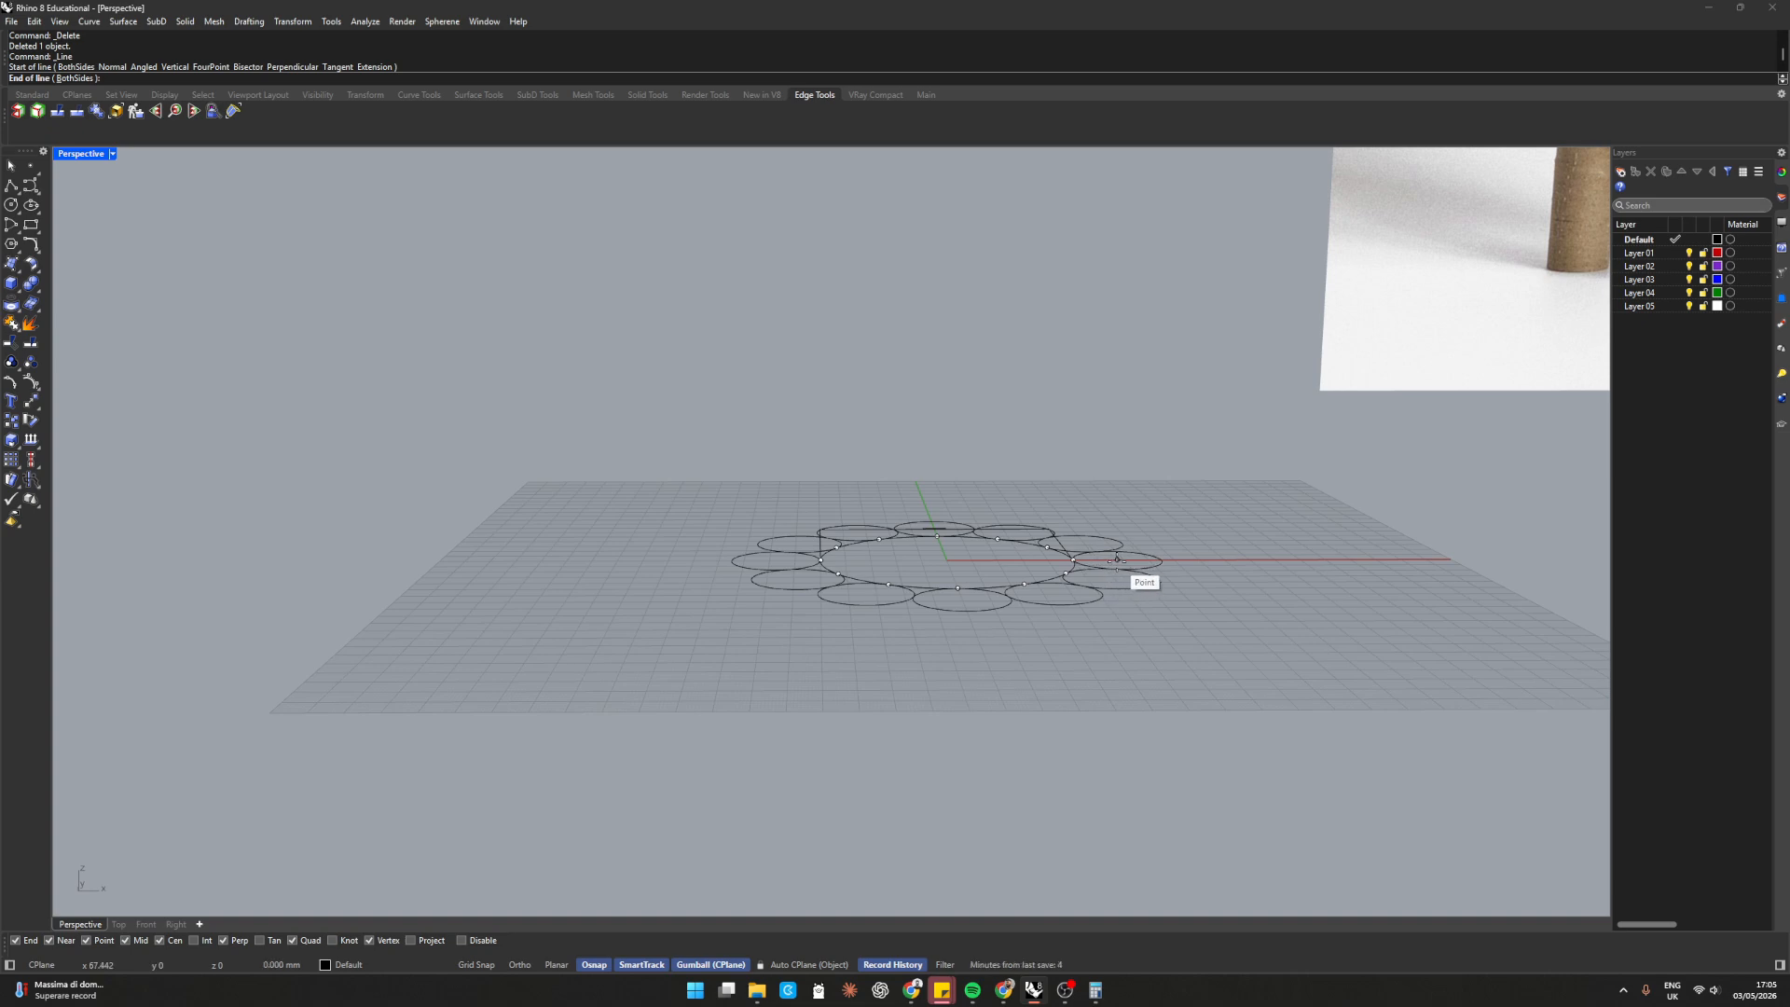
pyautogui.keyDown('ctrl'); pyautogui.click(1117, 560); pyautogui.keyUp('ctrl')
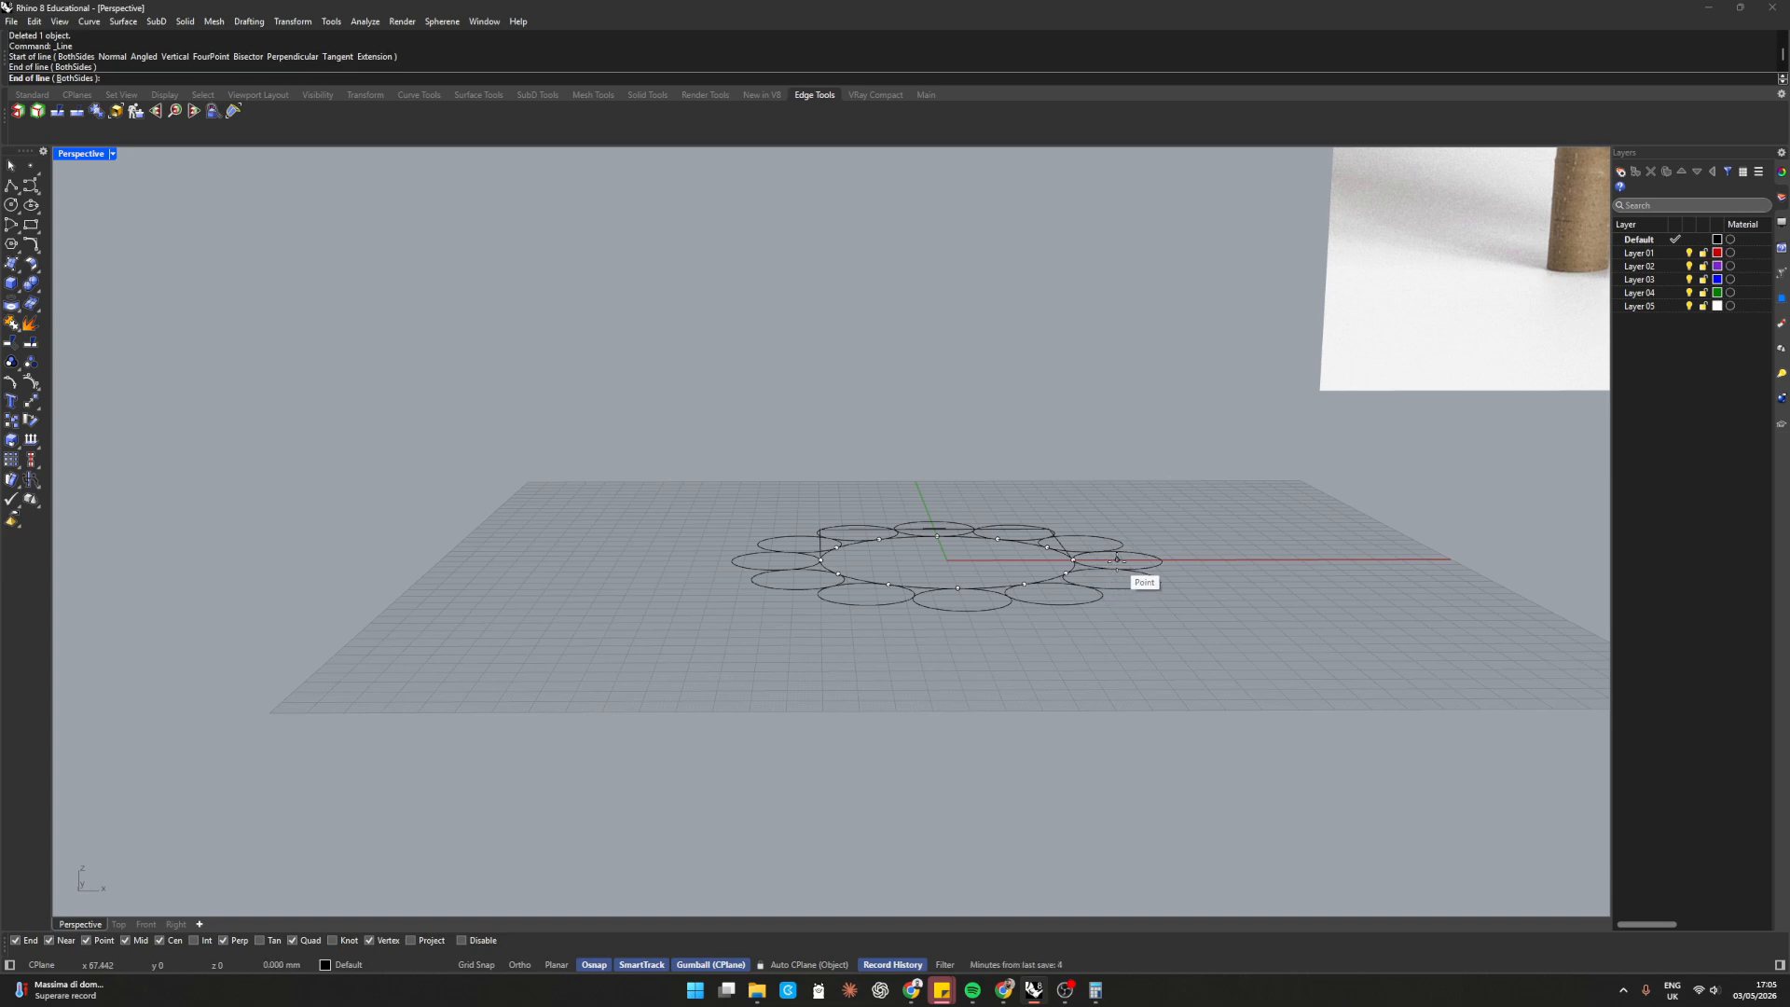
pyautogui.click(1108, 825)
# Mirror the vertical line through the origin across the Y axis, keeping the original, to place a copy under the opposite circle
pyautogui.scroll(-3, 1035, 684)
pyautogui.moveTo(1035, 683); pyautogui.dragTo(965, 727, button='right')
pyautogui.click(1081, 714)
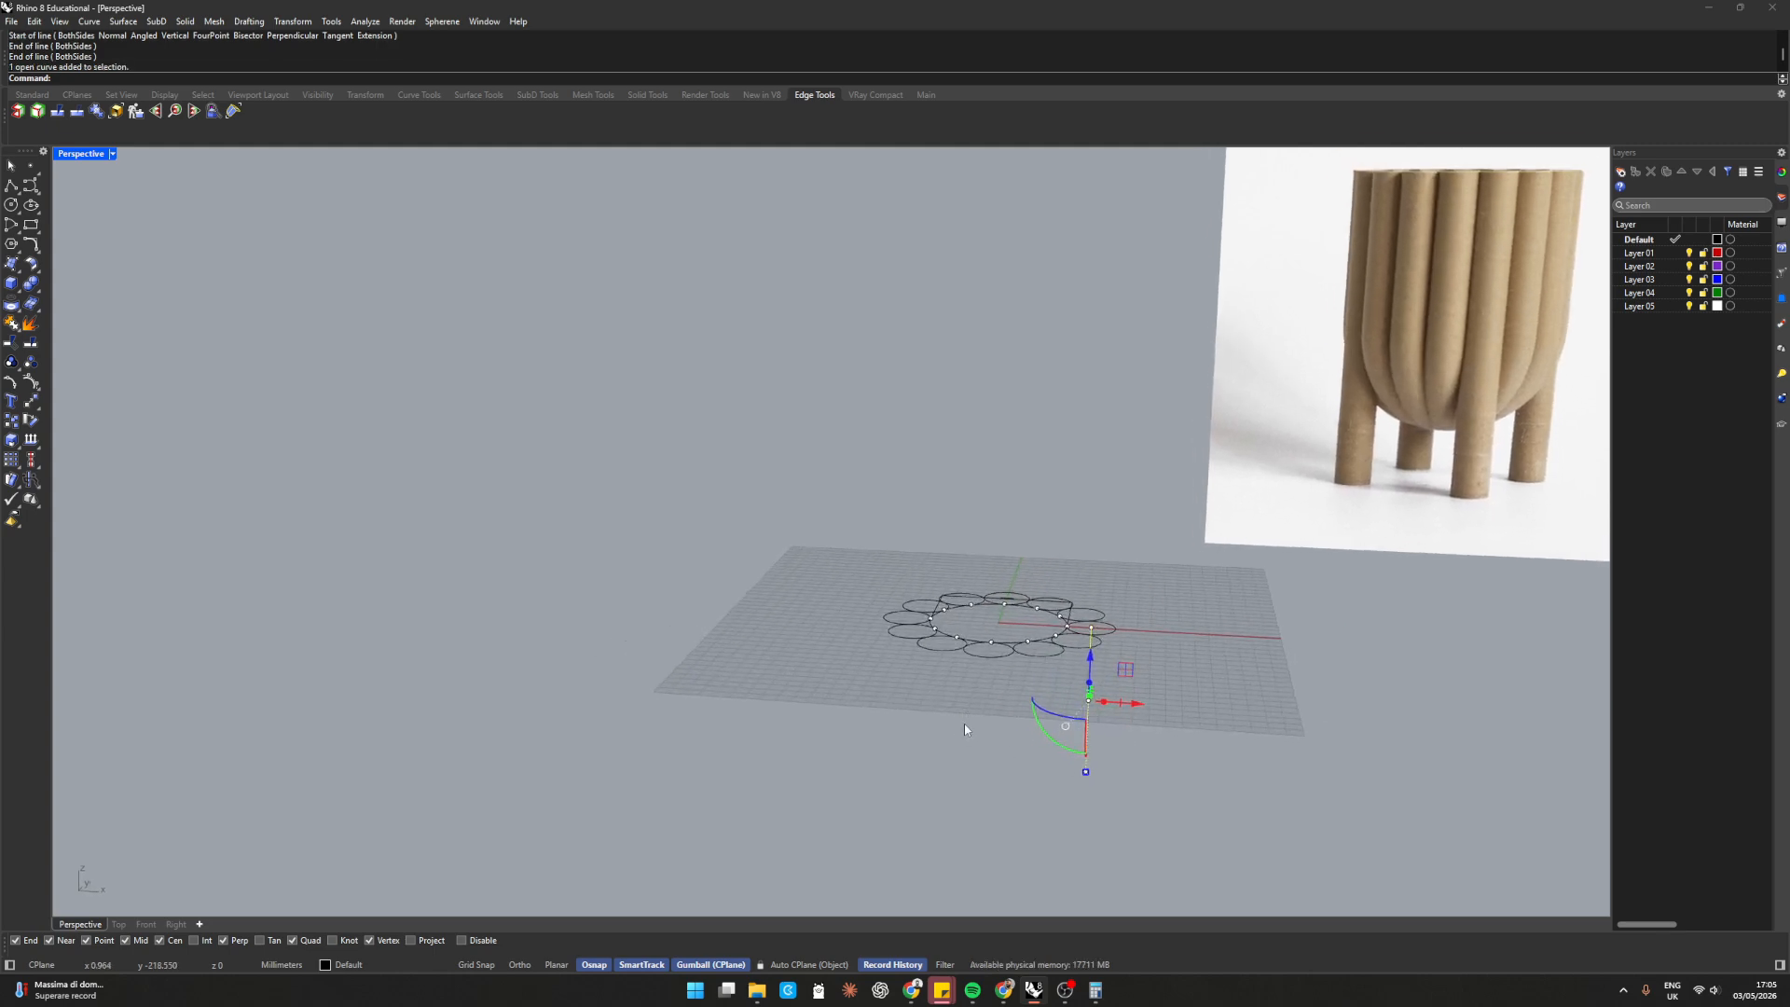
pyautogui.write('mi')
pyautogui.press('Return')
pyautogui.write('0')
pyautogui.press('Return')
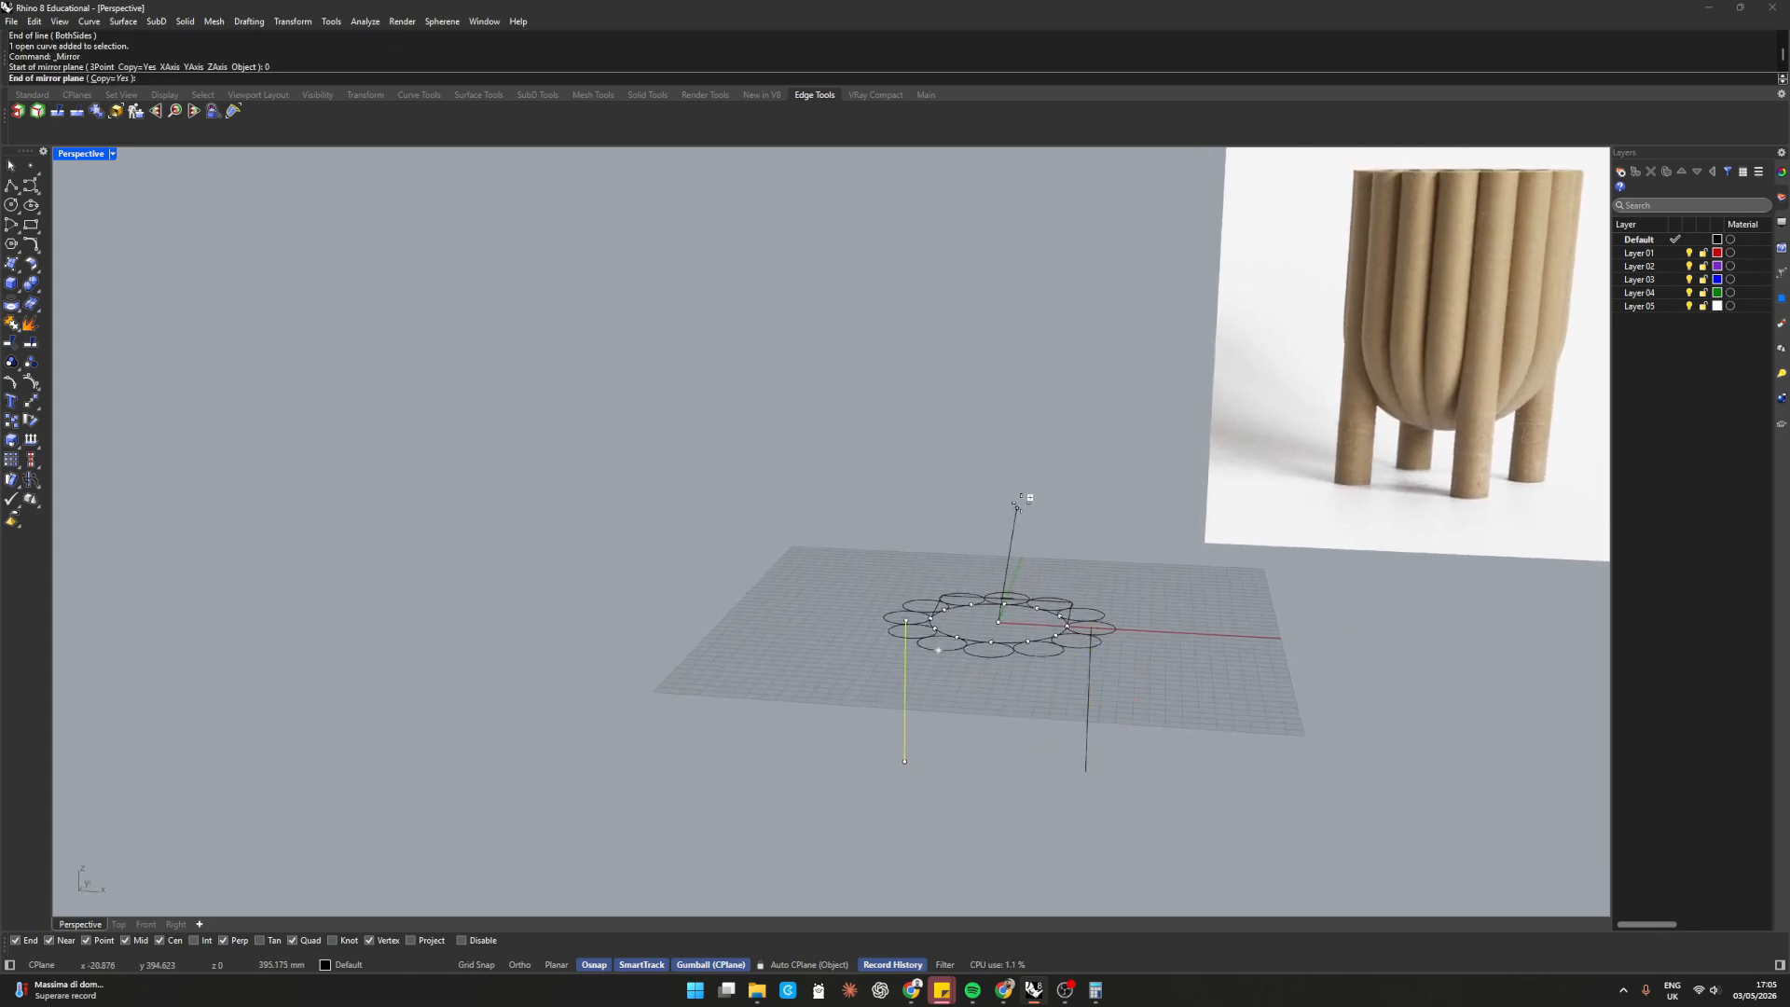
pyautogui.click(1031, 495)
pyautogui.moveTo(827, 696); pyautogui.dragTo(1044, 731, button='right')
pyautogui.scroll(2, 1020, 682)
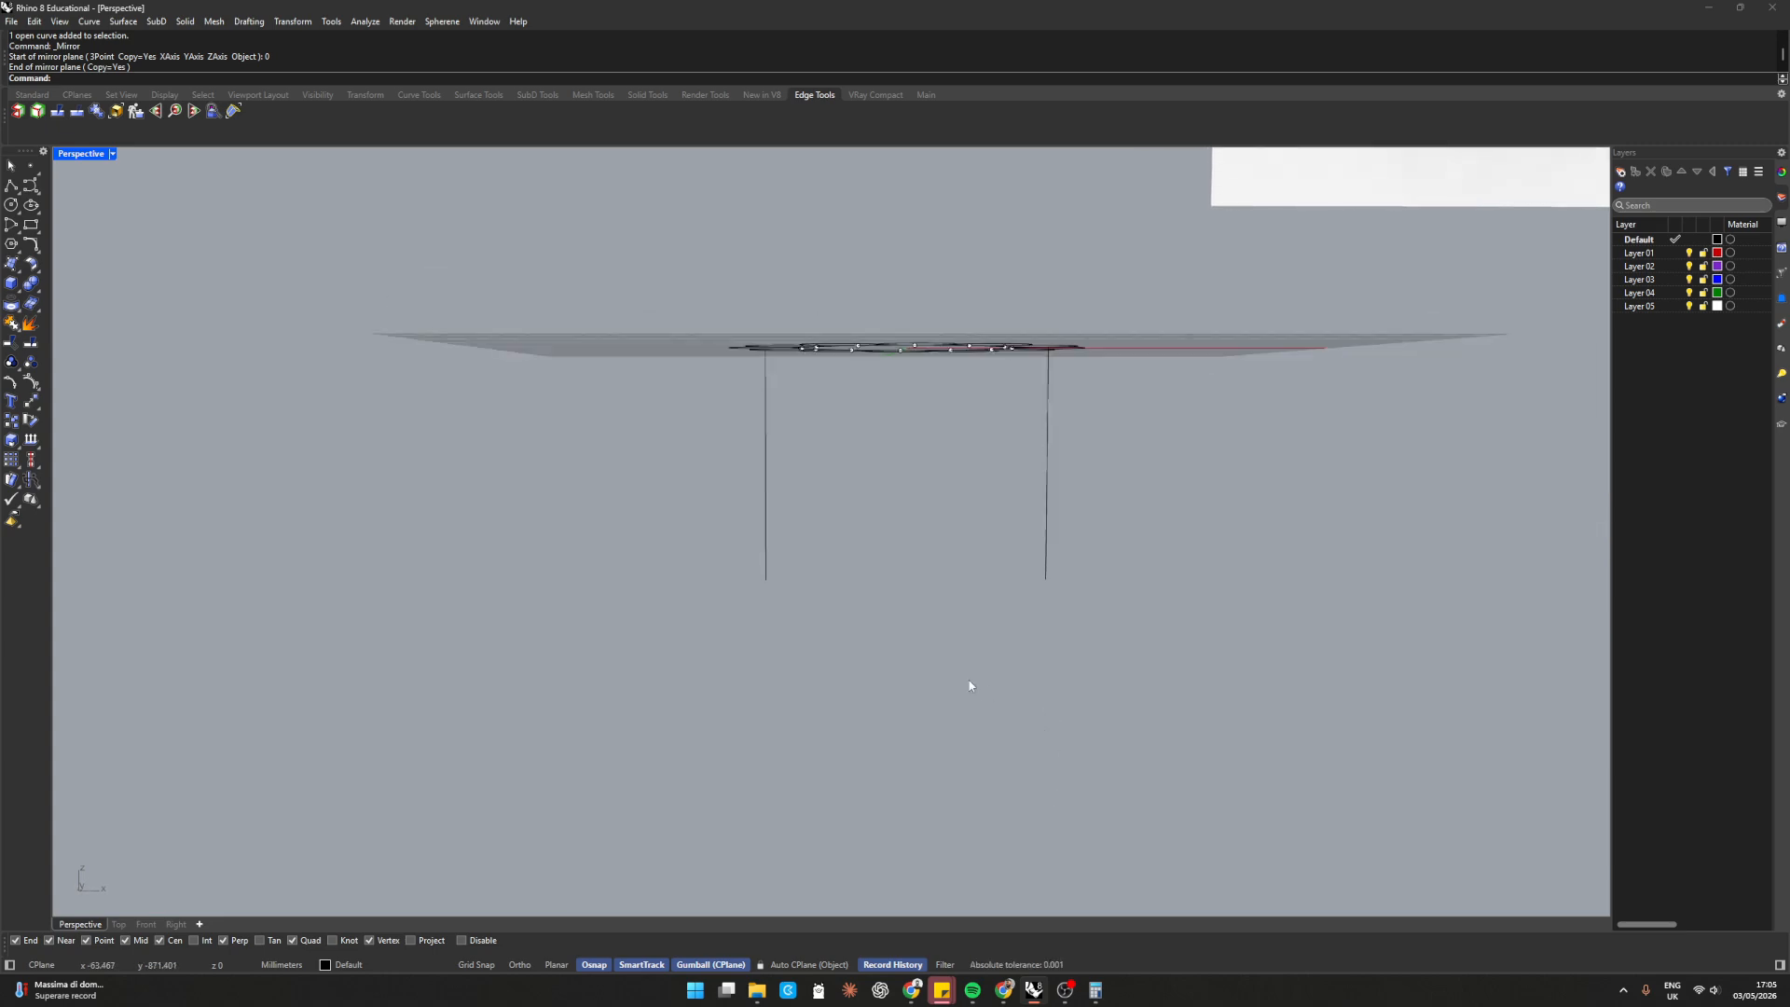
pyautogui.write('Arc')
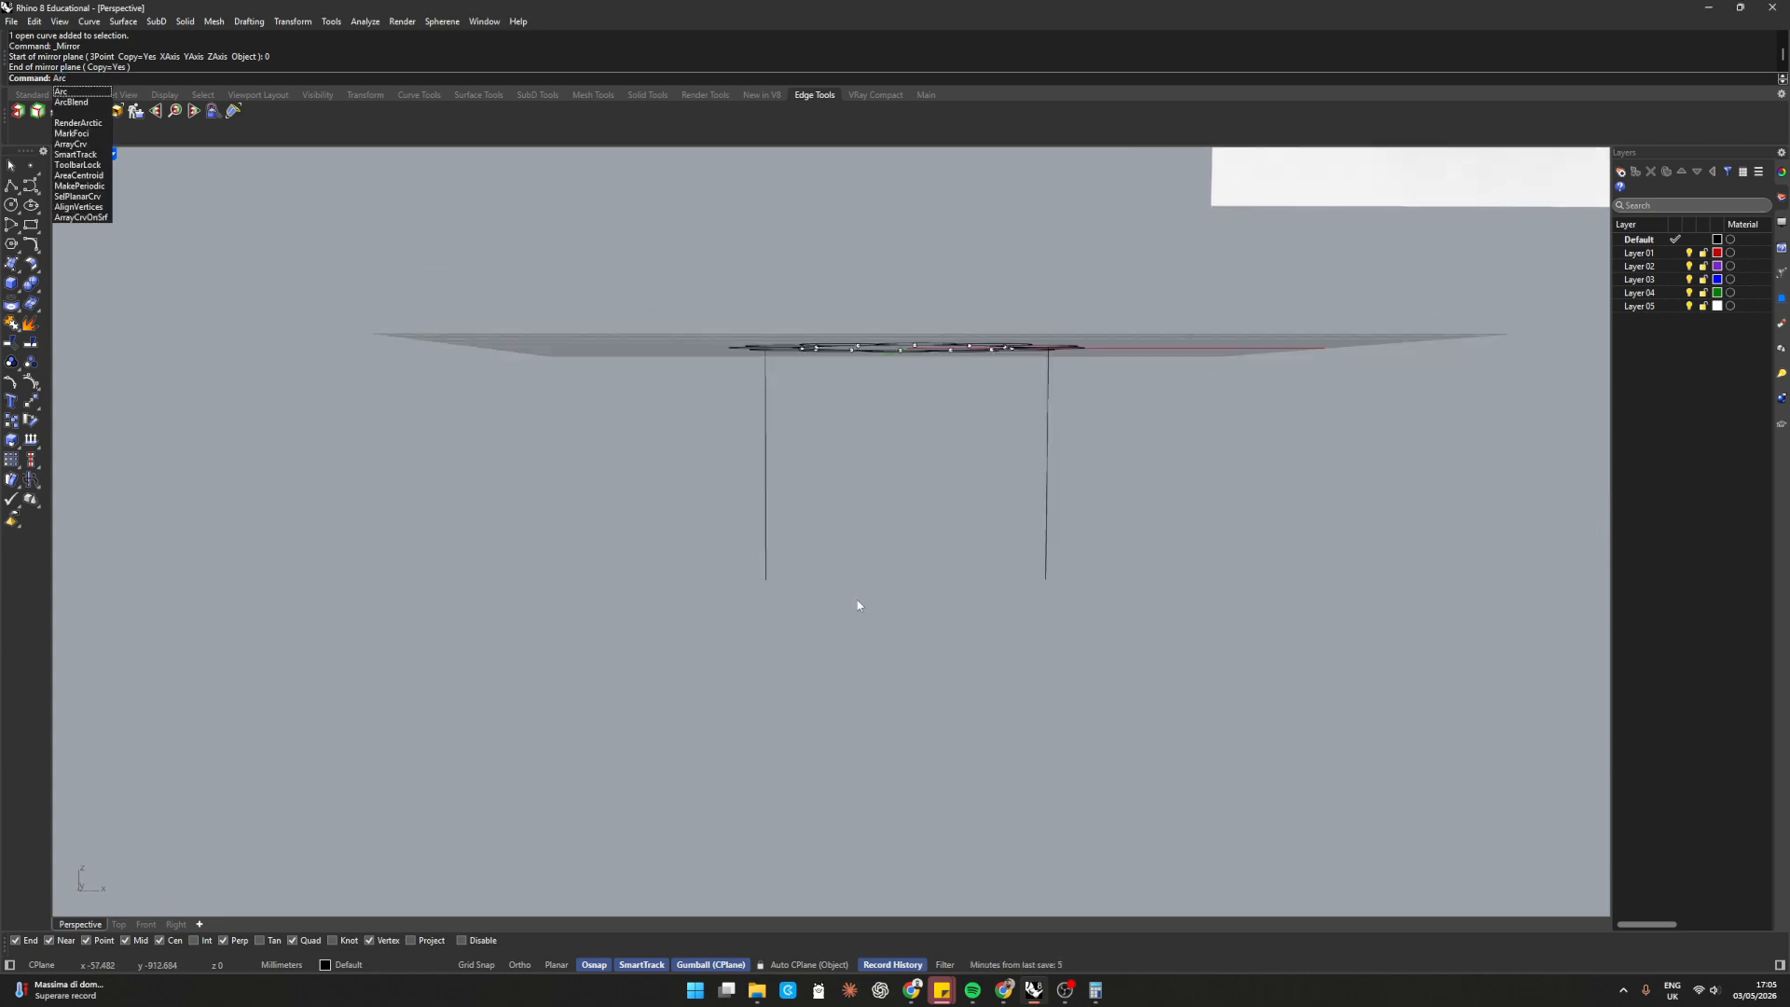
pyautogui.press('Return')
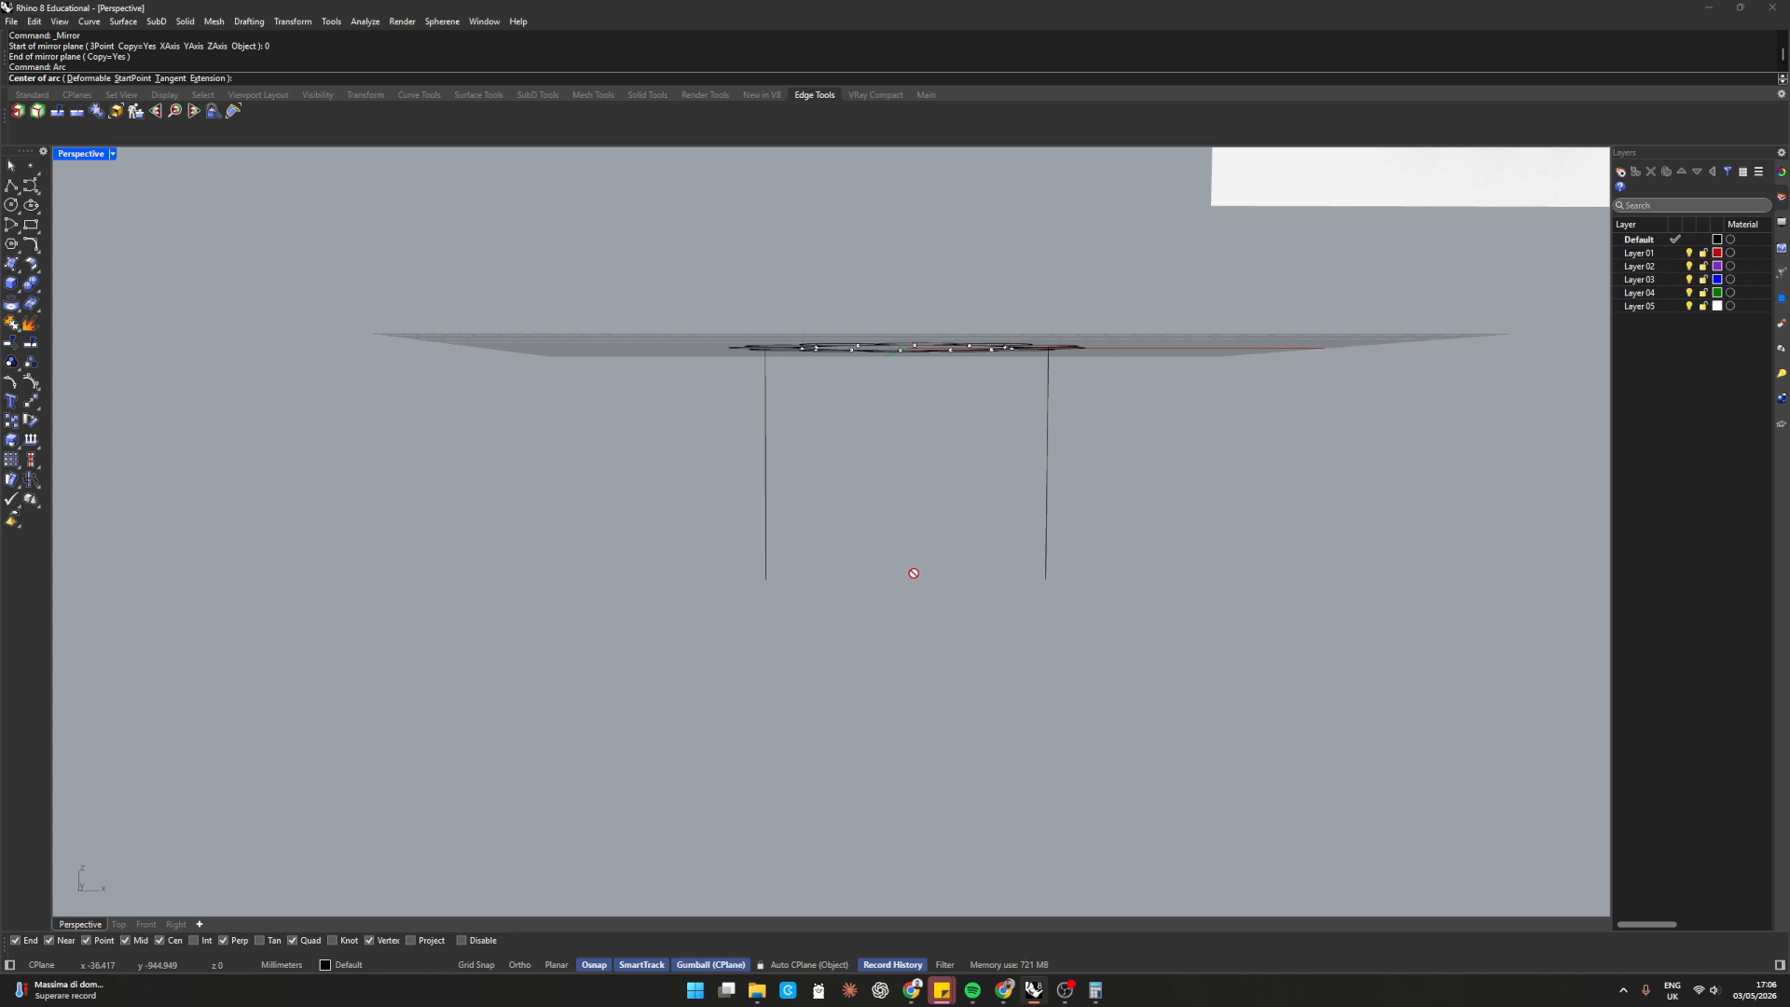
pyautogui.press('Escape')
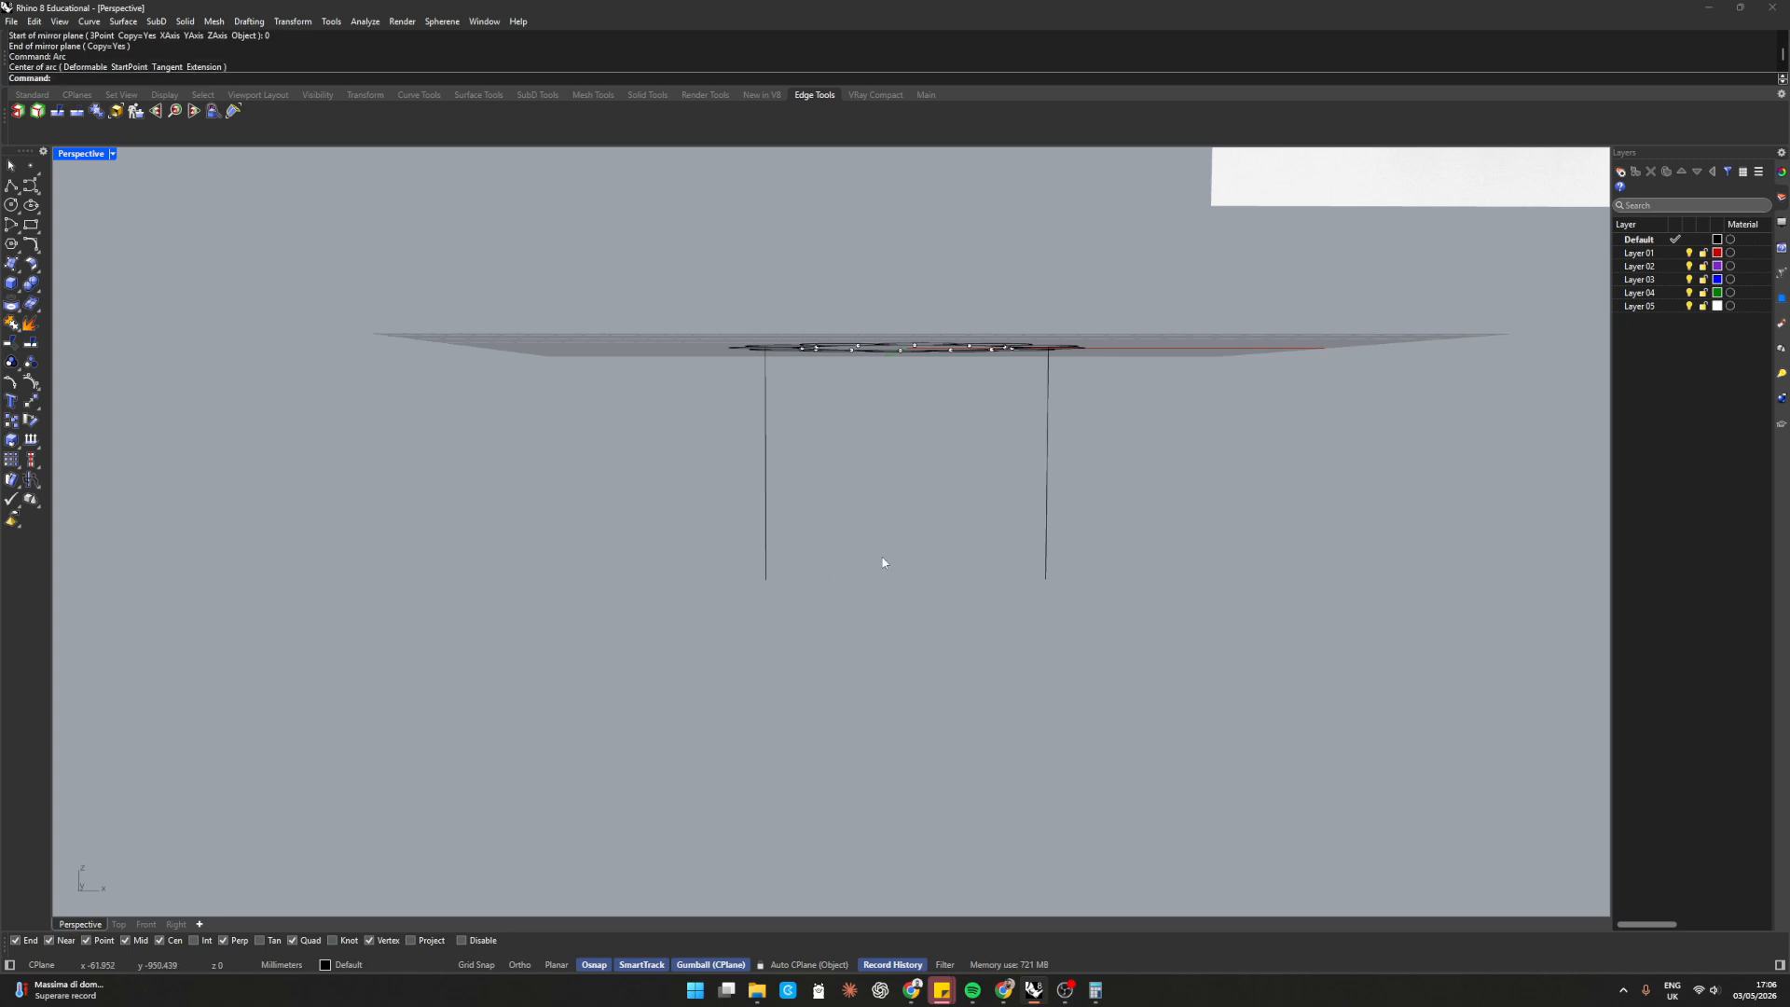
# Draw a two-point circle whose diameter spans the lower ends of the two vertical lines
pyautogui.write('c')
pyautogui.press('Return')
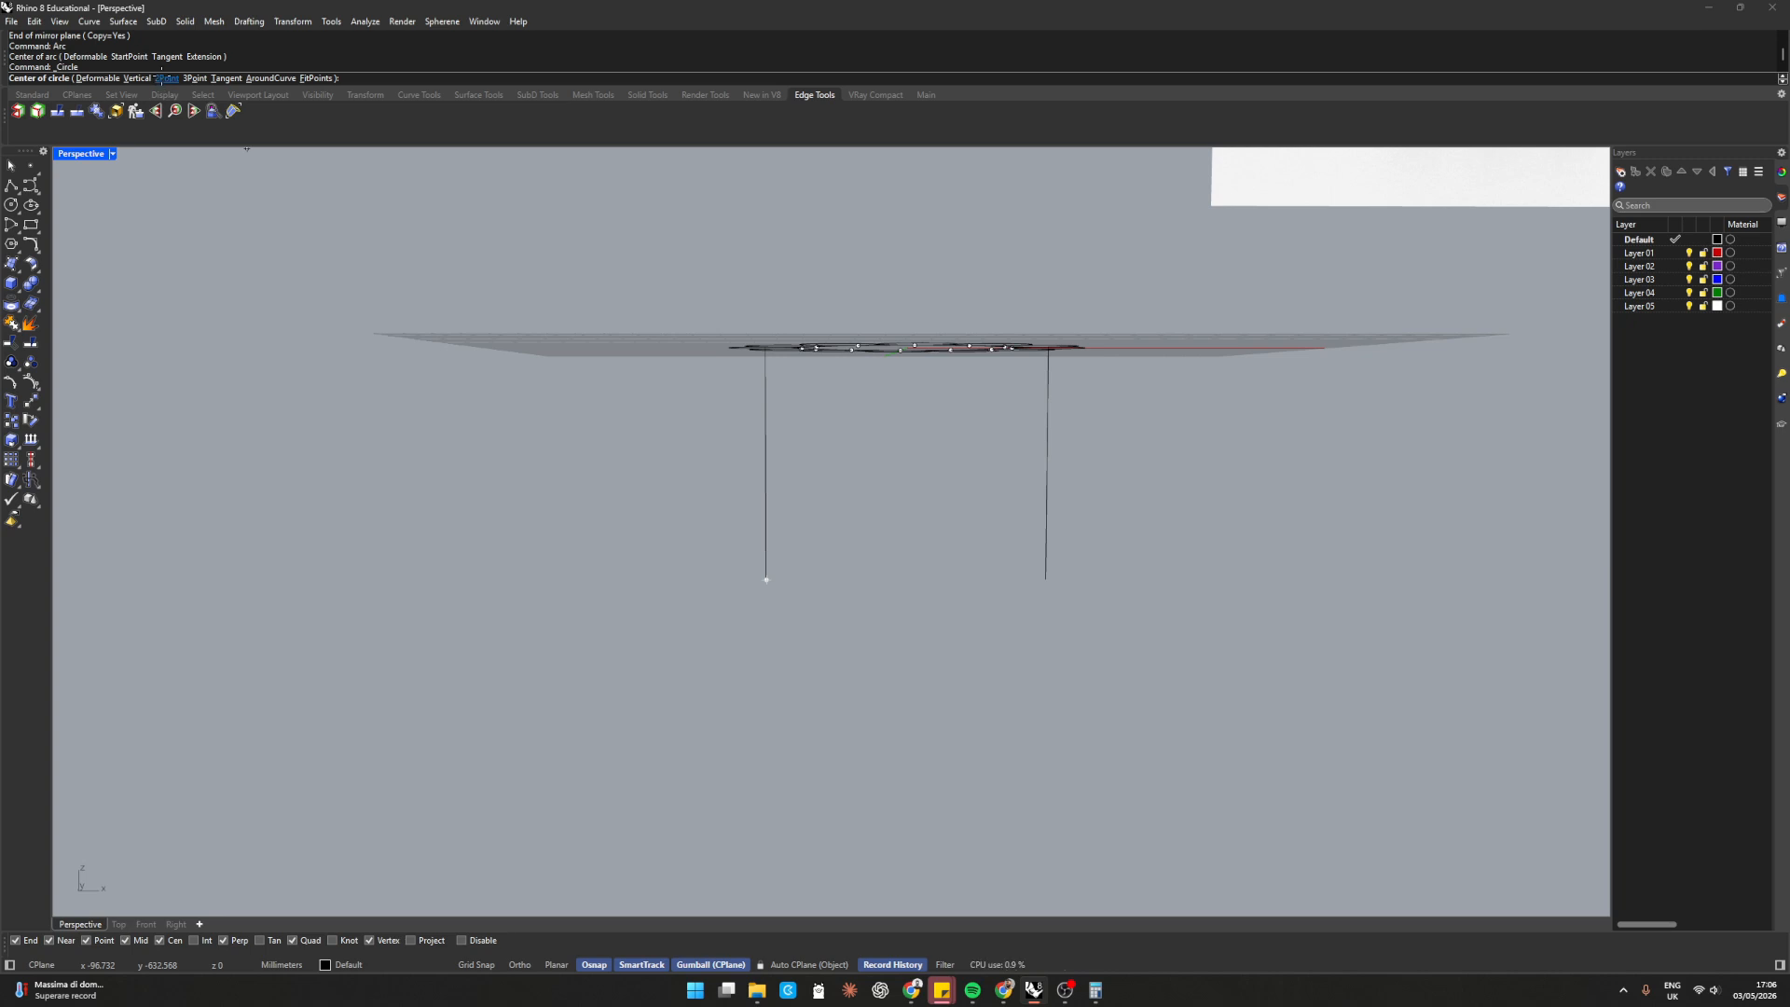
pyautogui.click(167, 78)
pyautogui.click(767, 579)
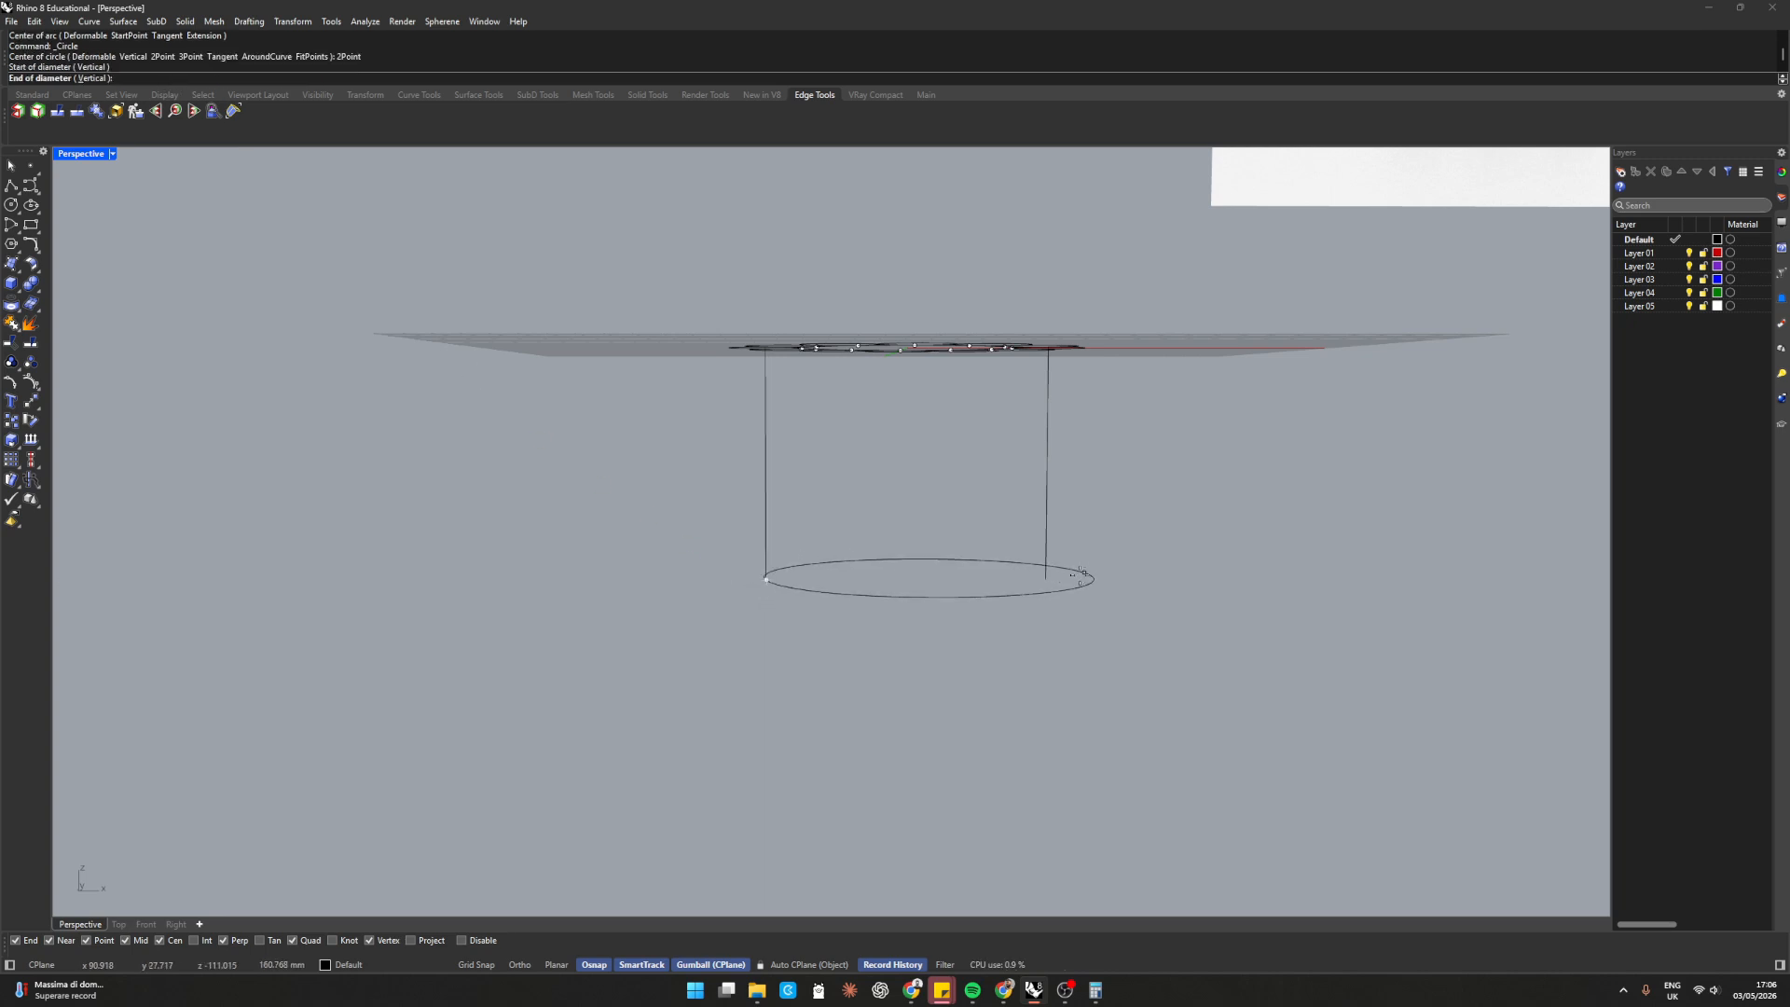
pyautogui.click(1047, 579)
# Rotate the new circle upright about its centre so it lies in the vertical plane of the two lines
pyautogui.click(1033, 573)
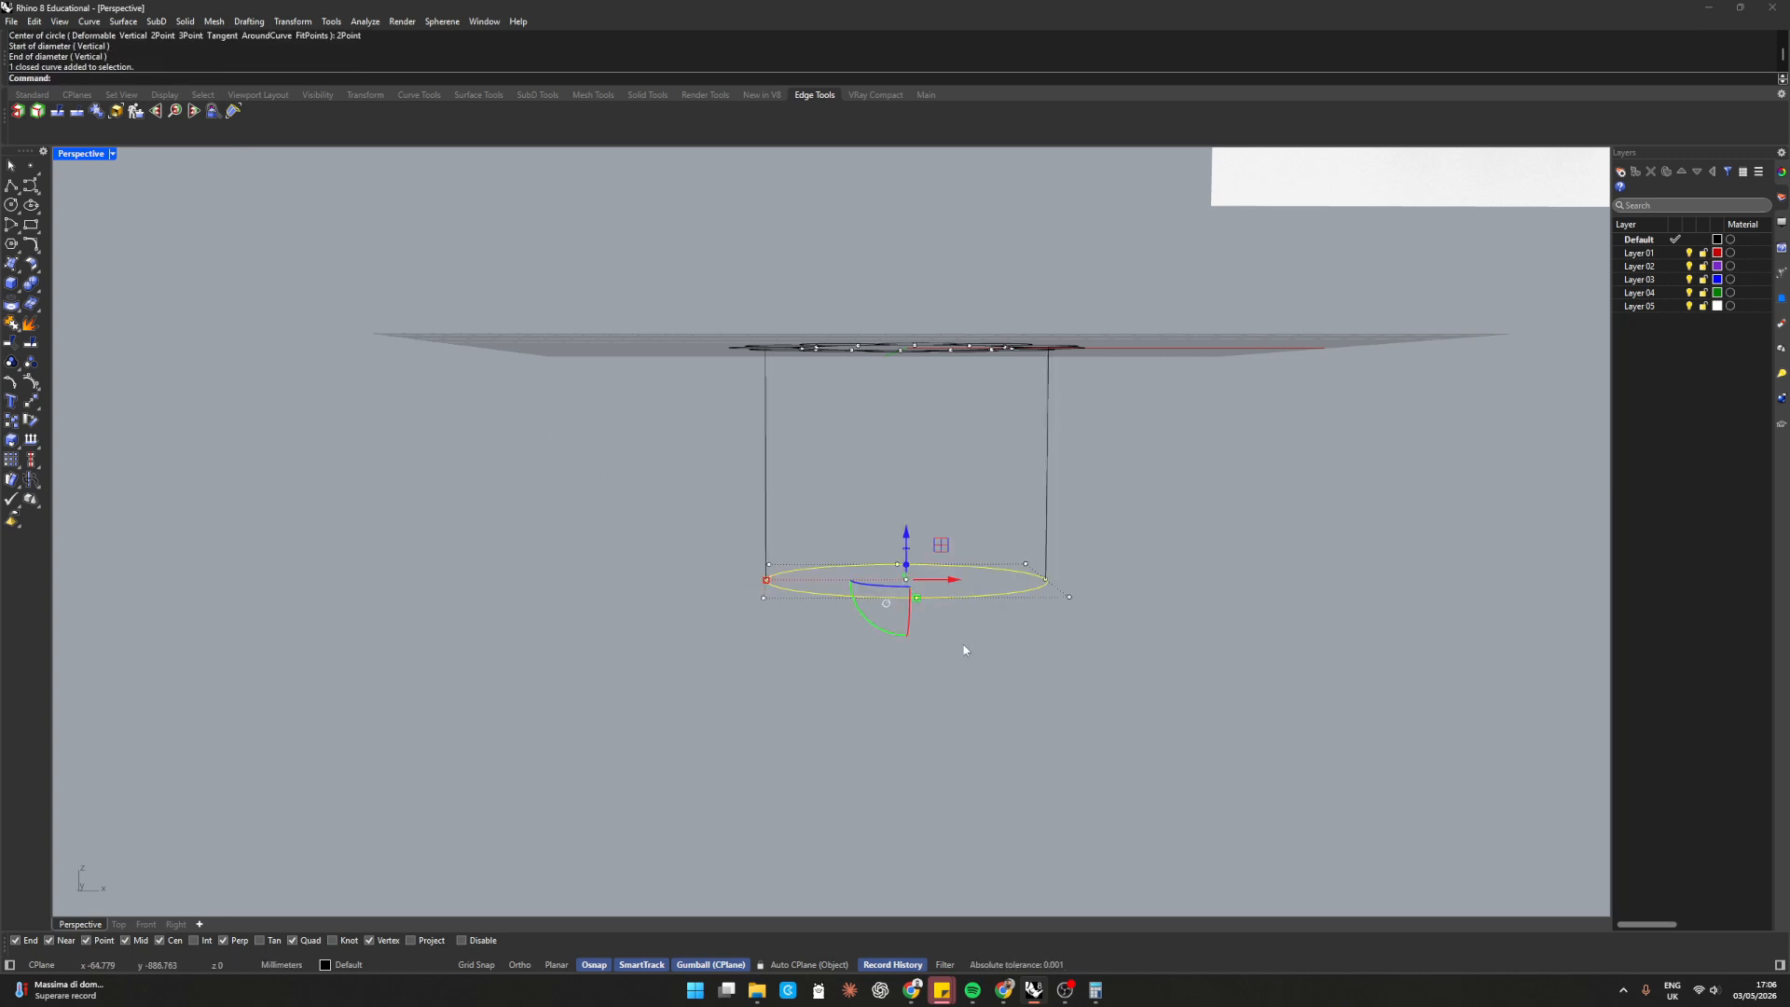
pyautogui.moveTo(960, 647); pyautogui.dragTo(879, 784, button='right')
pyautogui.moveTo(845, 637); pyautogui.dragTo(915, 634)
pyautogui.click(570, 595)
pyautogui.moveTo(570, 595); pyautogui.dragTo(658, 564, button='right')
# Split the upright circle with the two vertical lines and delete its upper half
pyautogui.click(958, 451)
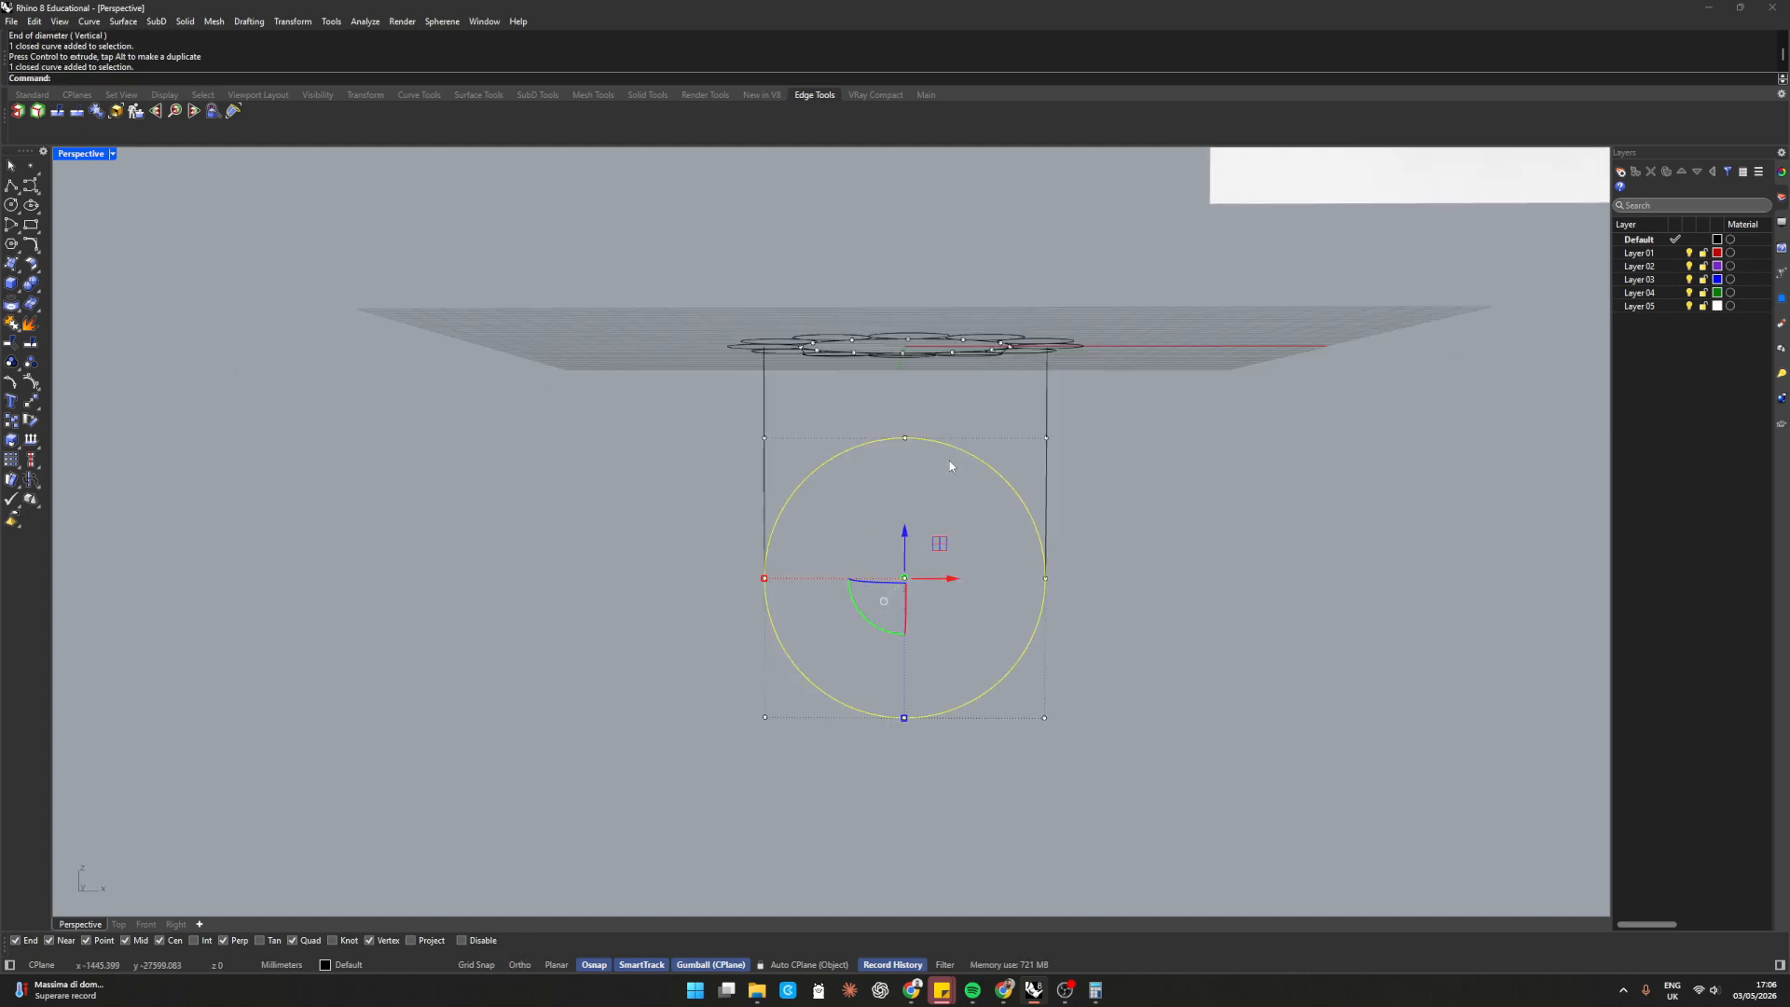
pyautogui.hotkey('ctrl', 'shift', 's')
pyautogui.click(1047, 427)
pyautogui.click(764, 408)
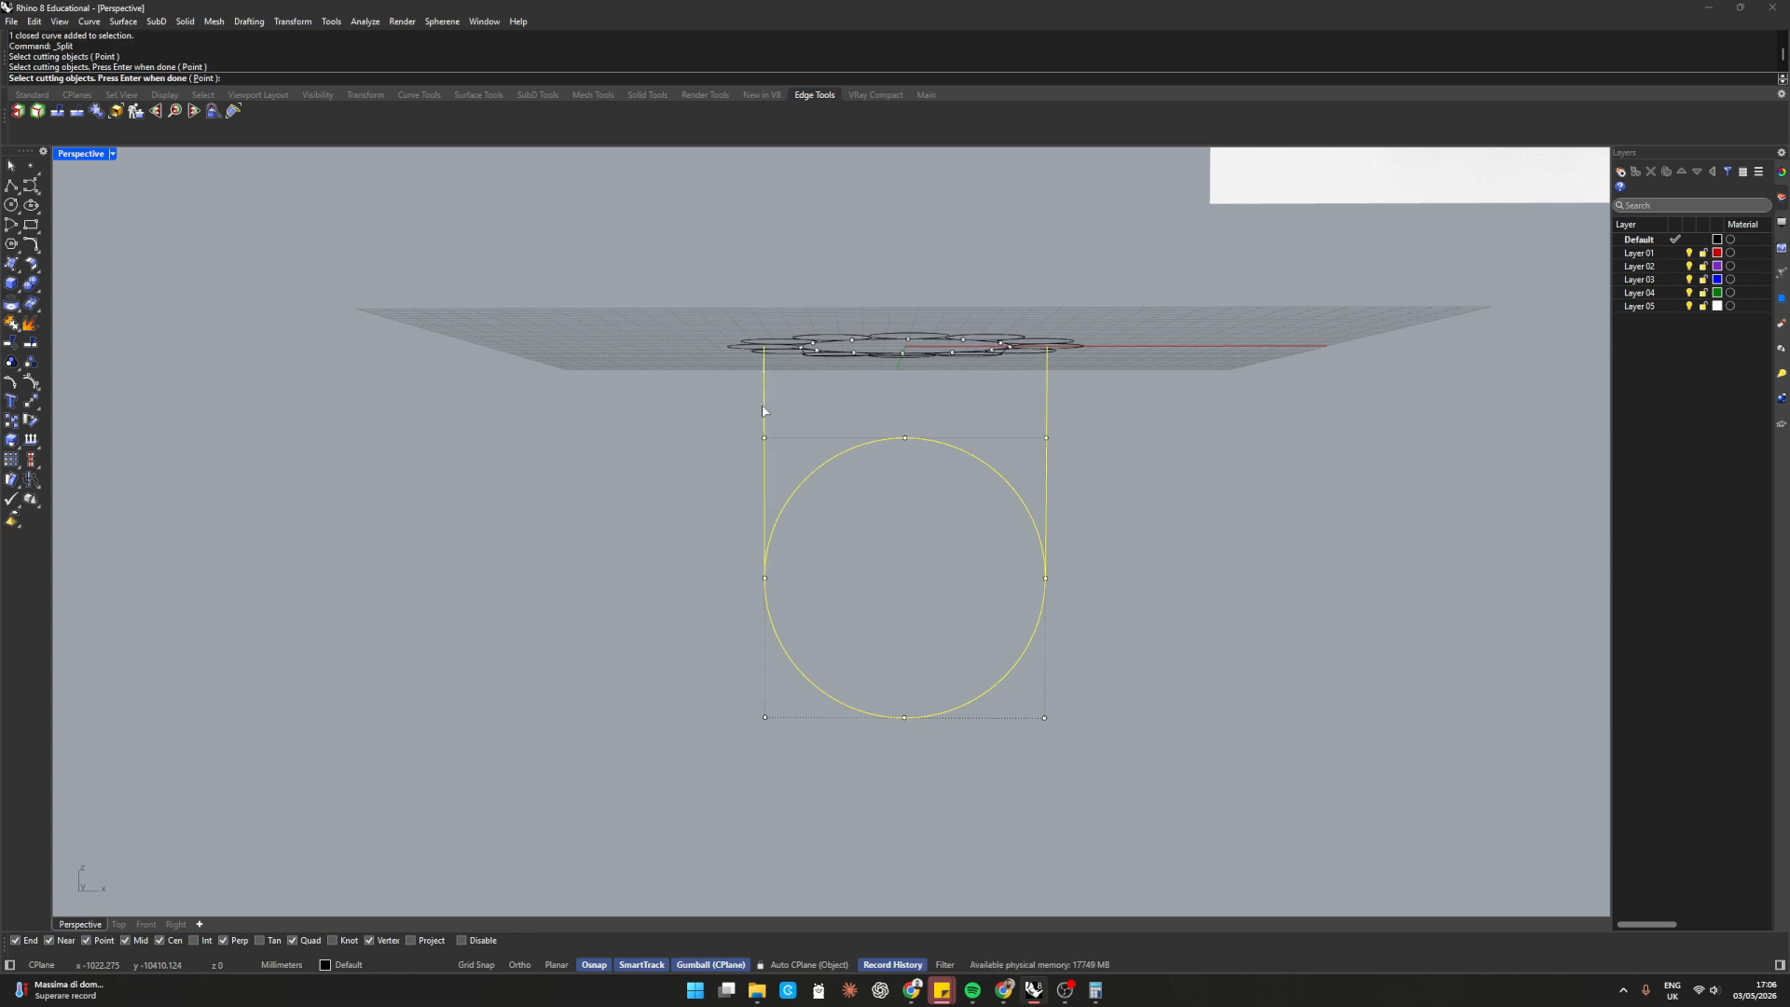
pyautogui.press('Return')
pyautogui.press('Escape')
pyautogui.click(905, 440)
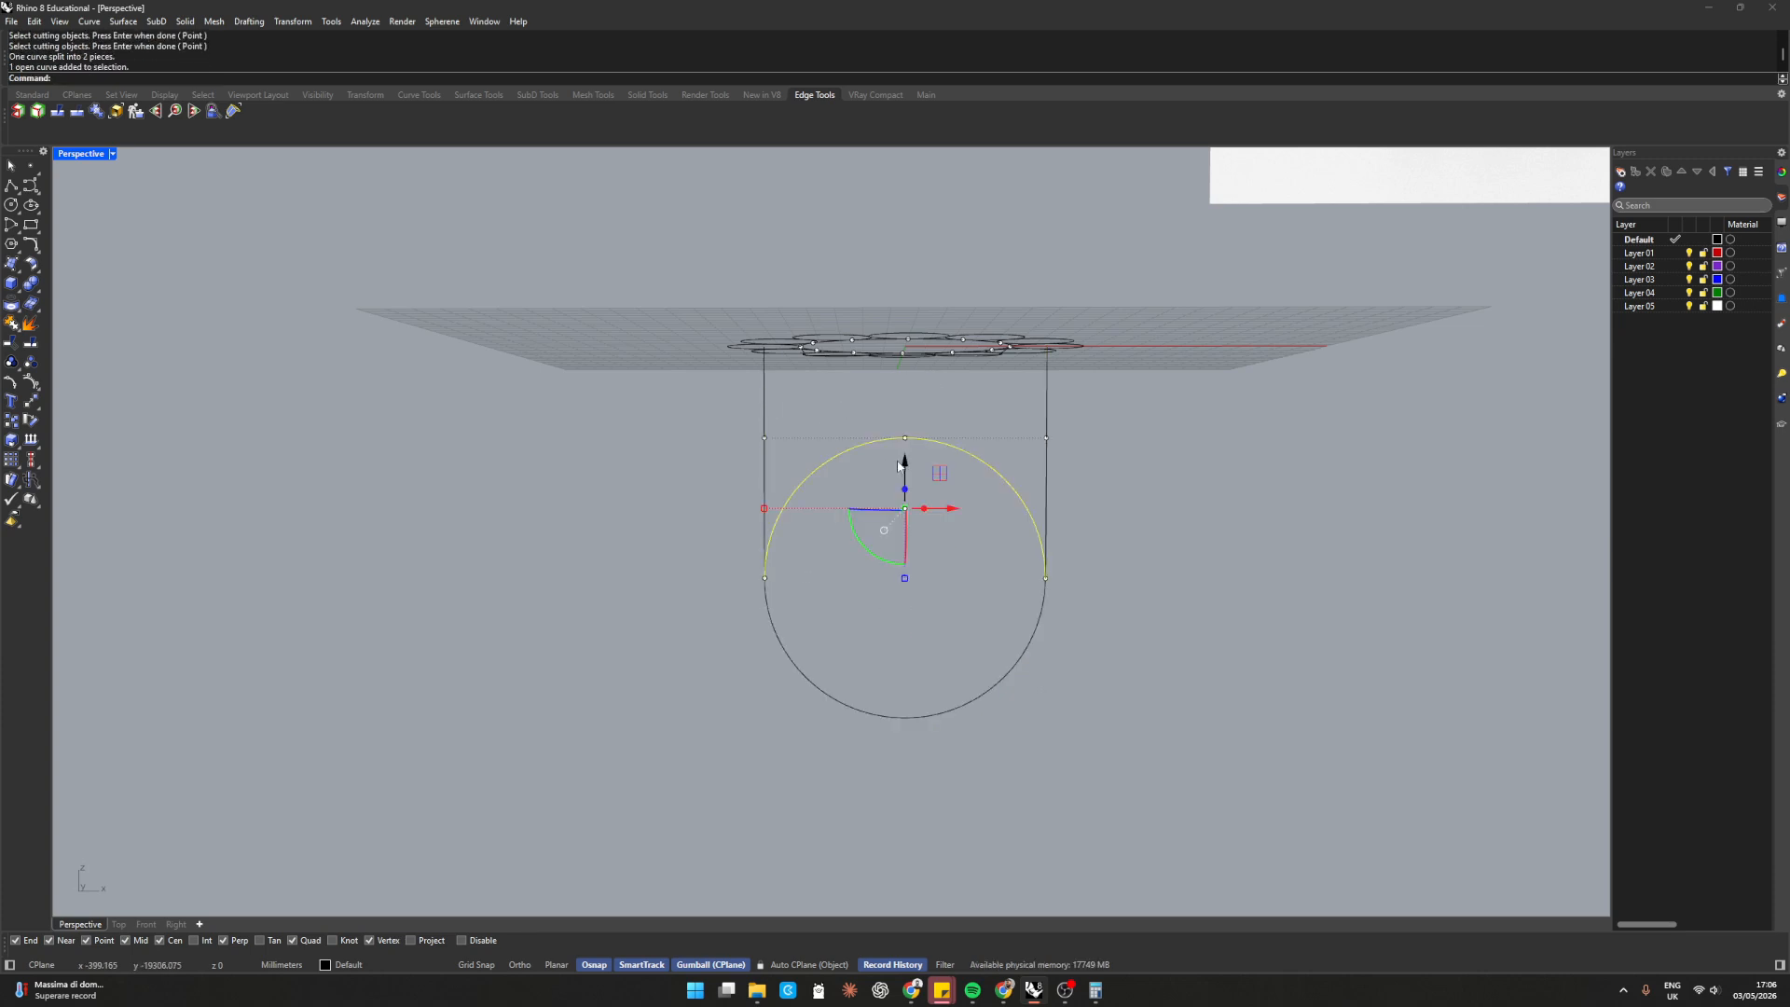
pyautogui.press('Delete')
# Join the lower half circle and the two vertical lines into one U-shaped curve
pyautogui.moveTo(1095, 454); pyautogui.dragTo(696, 780)
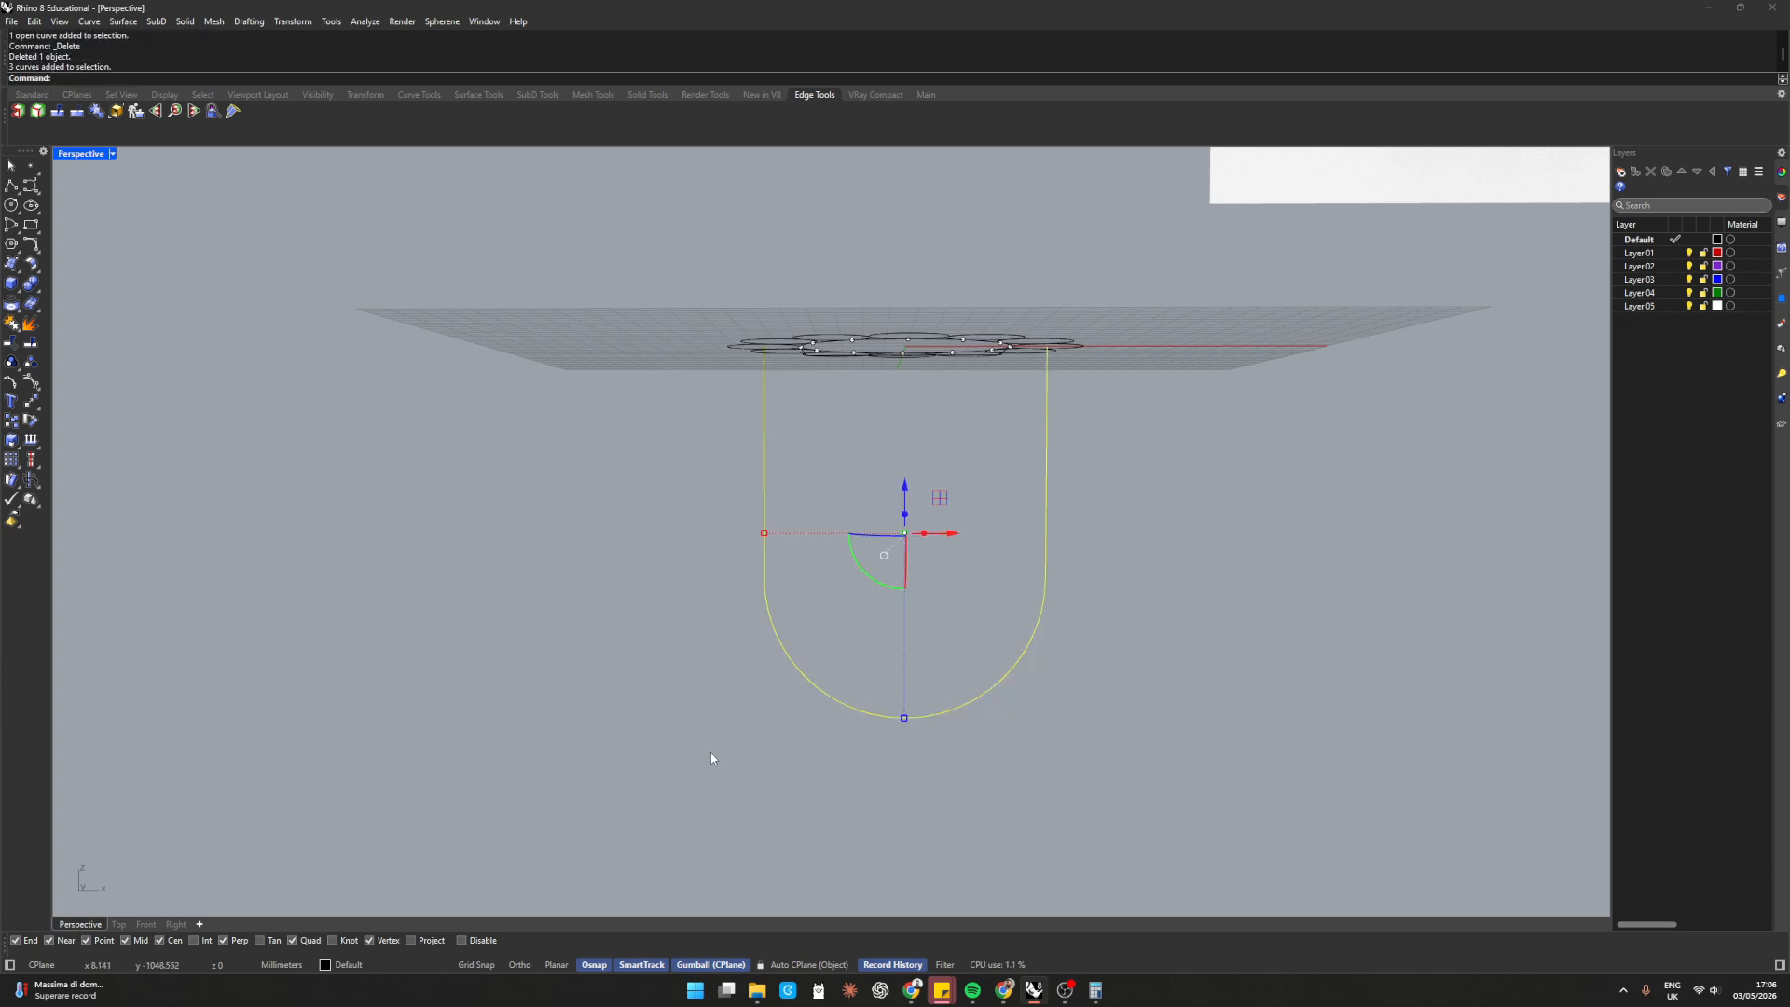
pyautogui.hotkey('ctrl', 'j')
pyautogui.click(916, 522)
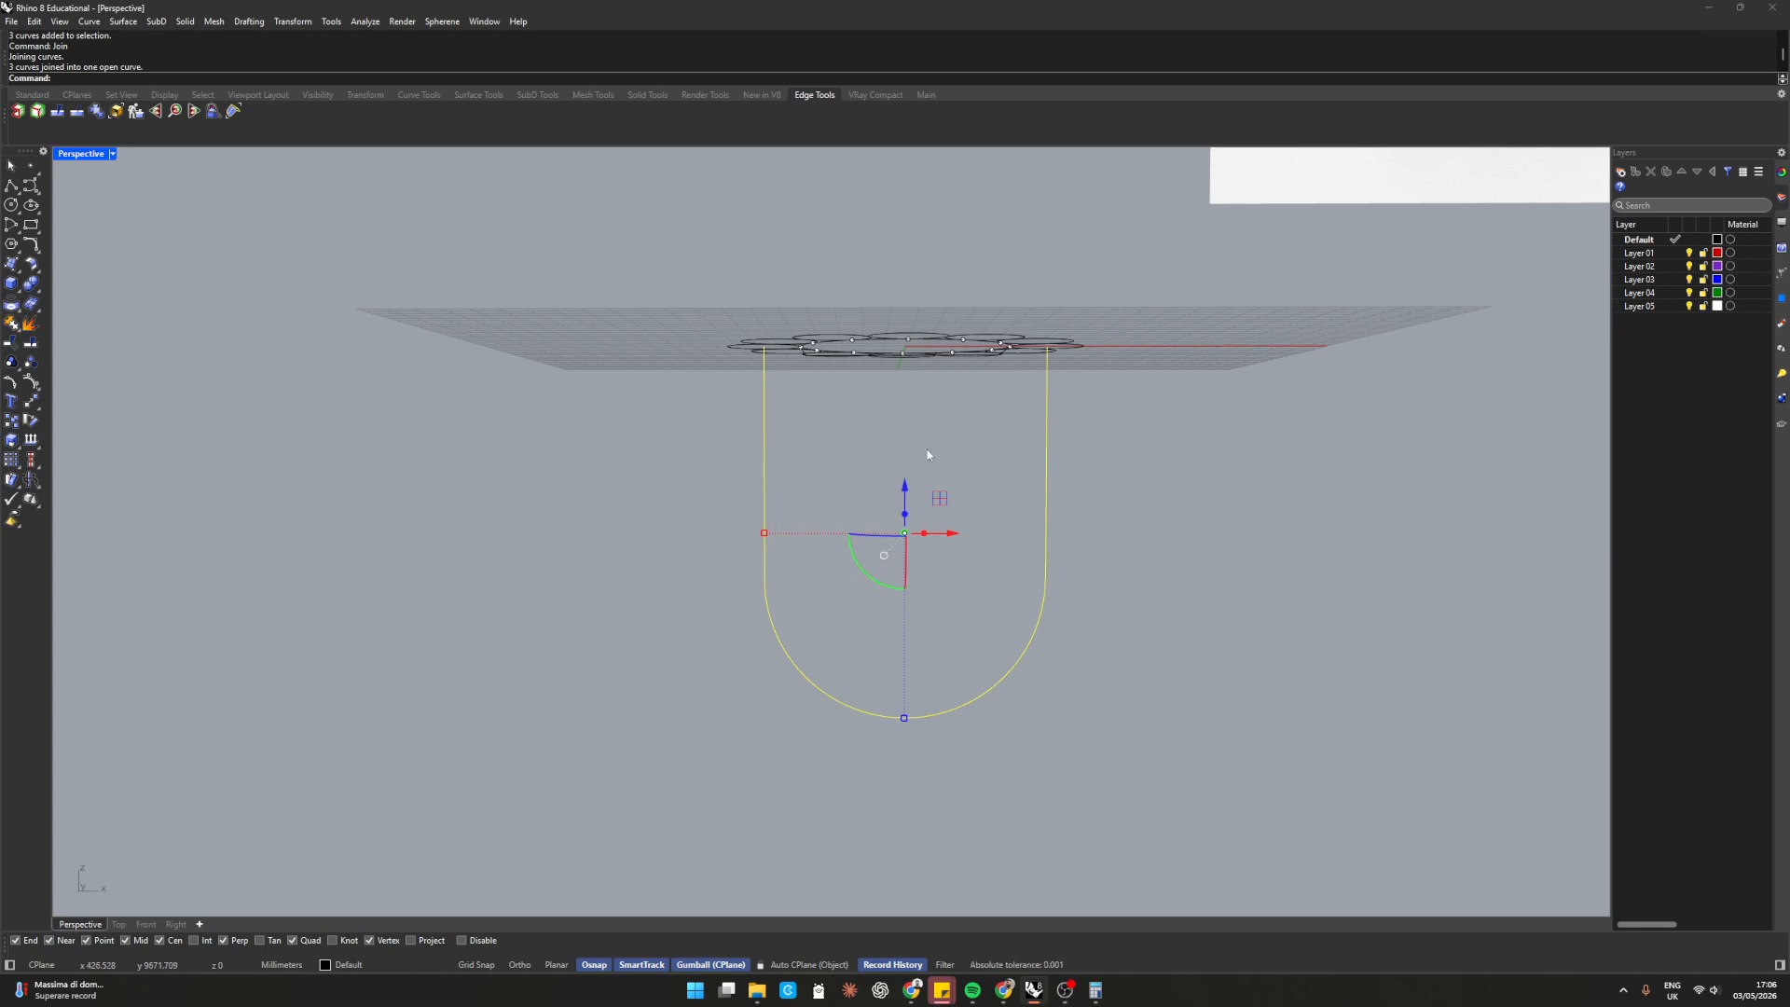
pyautogui.press('Escape')
# Try a two-rail sweep with two opposite small circles as rails and the U-shaped curve as the cross section
pyautogui.moveTo(927, 455); pyautogui.dragTo(1002, 526, button='right')
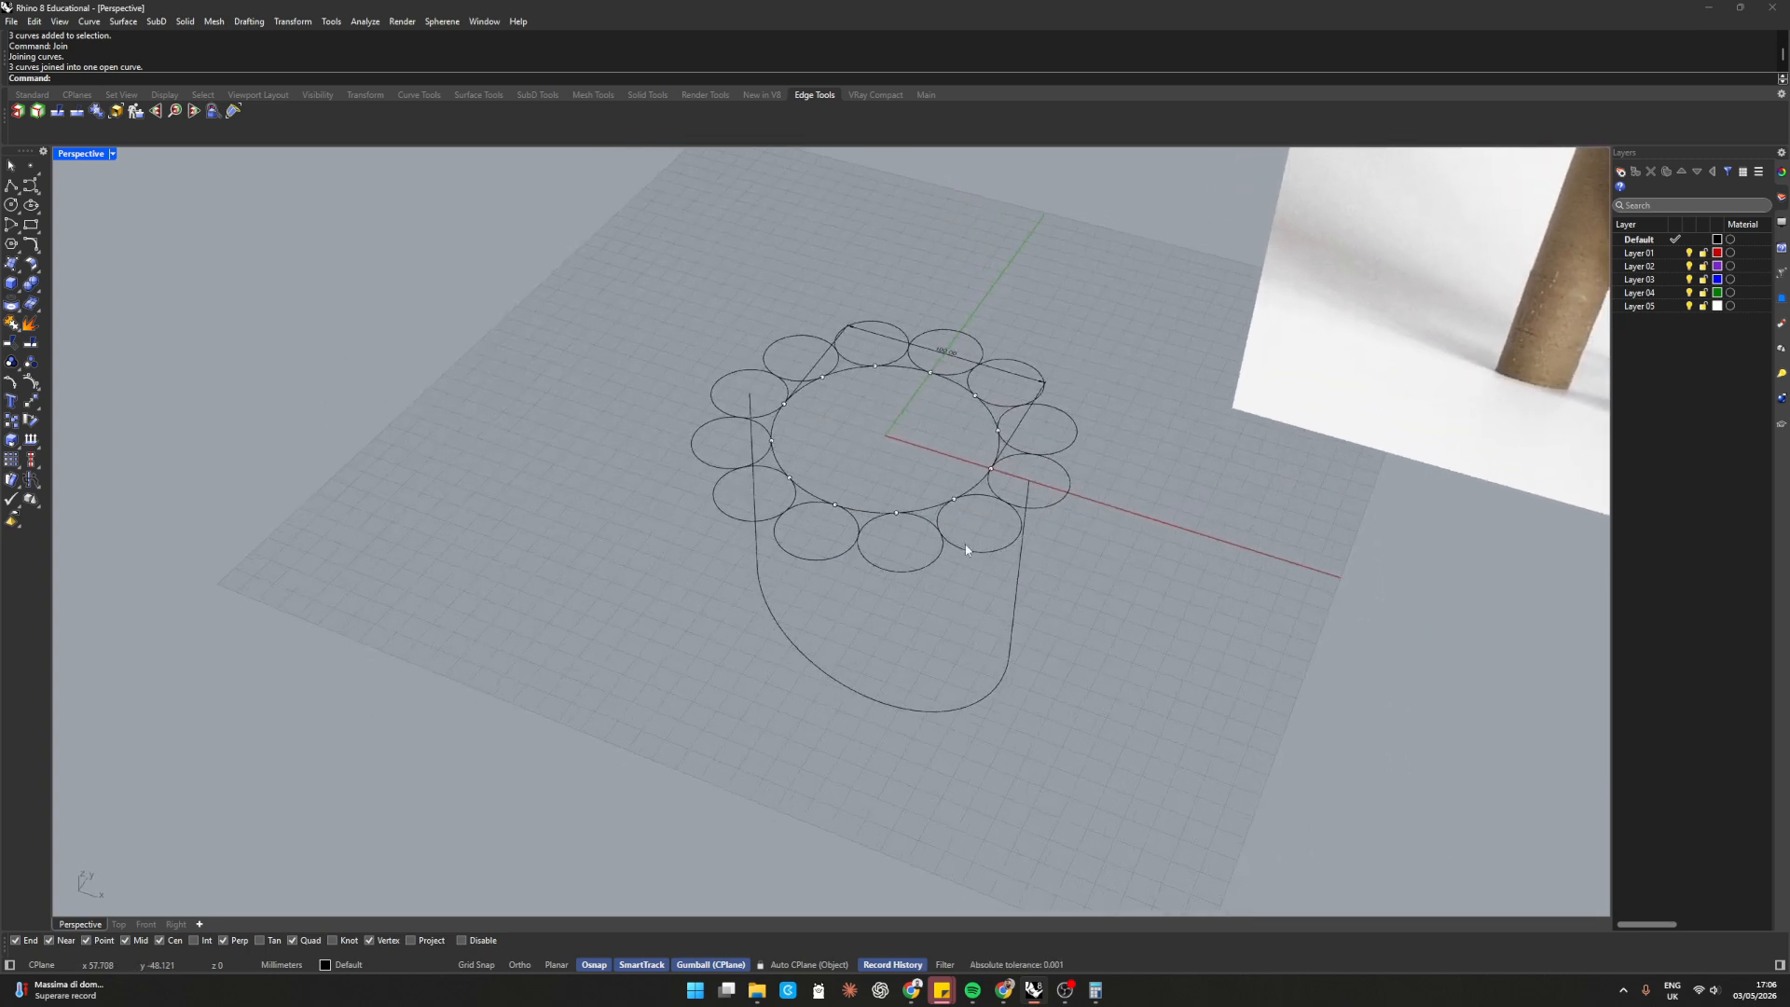
pyautogui.scroll(4, 970, 536)
pyautogui.write('S')
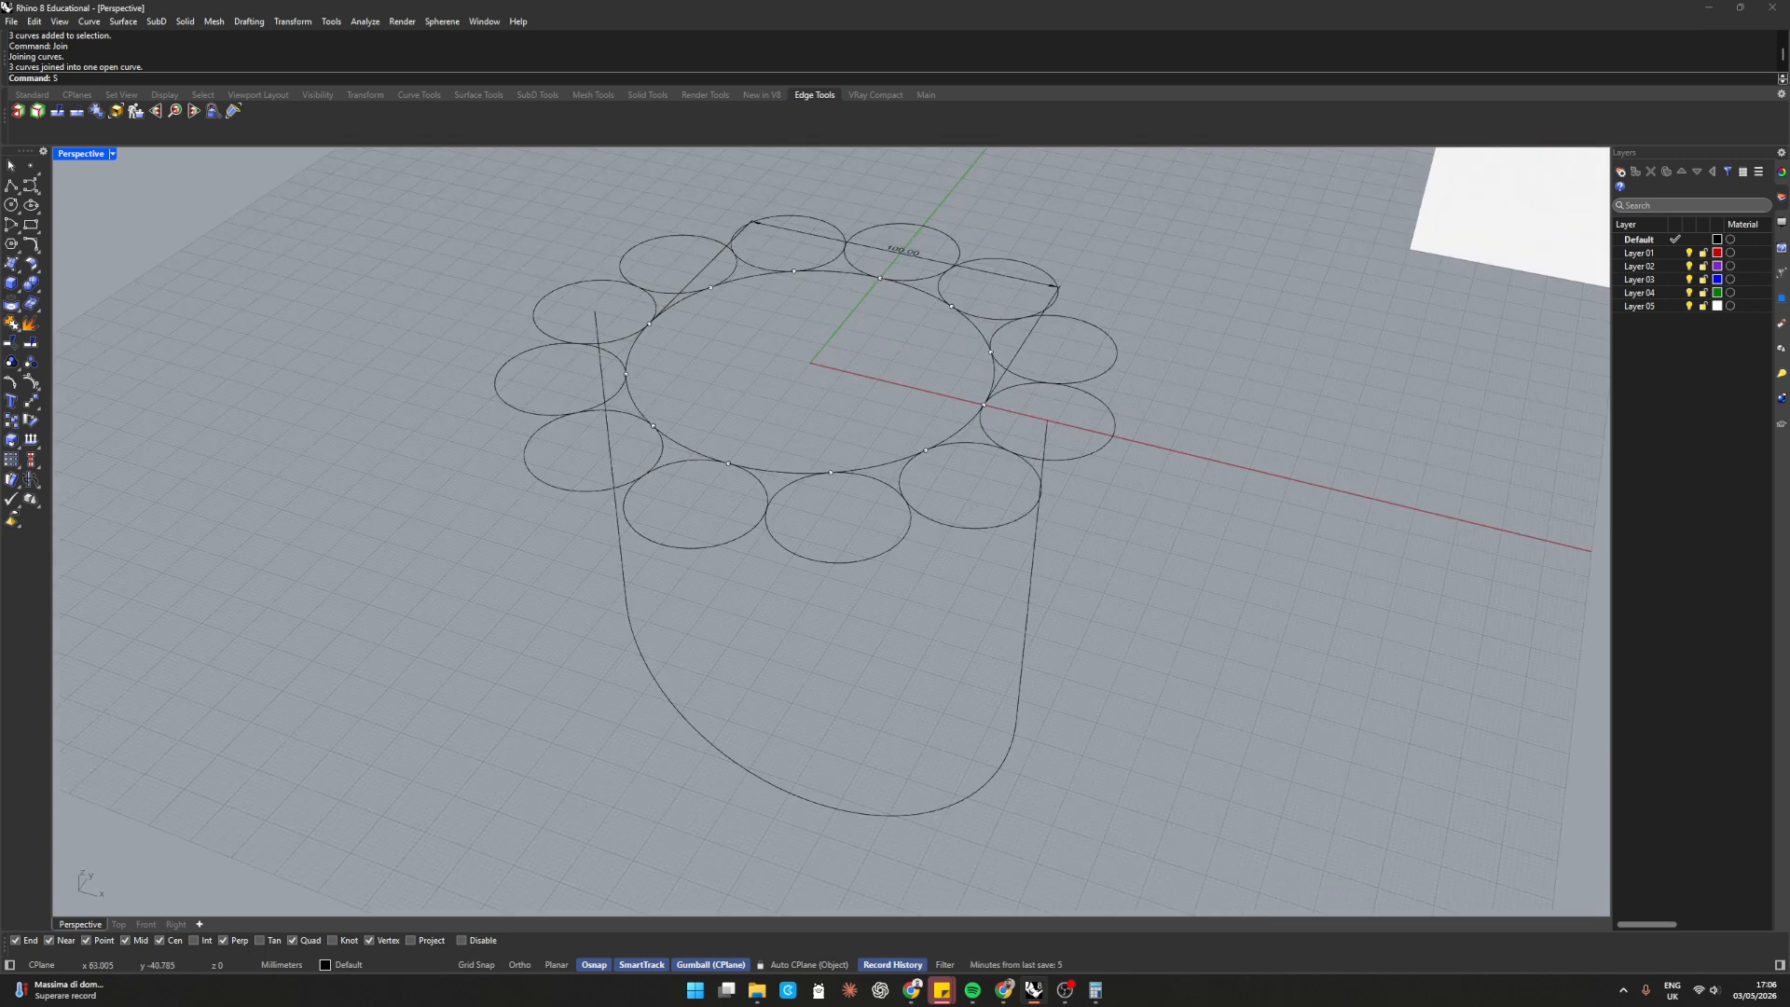
pyautogui.write('weep1')
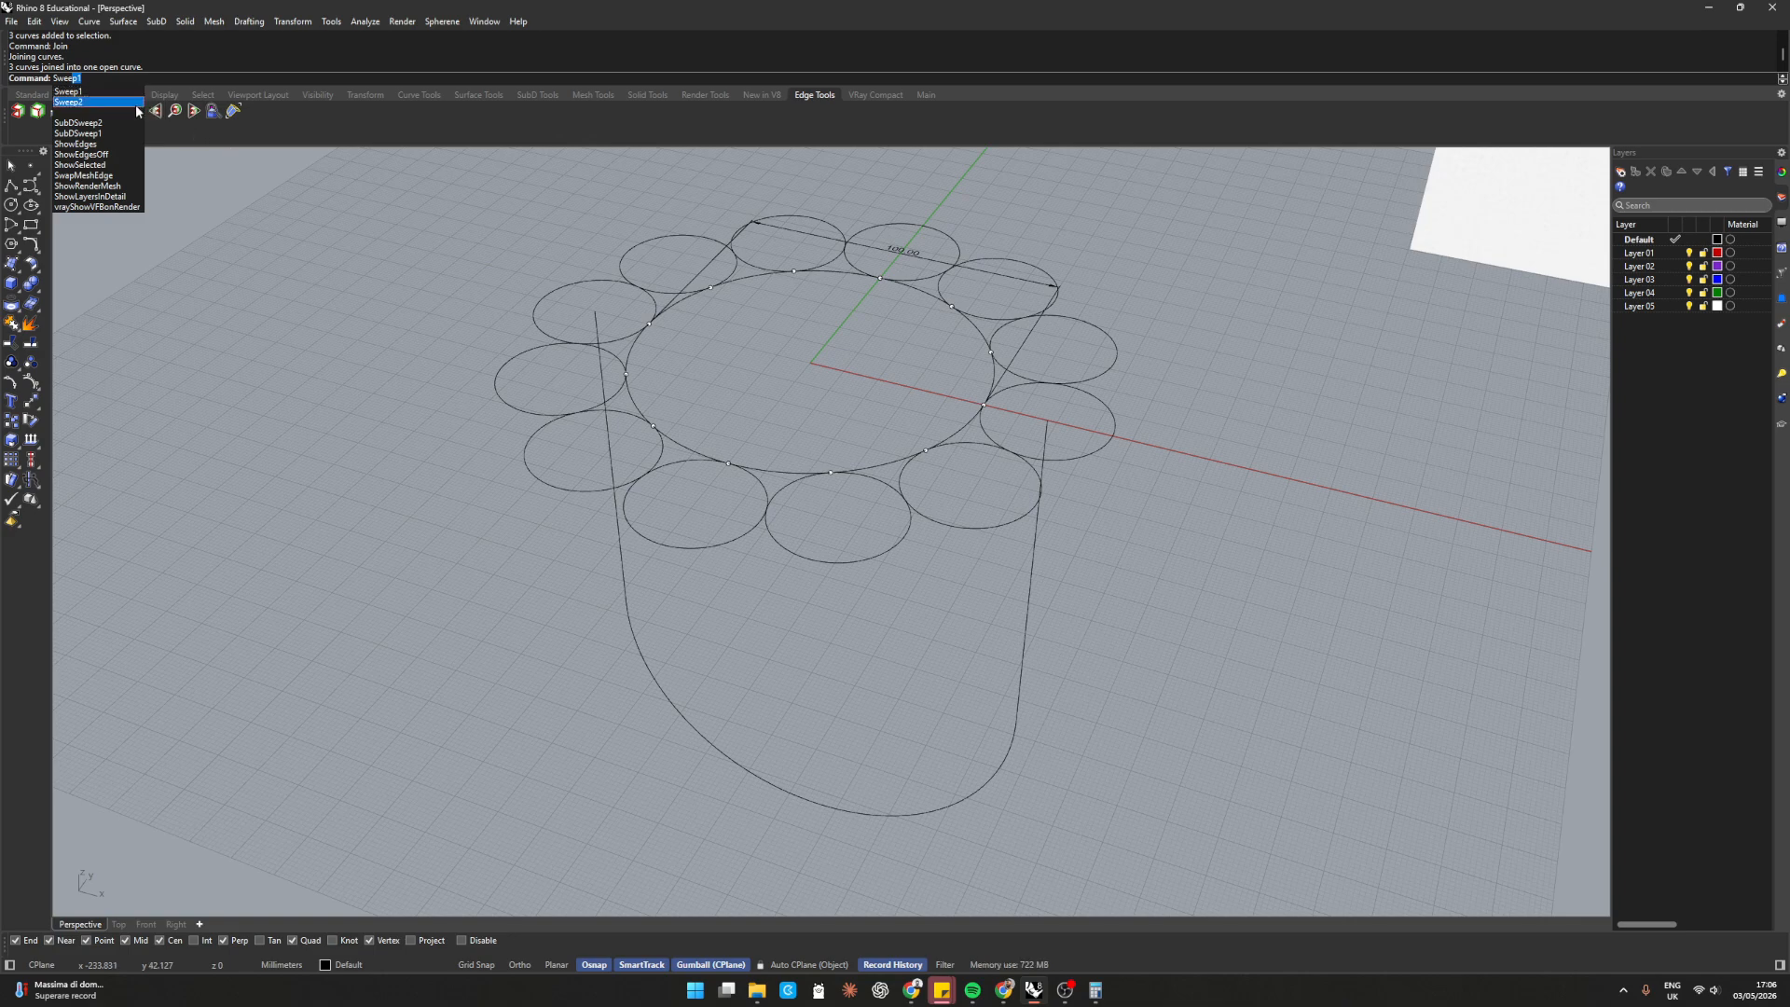
pyautogui.click(137, 105)
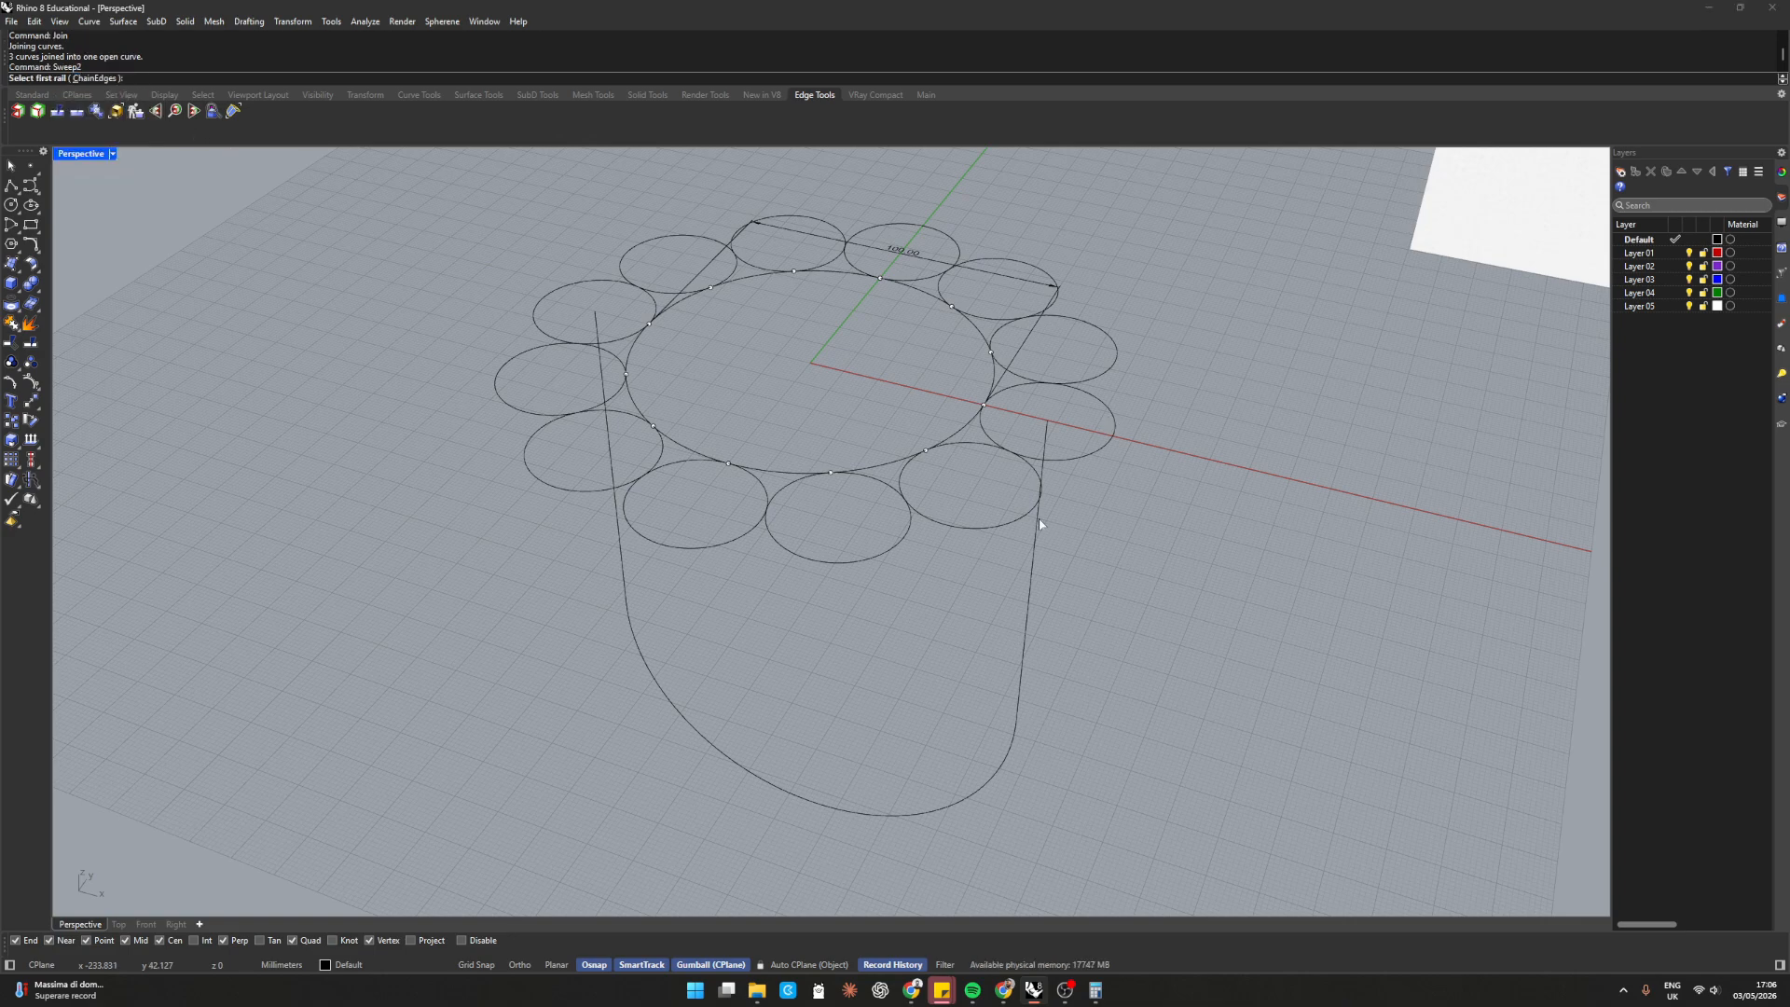
pyautogui.click(1101, 450)
pyautogui.click(538, 325)
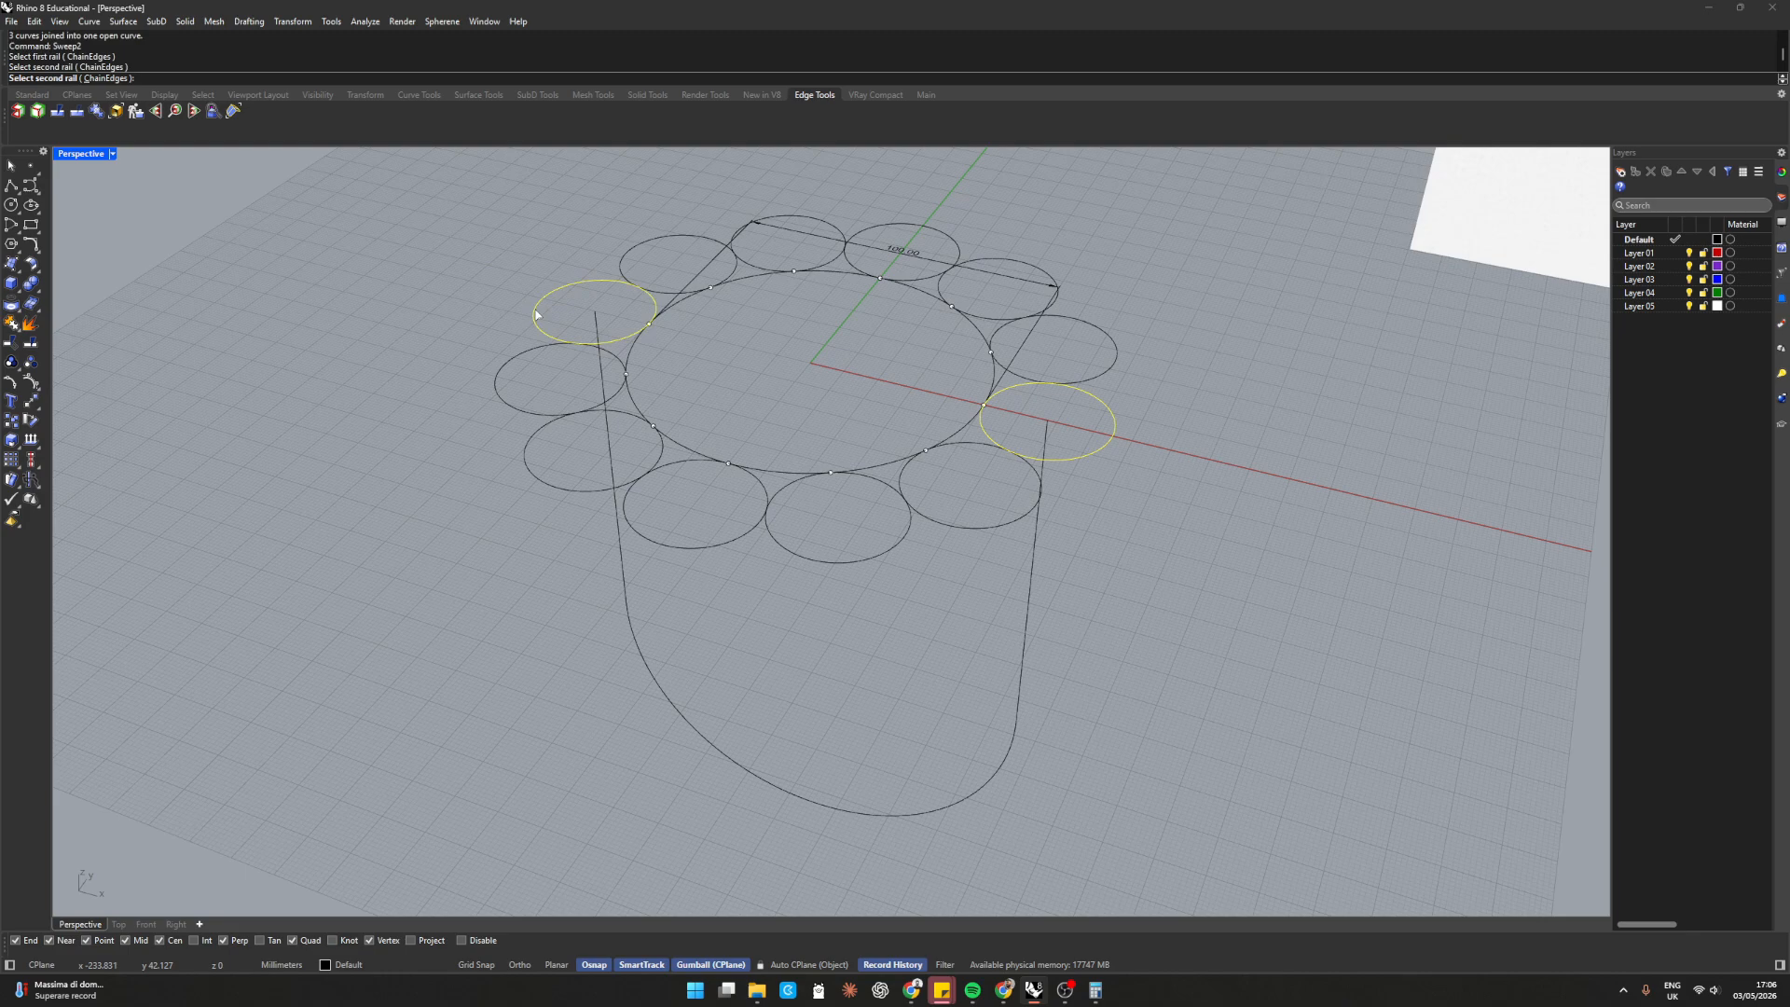
pyautogui.click(1042, 538)
pyautogui.press('Return')
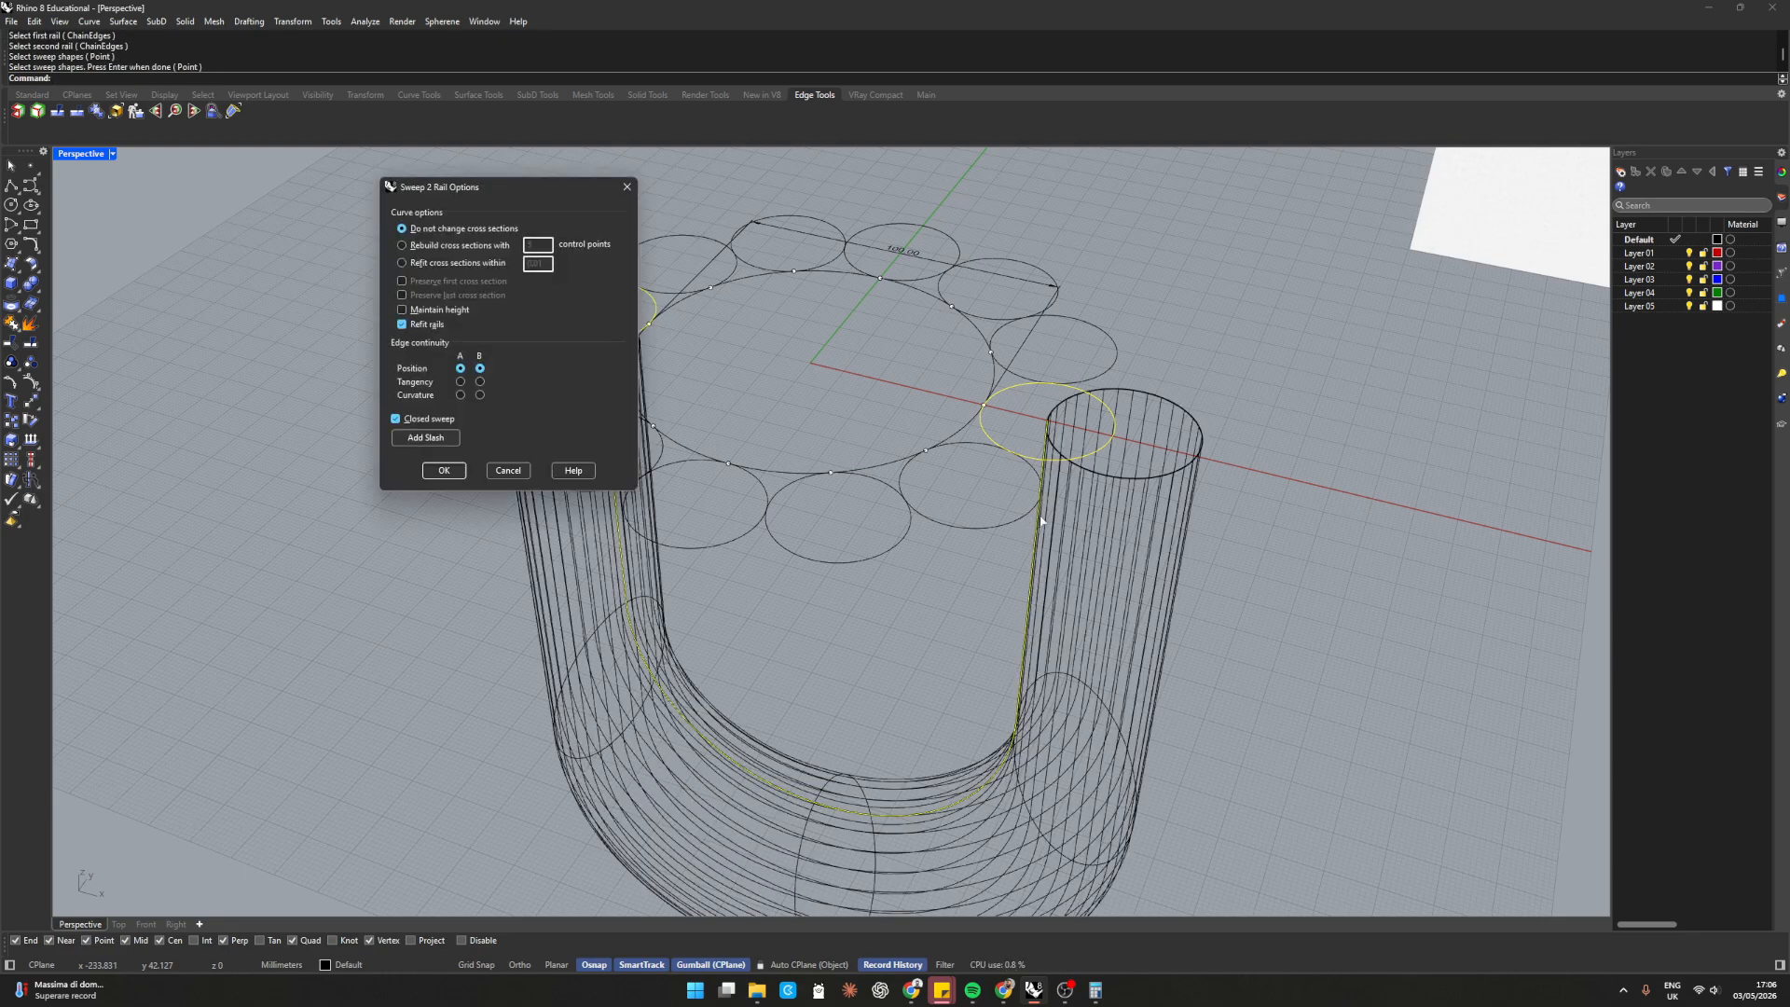
pyautogui.moveTo(1029, 520); pyautogui.dragTo(1037, 476, button='right')
pyautogui.scroll(3, 1037, 475)
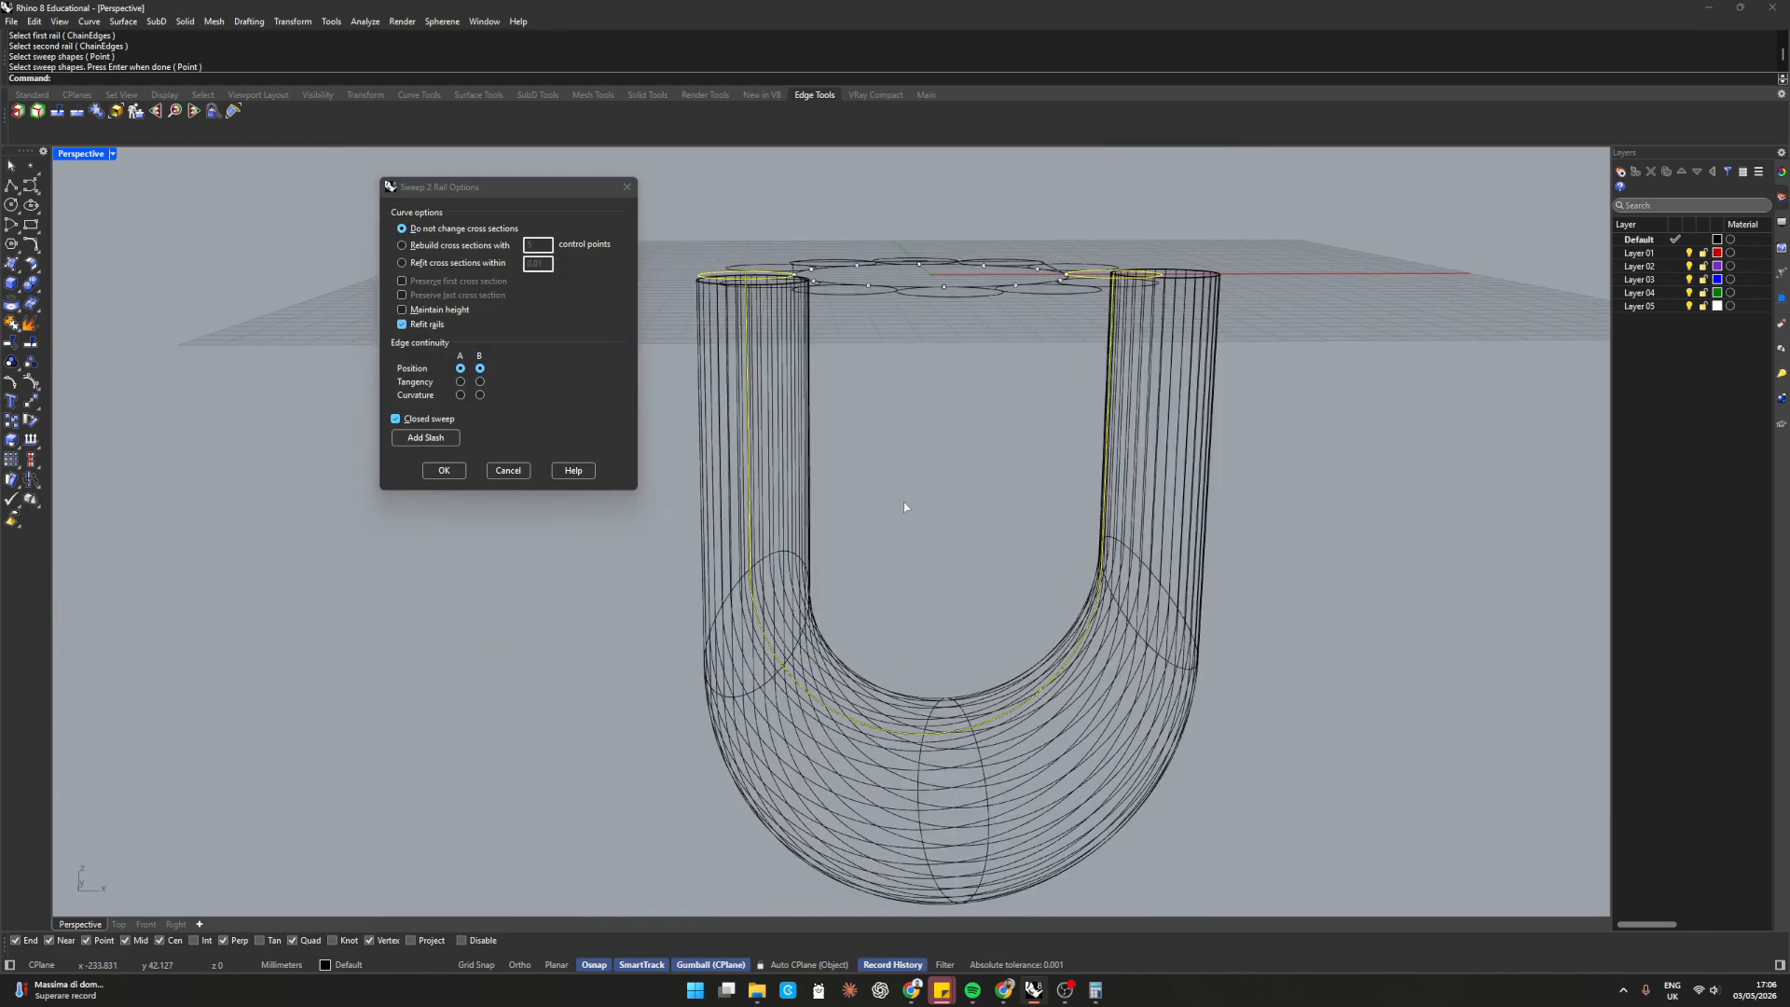
pyautogui.click(486, 469)
# Sweep the two opposite small circles along the U-shaped curve with a Freeform one-rail sweep and unchanged cross sections
pyautogui.moveTo(684, 472); pyautogui.dragTo(783, 524, button='right')
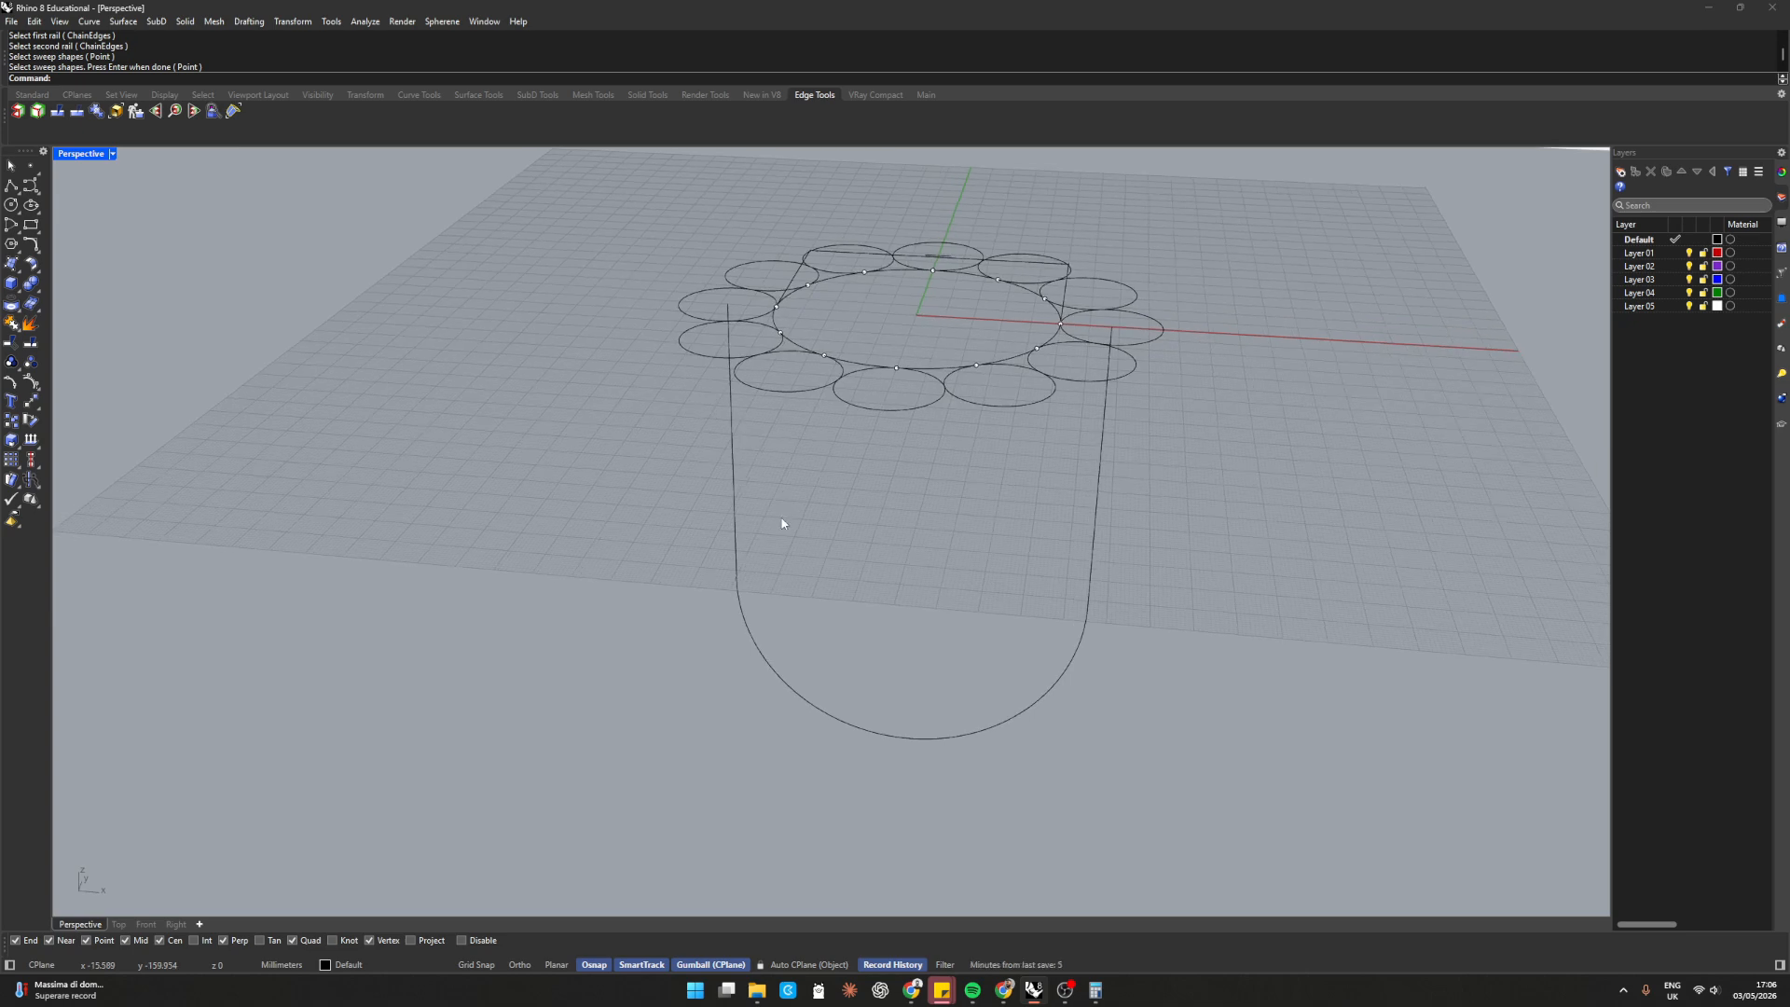
pyautogui.write('sweep1')
pyautogui.press('Return')
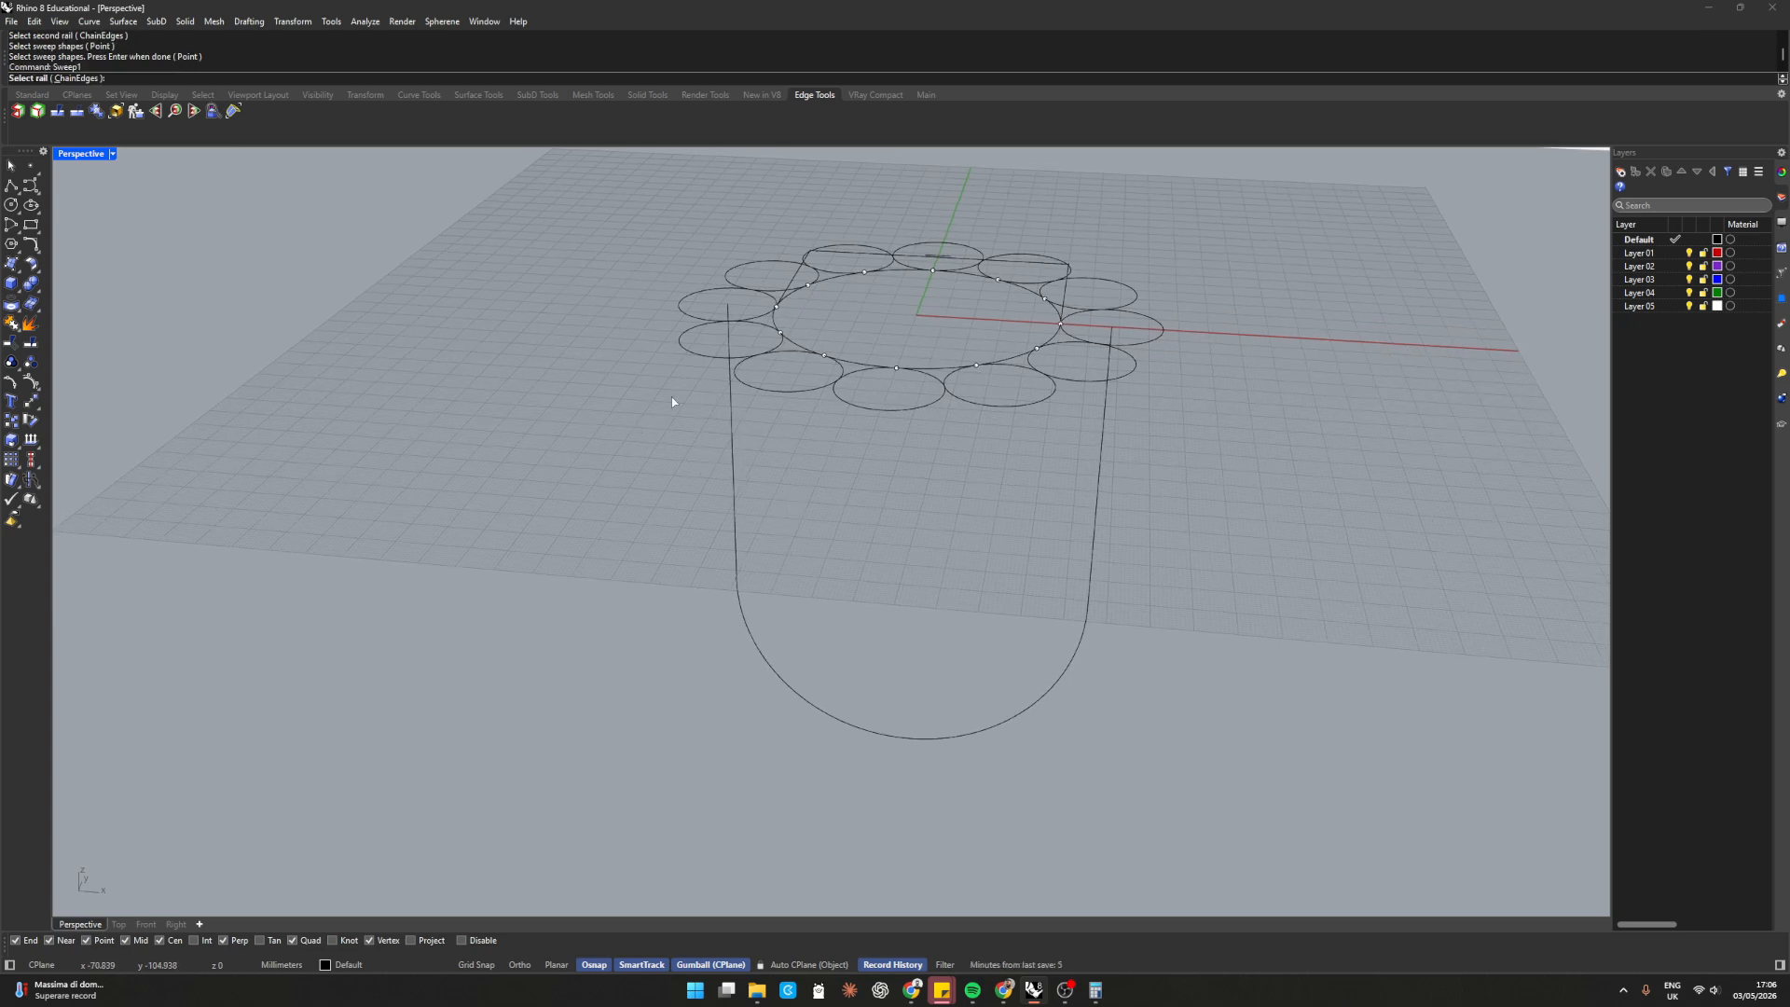
pyautogui.click(1102, 448)
pyautogui.click(1156, 341)
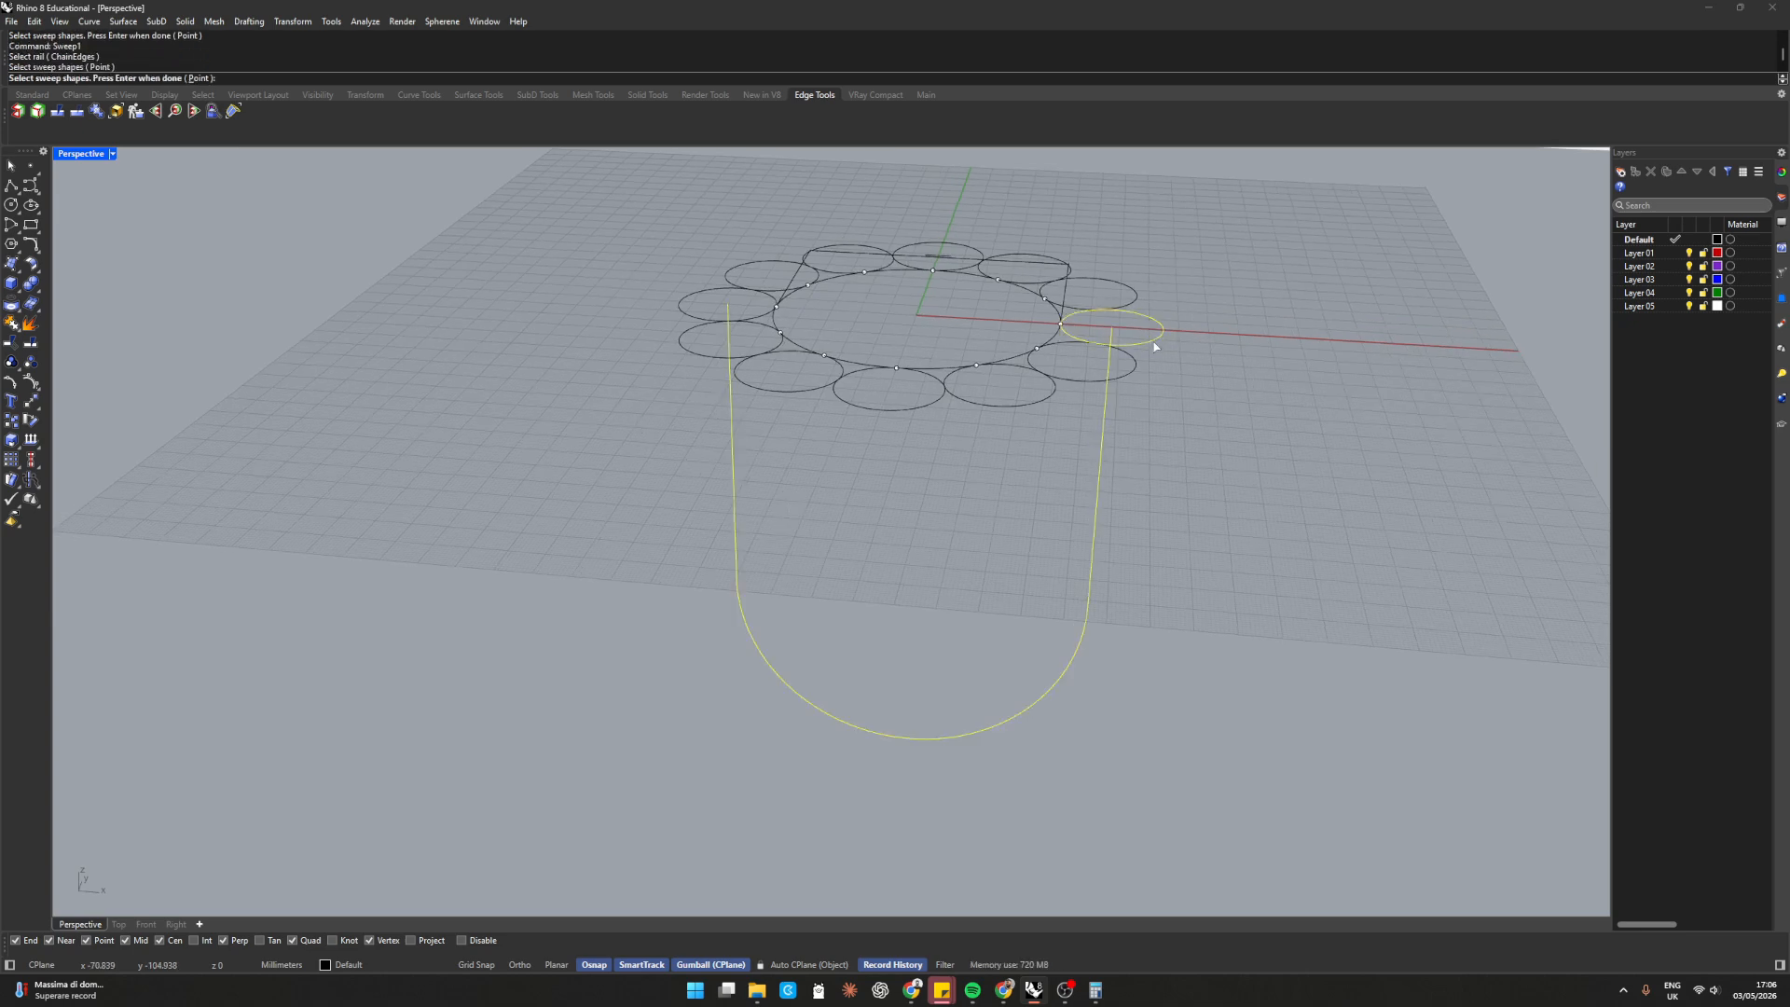
pyautogui.click(701, 297)
pyautogui.press('Return')
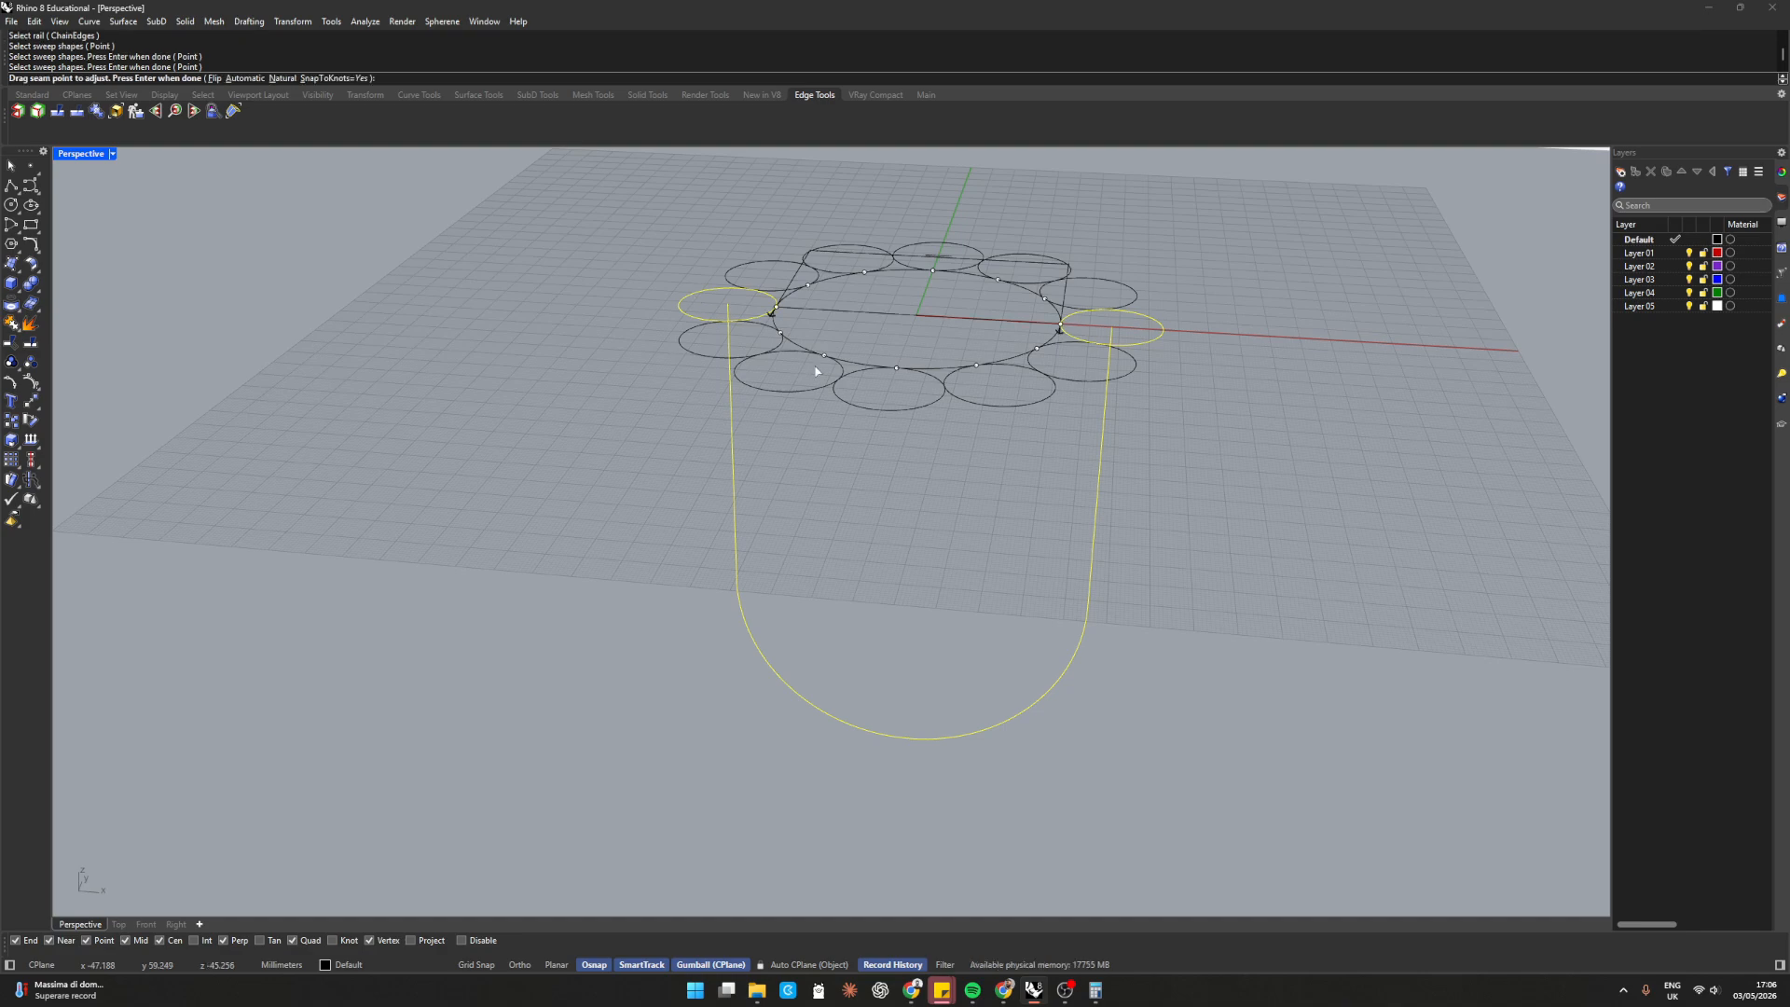
pyautogui.press('Return')
pyautogui.moveTo(971, 499)
pyautogui.mouseDown(button='right')
pyautogui.moveTo(948, 473)
pyautogui.moveTo(961, 483)
pyautogui.mouseUp(button='right')
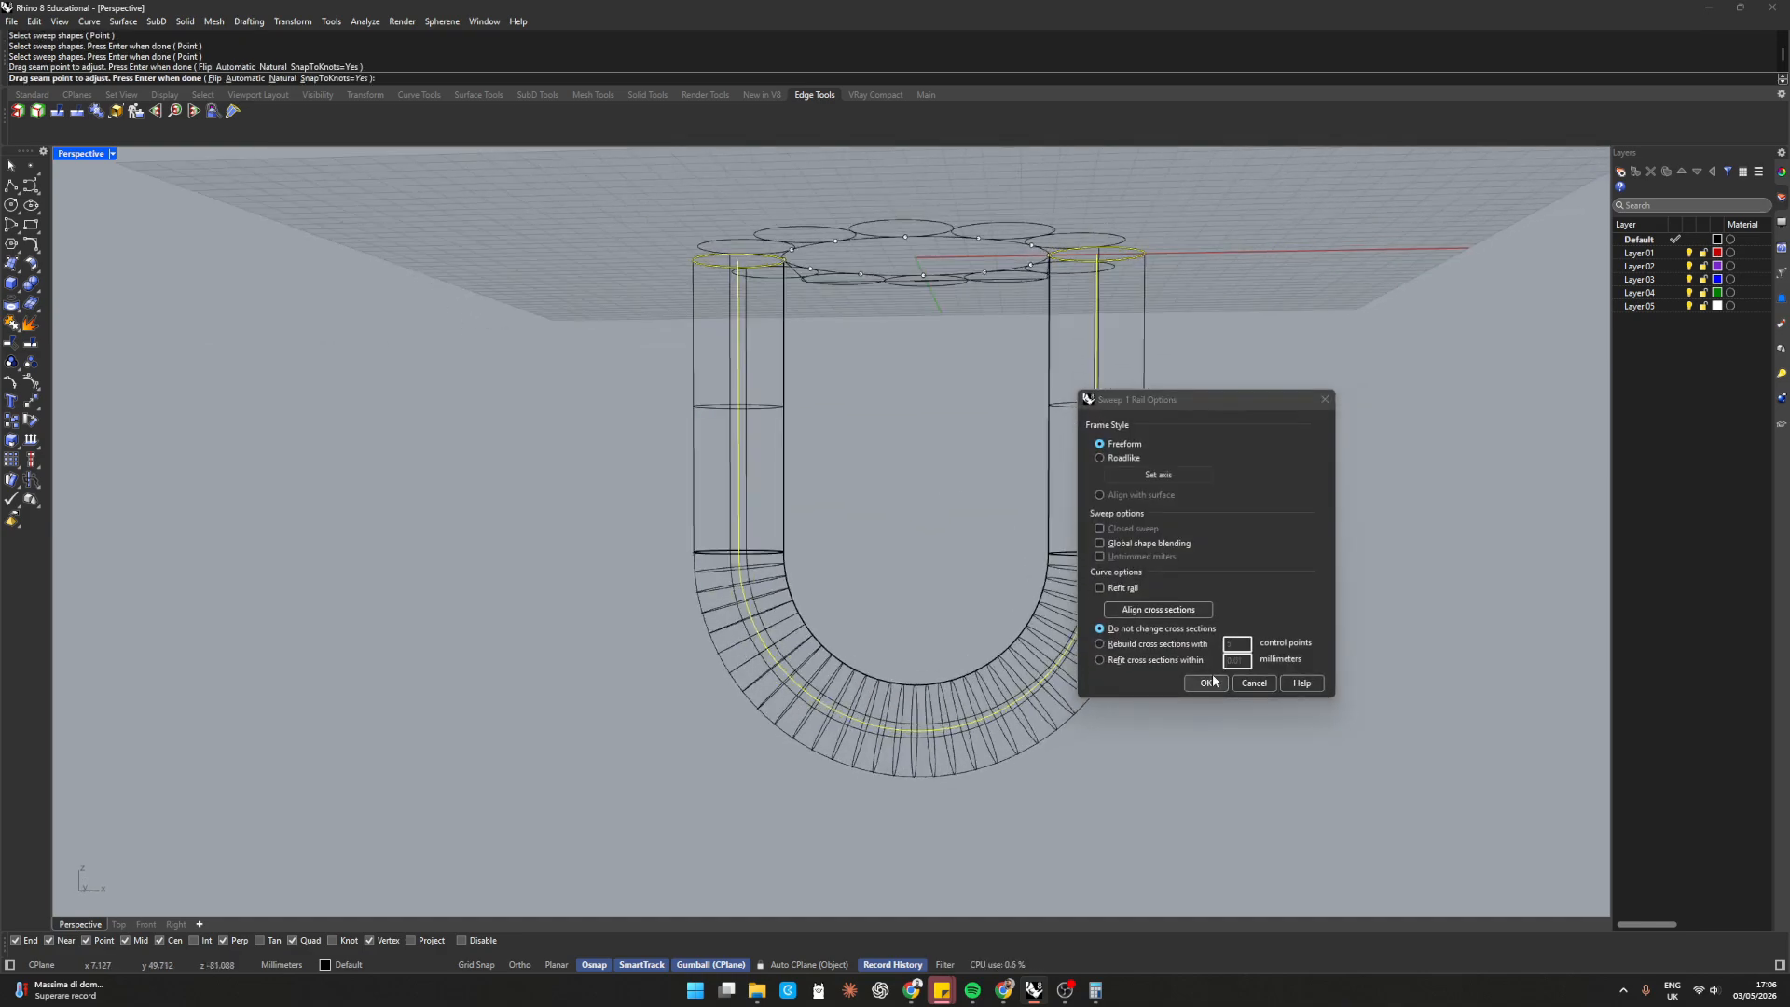
pyautogui.click(1205, 683)
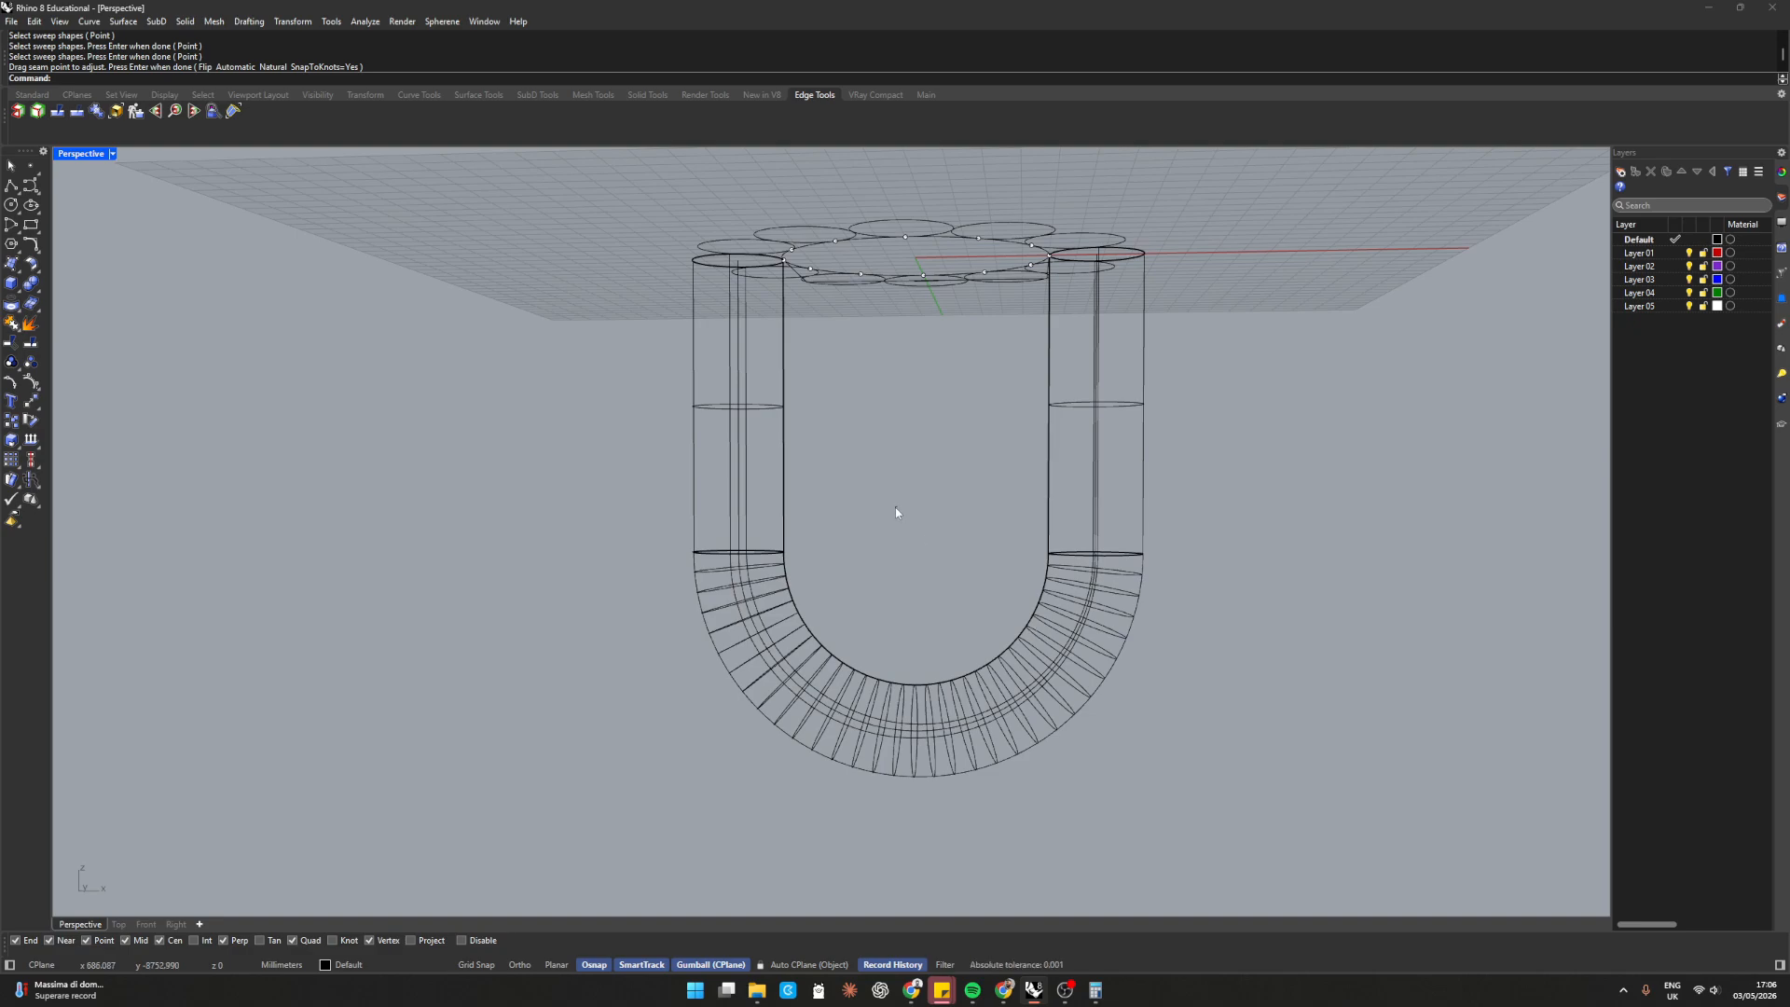
# Polar-array the U-shaped tube around the origin with 12 items over 360 degrees
pyautogui.moveTo(895, 507); pyautogui.dragTo(1053, 485, button='right')
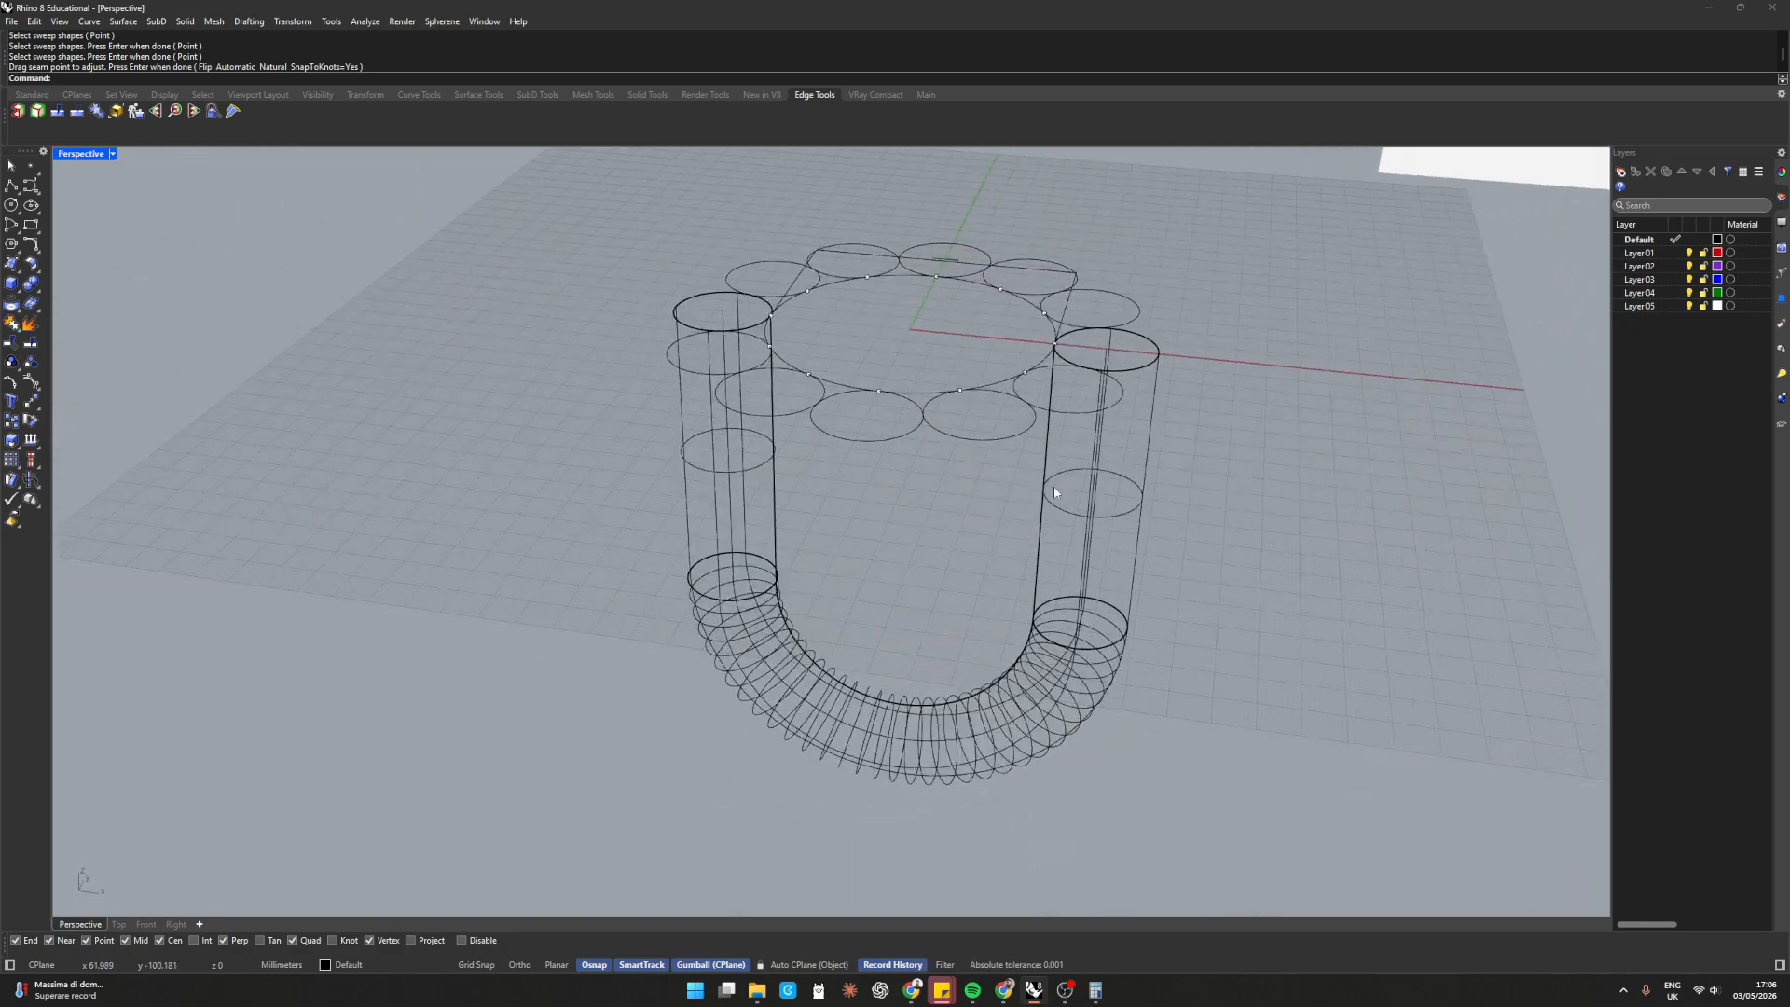
pyautogui.click(1048, 476)
pyautogui.scroll(-5, 1023, 471)
pyautogui.scroll(3, 1012, 450)
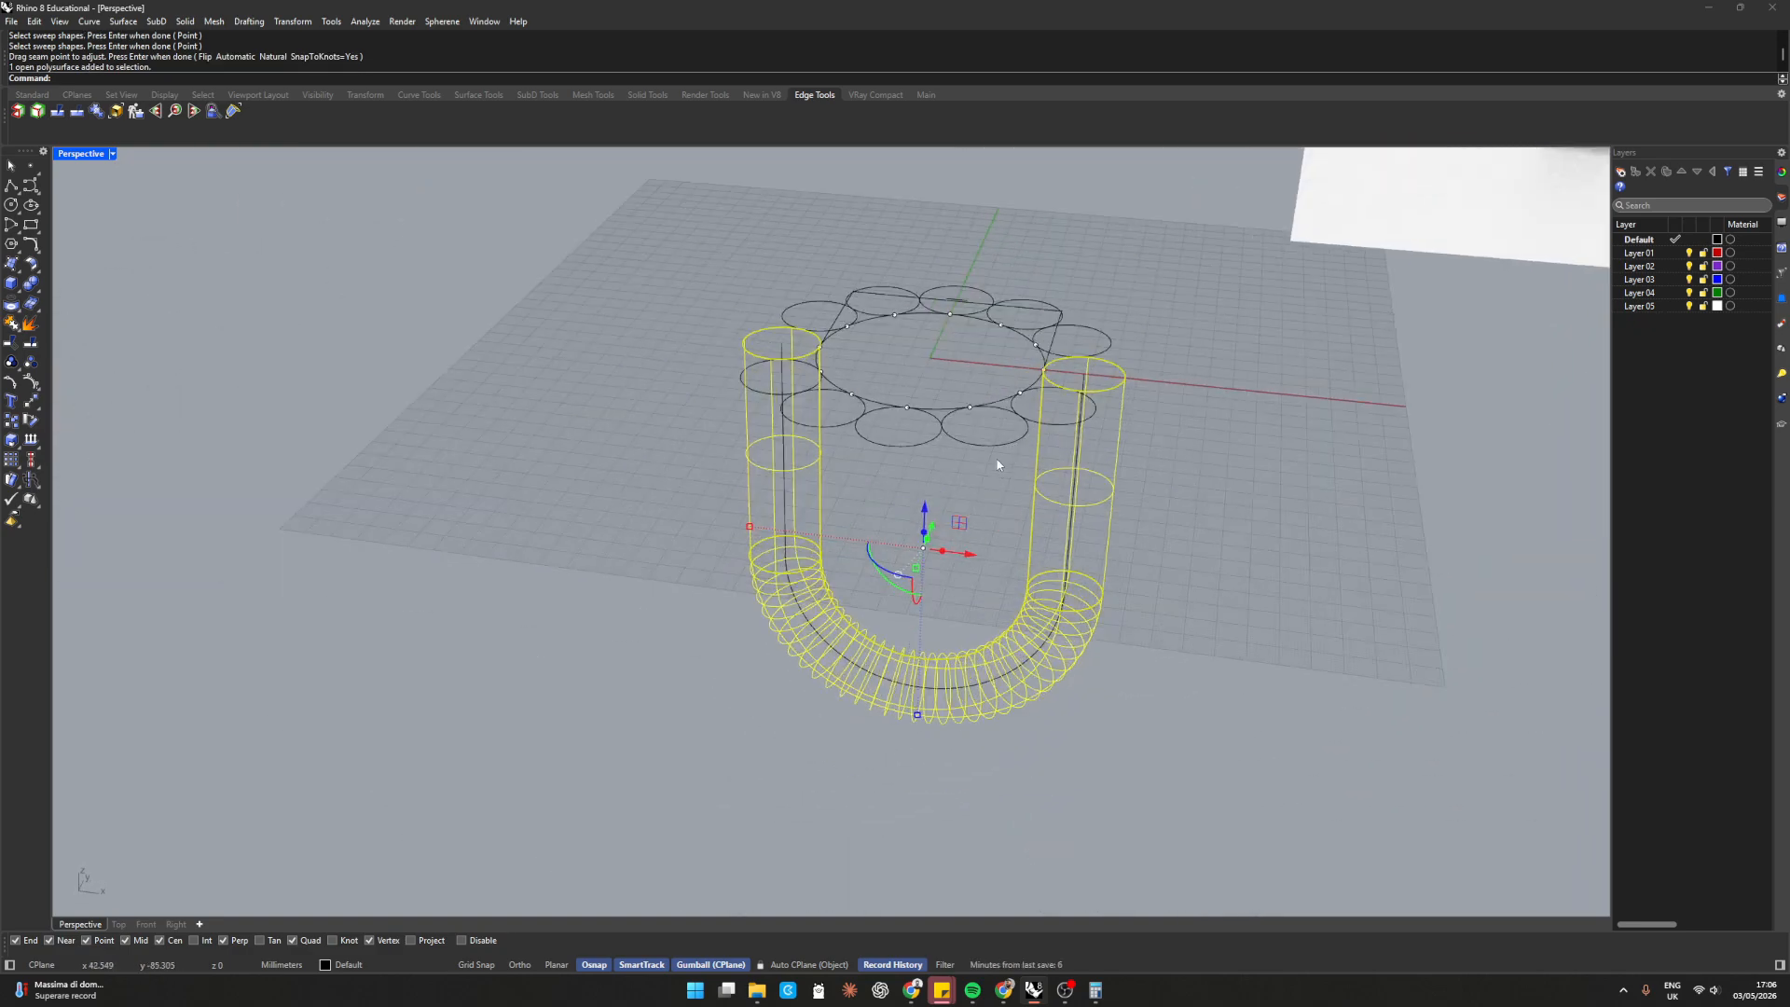
pyautogui.write('ap')
pyautogui.press('Return')
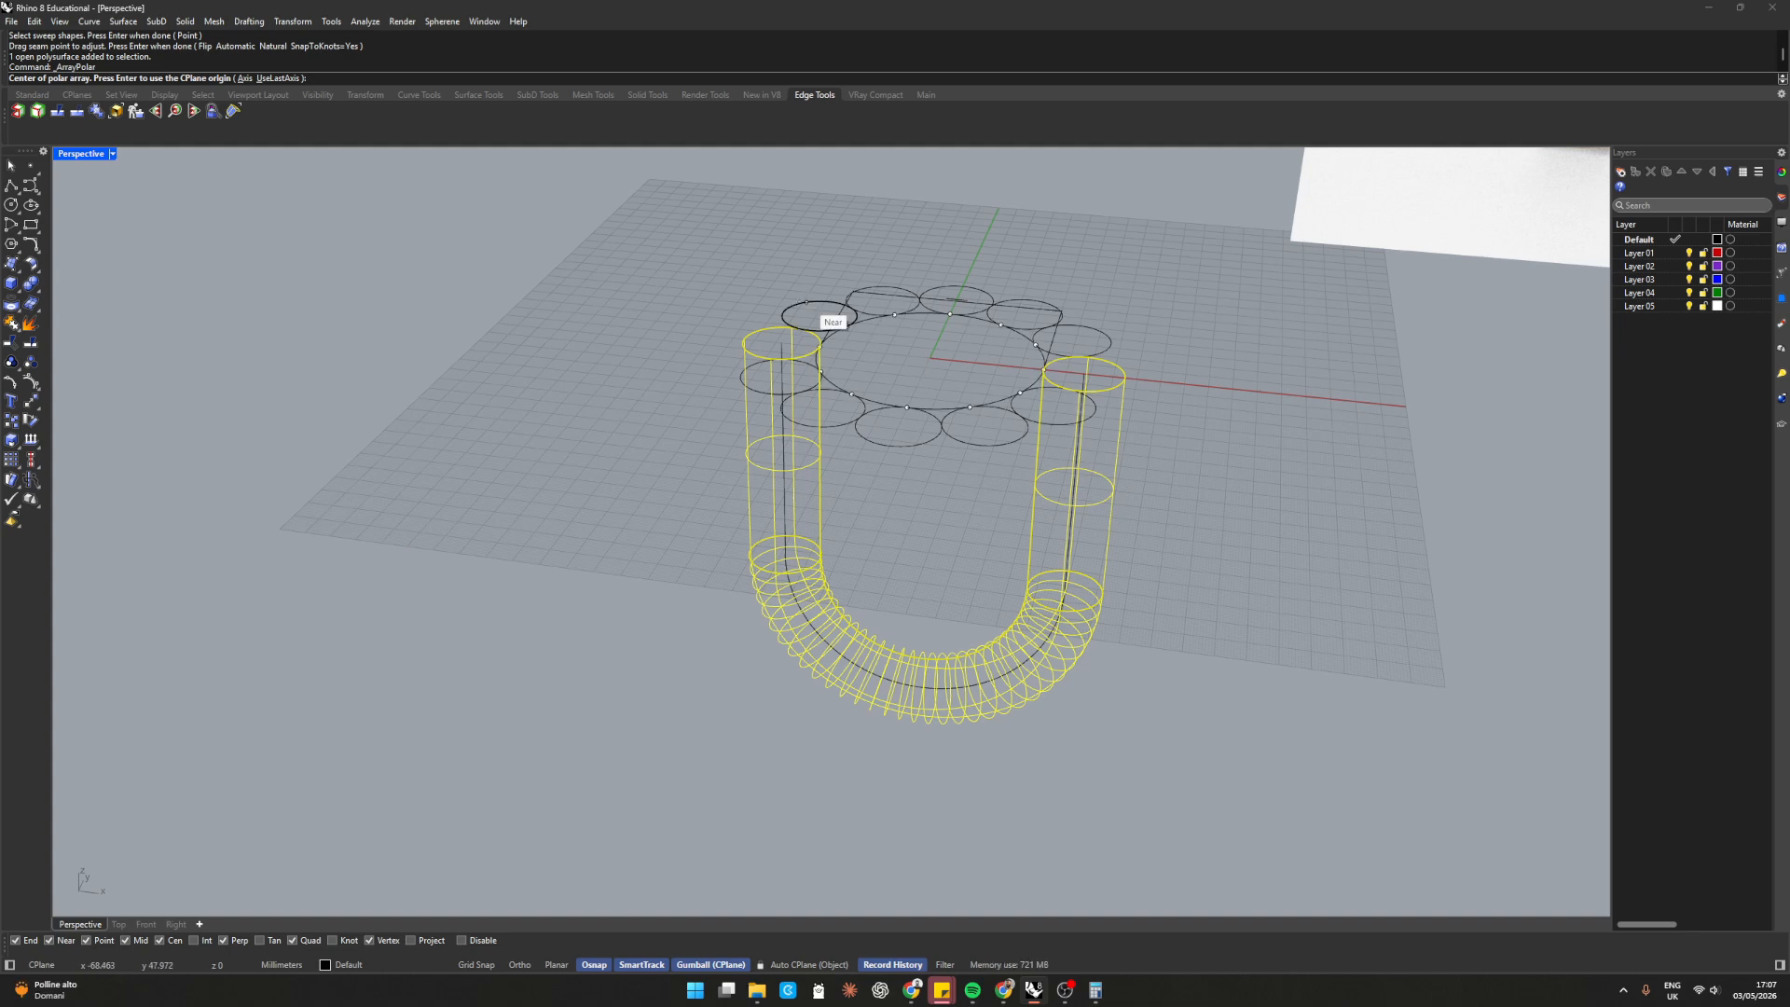
pyautogui.write('0')
pyautogui.press('Return')
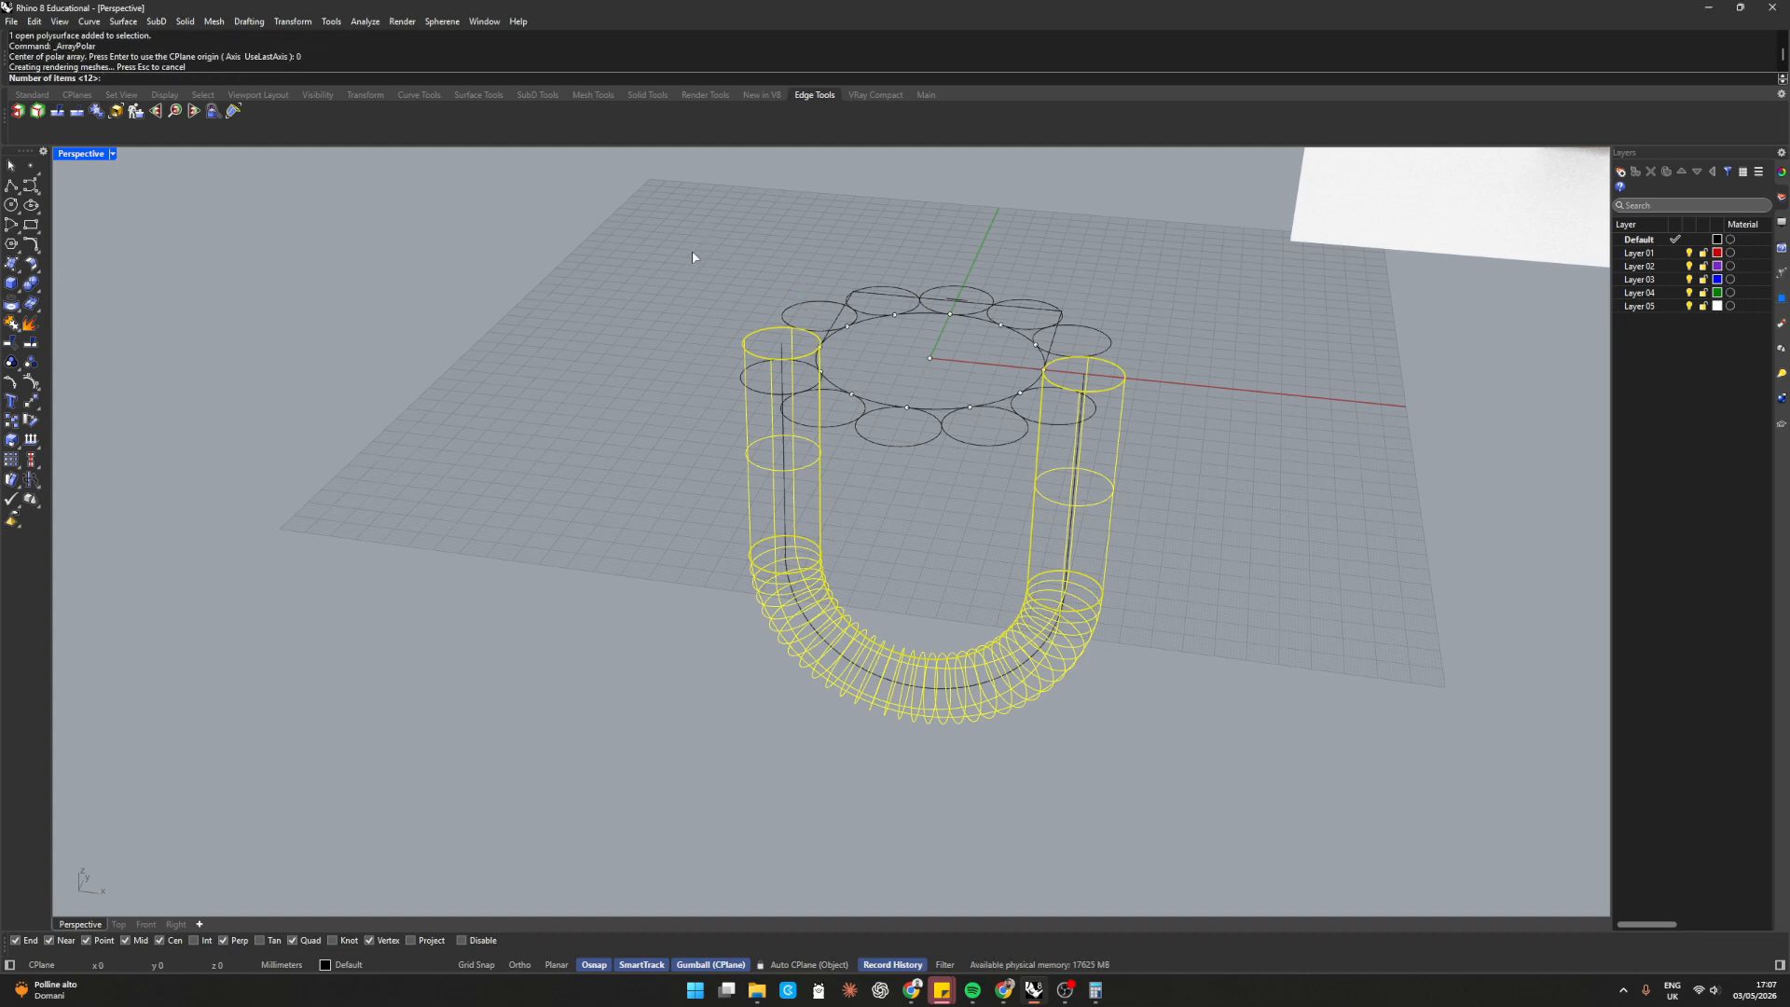
pyautogui.press('Return')
pyautogui.press('Return')
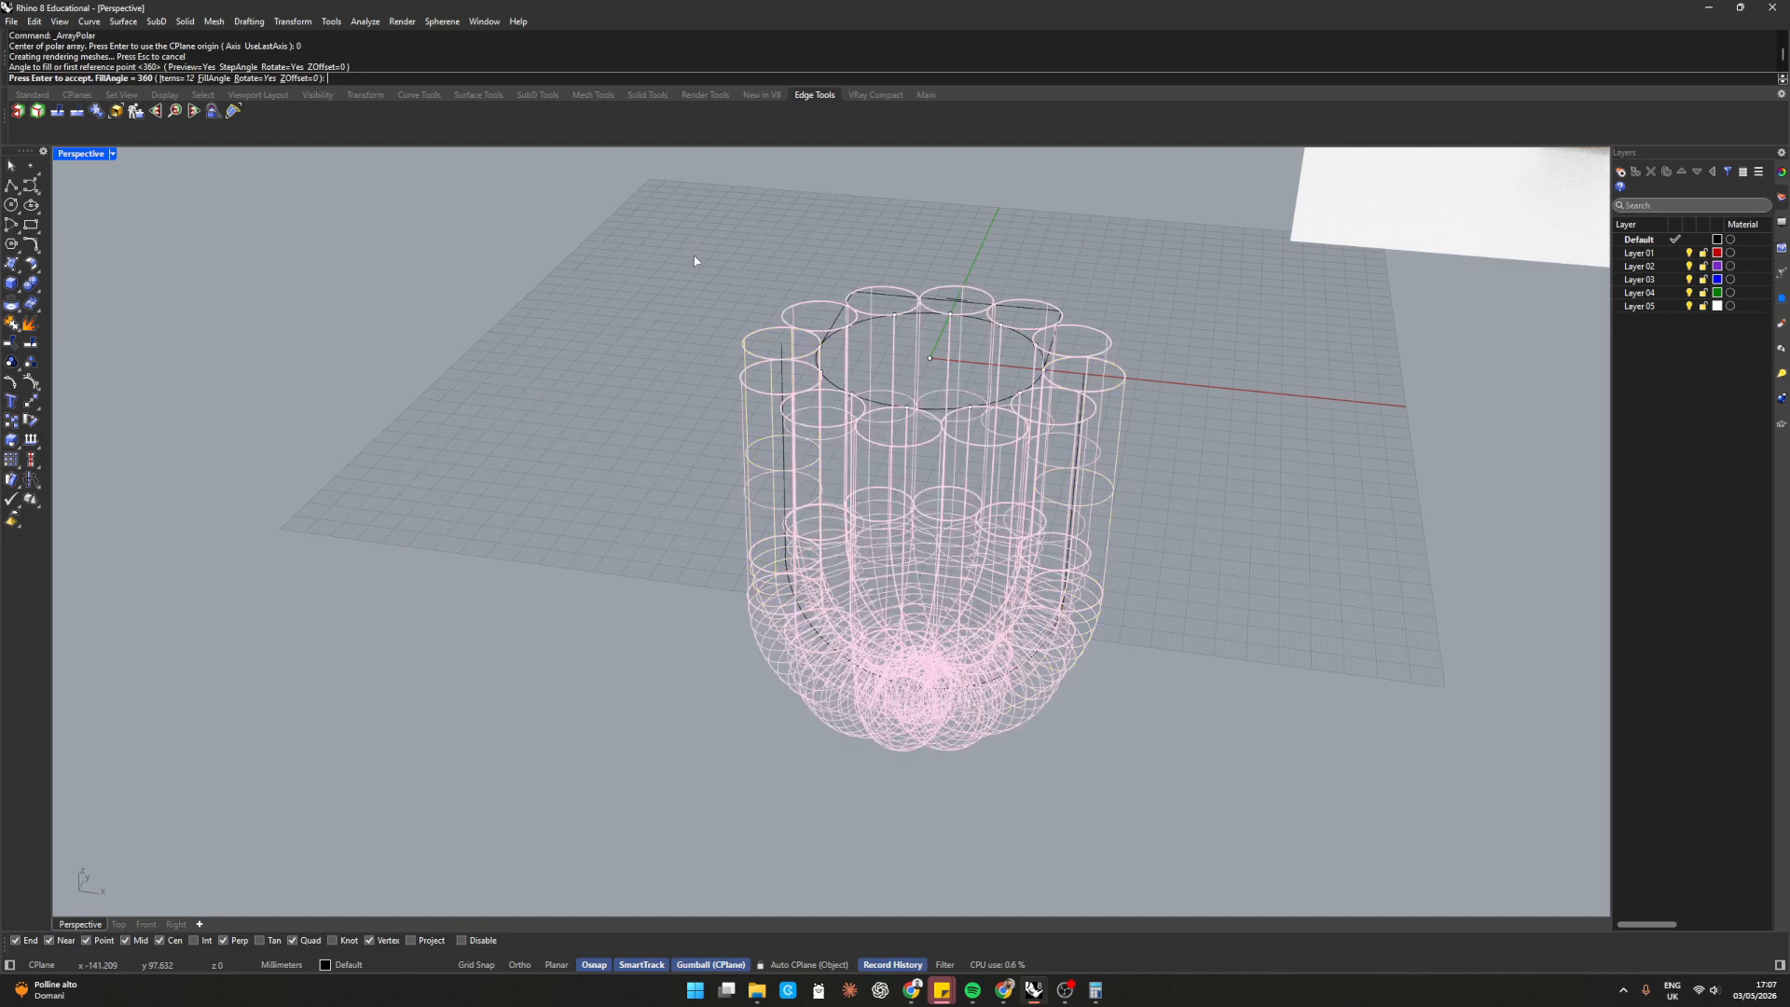
pyautogui.press('Return')
pyautogui.click(684, 316)
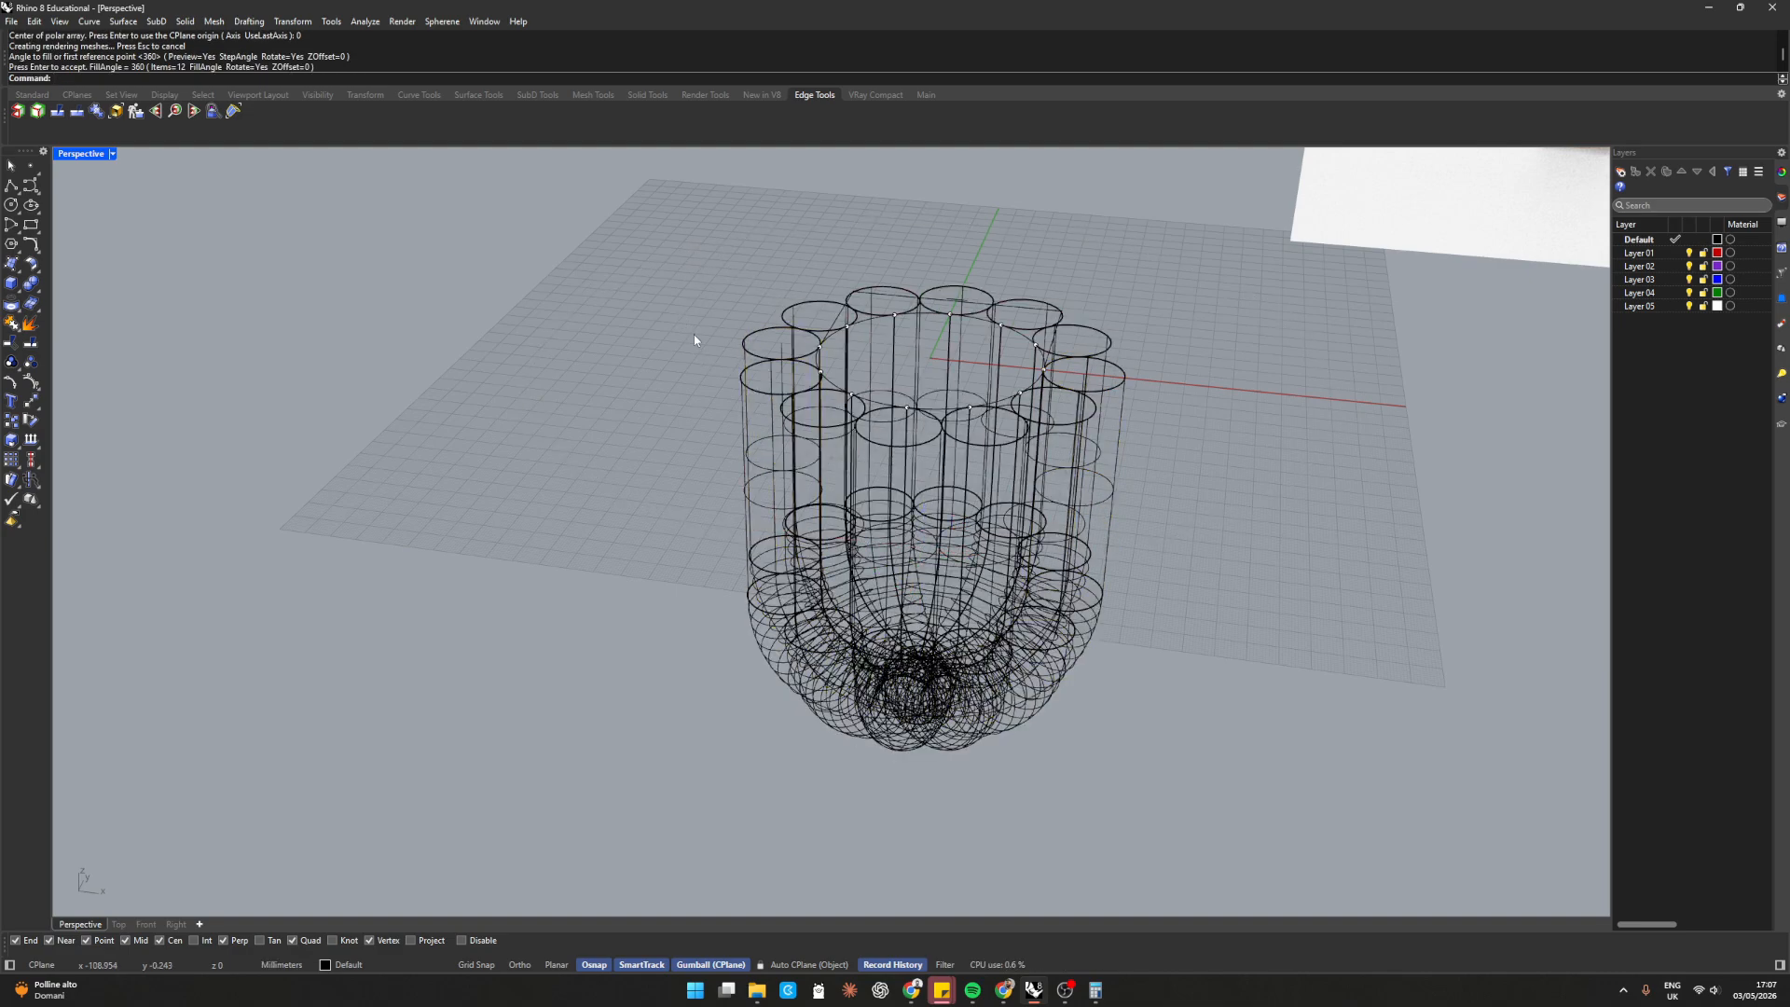
# Set the Perspective viewport to Shaded display
pyautogui.moveTo(694, 334); pyautogui.dragTo(657, 322, button='right')
pyautogui.click(113, 154)
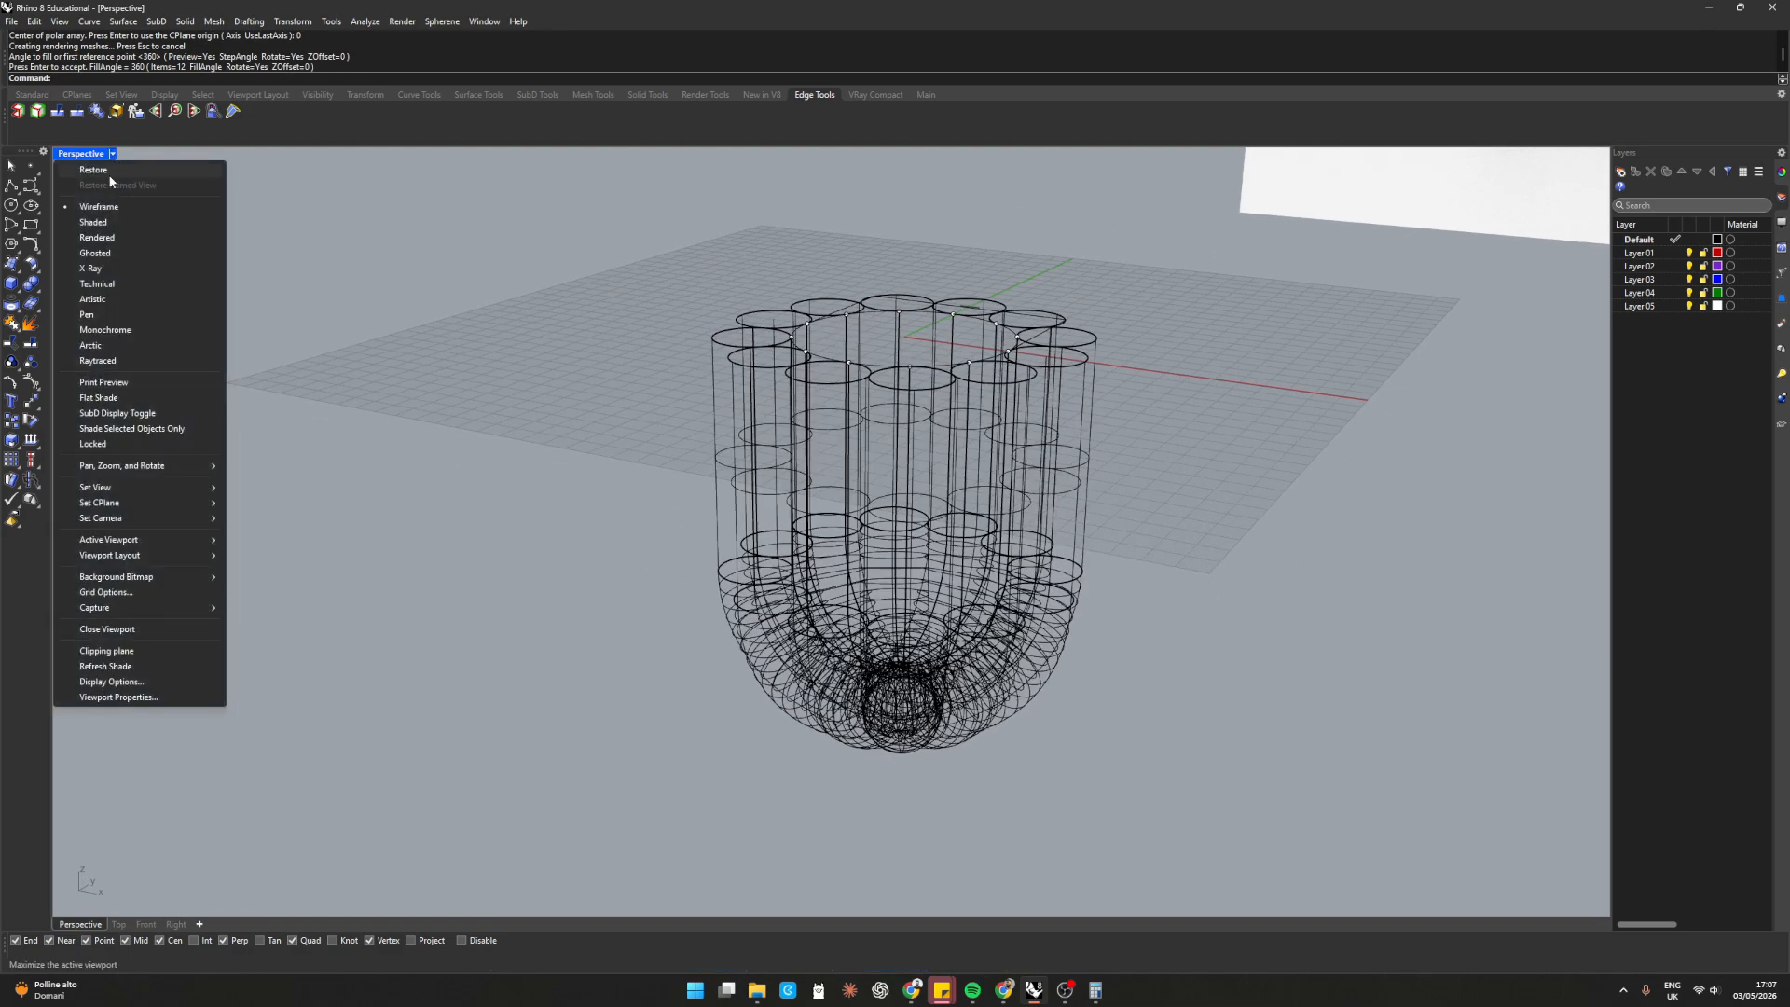
pyautogui.click(116, 220)
pyautogui.moveTo(548, 404); pyautogui.dragTo(577, 531, button='right')
# Delete both coincident U-shaped tubes at one position of the array and accept breaking their history
pyautogui.click(1120, 606)
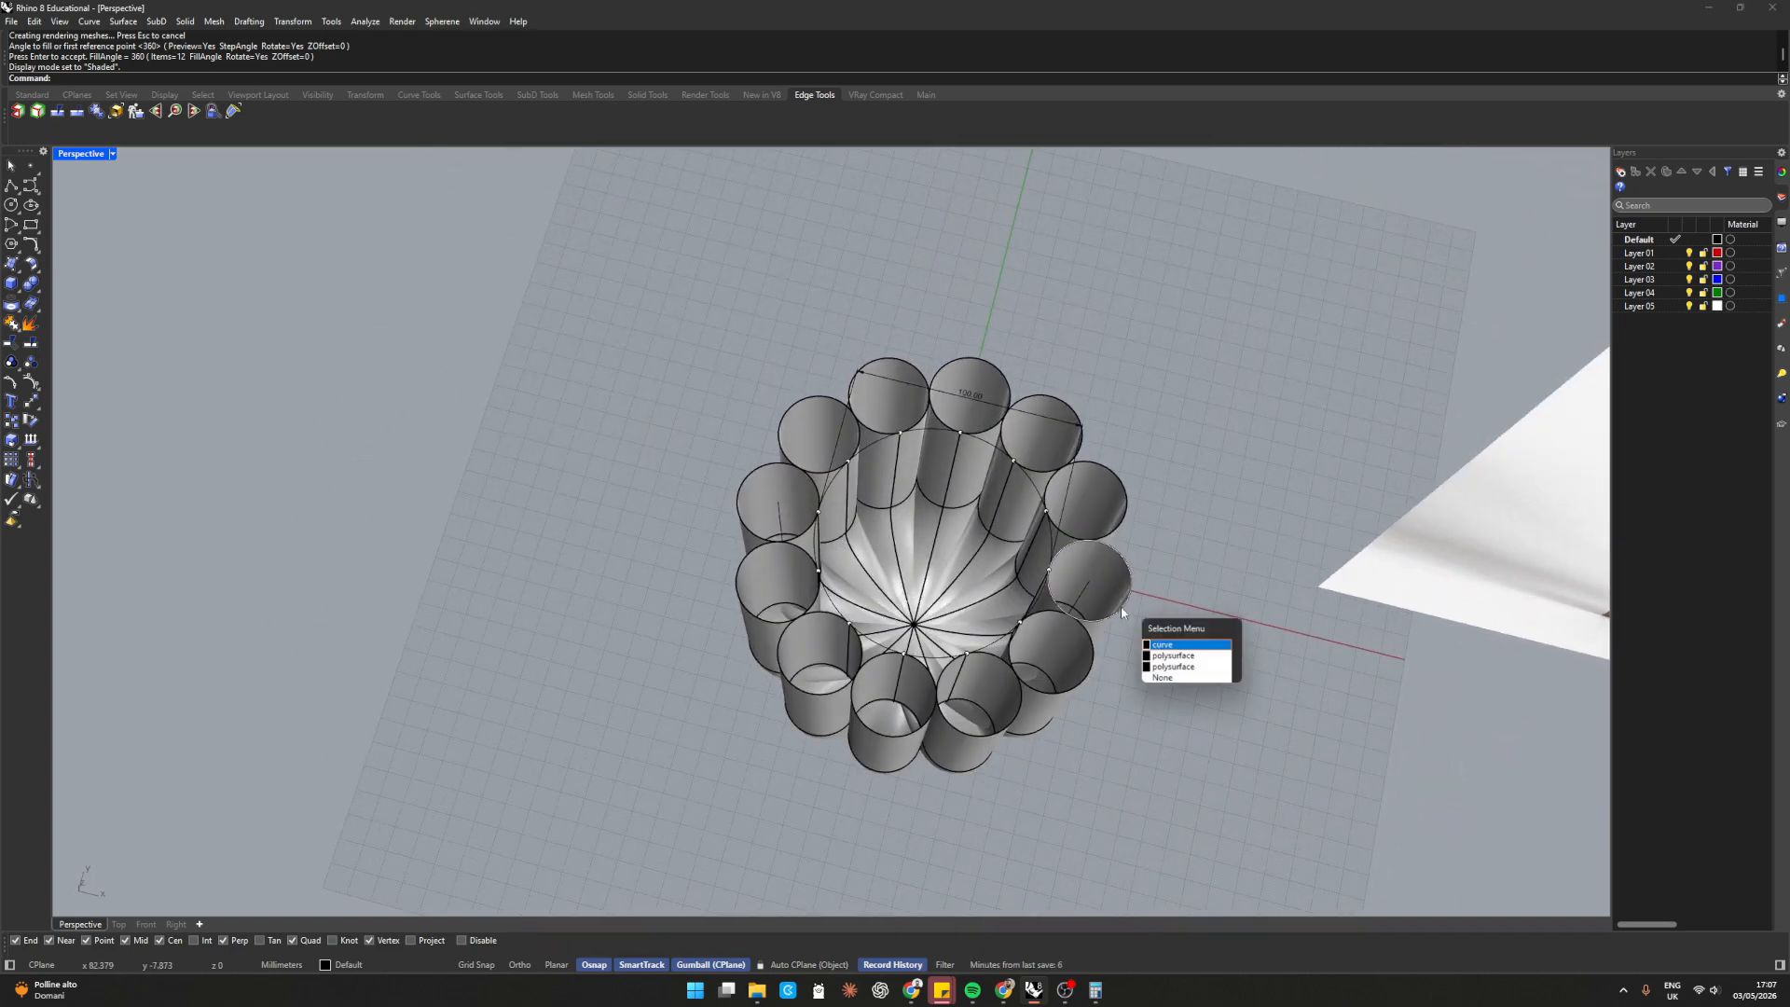
pyautogui.click(1165, 644)
pyautogui.moveTo(1150, 527); pyautogui.dragTo(1039, 611, button='right')
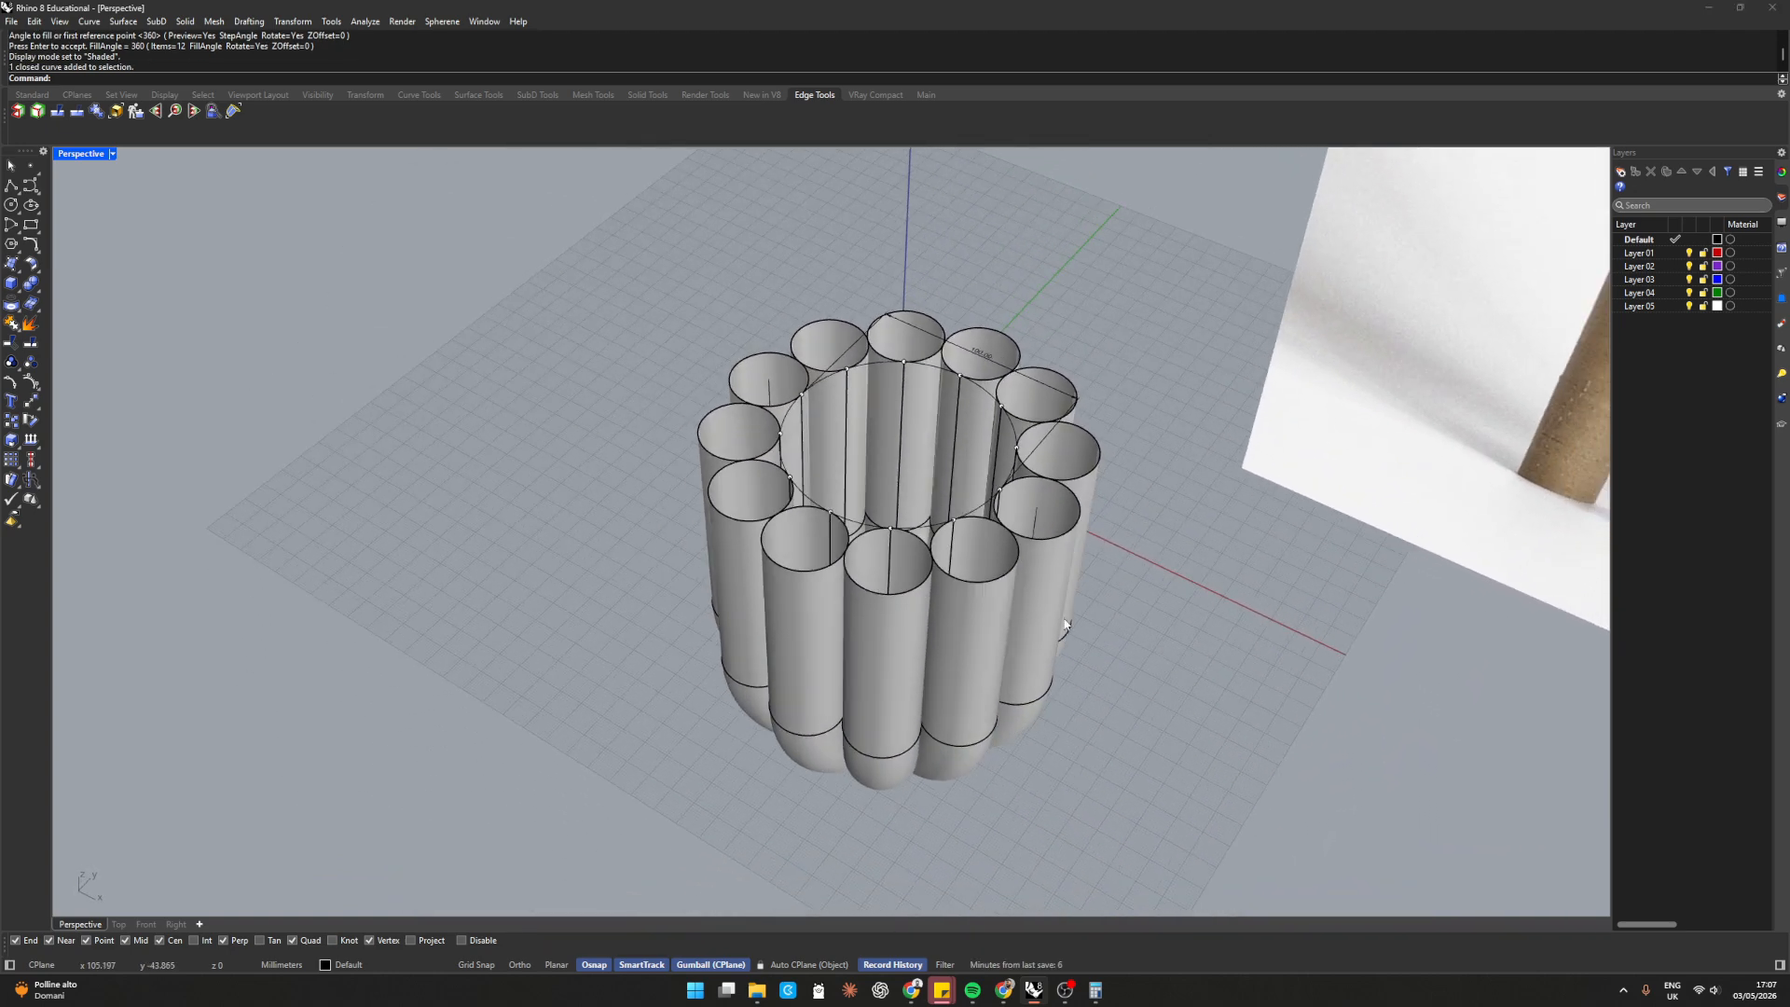
pyautogui.click(1040, 612)
pyautogui.click(1097, 650)
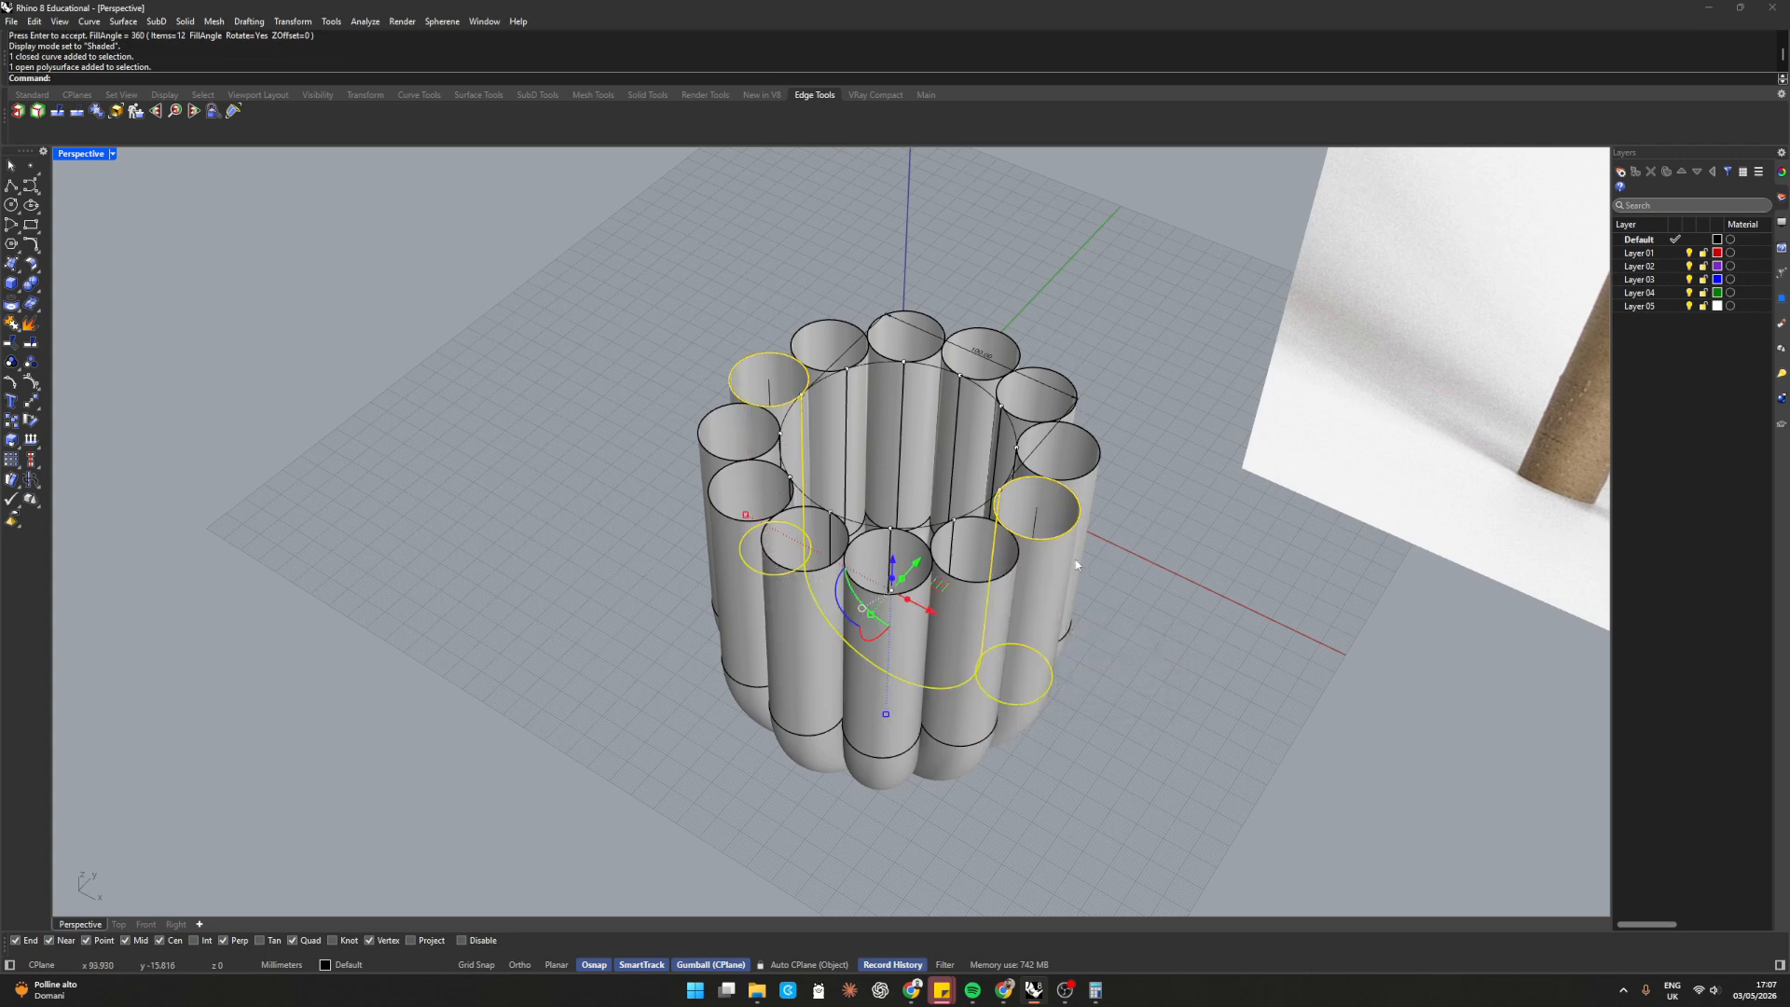
pyautogui.click(1059, 634)
pyautogui.click(1110, 662)
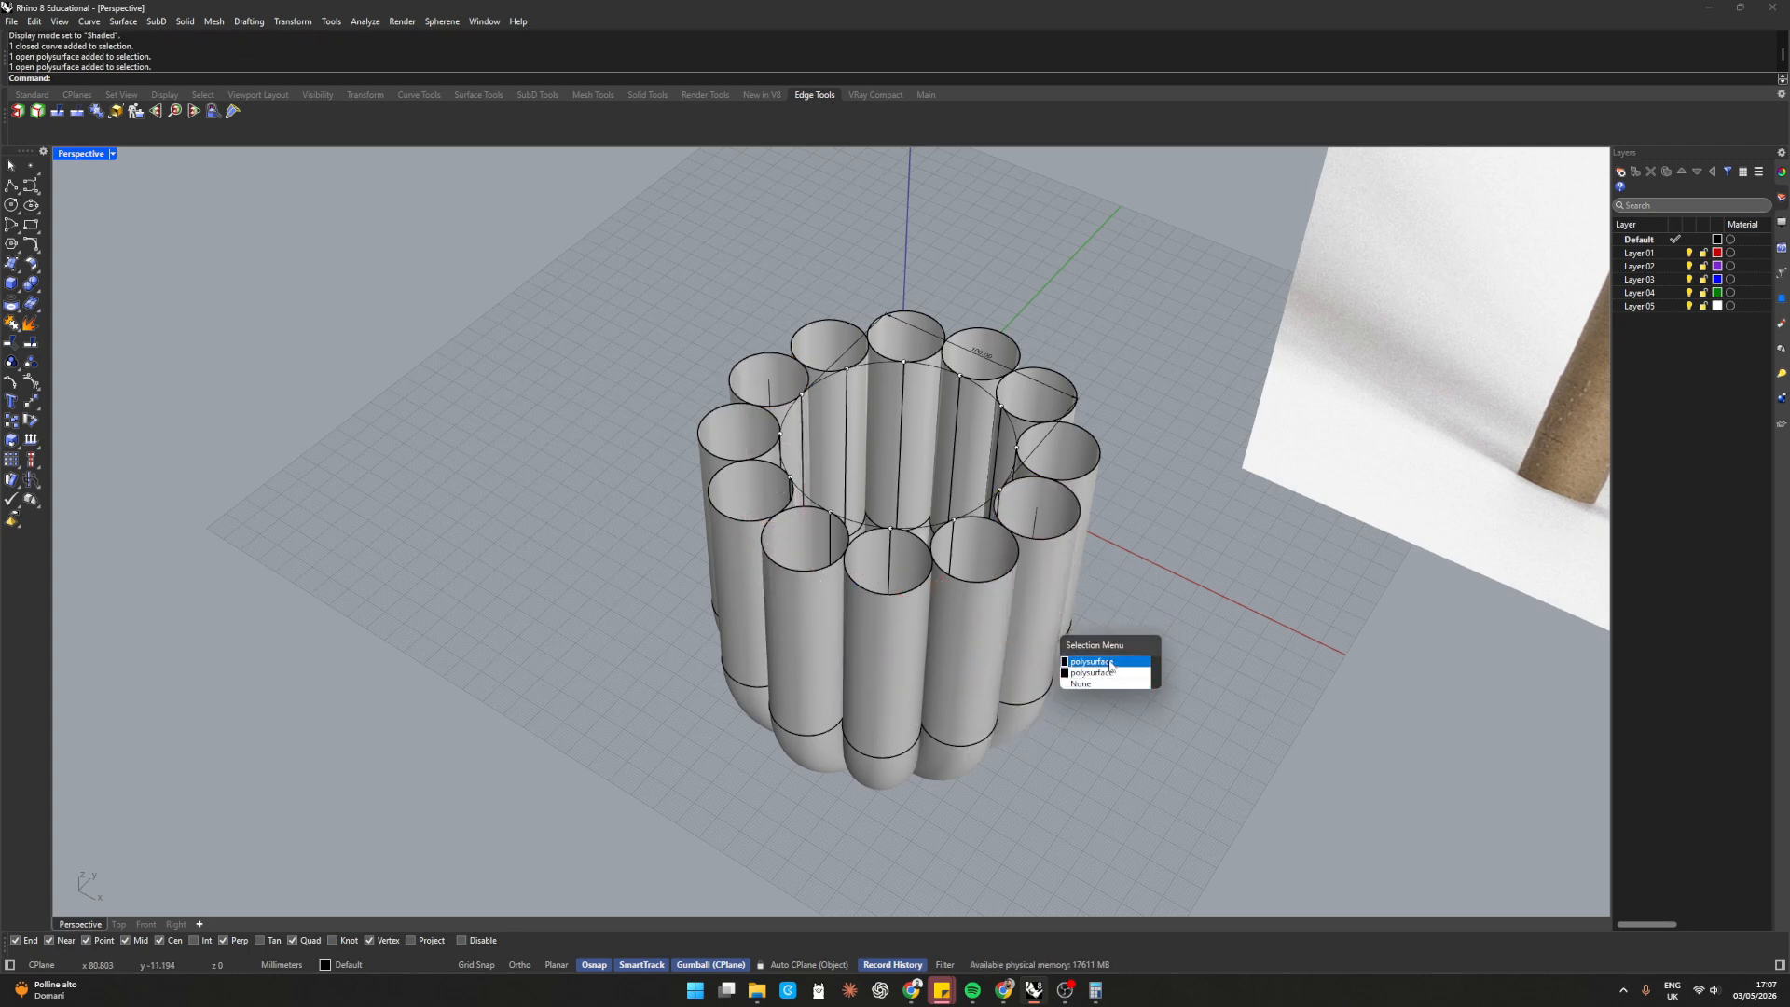
pyautogui.press('Delete')
pyautogui.click(1040, 683)
pyautogui.press('Delete')
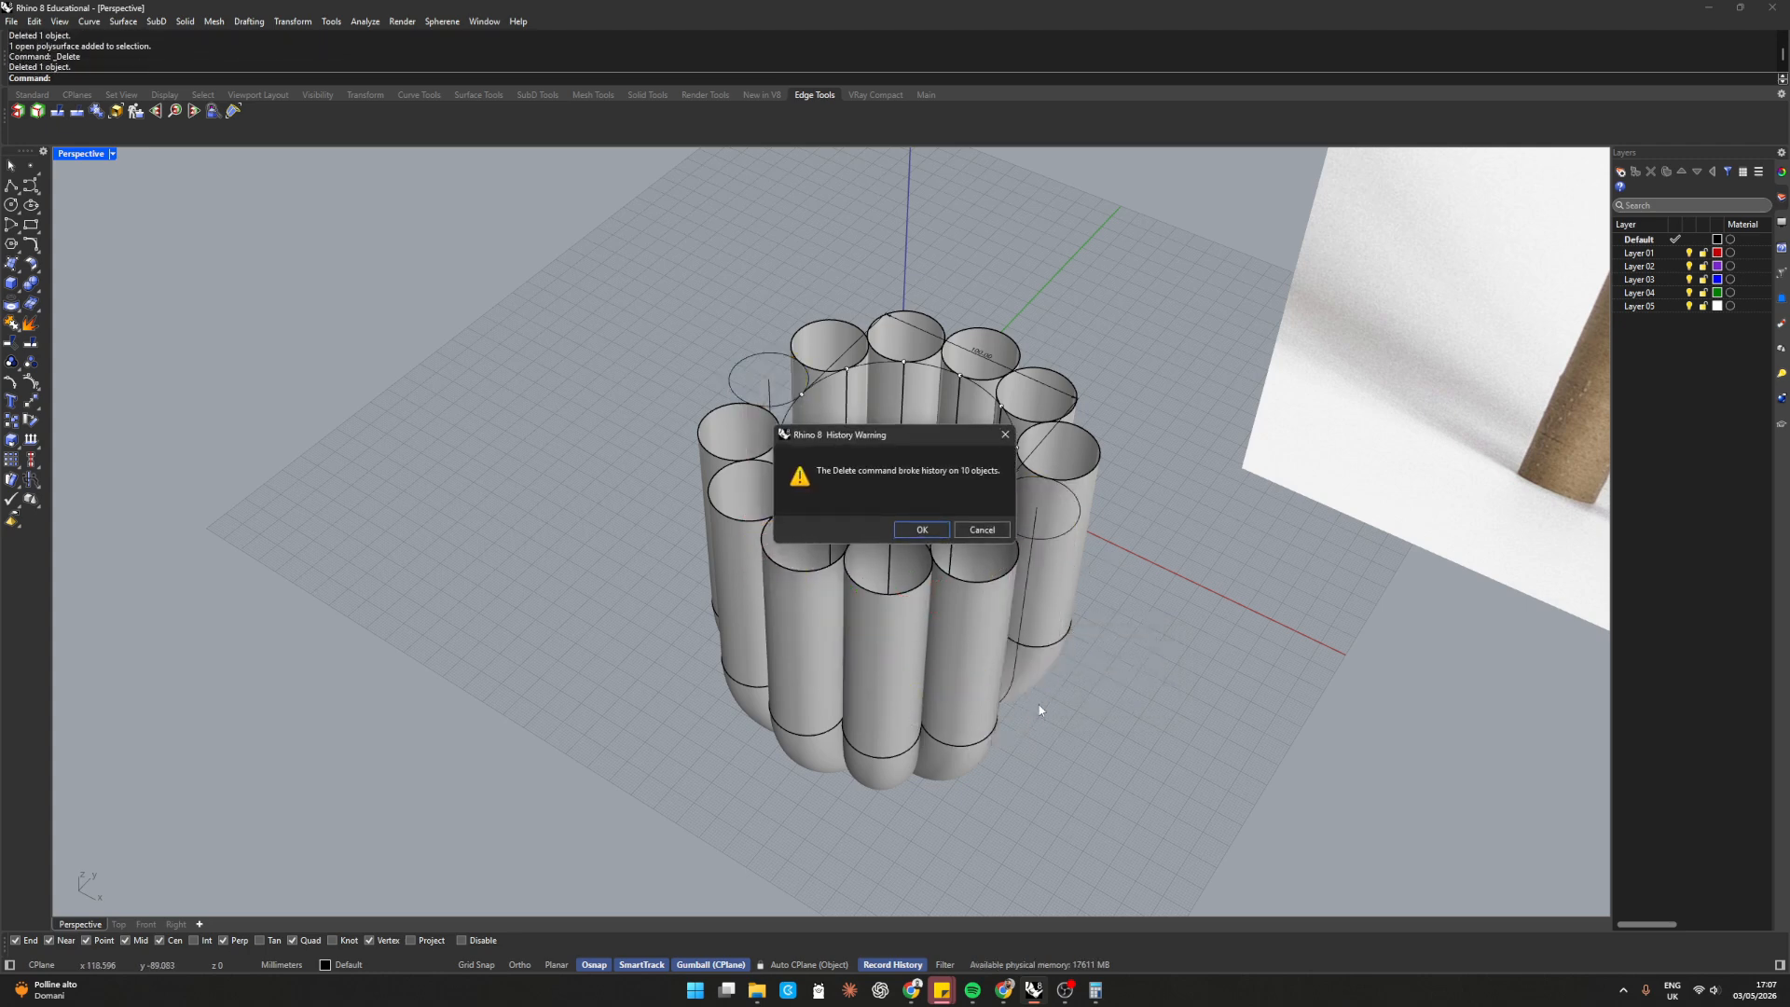
pyautogui.click(922, 530)
# Undo the tube deletions and the 12-item polar array
pyautogui.click(1071, 589)
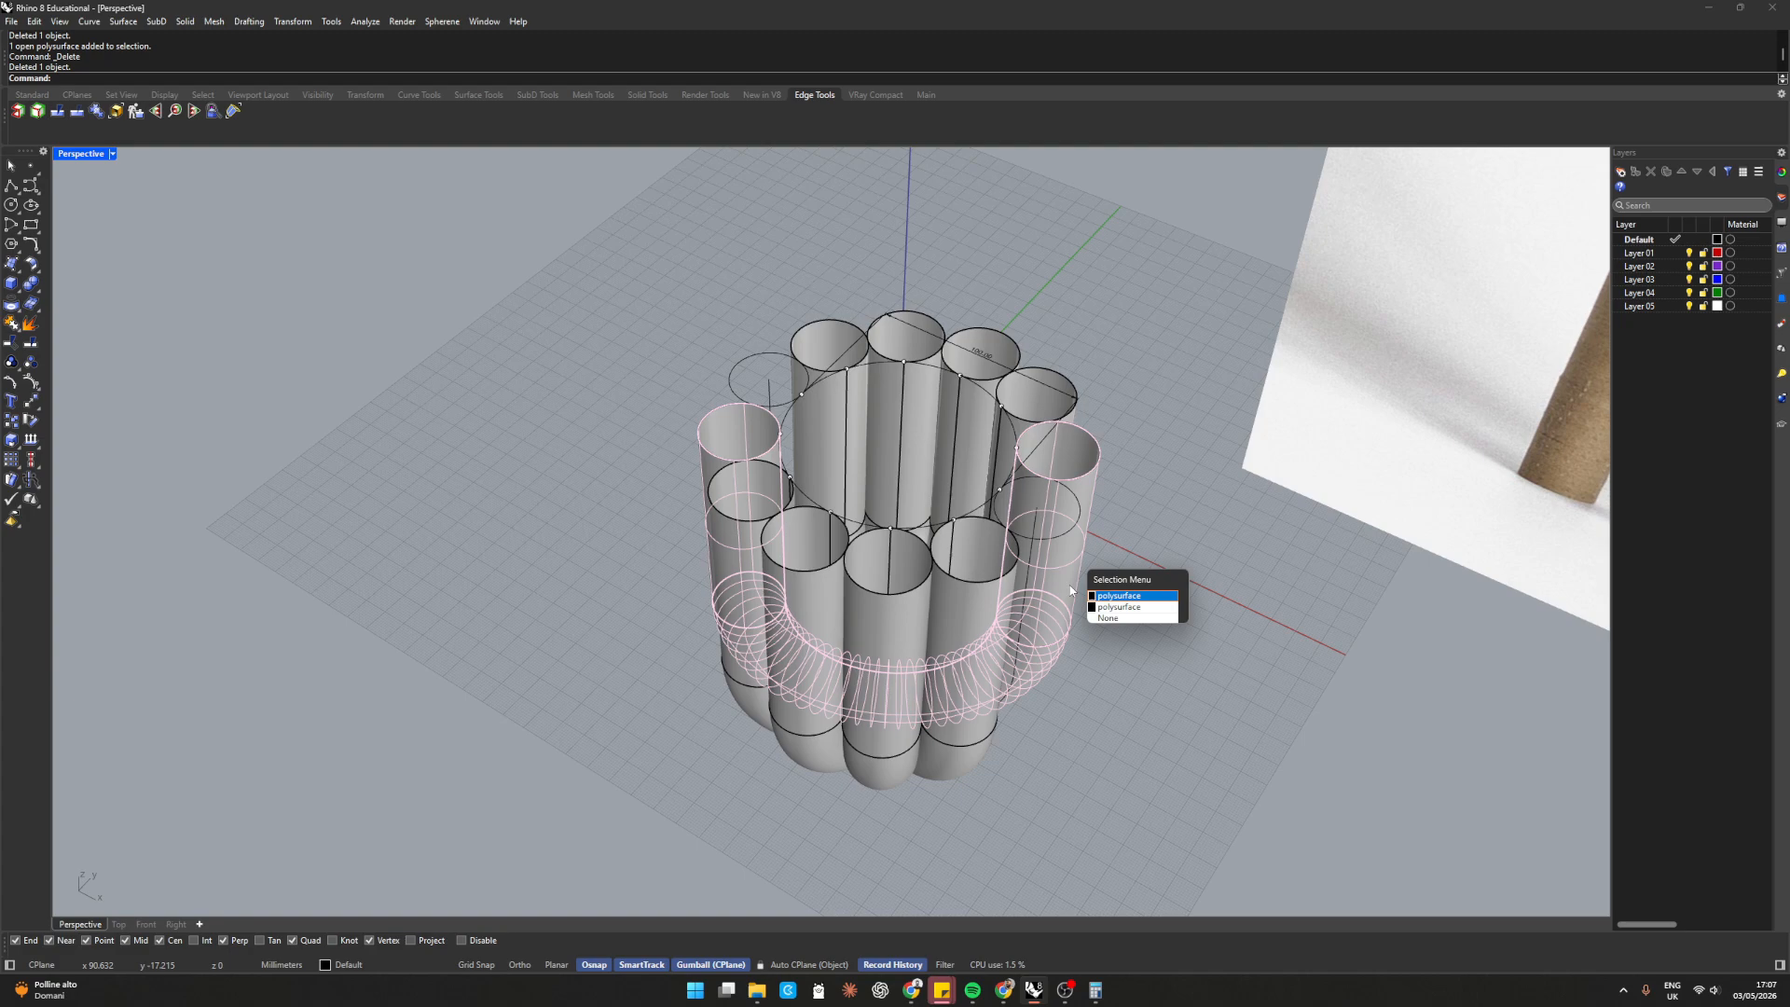
pyautogui.click(1136, 597)
pyautogui.moveTo(1149, 547); pyautogui.dragTo(1027, 546, button='right')
pyautogui.press('Escape')
pyautogui.hotkey('ctrl', 'z')
pyautogui.press('Delete')
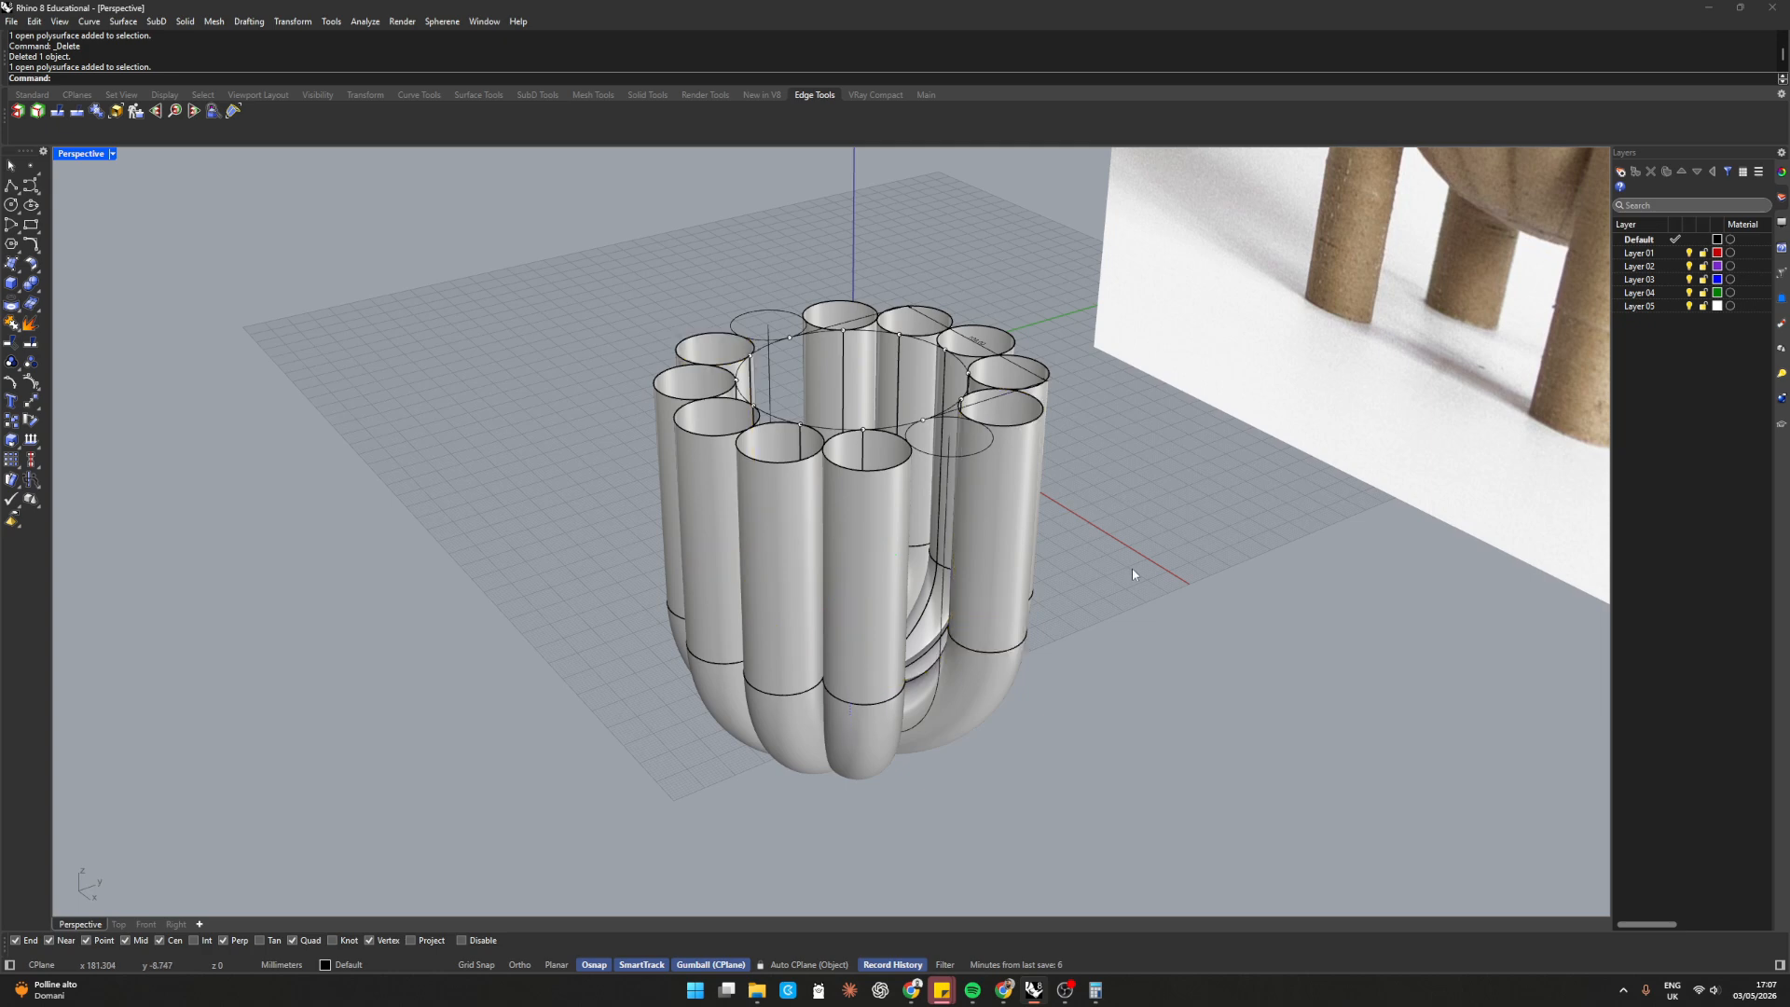
pyautogui.hotkey('ctrl', 'z')
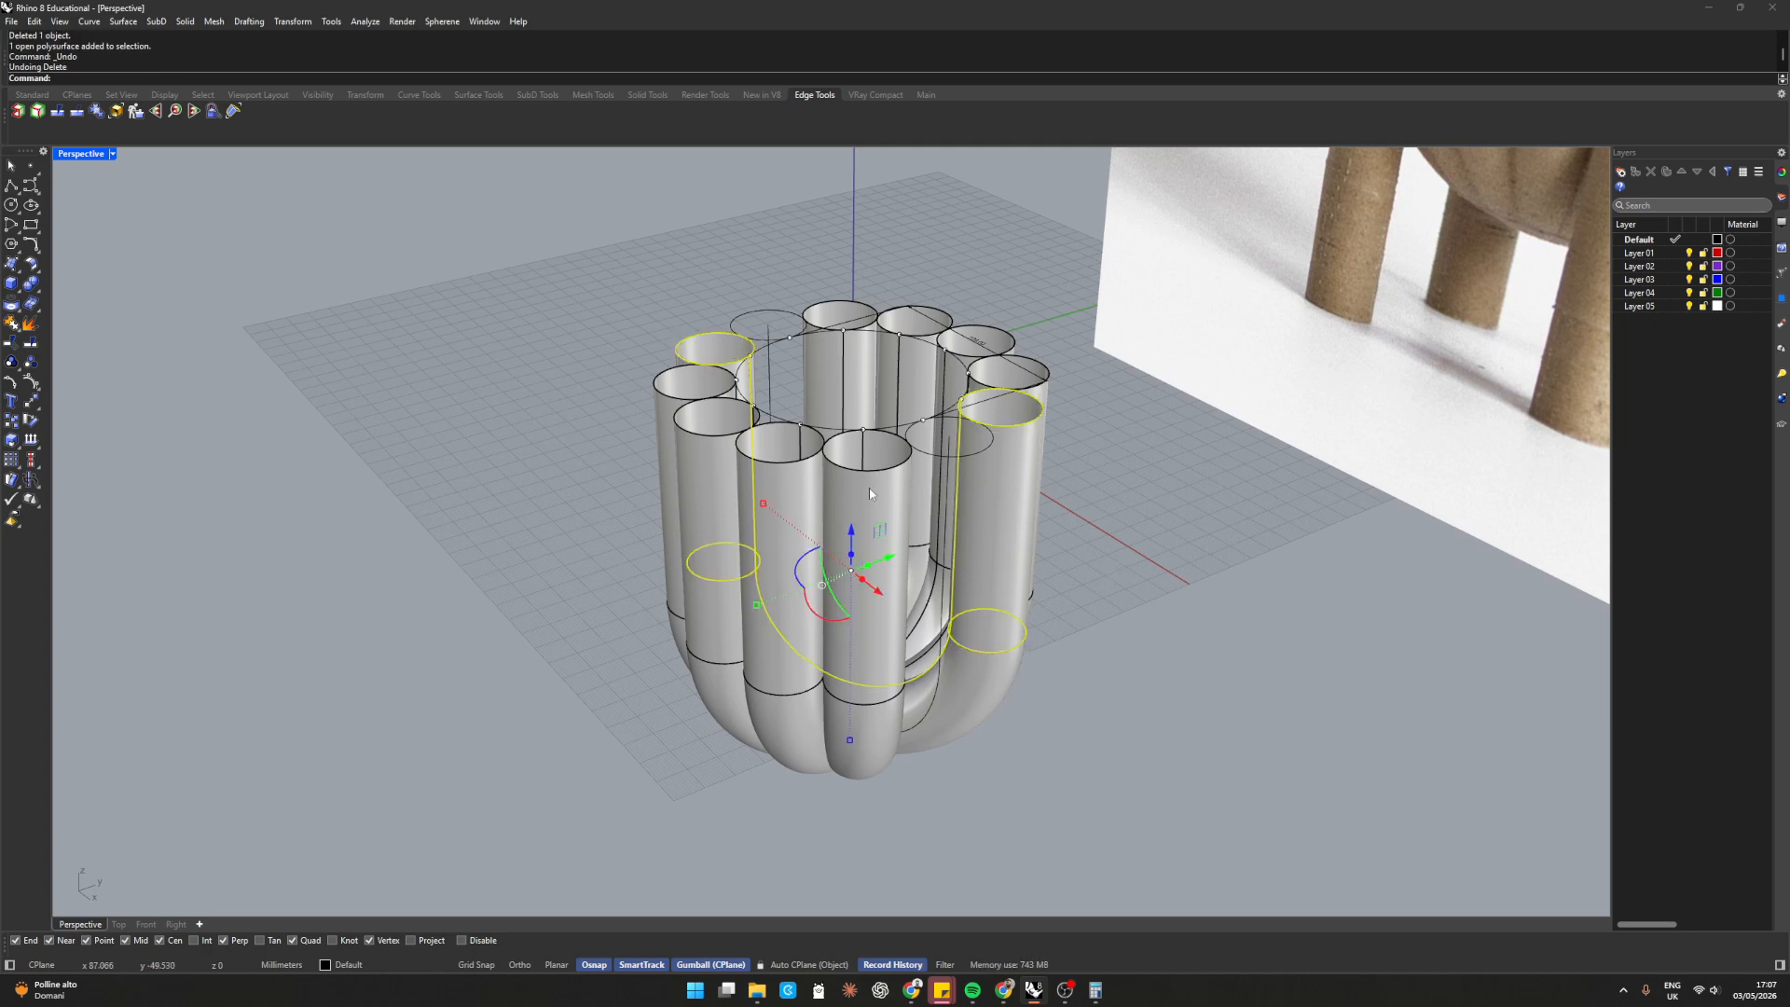
pyautogui.hotkey('ctrl', 'z')
pyautogui.hotkey('ctrl', 'z')
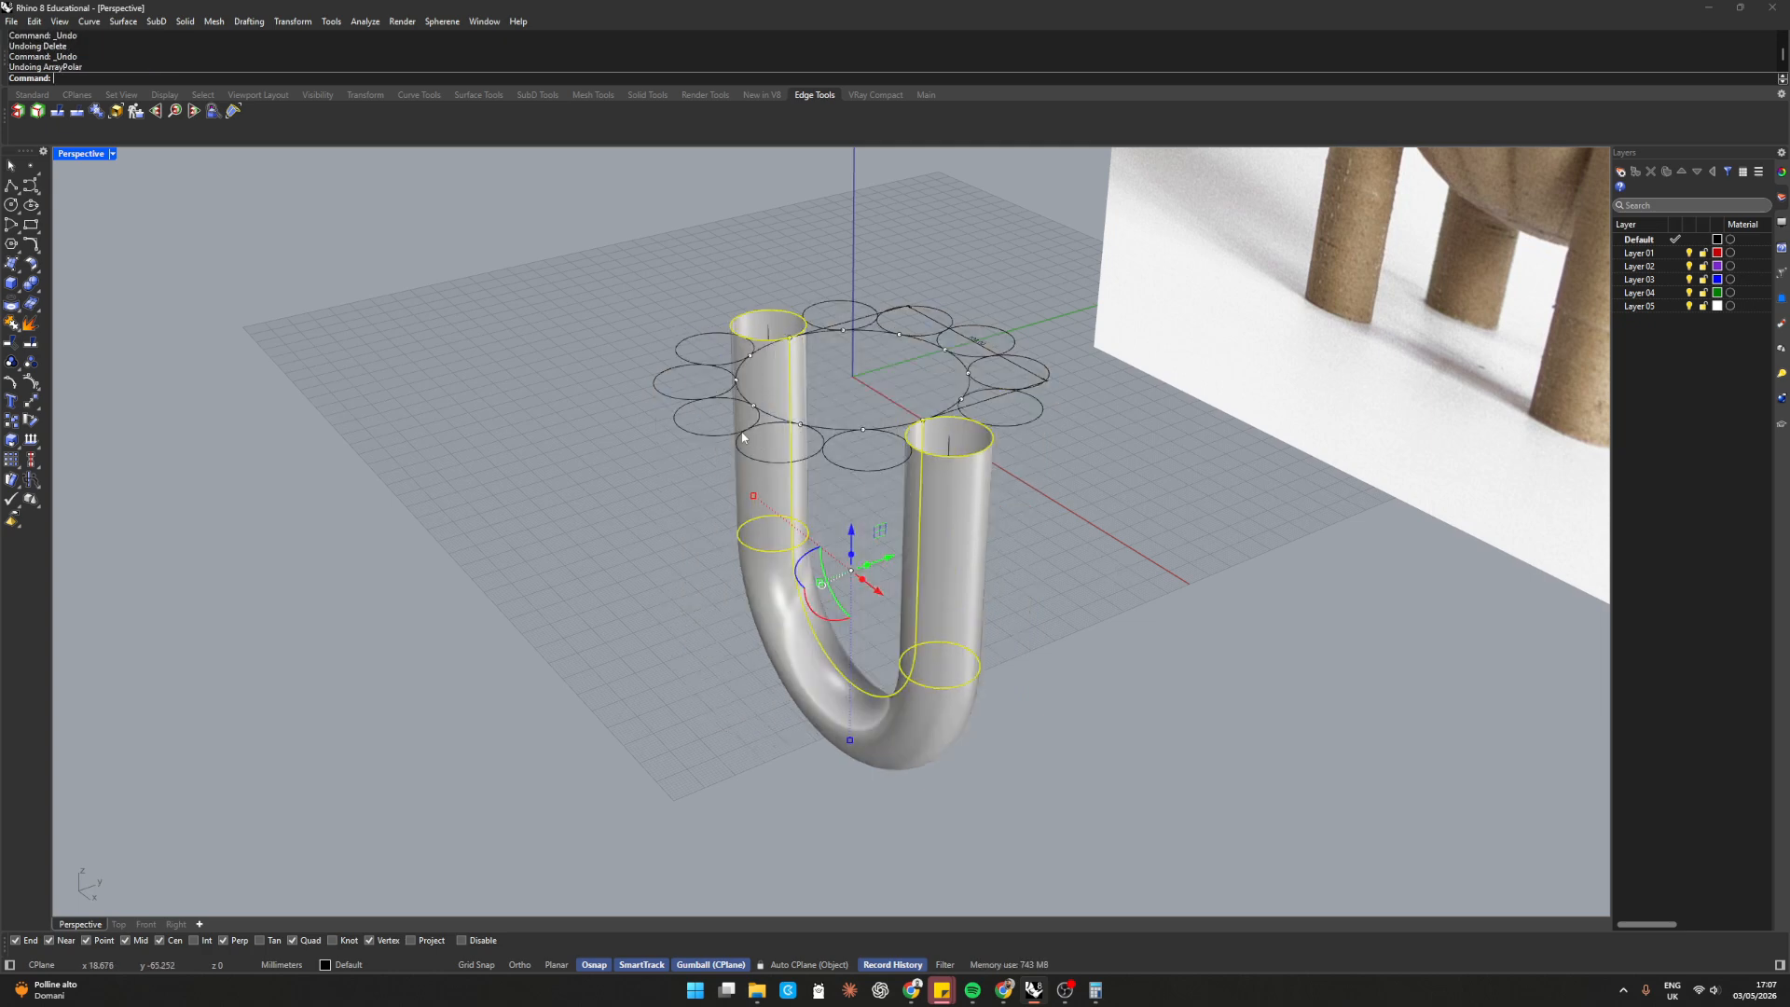
# Try a polar array of the U-shaped tube around the origin with 6 items over 360 degrees, and undo it
pyautogui.moveTo(560, 546); pyautogui.dragTo(636, 526, button='right')
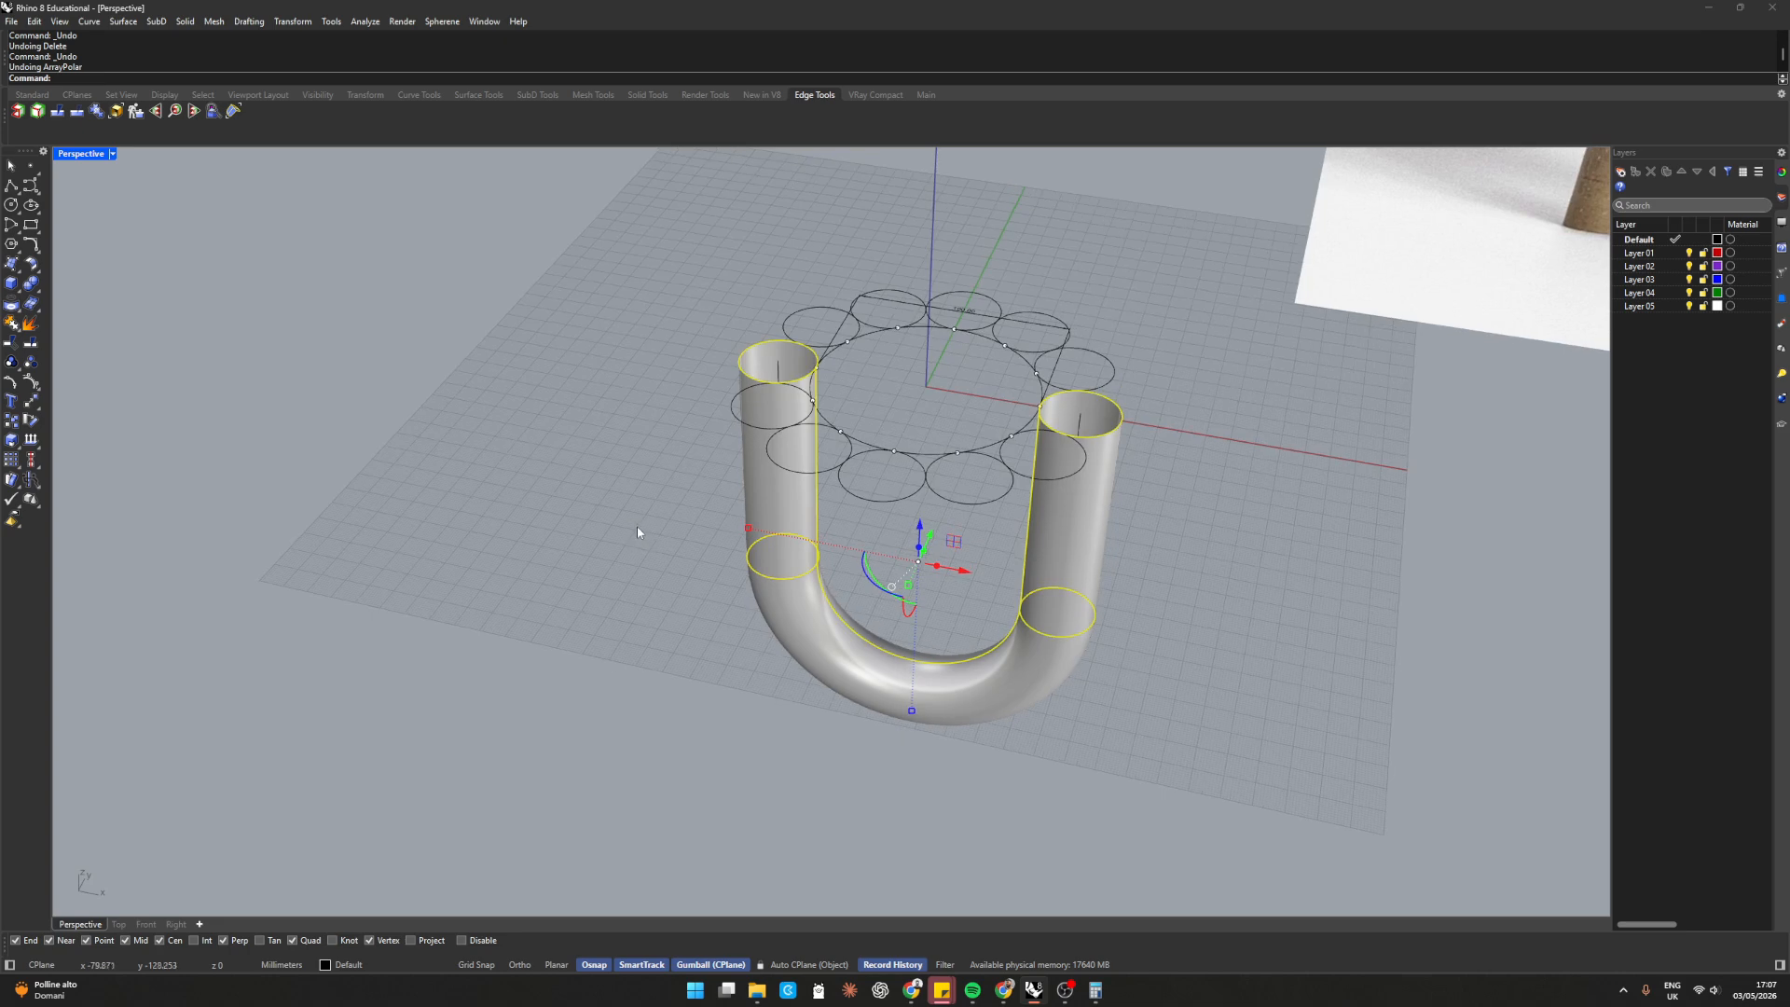
pyautogui.rightClick(636, 526)
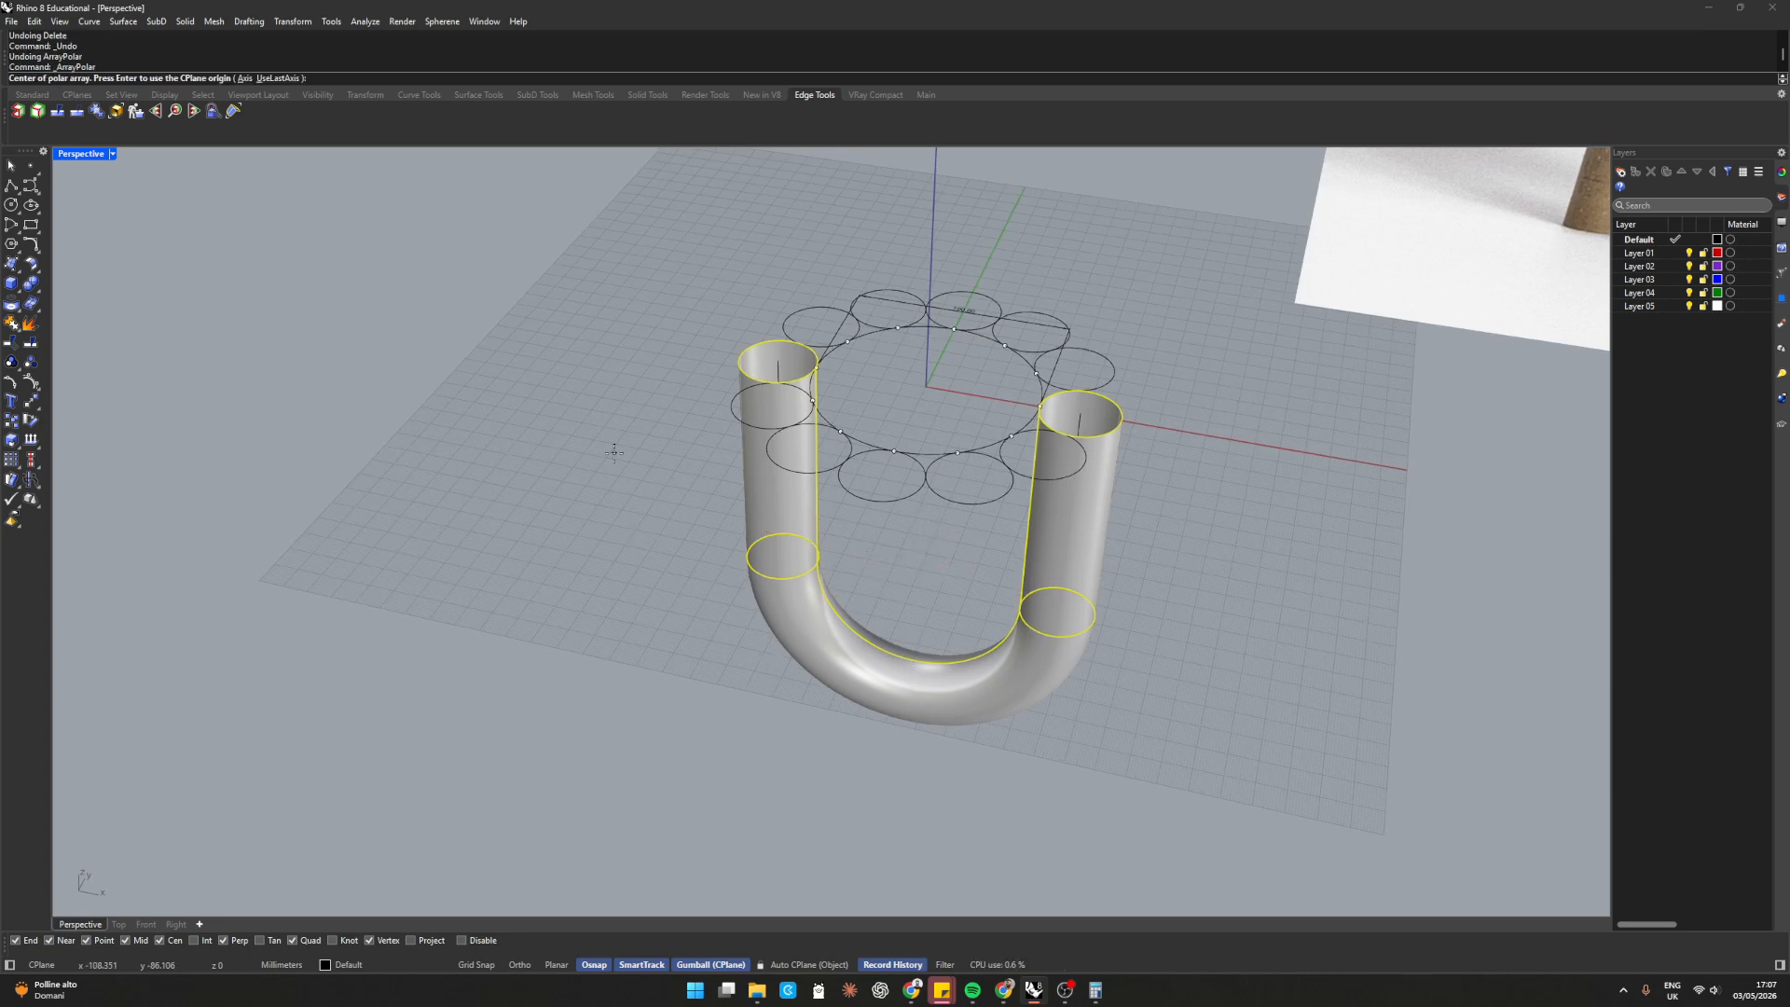
pyautogui.press('Return')
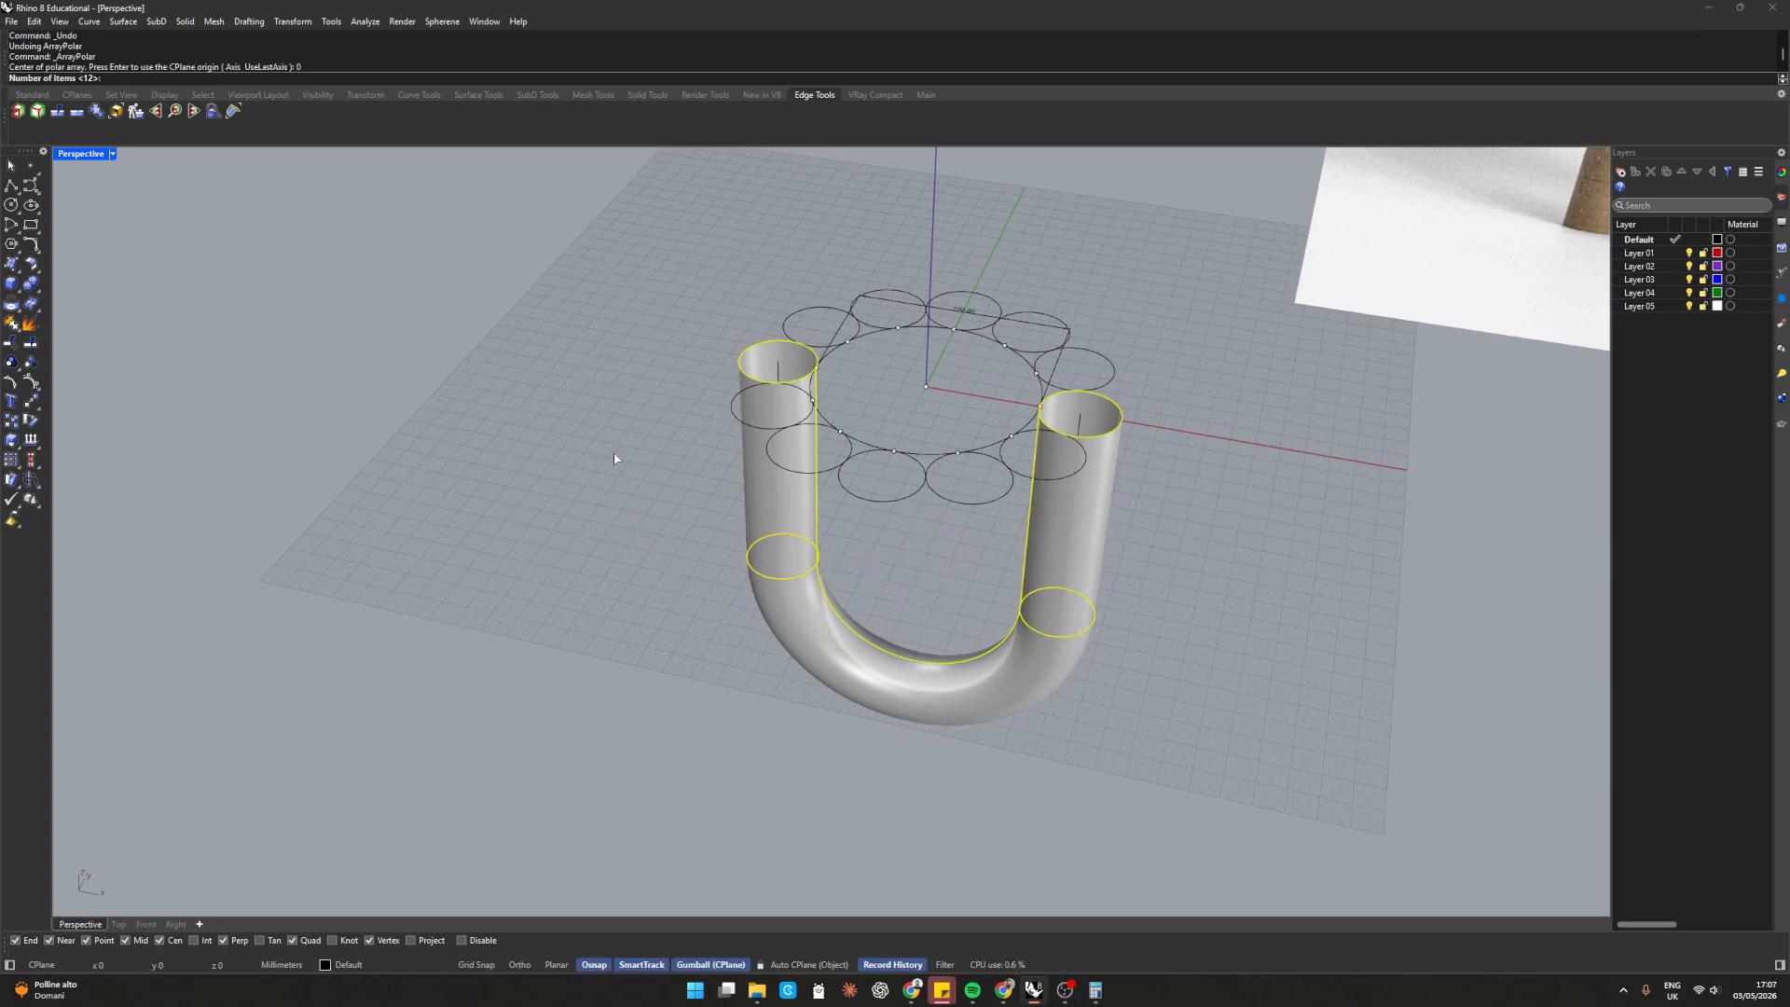
pyautogui.write('6')
pyautogui.press('Return')
pyautogui.press('Return')
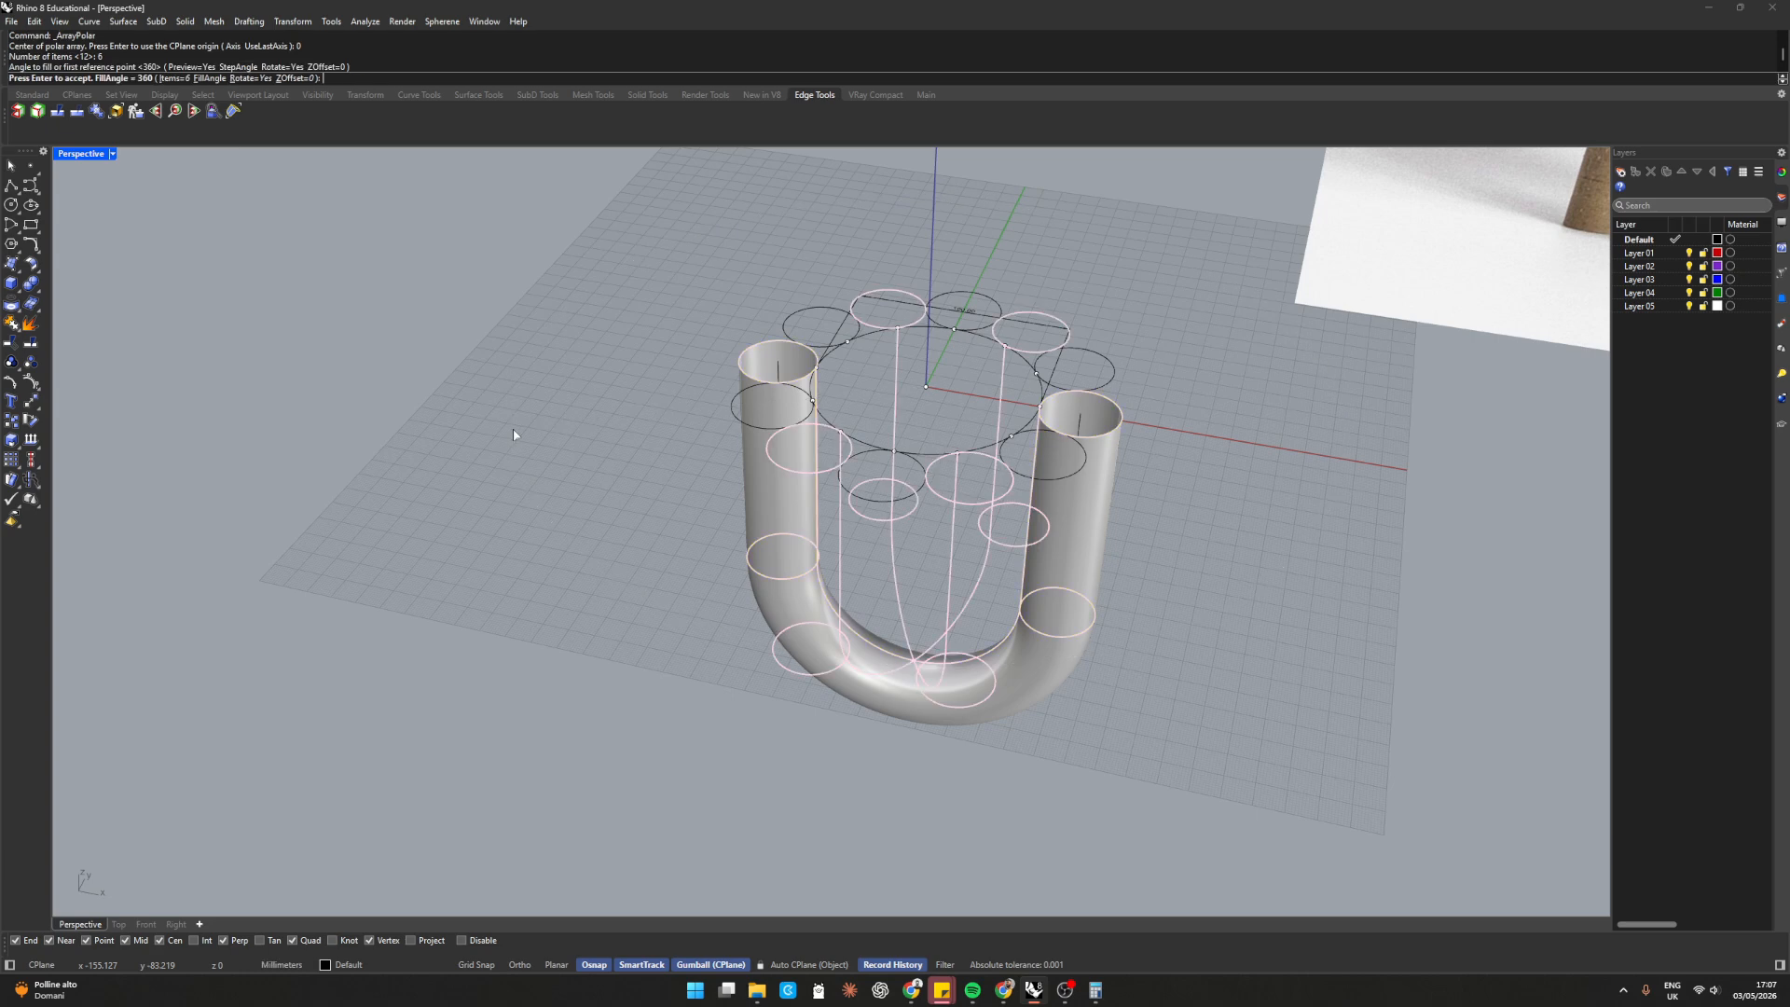
pyautogui.press('Return')
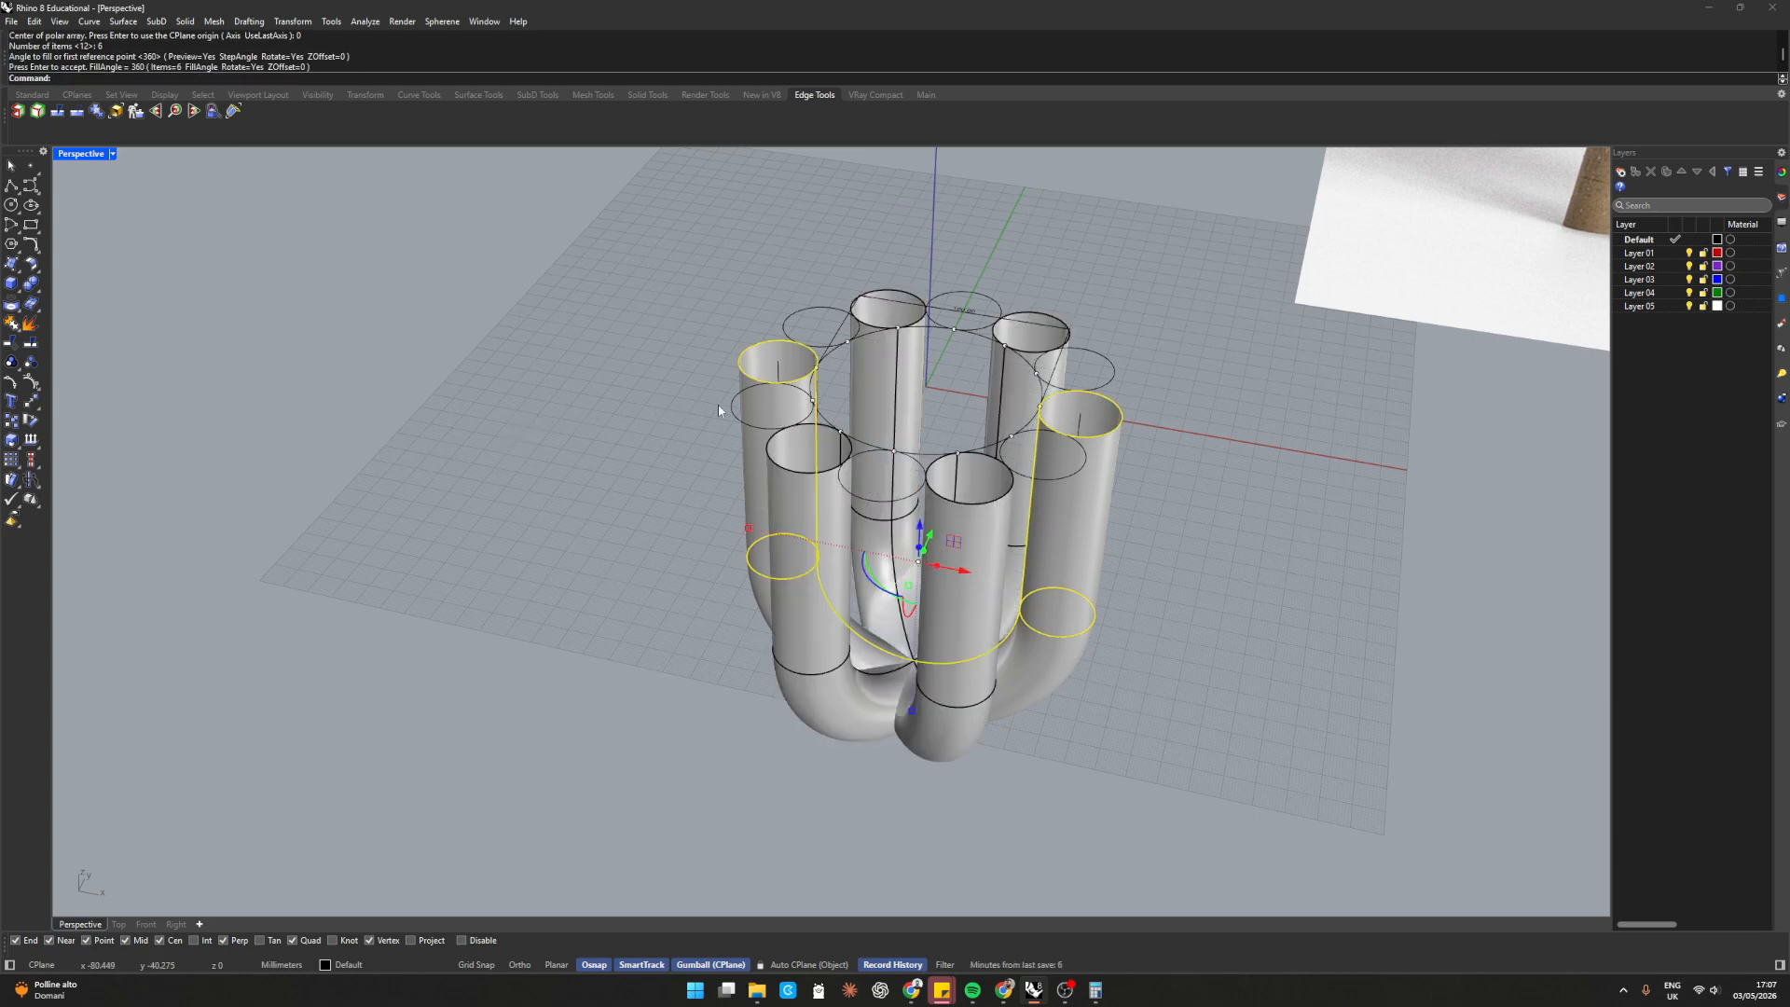
pyautogui.hotkey('ctrl', 'z')
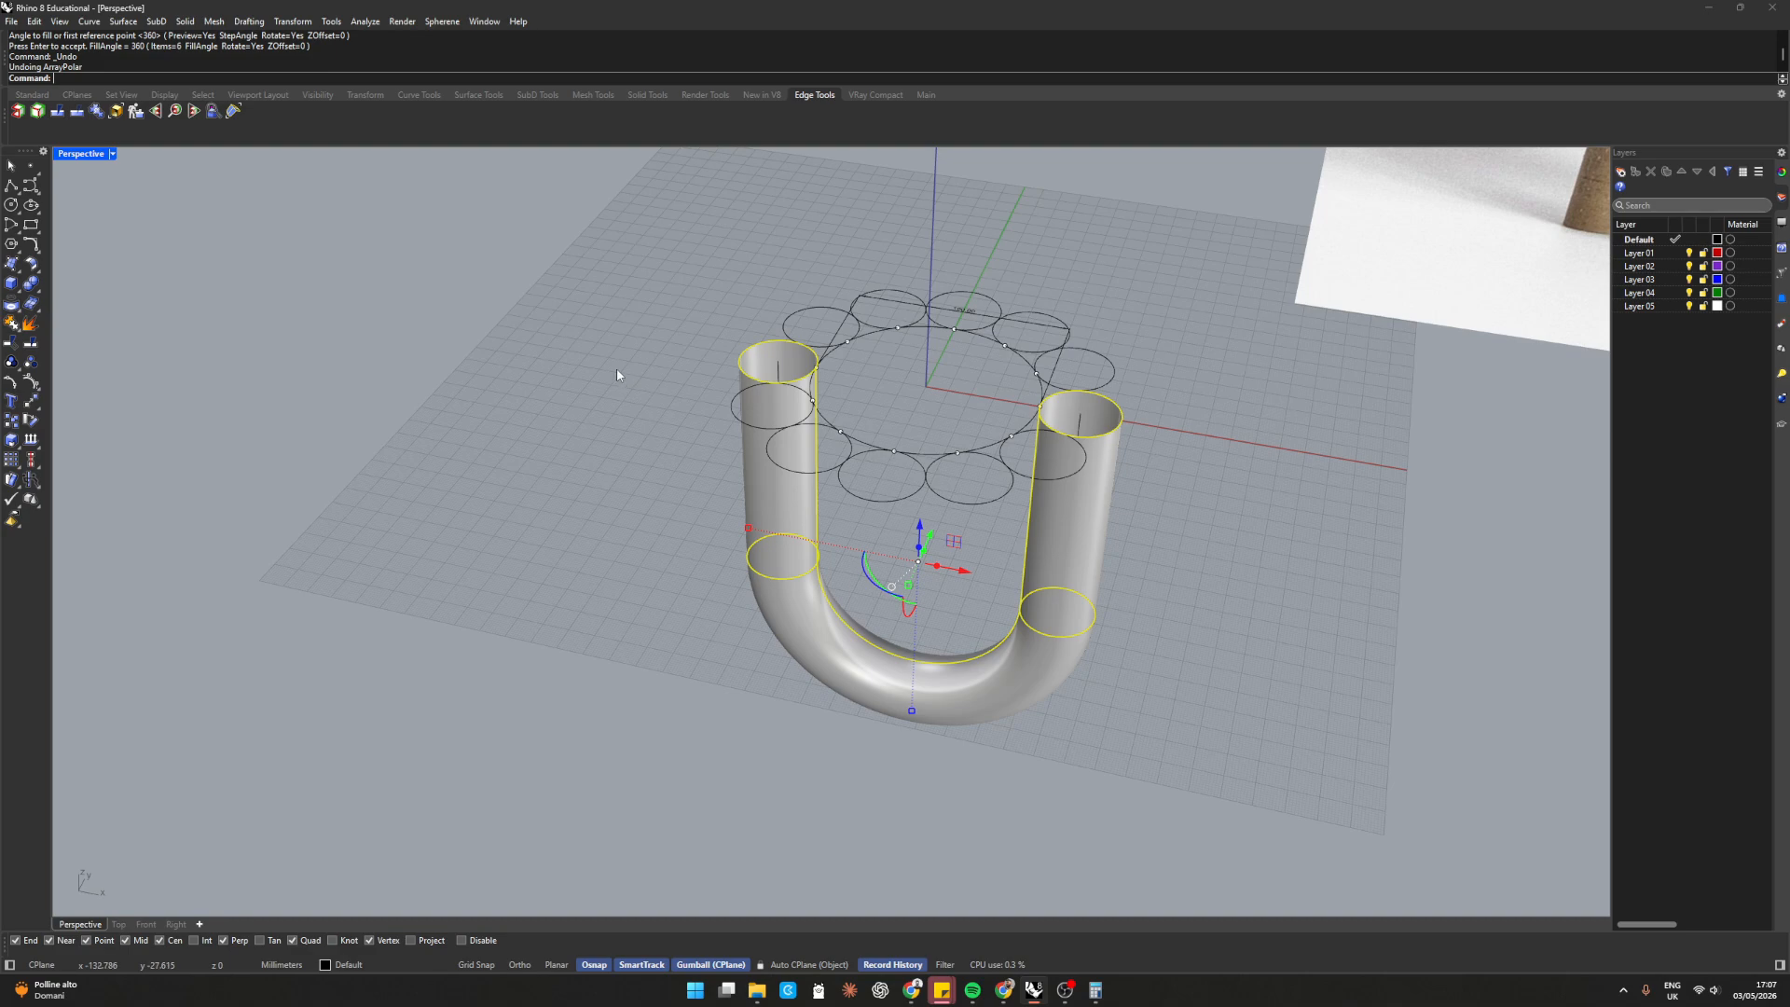
pyautogui.click(616, 369)
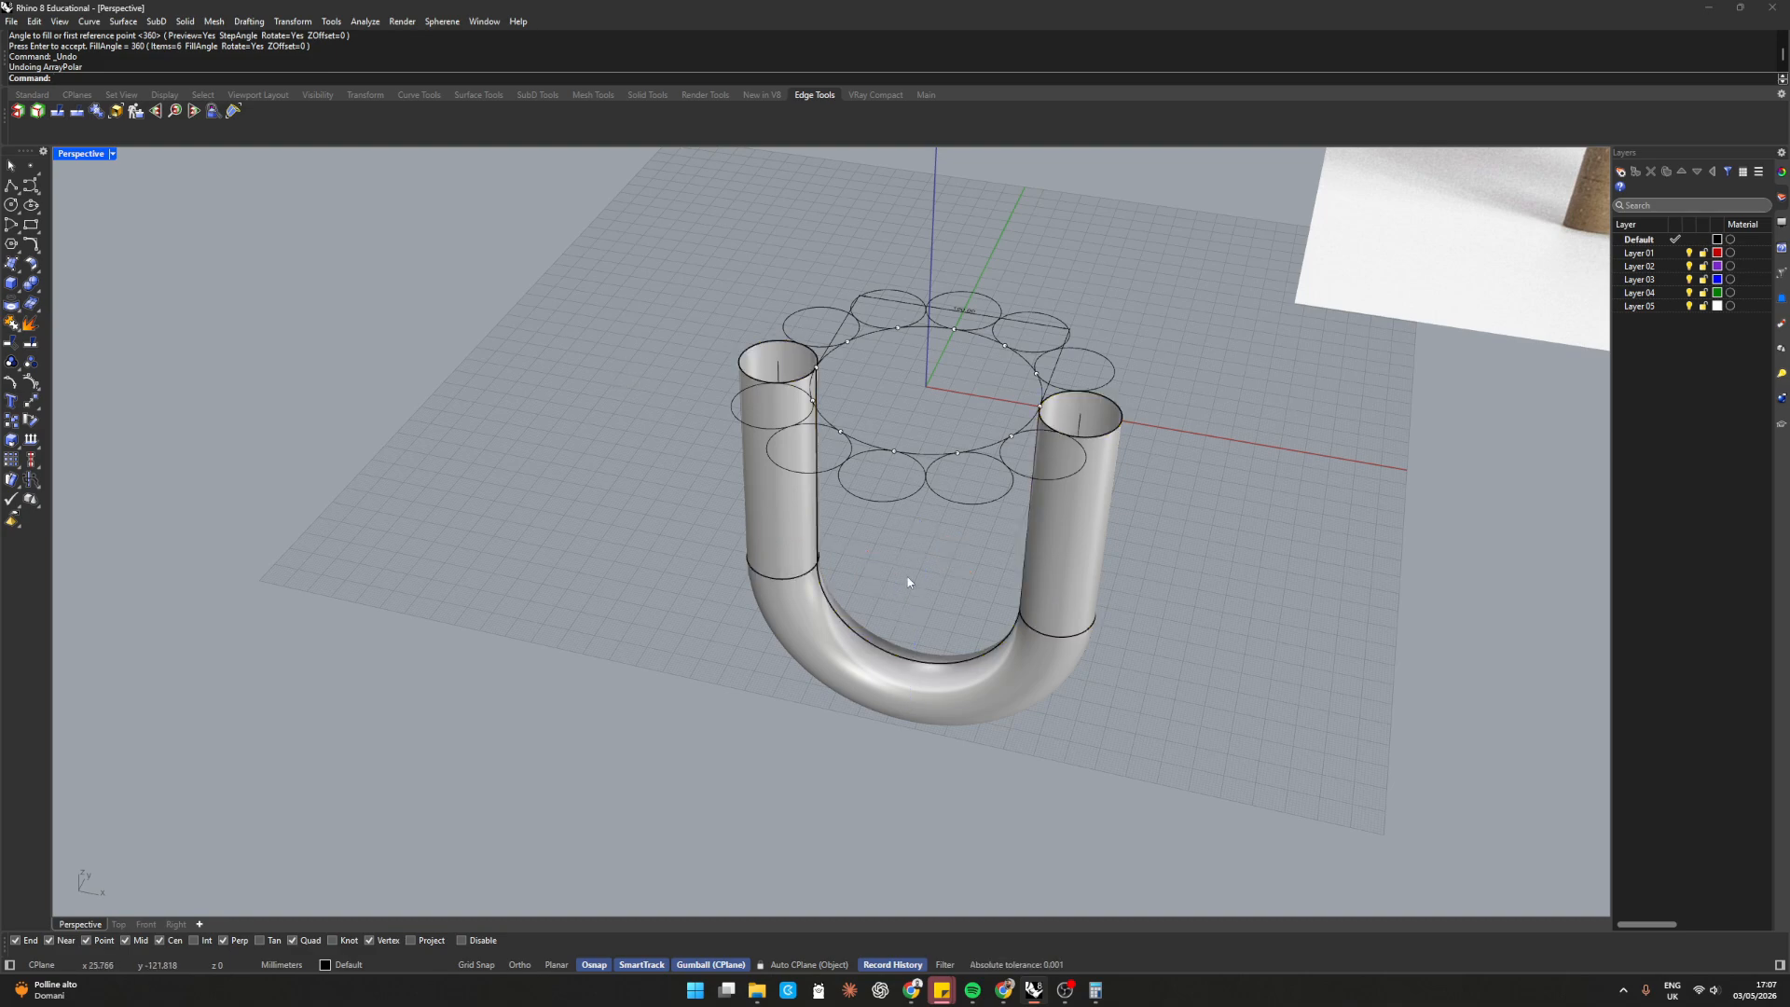
pyautogui.scroll(4, 1013, 554)
pyautogui.click(992, 682)
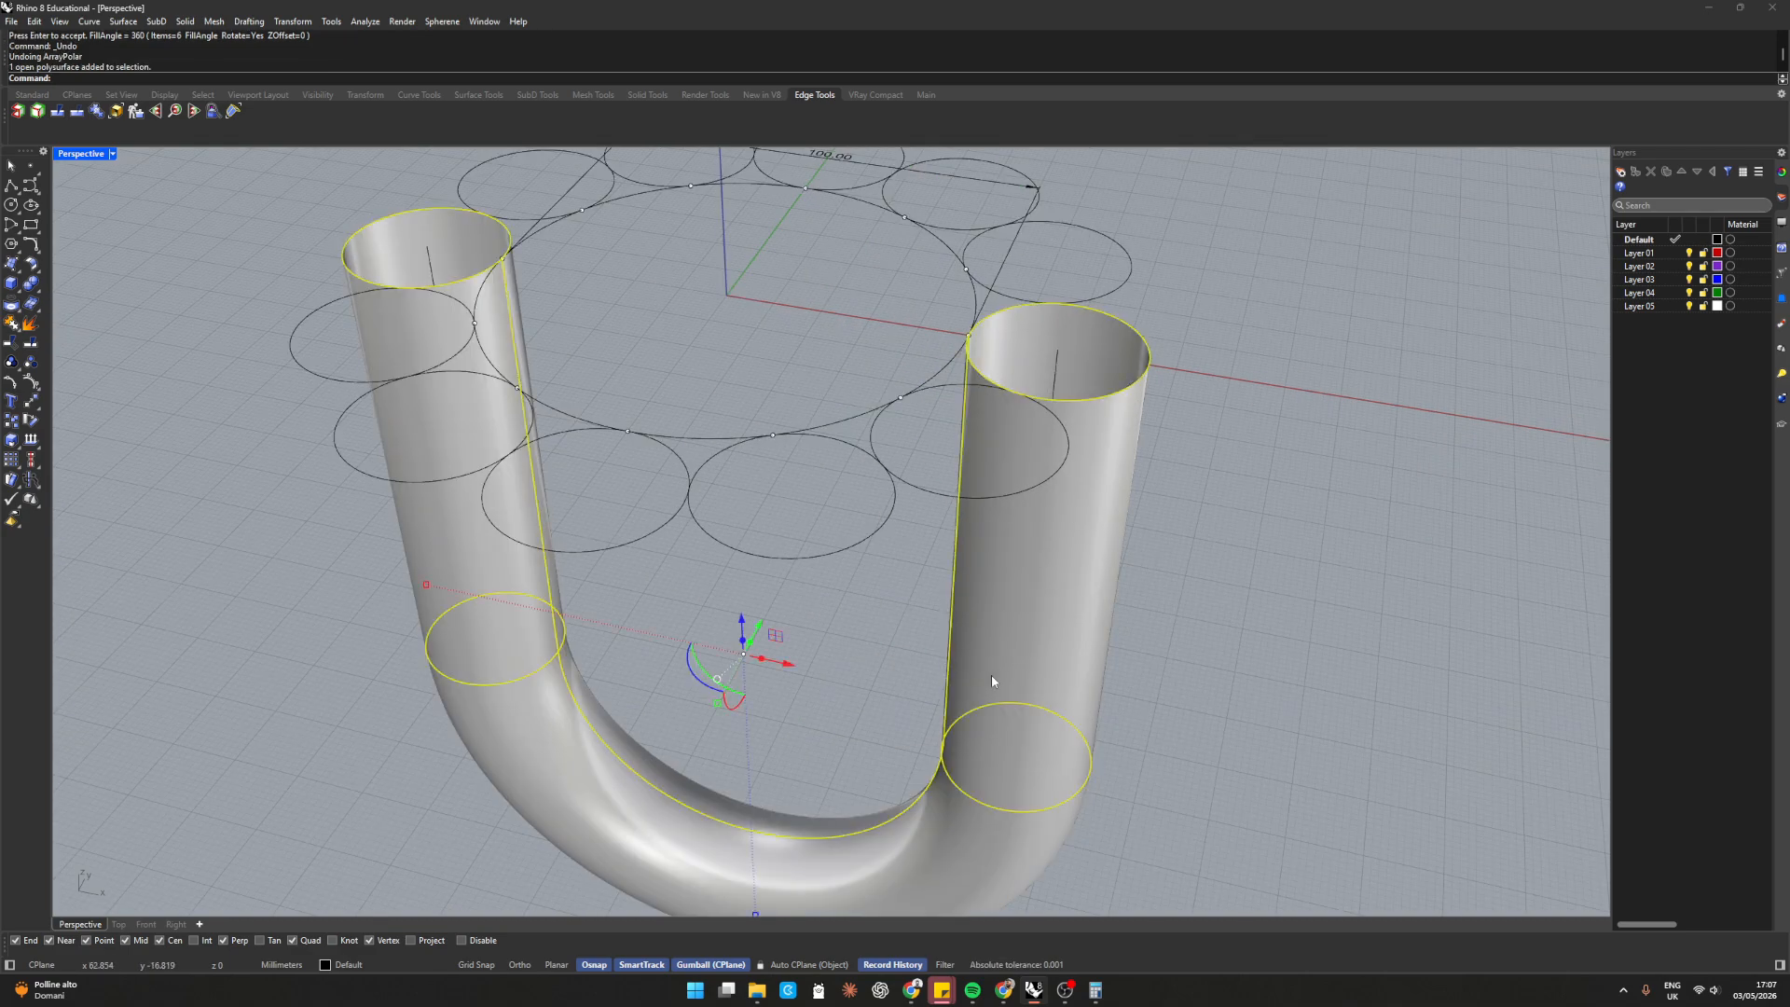
pyautogui.click(884, 734)
pyautogui.scroll(-5, 939, 526)
pyautogui.click(950, 550)
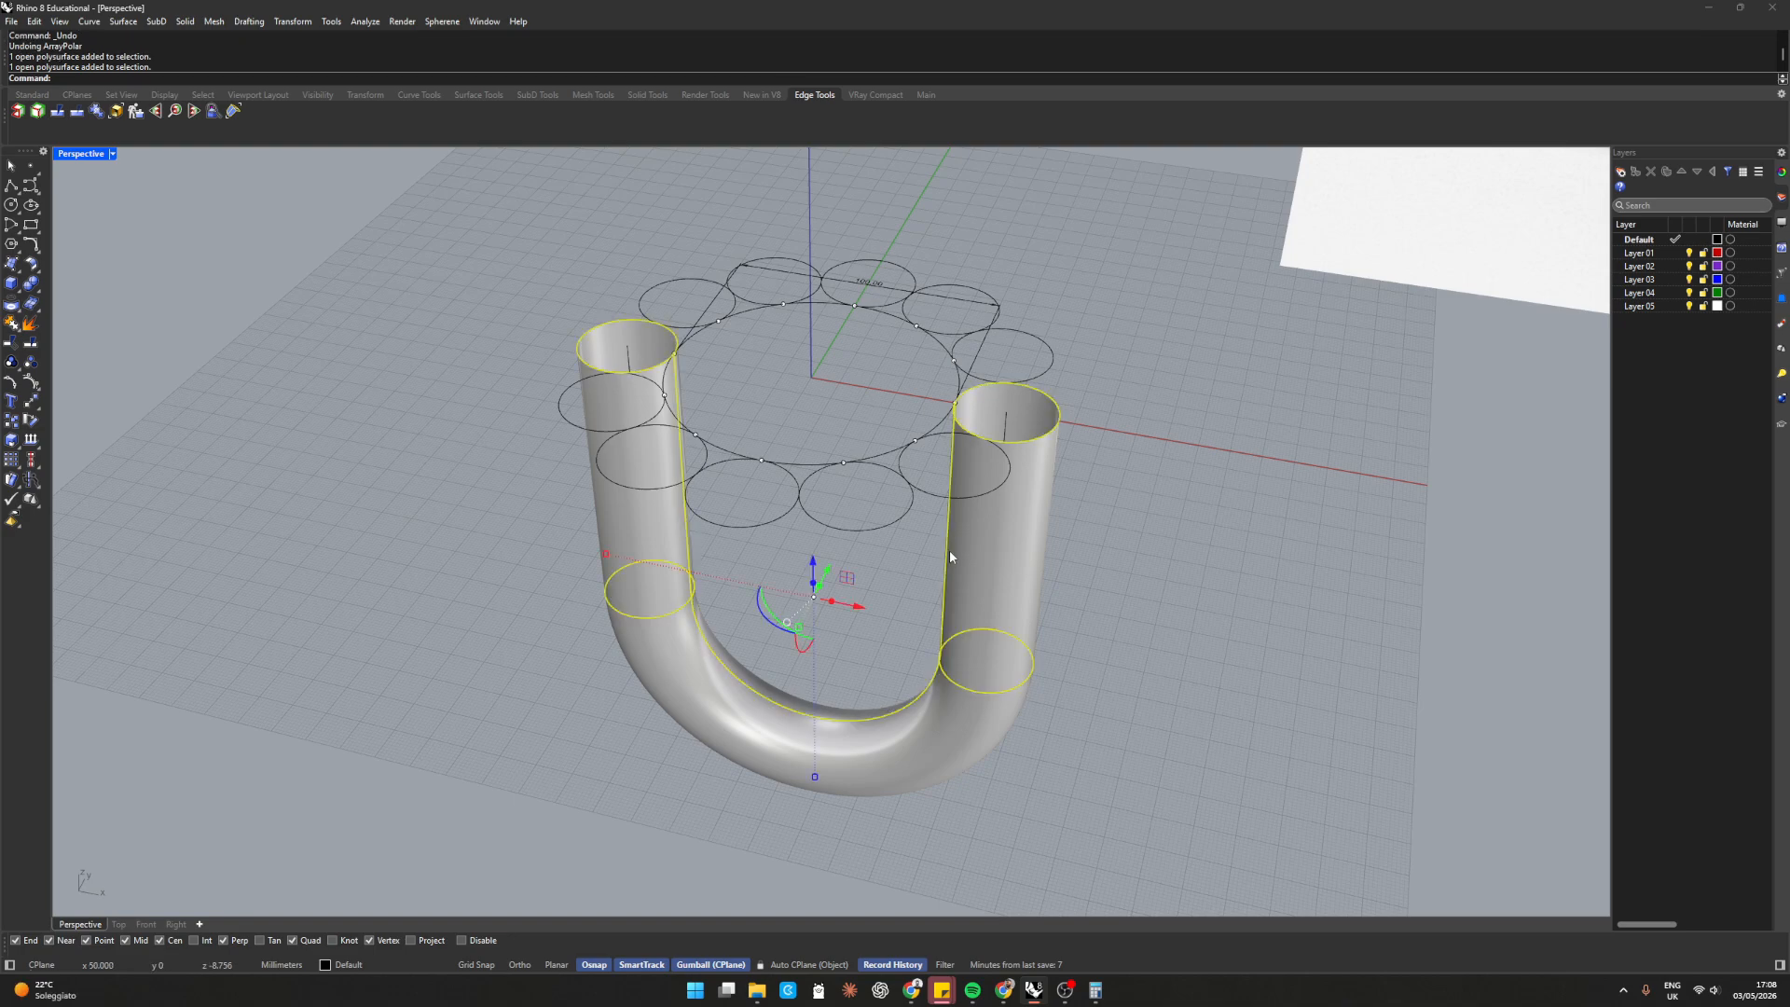
pyautogui.doubleClick(91, 156)
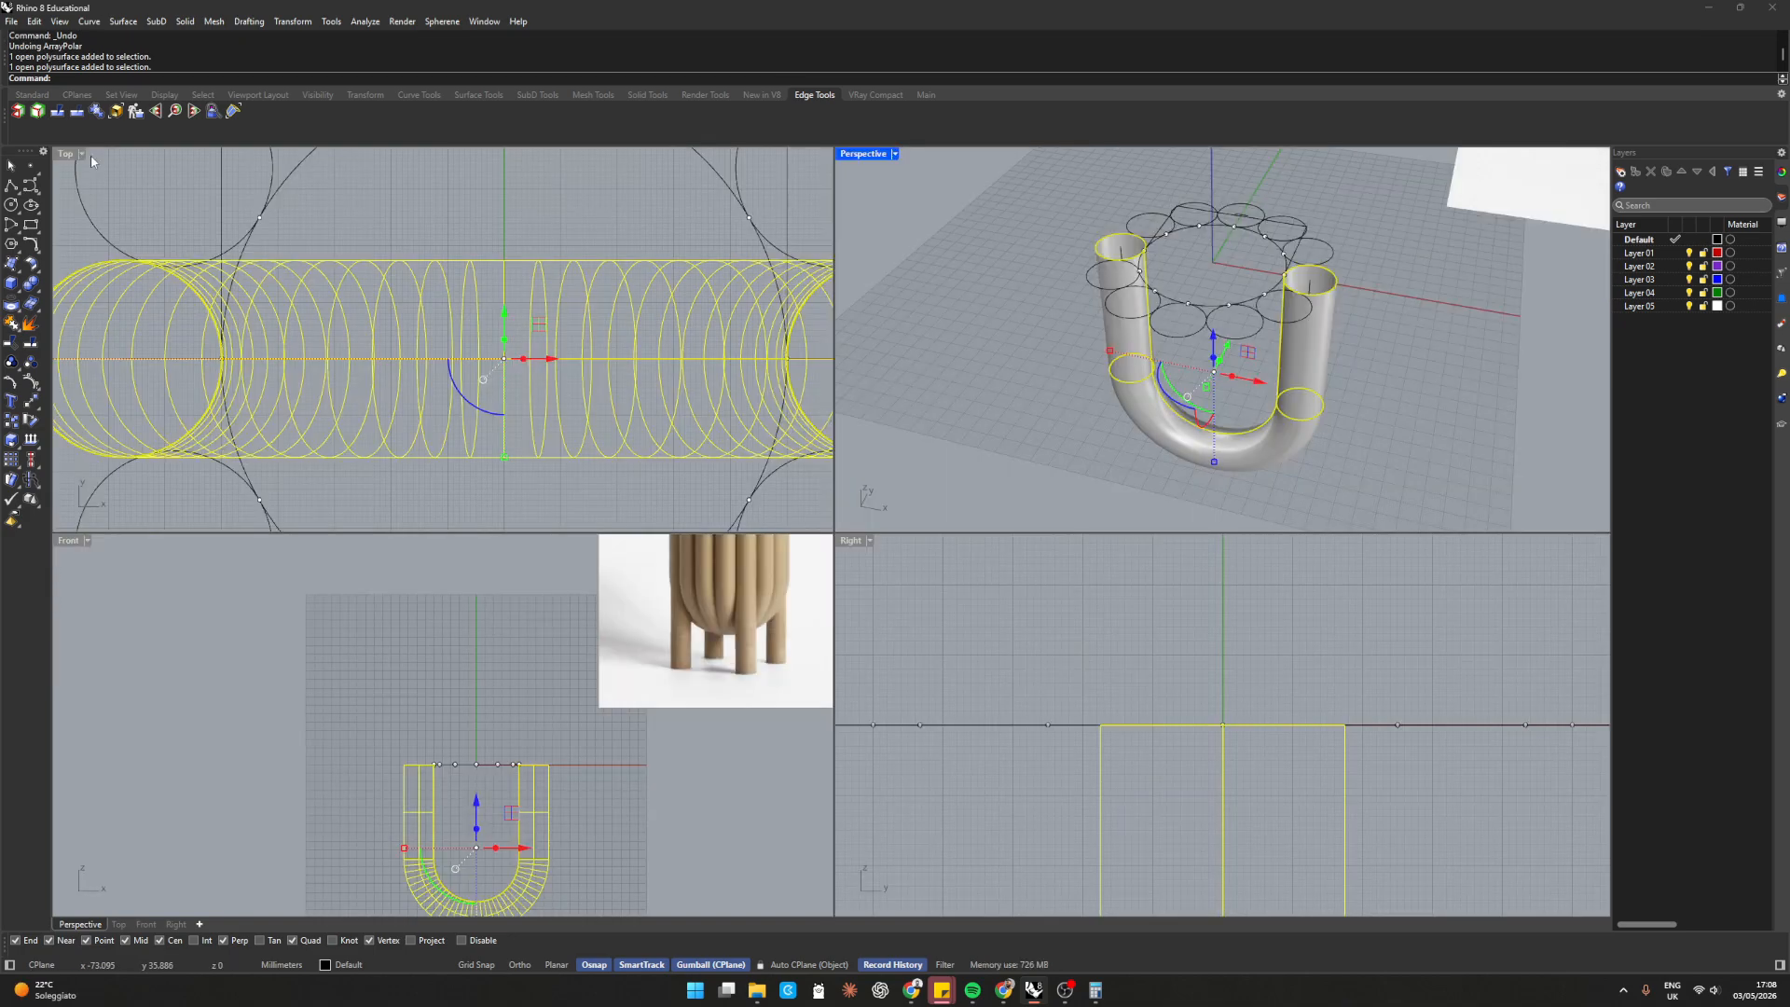
pyautogui.doubleClick(865, 155)
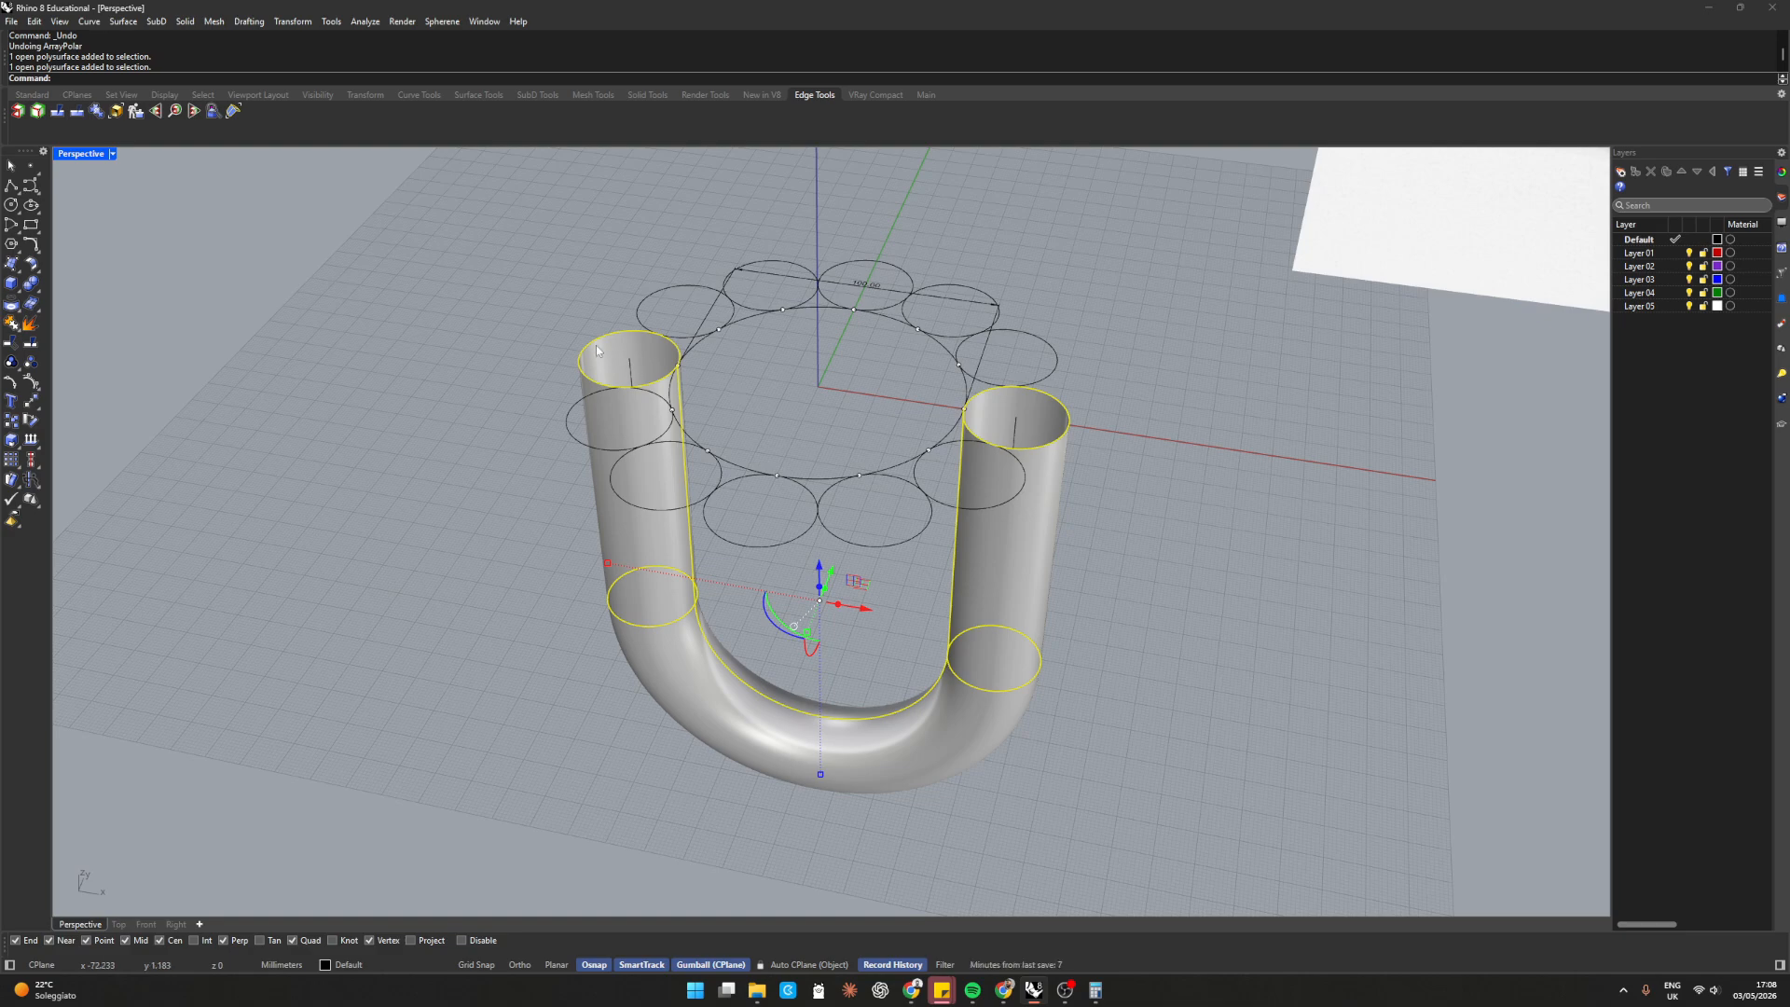
# Restore the four-viewport layout and set the Top viewport to Shaded display
pyautogui.doubleClick(97, 154)
pyautogui.scroll(-5, 523, 311)
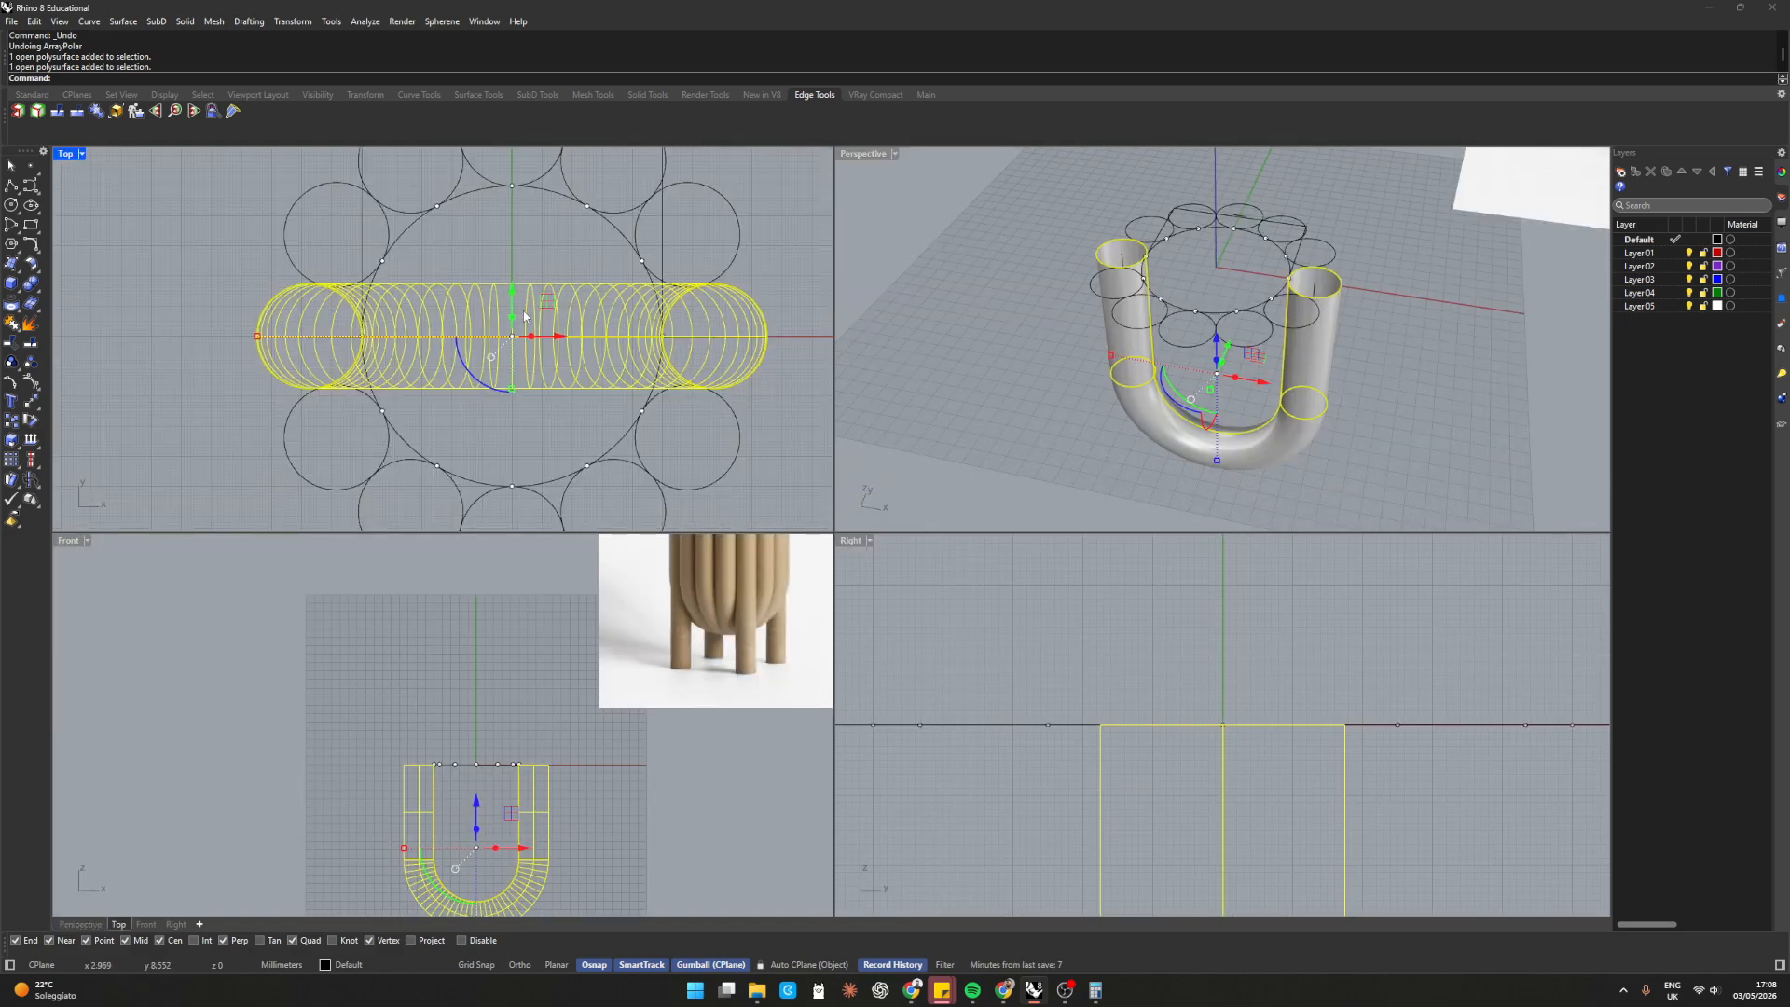
pyautogui.scroll(2, 553, 286)
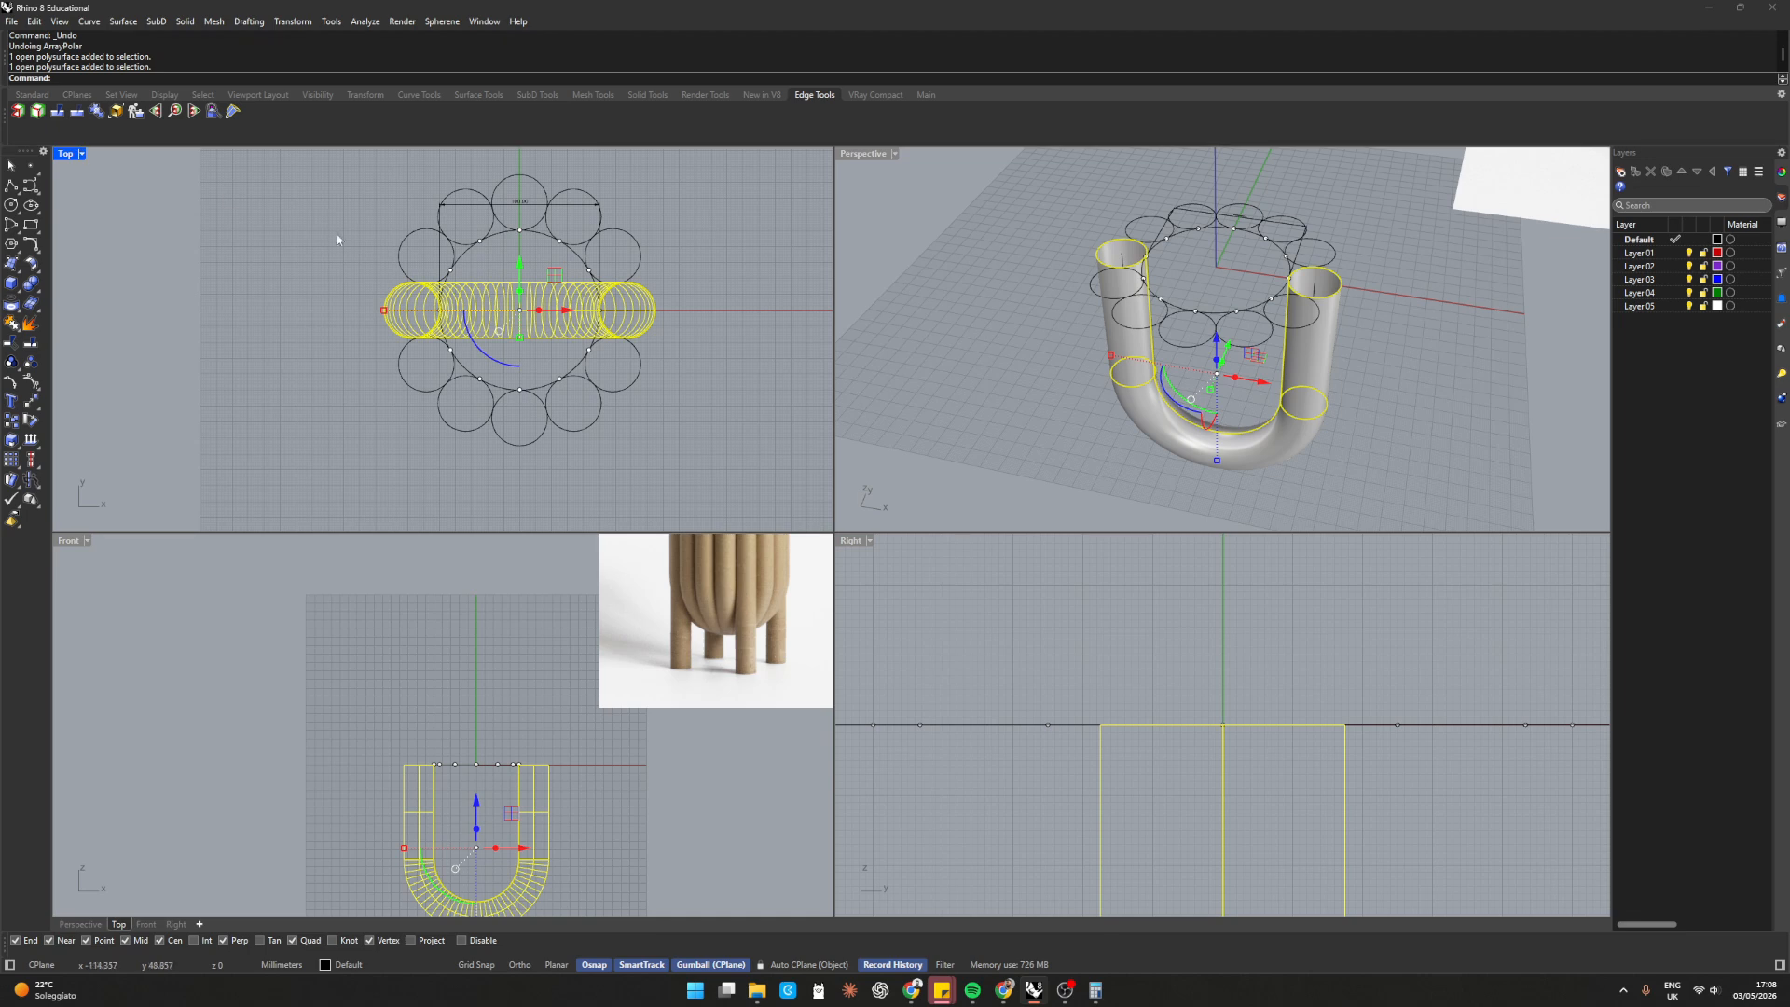
pyautogui.click(106, 211)
pyautogui.click(82, 153)
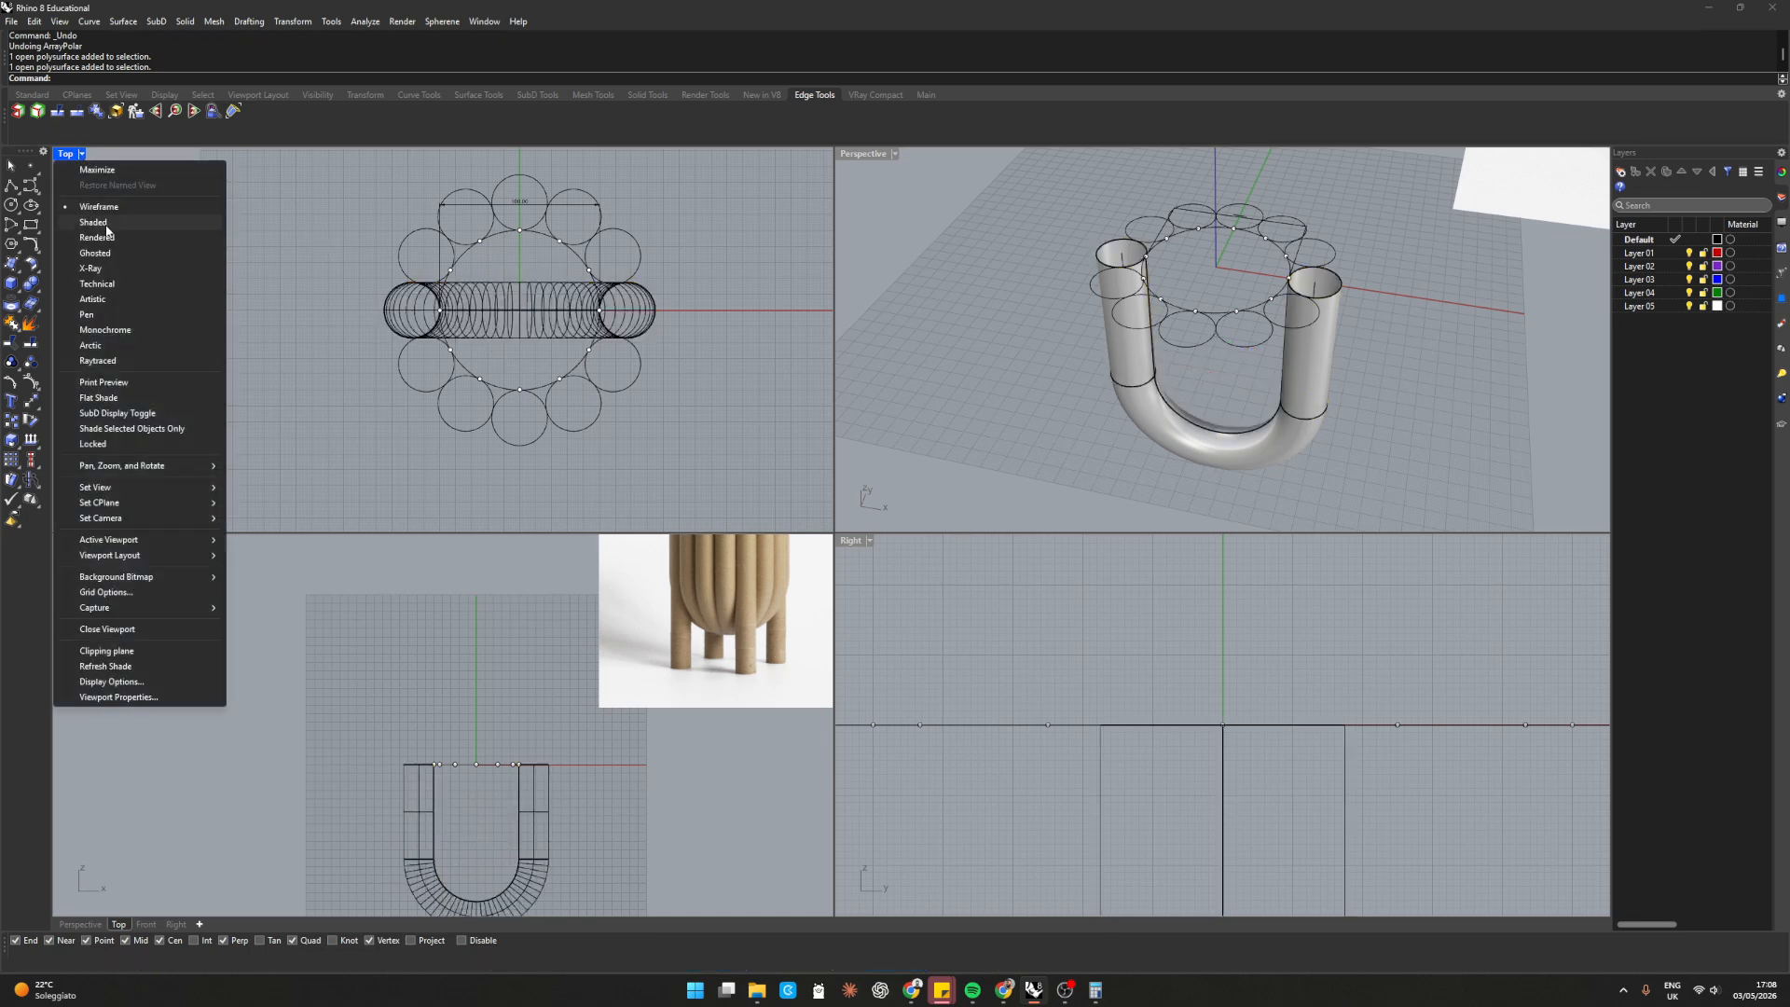
pyautogui.click(107, 226)
# Rotate the U-shaped tube about the origin with Copy set to Yes, placing the first copy on the neighbouring clockwise circle
pyautogui.scroll(2, 517, 328)
pyautogui.click(531, 274)
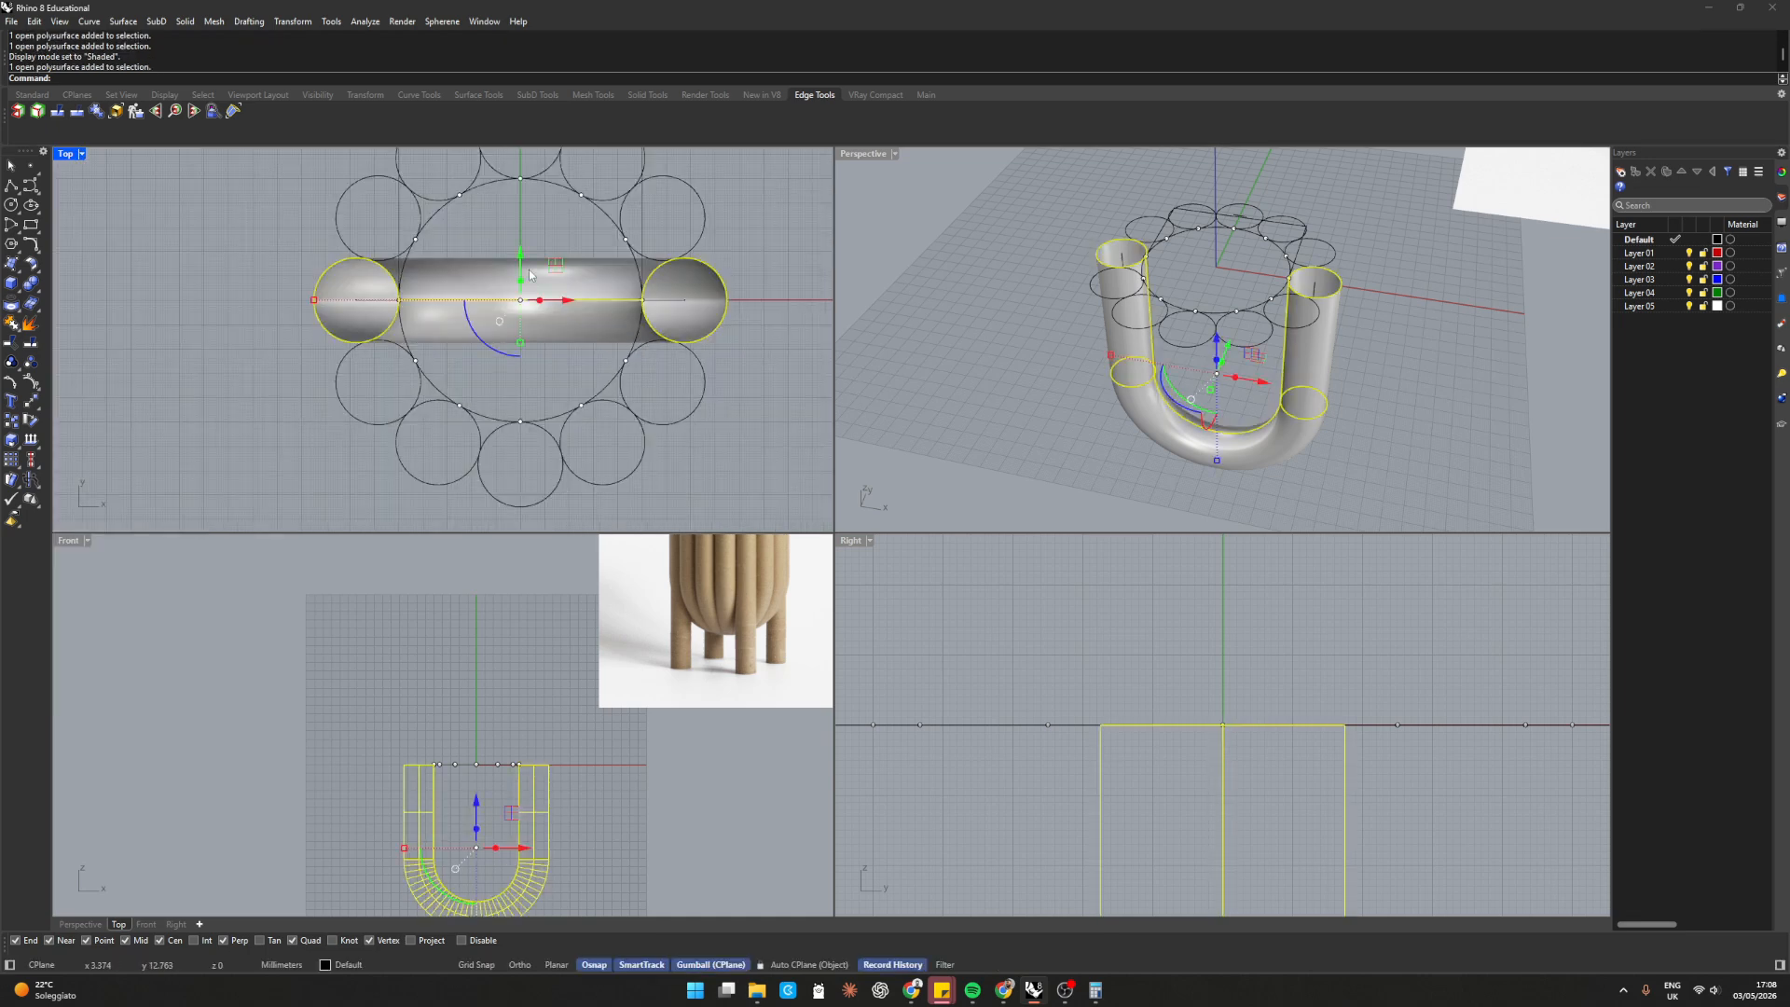
pyautogui.write('rotate')
pyautogui.press('Return')
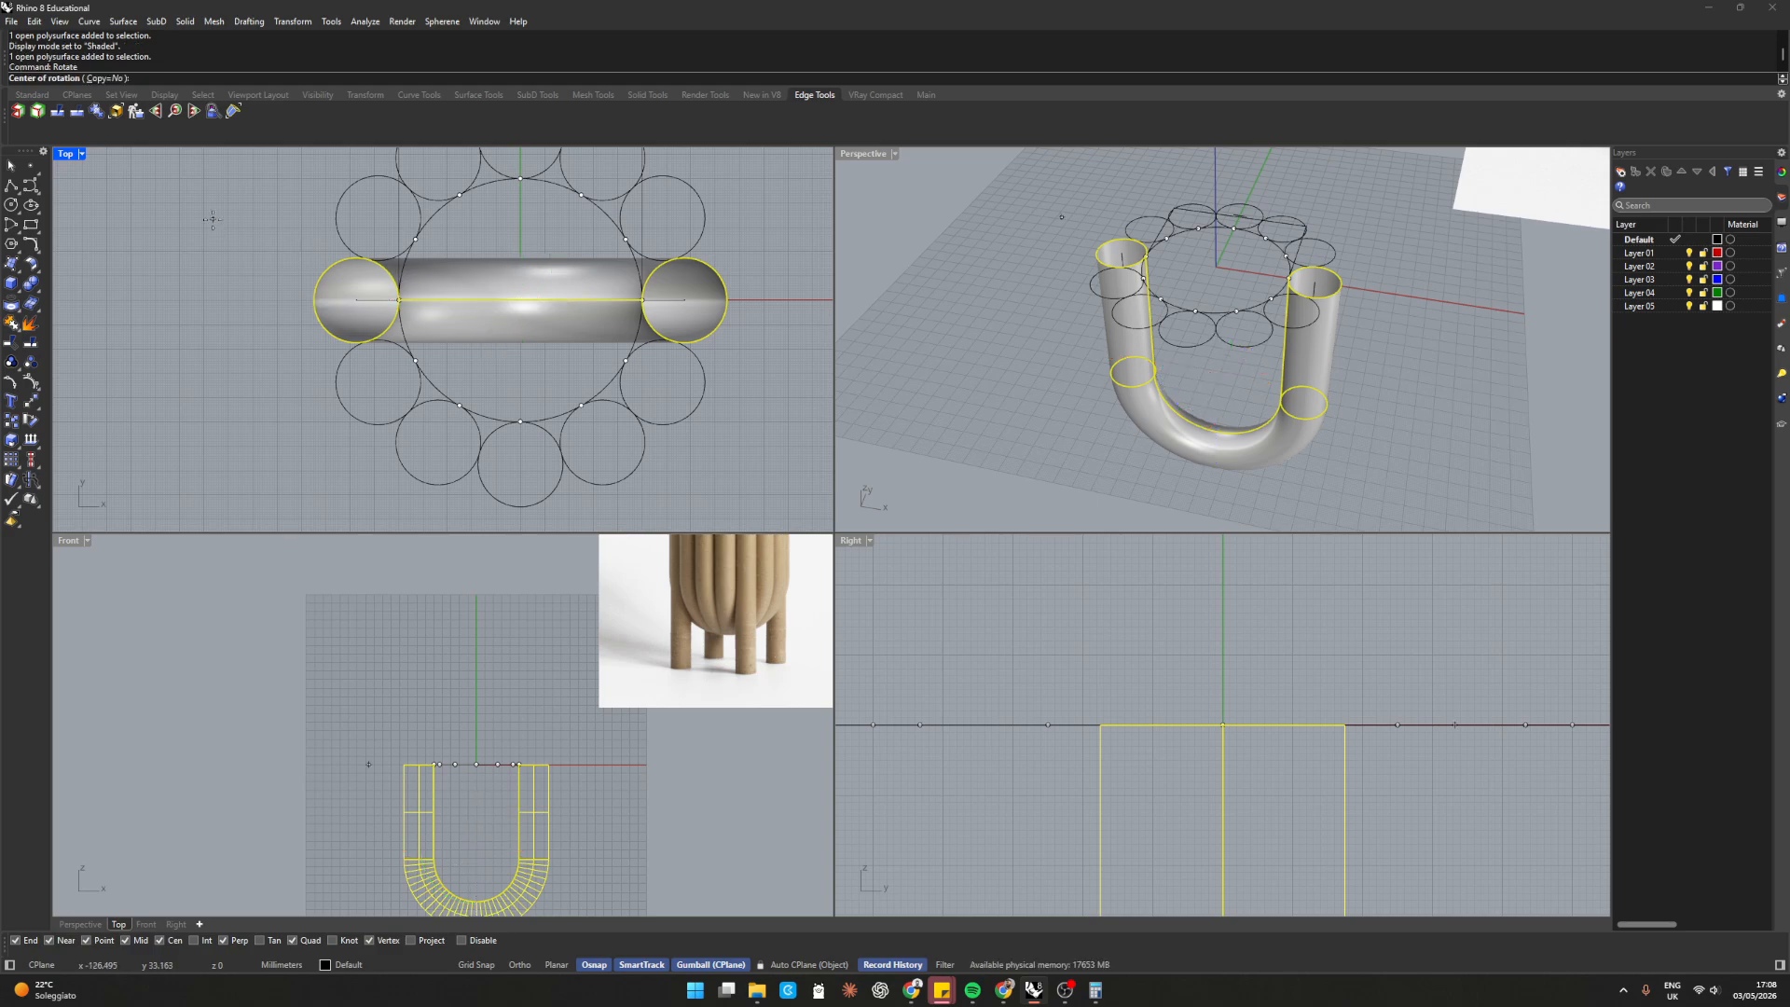
pyautogui.click(104, 78)
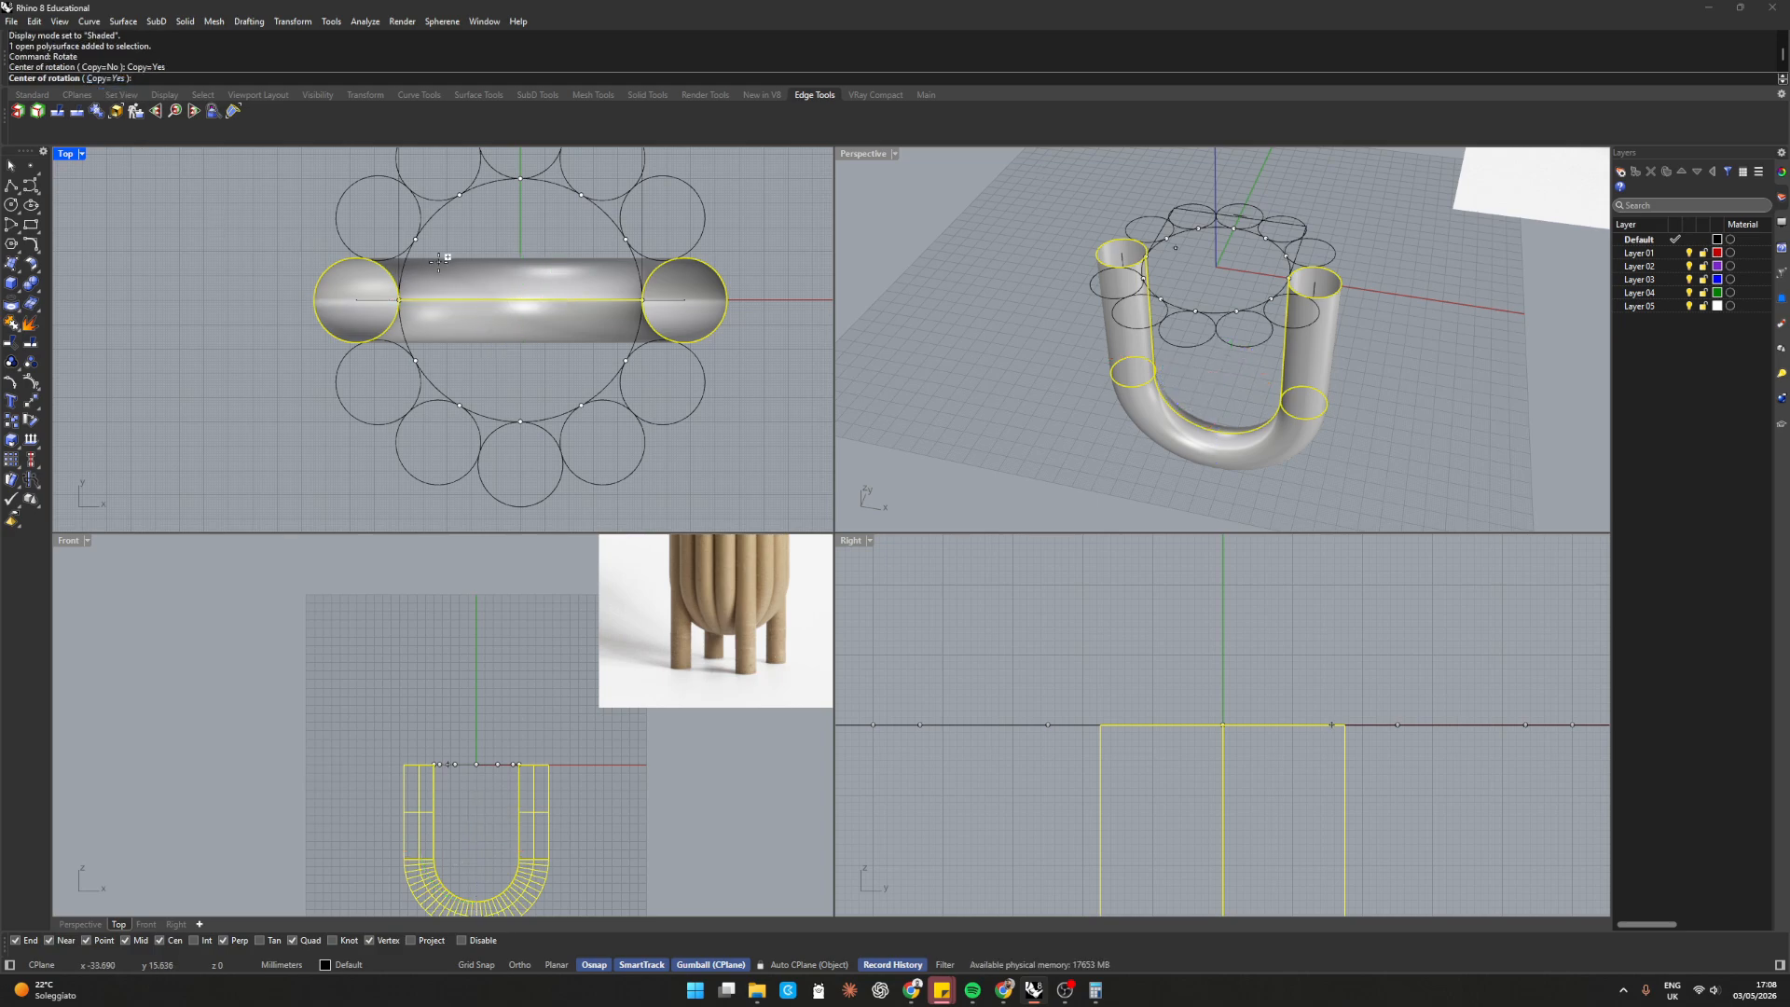
pyautogui.write('0')
pyautogui.press('Return')
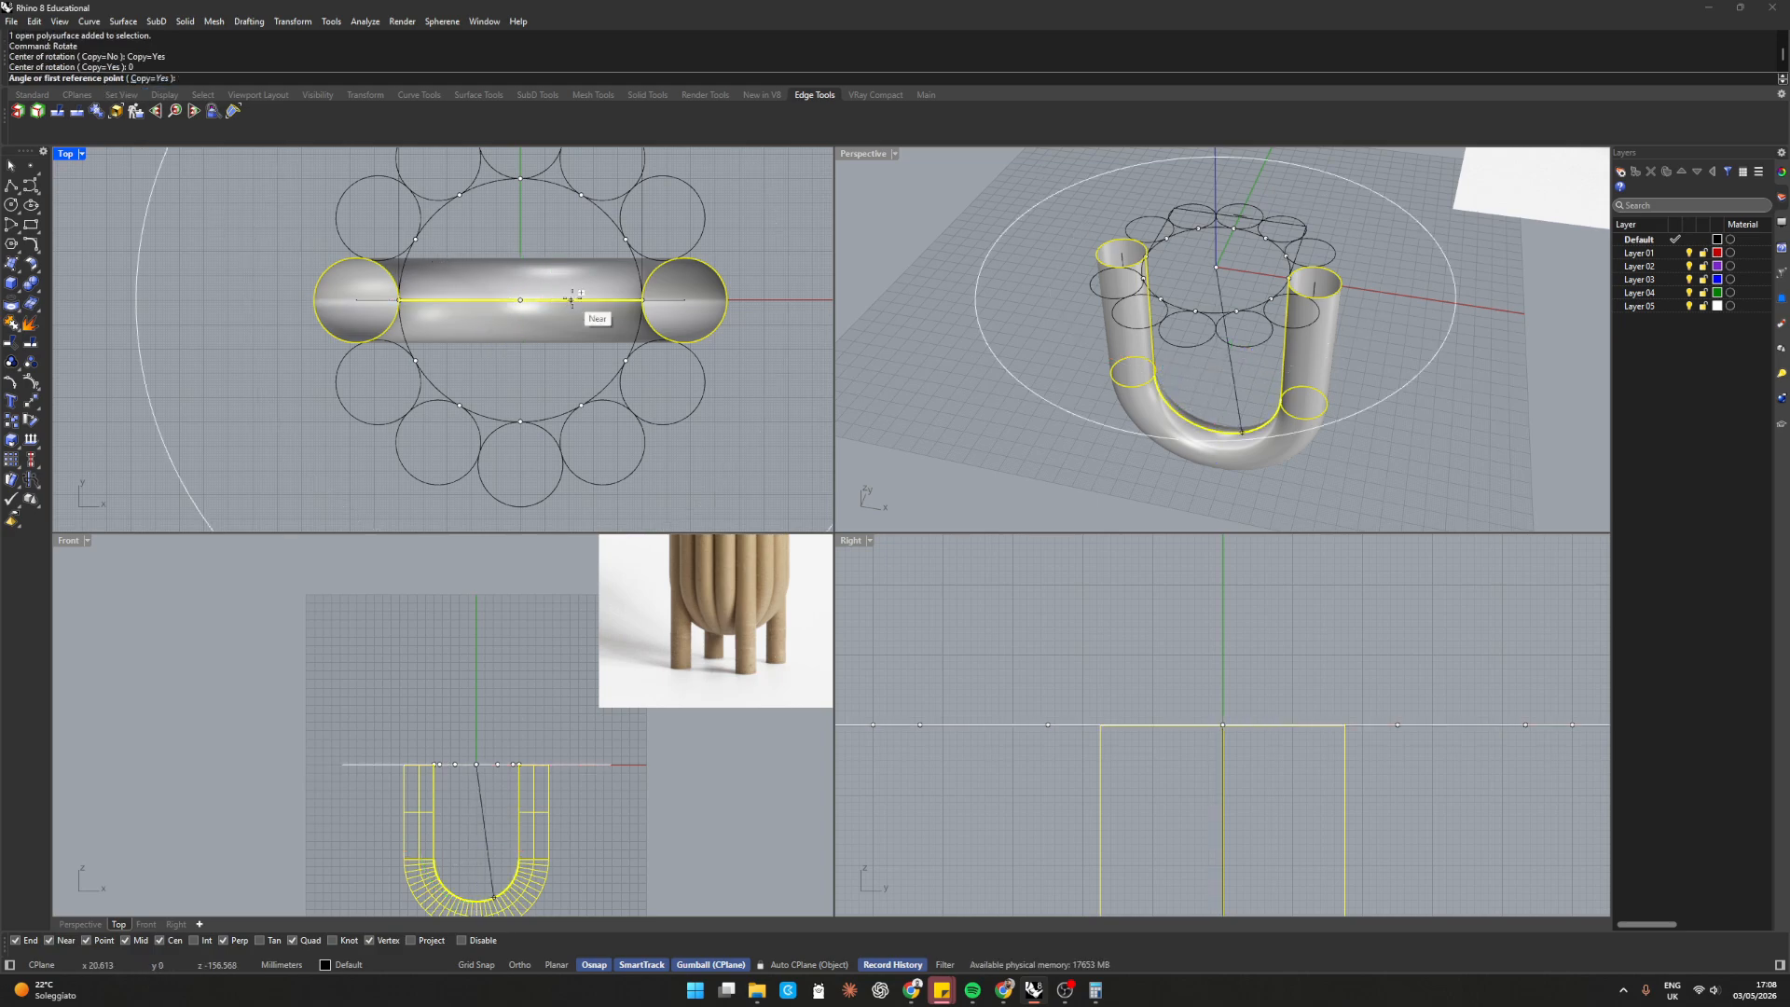
pyautogui.click(706, 258)
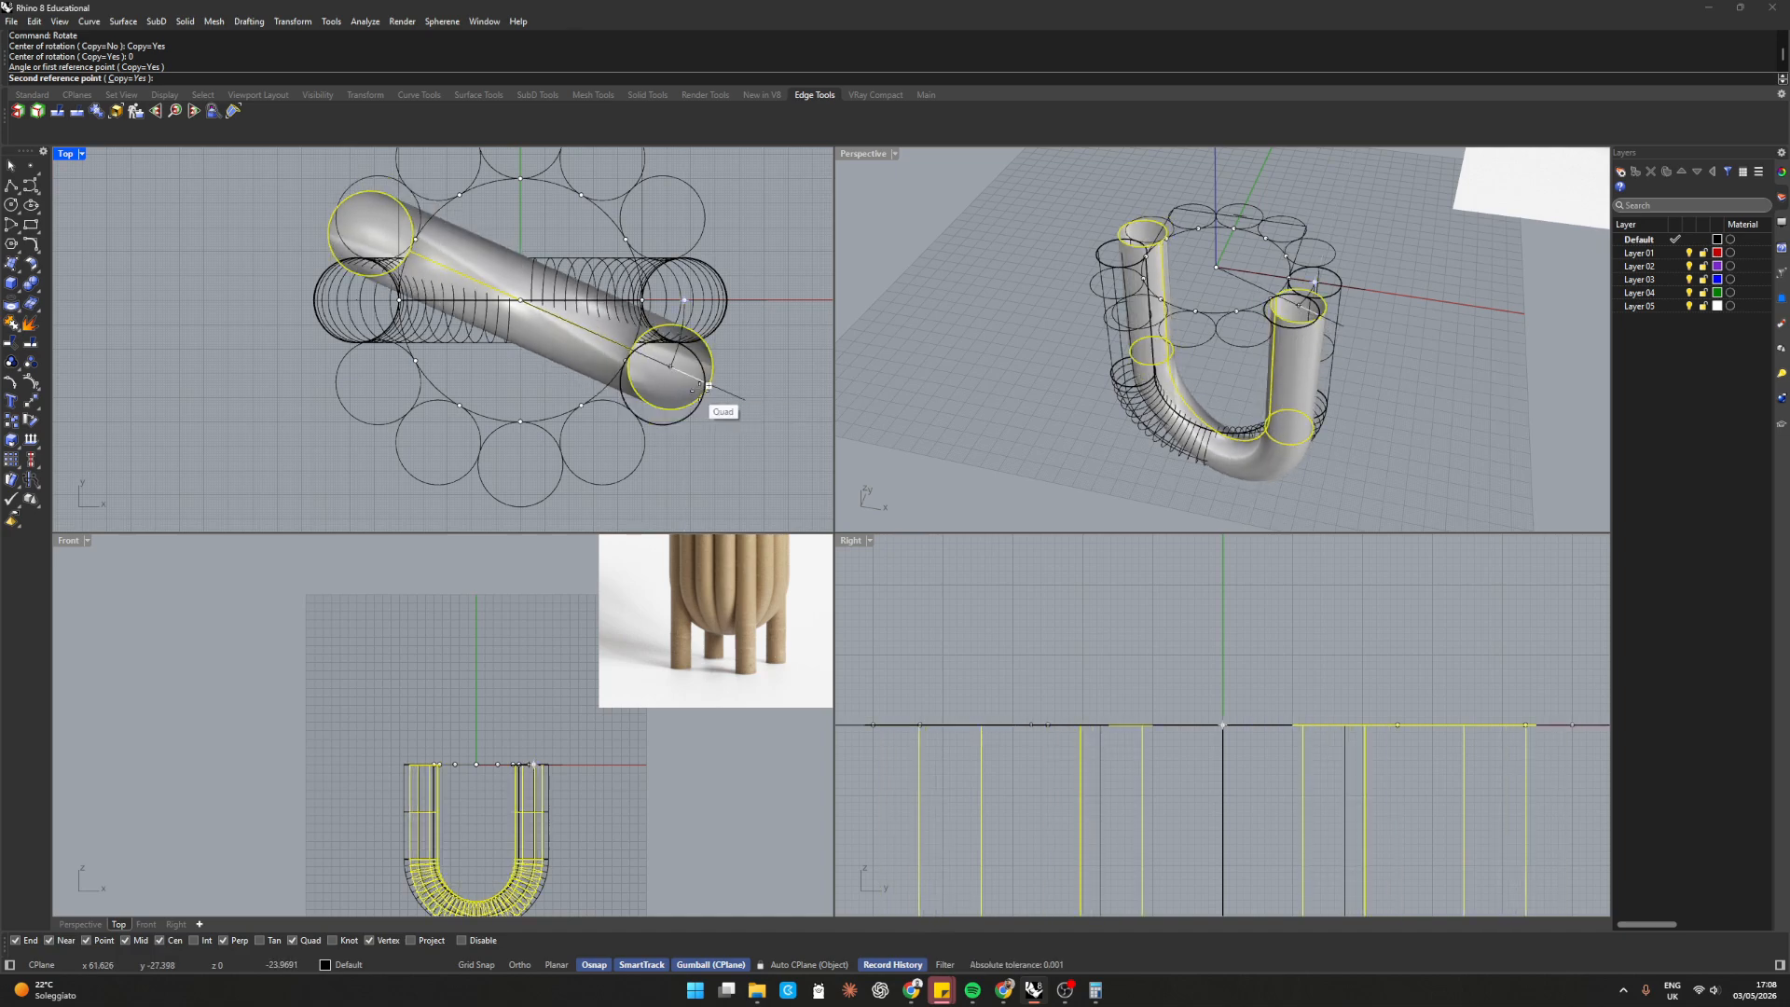
pyautogui.click(707, 386)
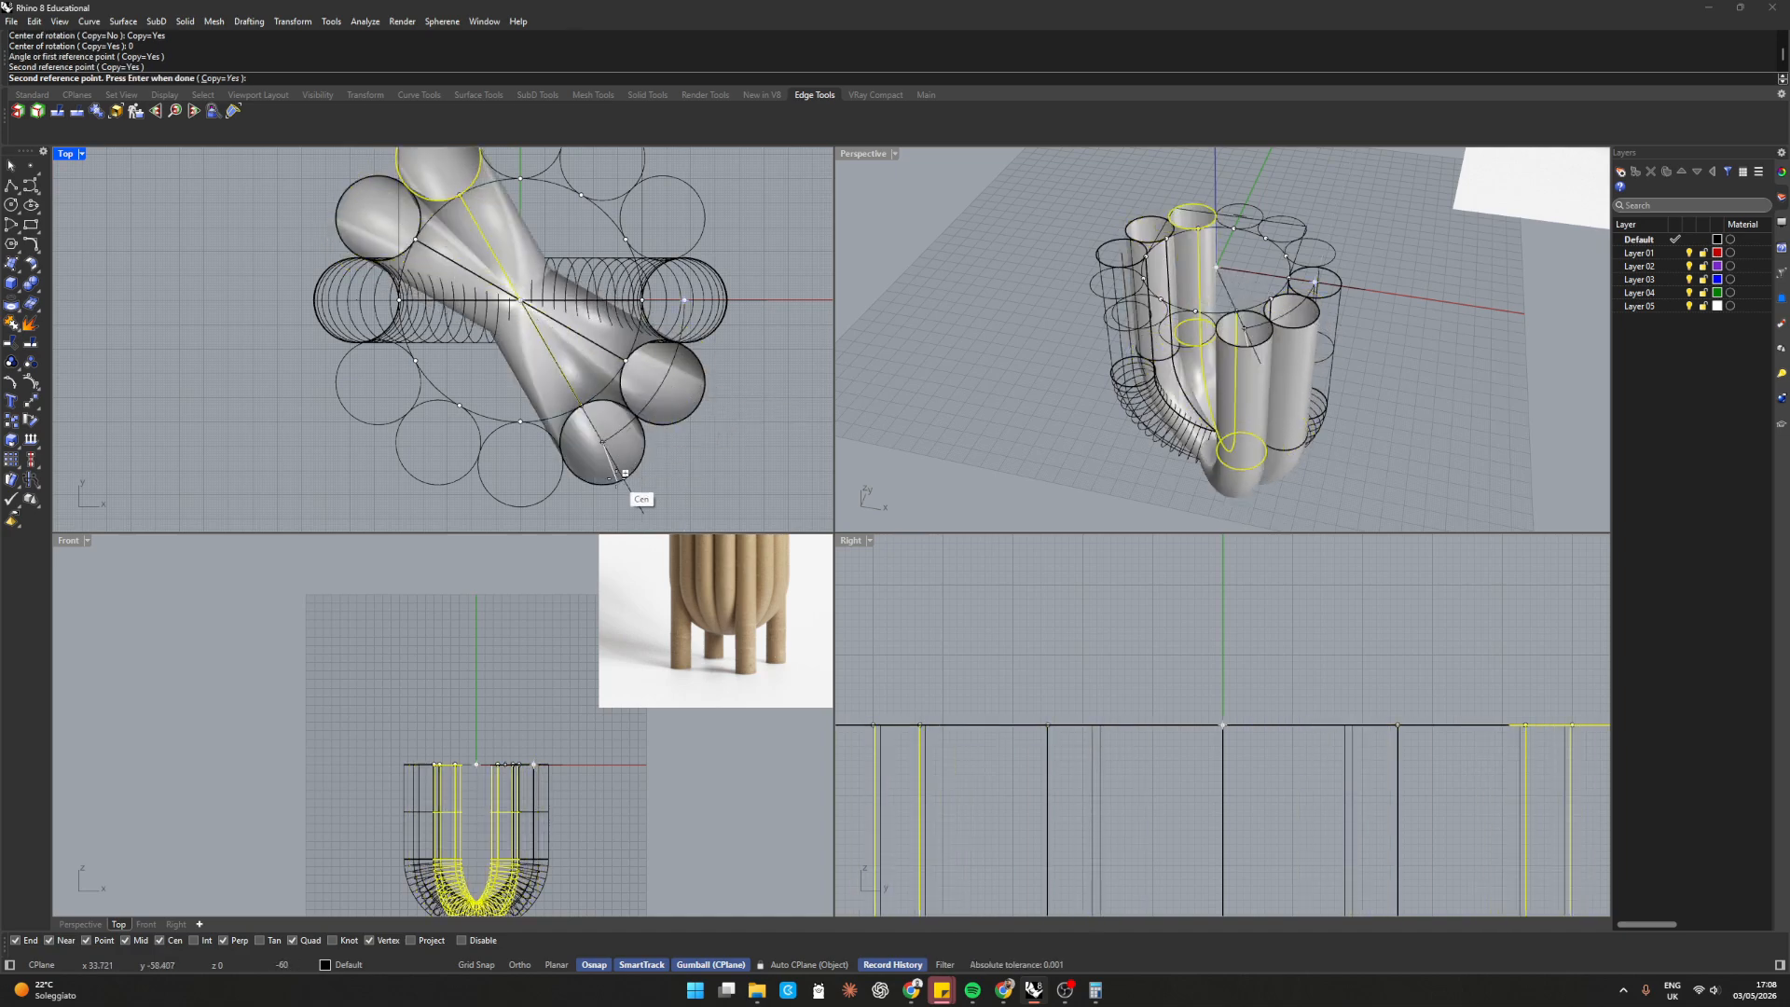
# Place further rotated copies of the U-shaped tube on the remaining circles of the ring and finish the rotation
pyautogui.click(625, 472)
pyautogui.click(542, 494)
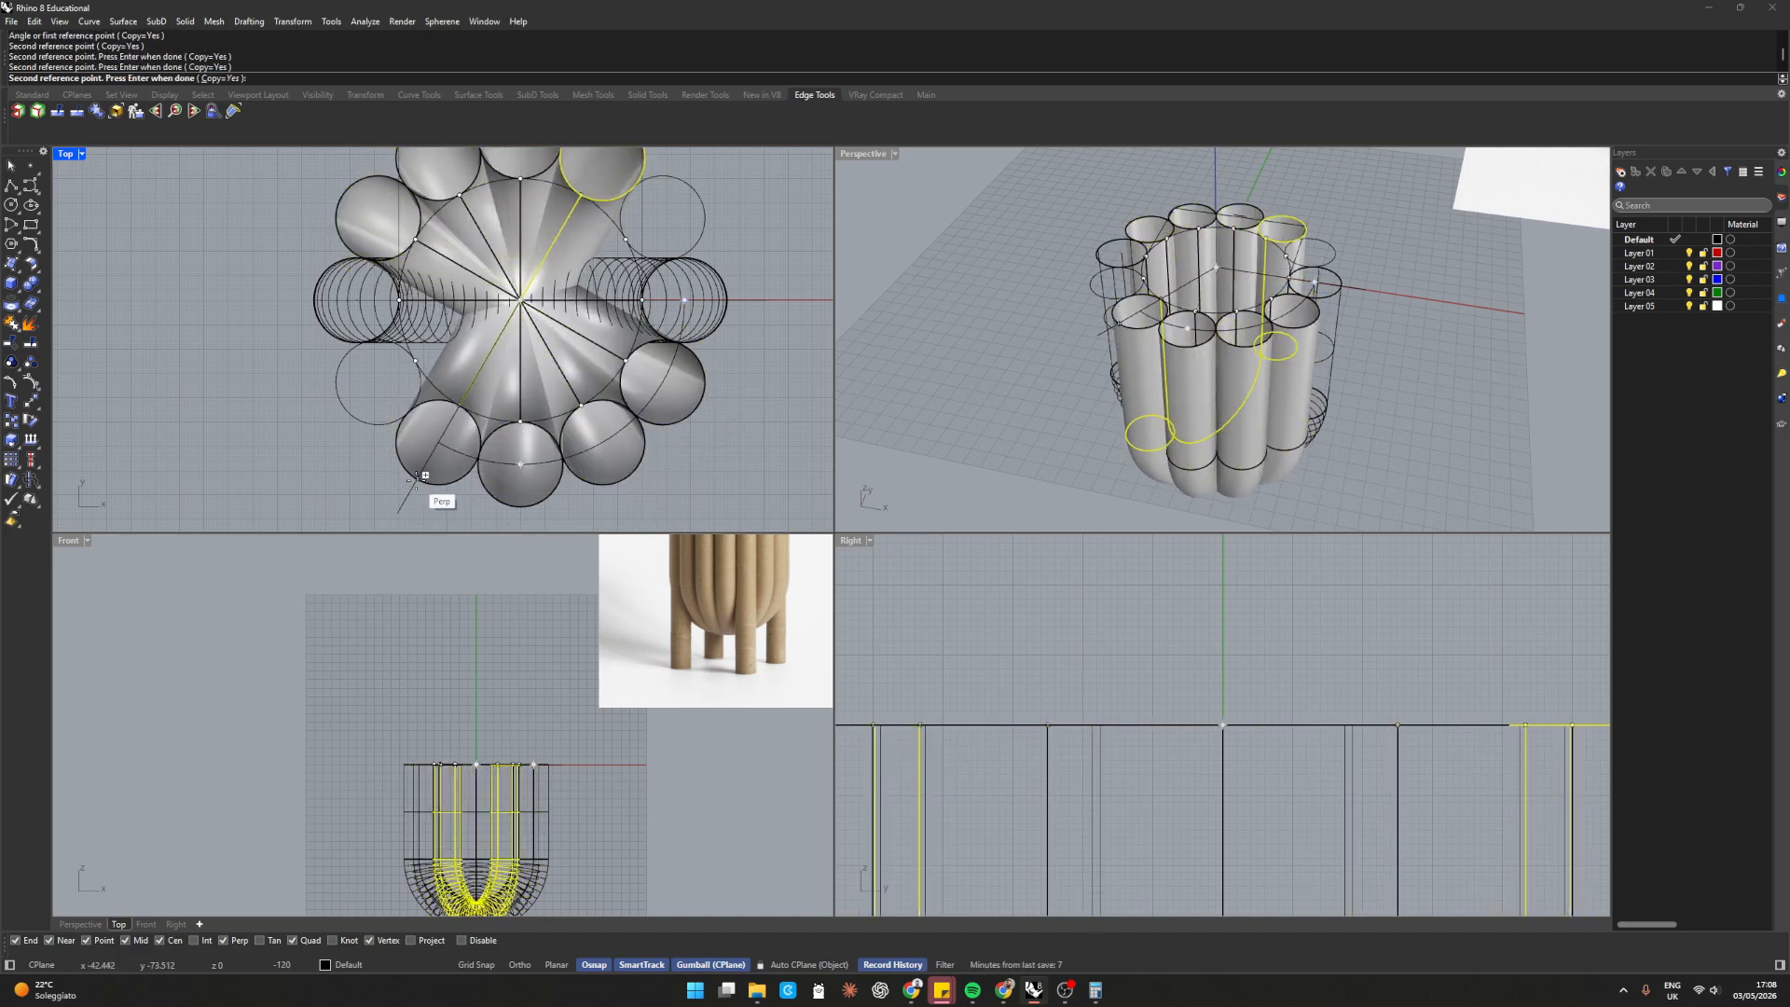
pyautogui.click(422, 478)
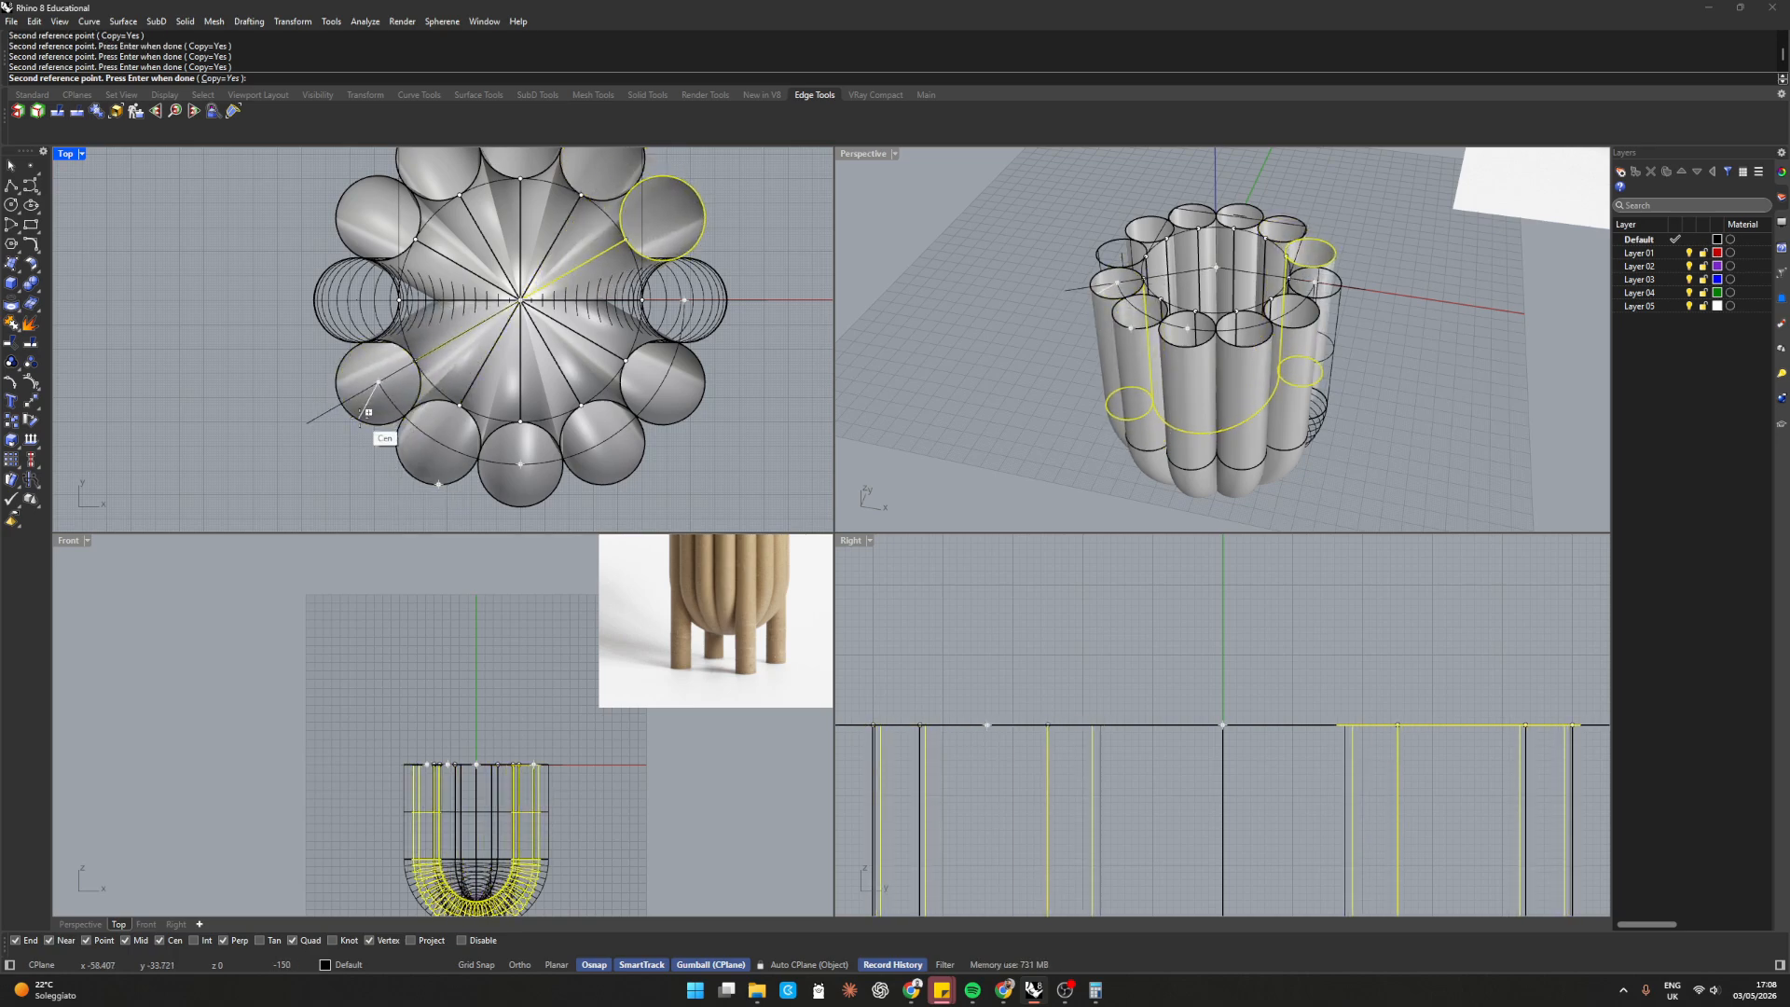
pyautogui.click(369, 412)
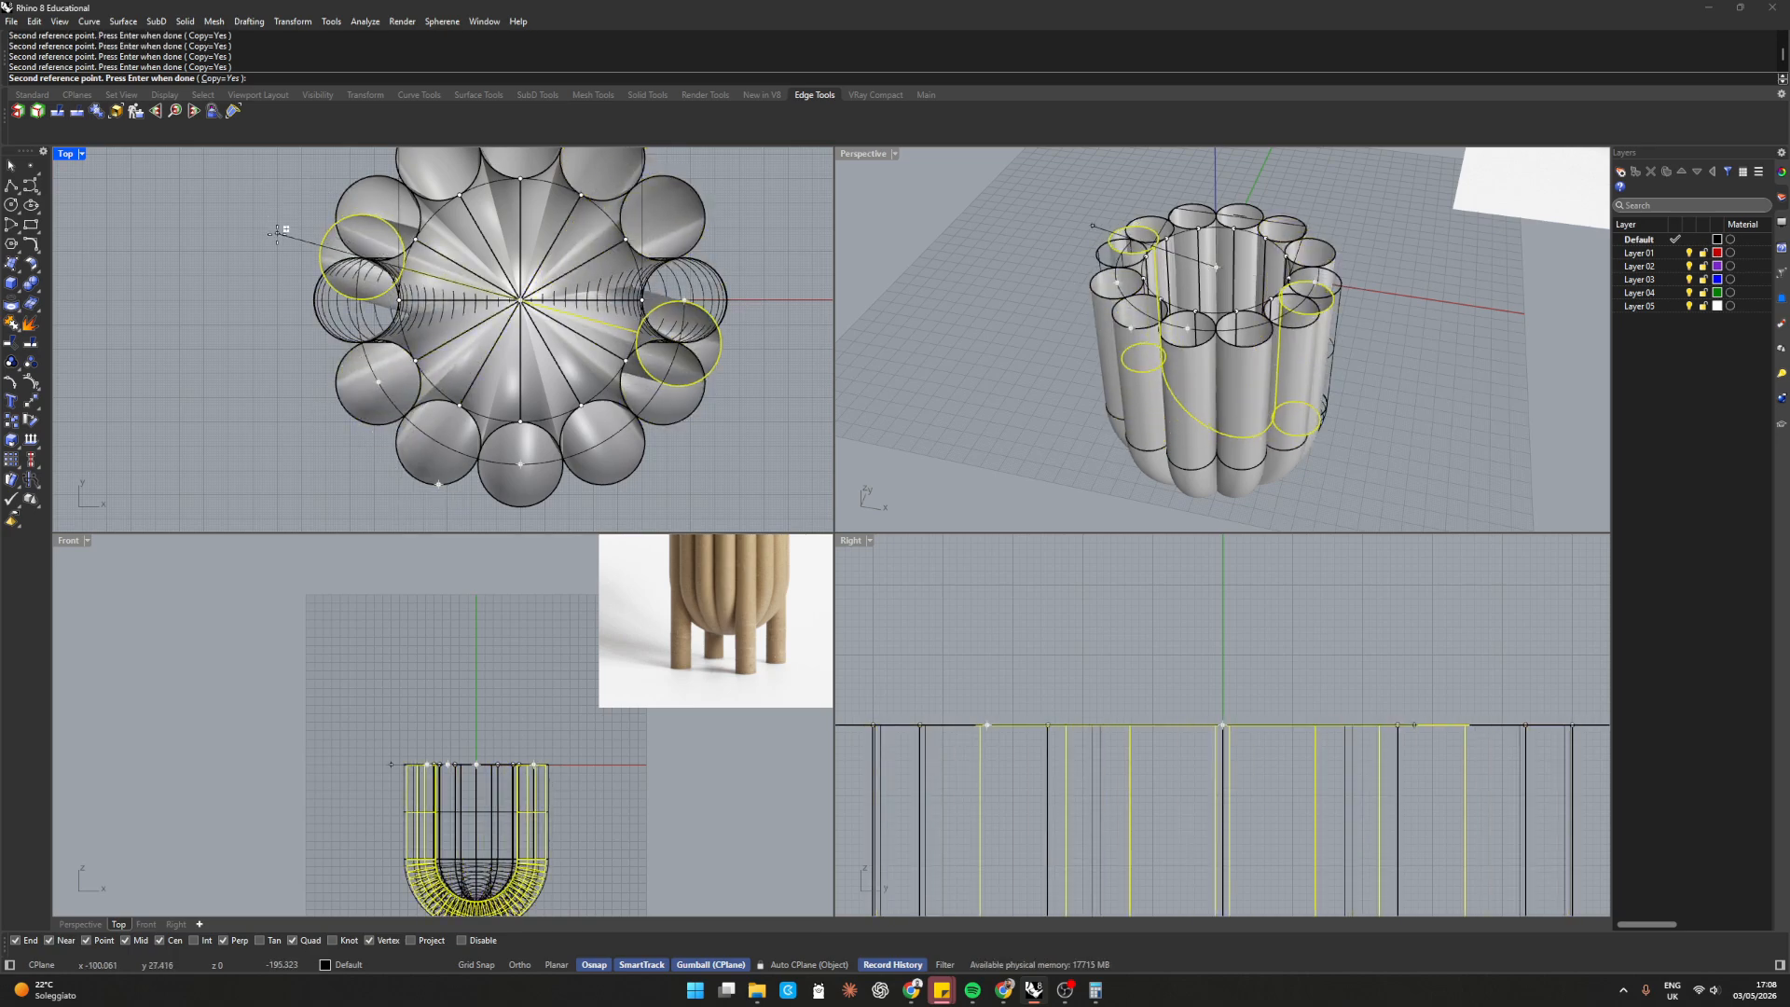
pyautogui.press('Return')
pyautogui.press('Escape')
# Delete the two U-shaped tubes that occupy the four leg positions of the ring in the Perspective viewport
pyautogui.doubleClick(864, 155)
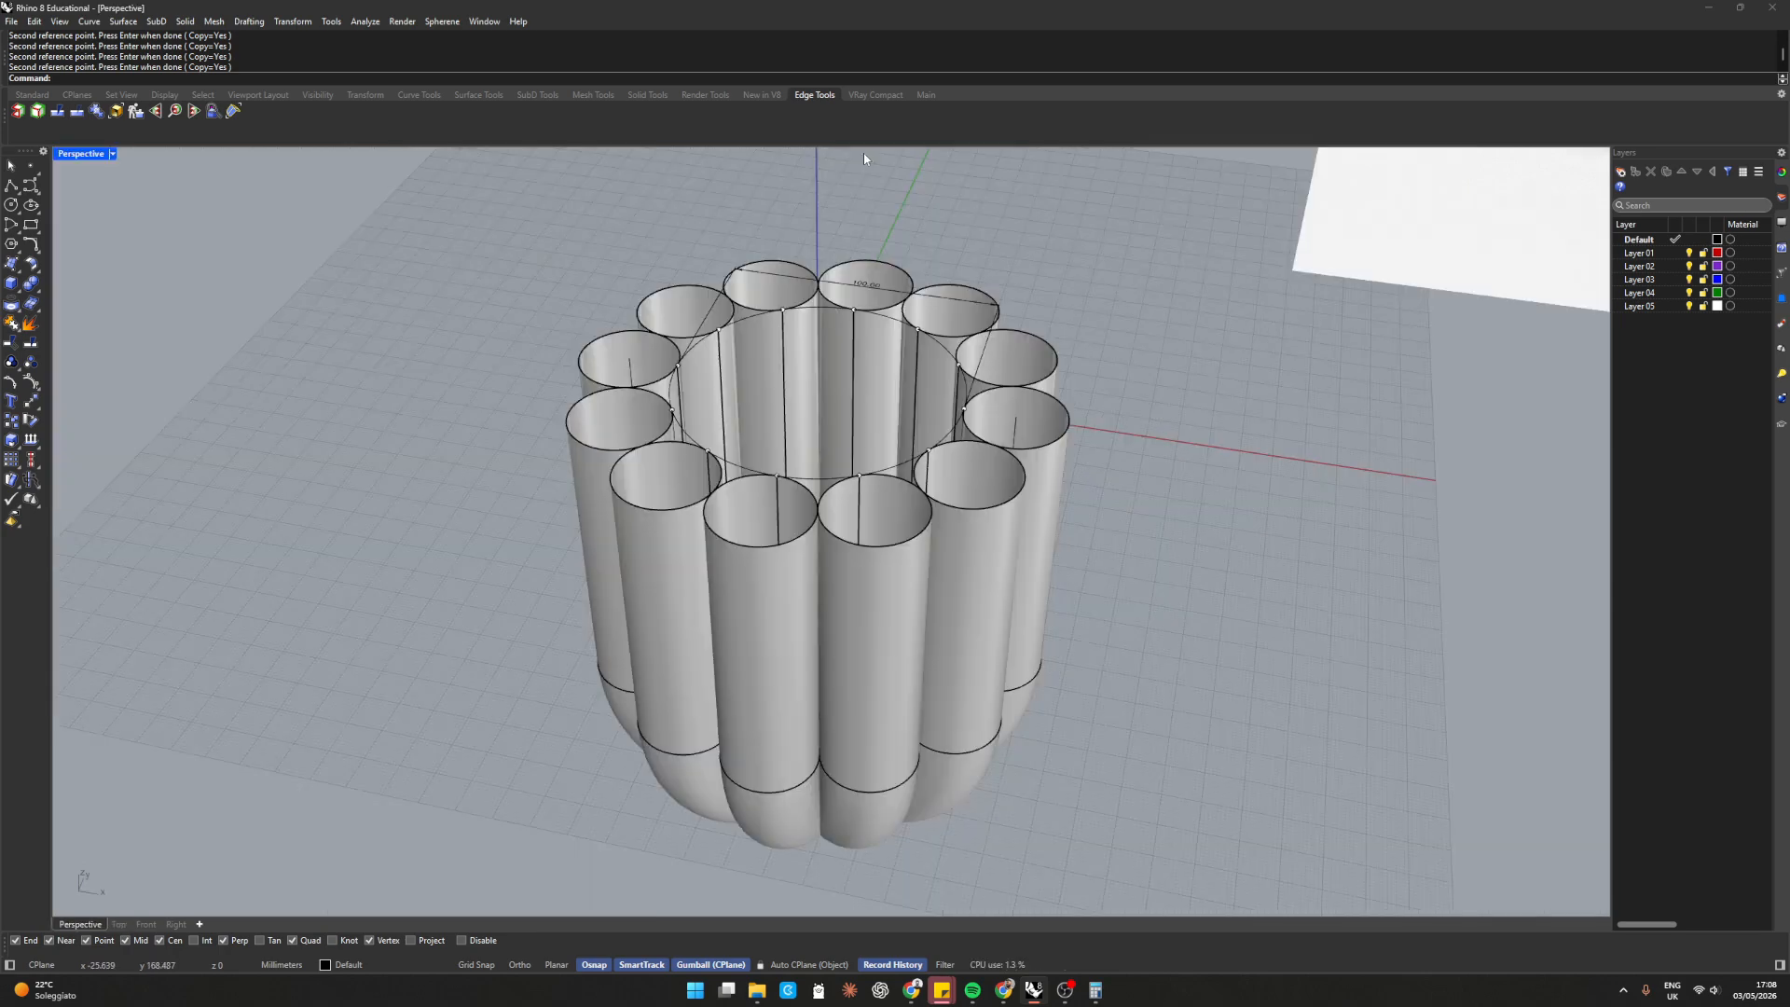
pyautogui.click(1044, 466)
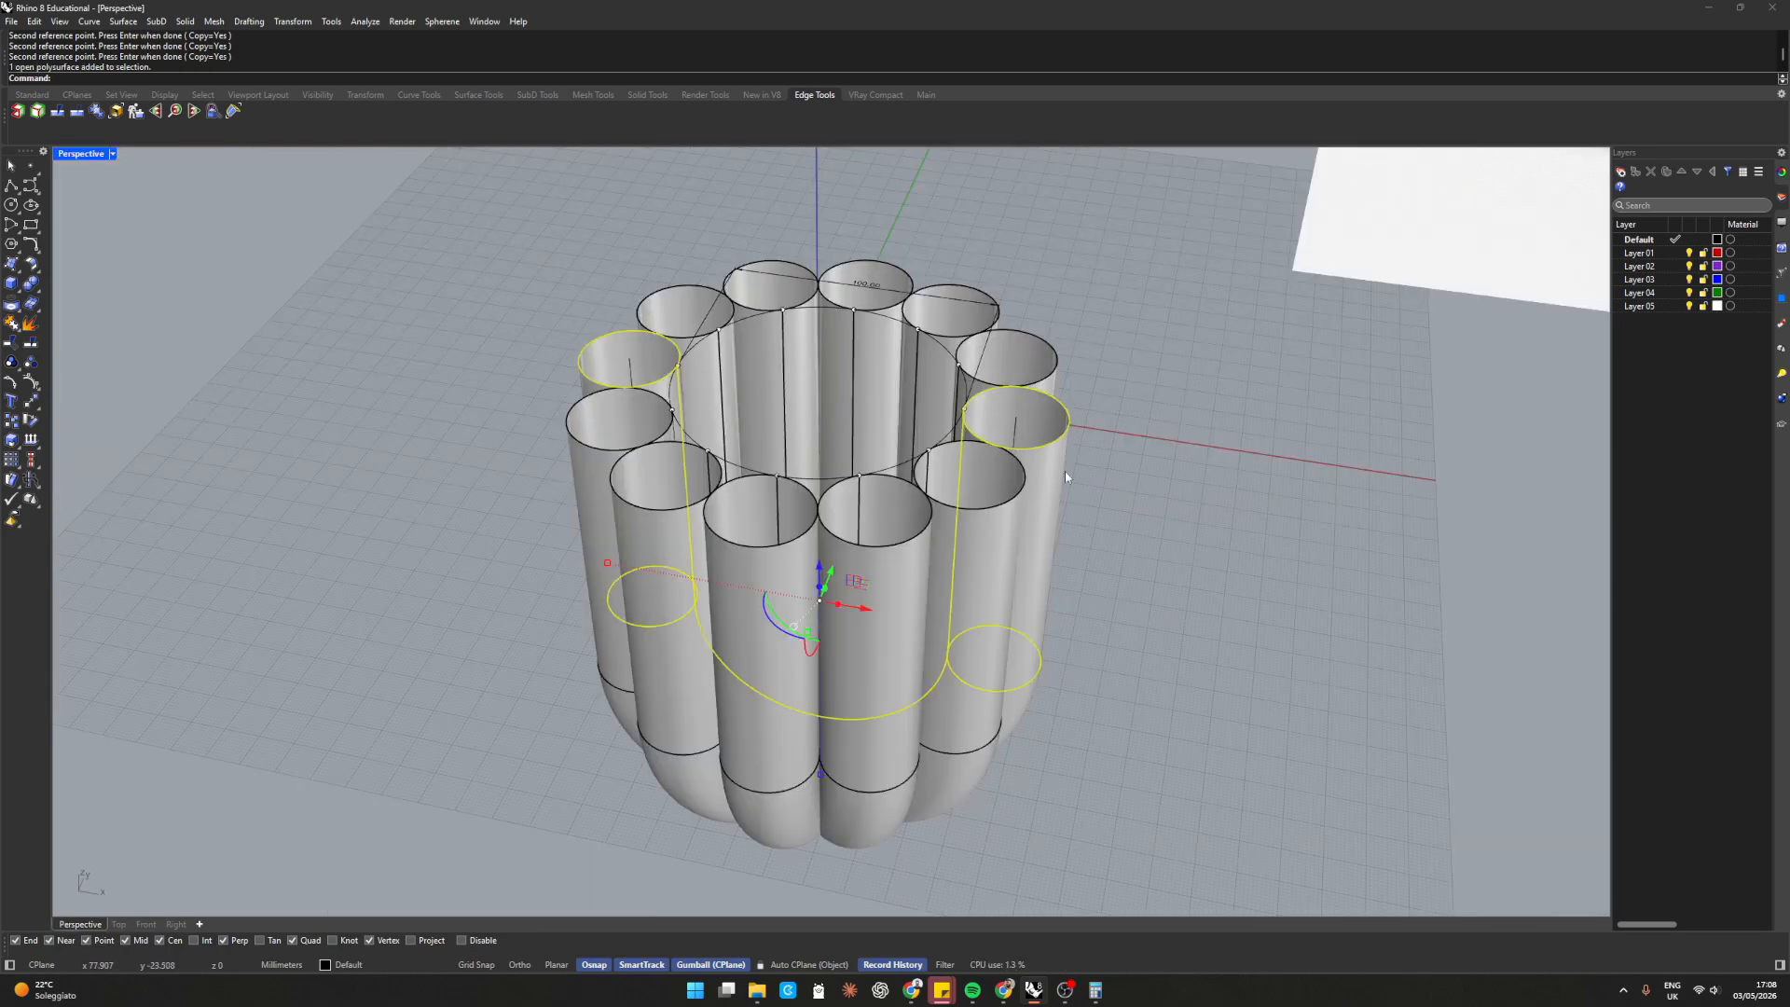
pyautogui.press('Delete')
pyautogui.click(920, 527)
pyautogui.click(760, 614)
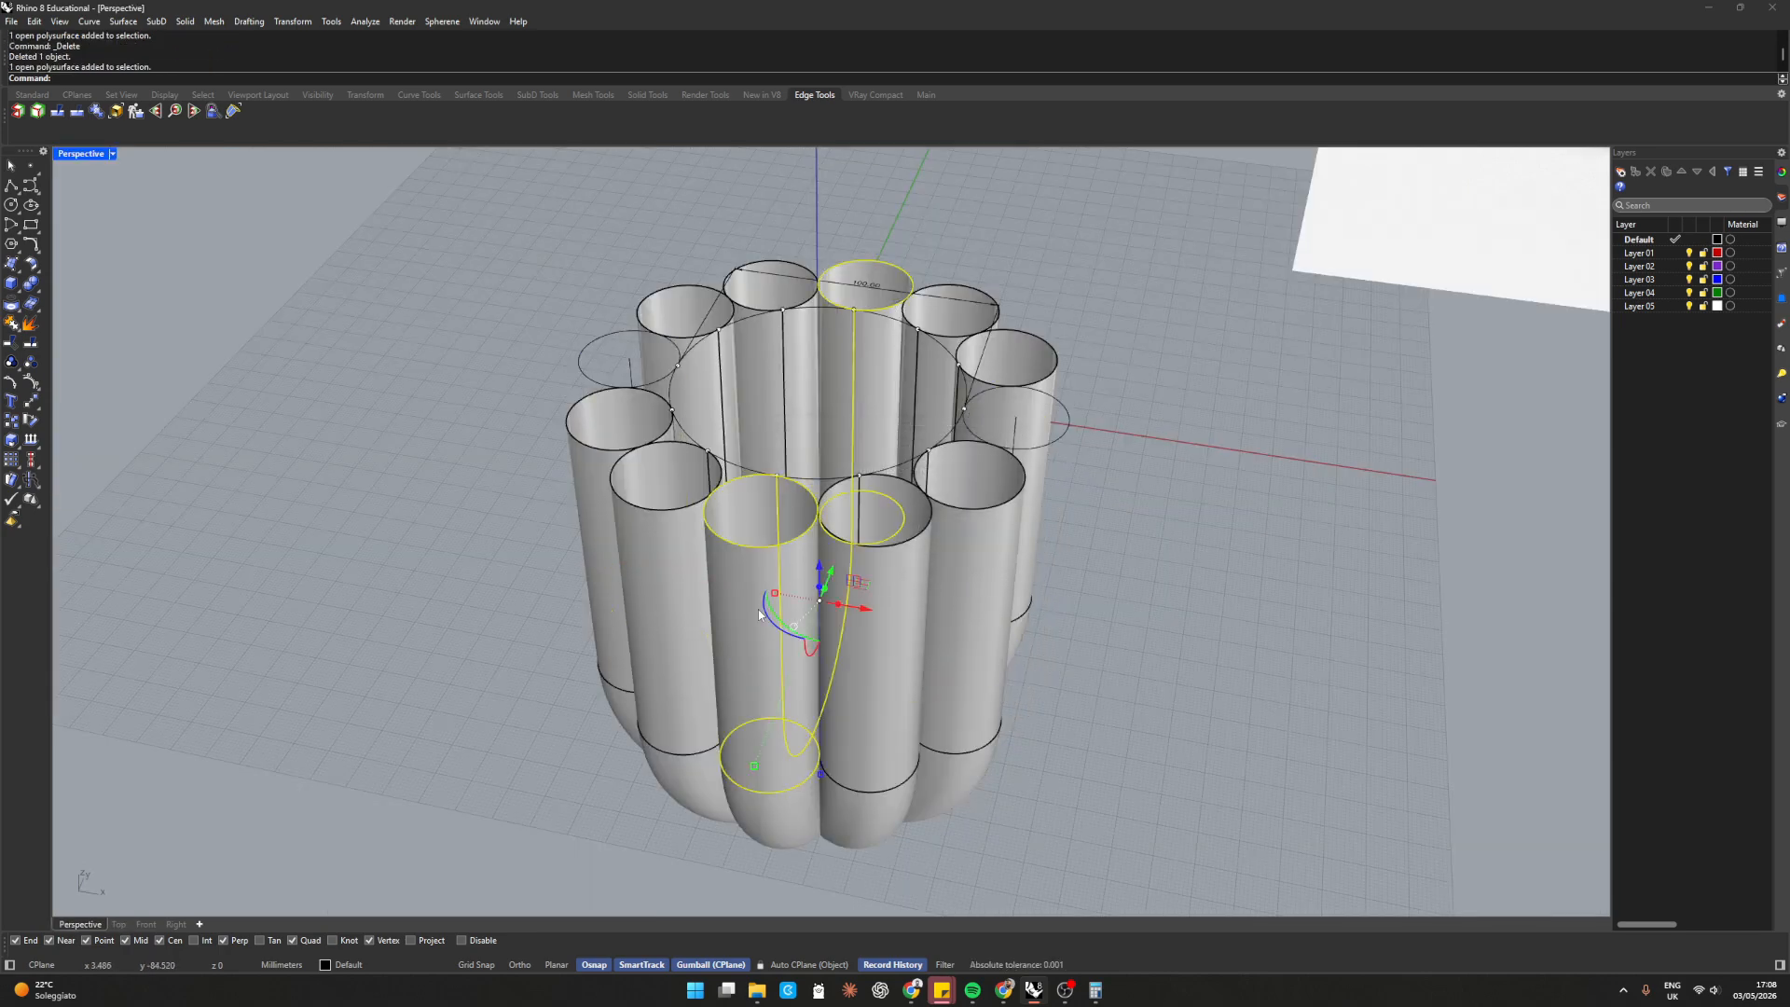
pyautogui.press('Delete')
# Extrude the four exposed leg circles straight down about 259 mm to form the planter's legs
pyautogui.moveTo(757, 608); pyautogui.dragTo(626, 464, button='right')
pyautogui.click(718, 492)
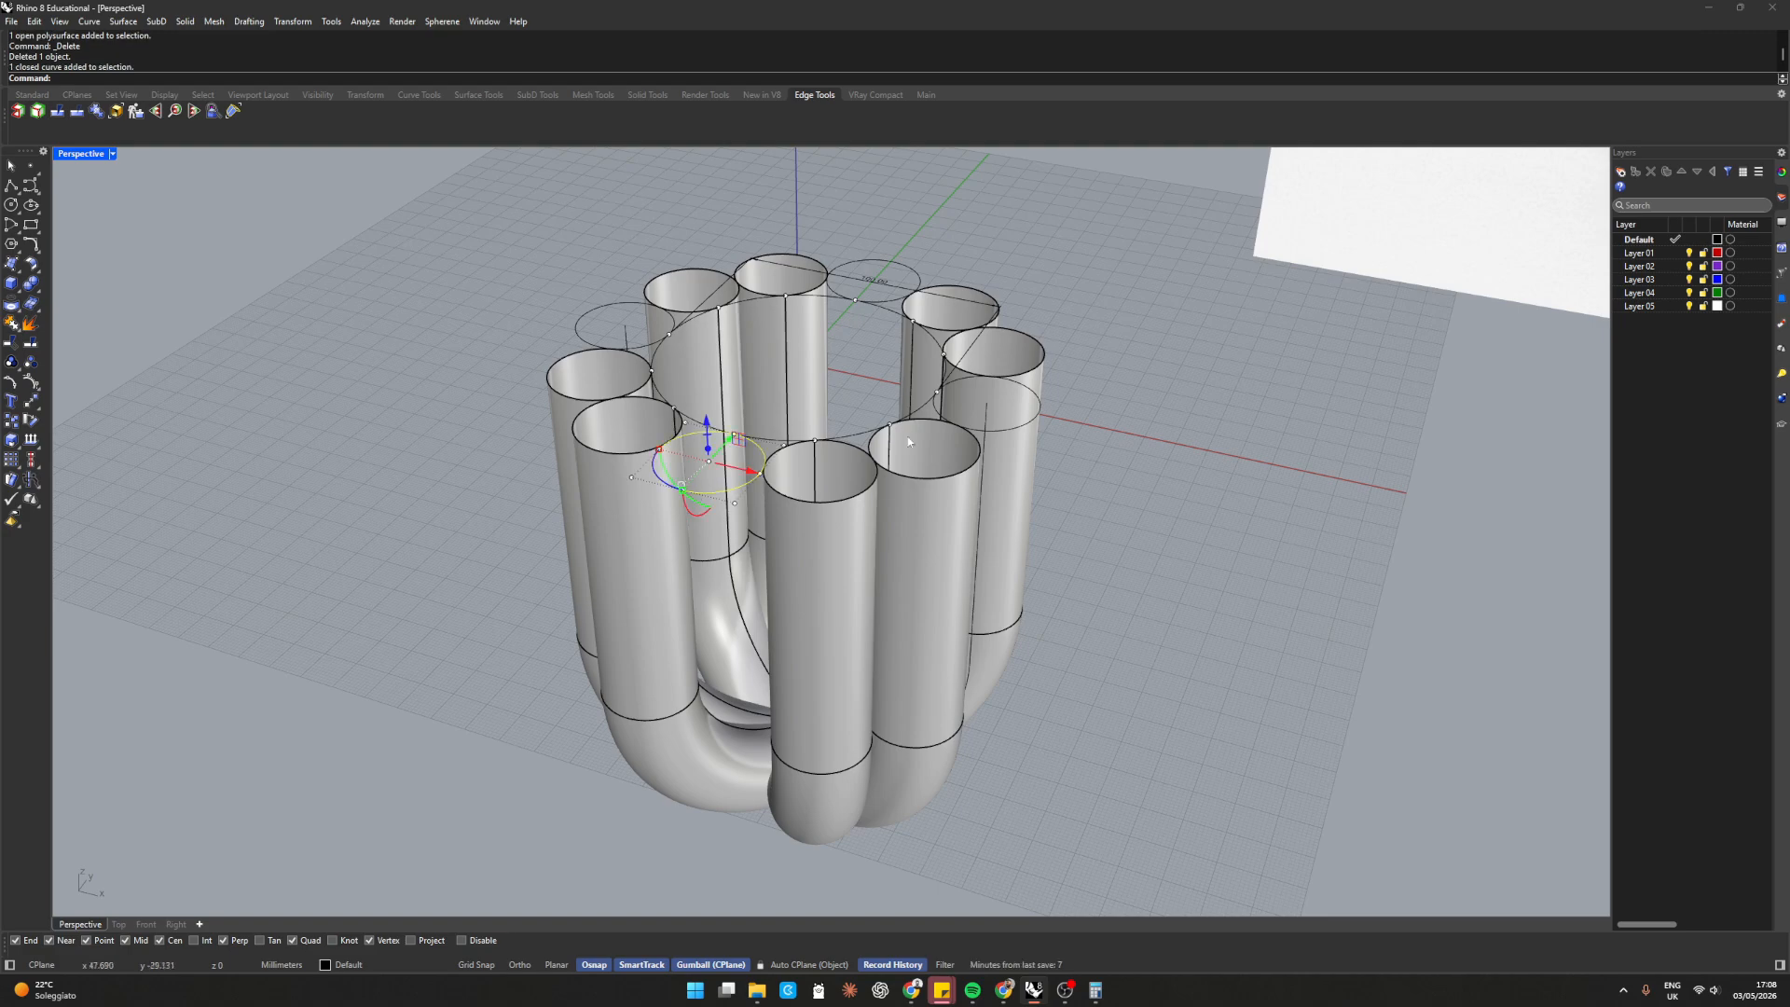
pyautogui.keyDown('shift'); pyautogui.click(1025, 426); pyautogui.keyUp('shift')
pyautogui.keyDown('shift'); pyautogui.click(917, 272); pyautogui.keyUp('shift')
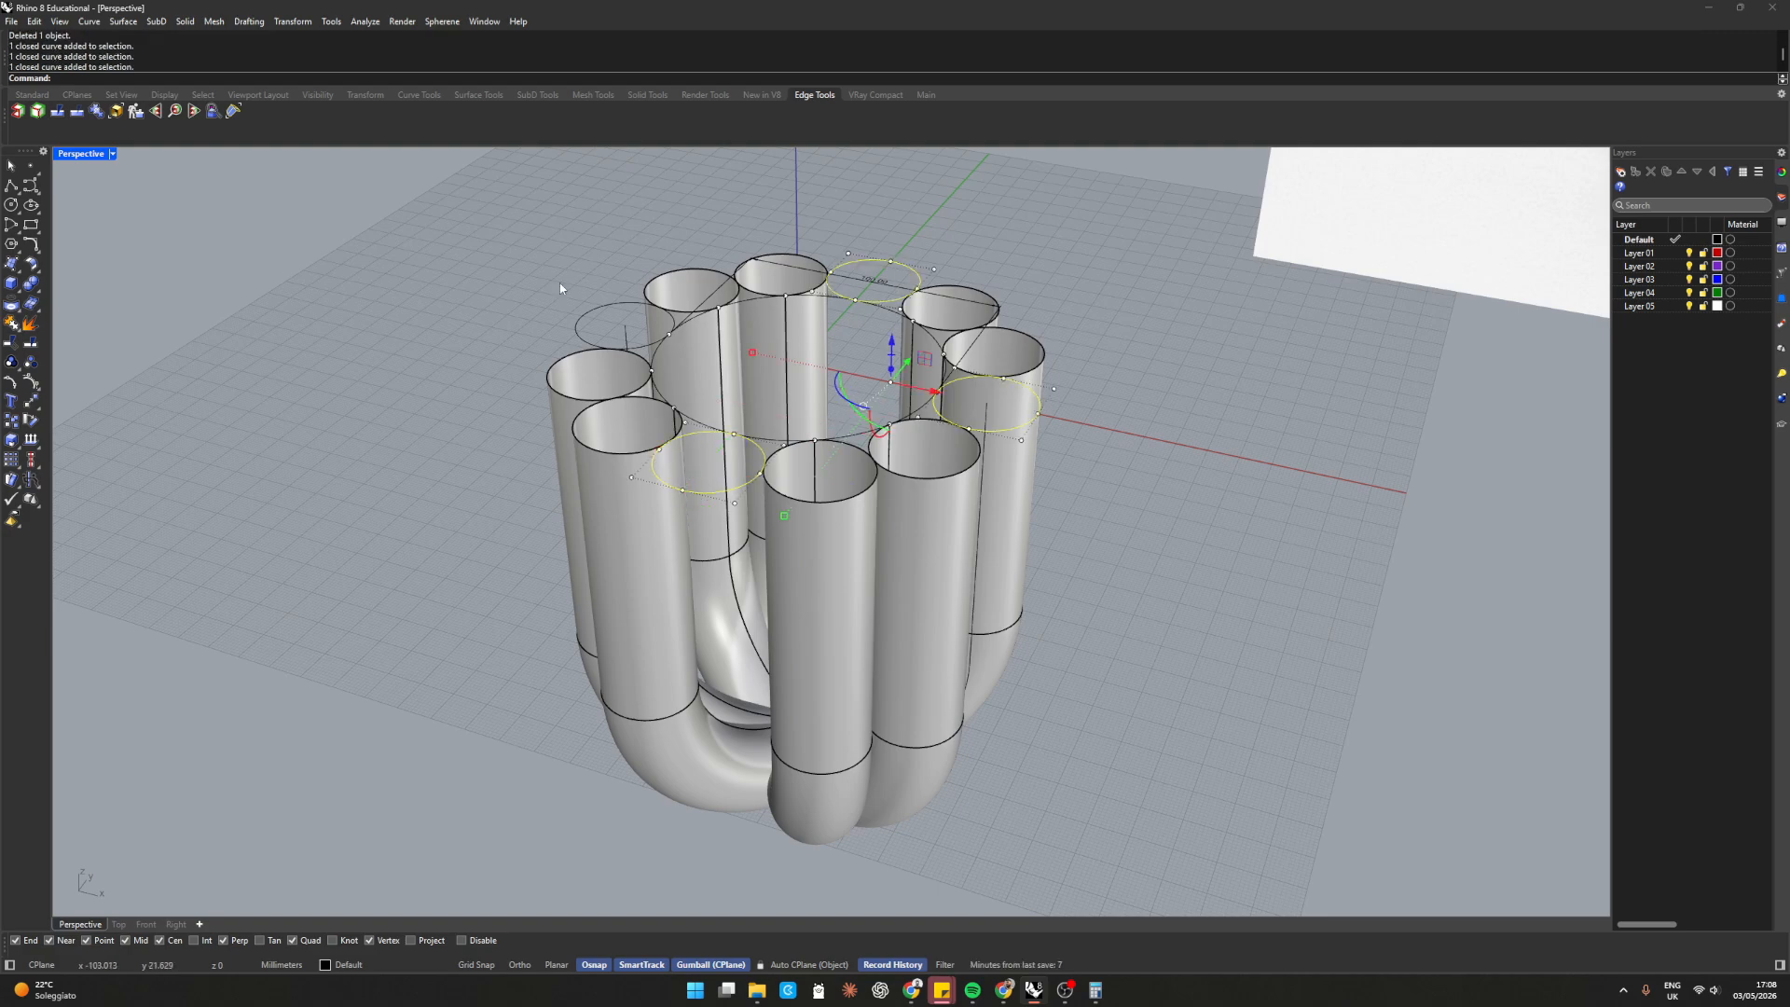
pyautogui.keyDown('shift'); pyautogui.click(604, 309); pyautogui.keyUp('shift')
pyautogui.moveTo(885, 216); pyautogui.dragTo(815, 278, button='right')
pyautogui.scroll(-3, 801, 330)
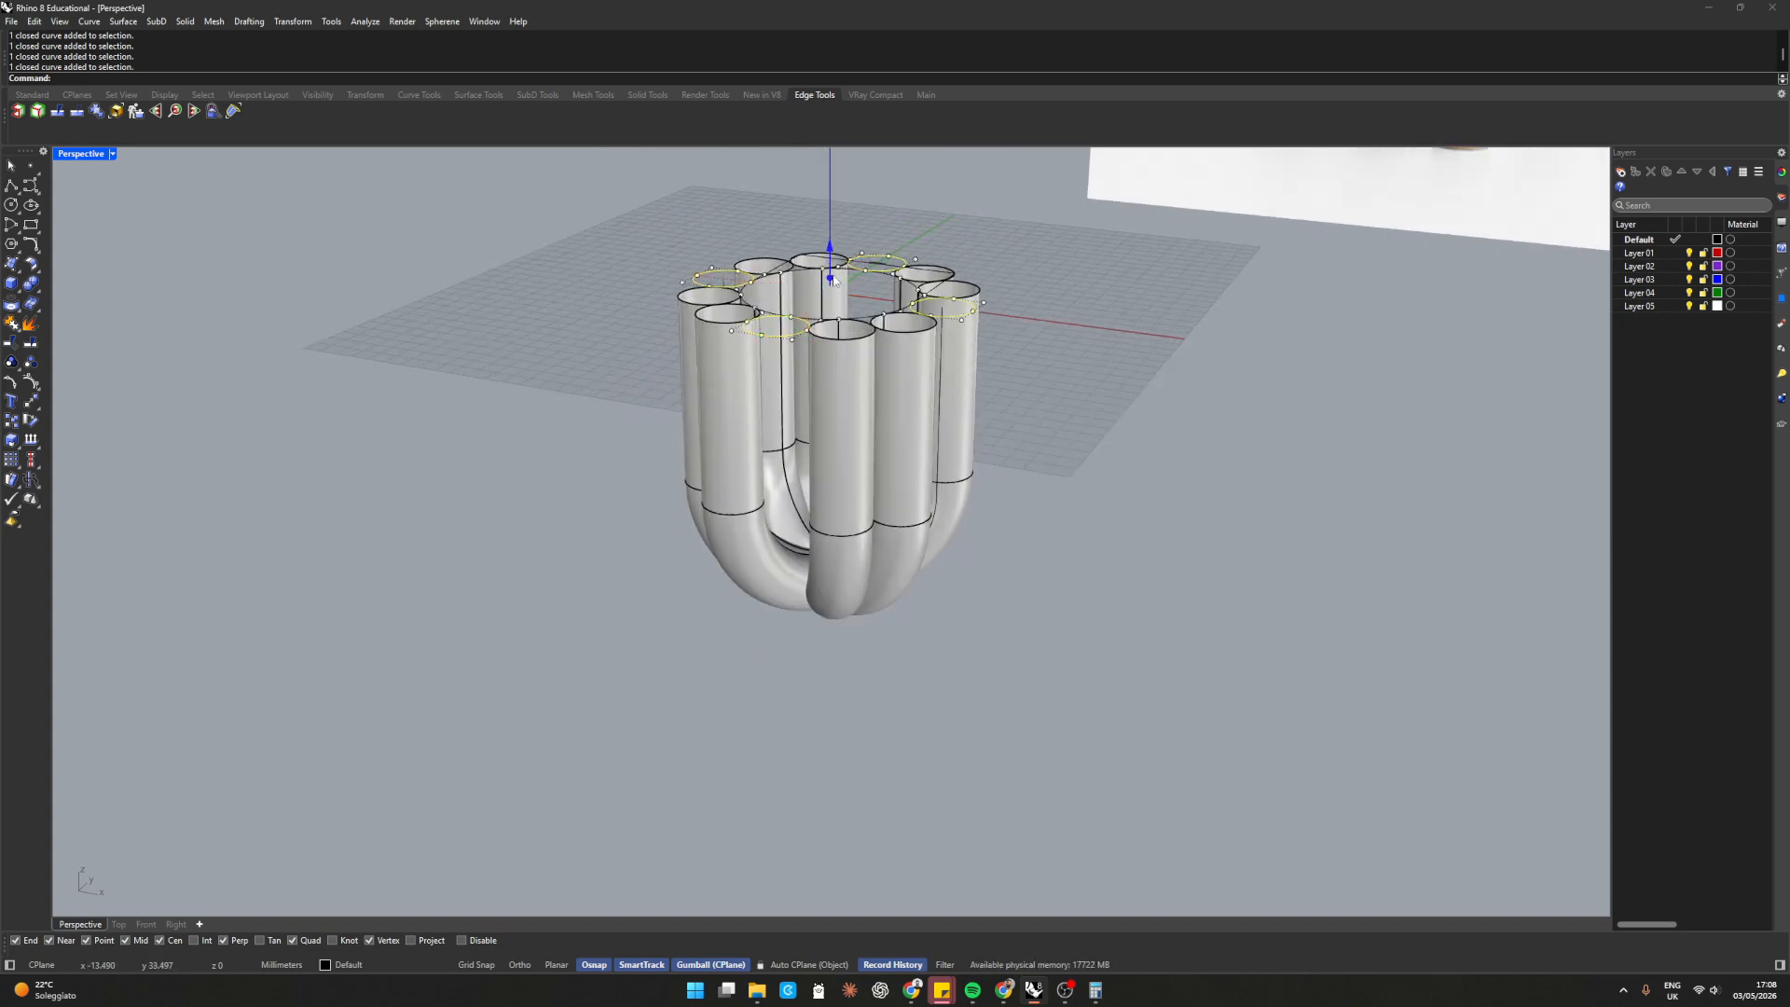
pyautogui.moveTo(833, 268); pyautogui.dragTo(865, 693)
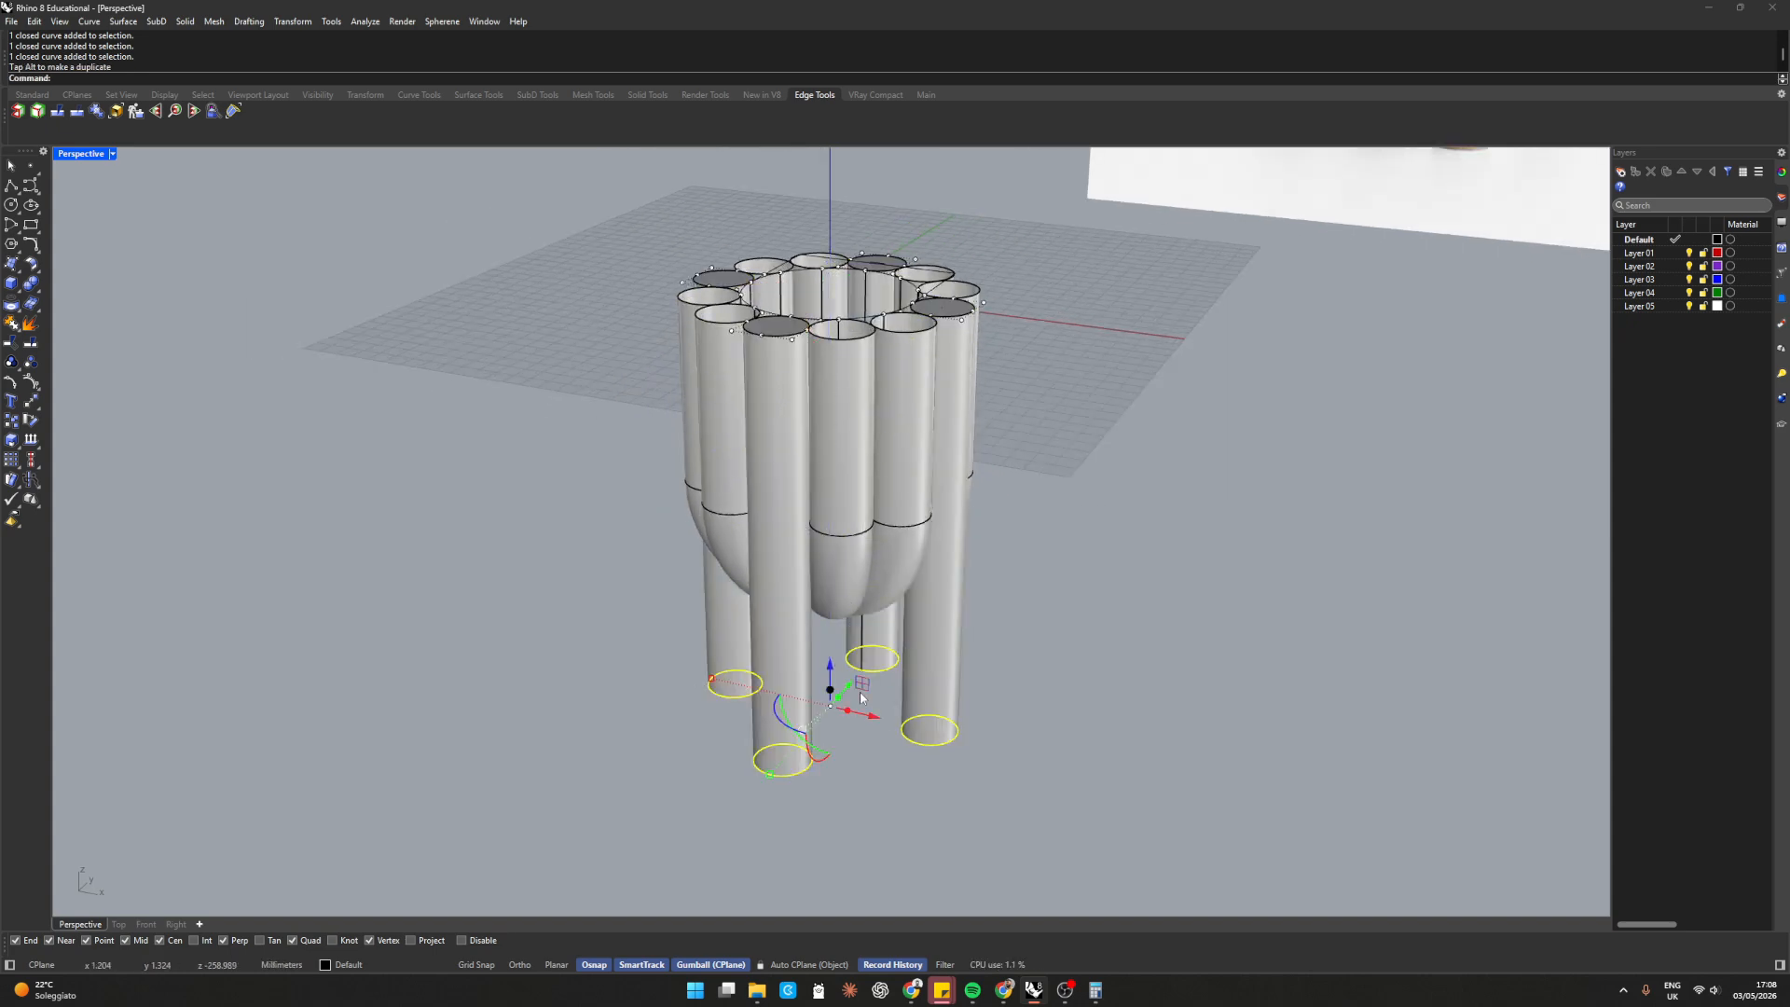
# Cap the open ends of the four remaining U-shaped tubes
pyautogui.moveTo(910, 625); pyautogui.dragTo(846, 727, button='right')
pyautogui.scroll(-6, 854, 552)
pyautogui.scroll(-2, 915, 590)
pyautogui.scroll(3, 911, 448)
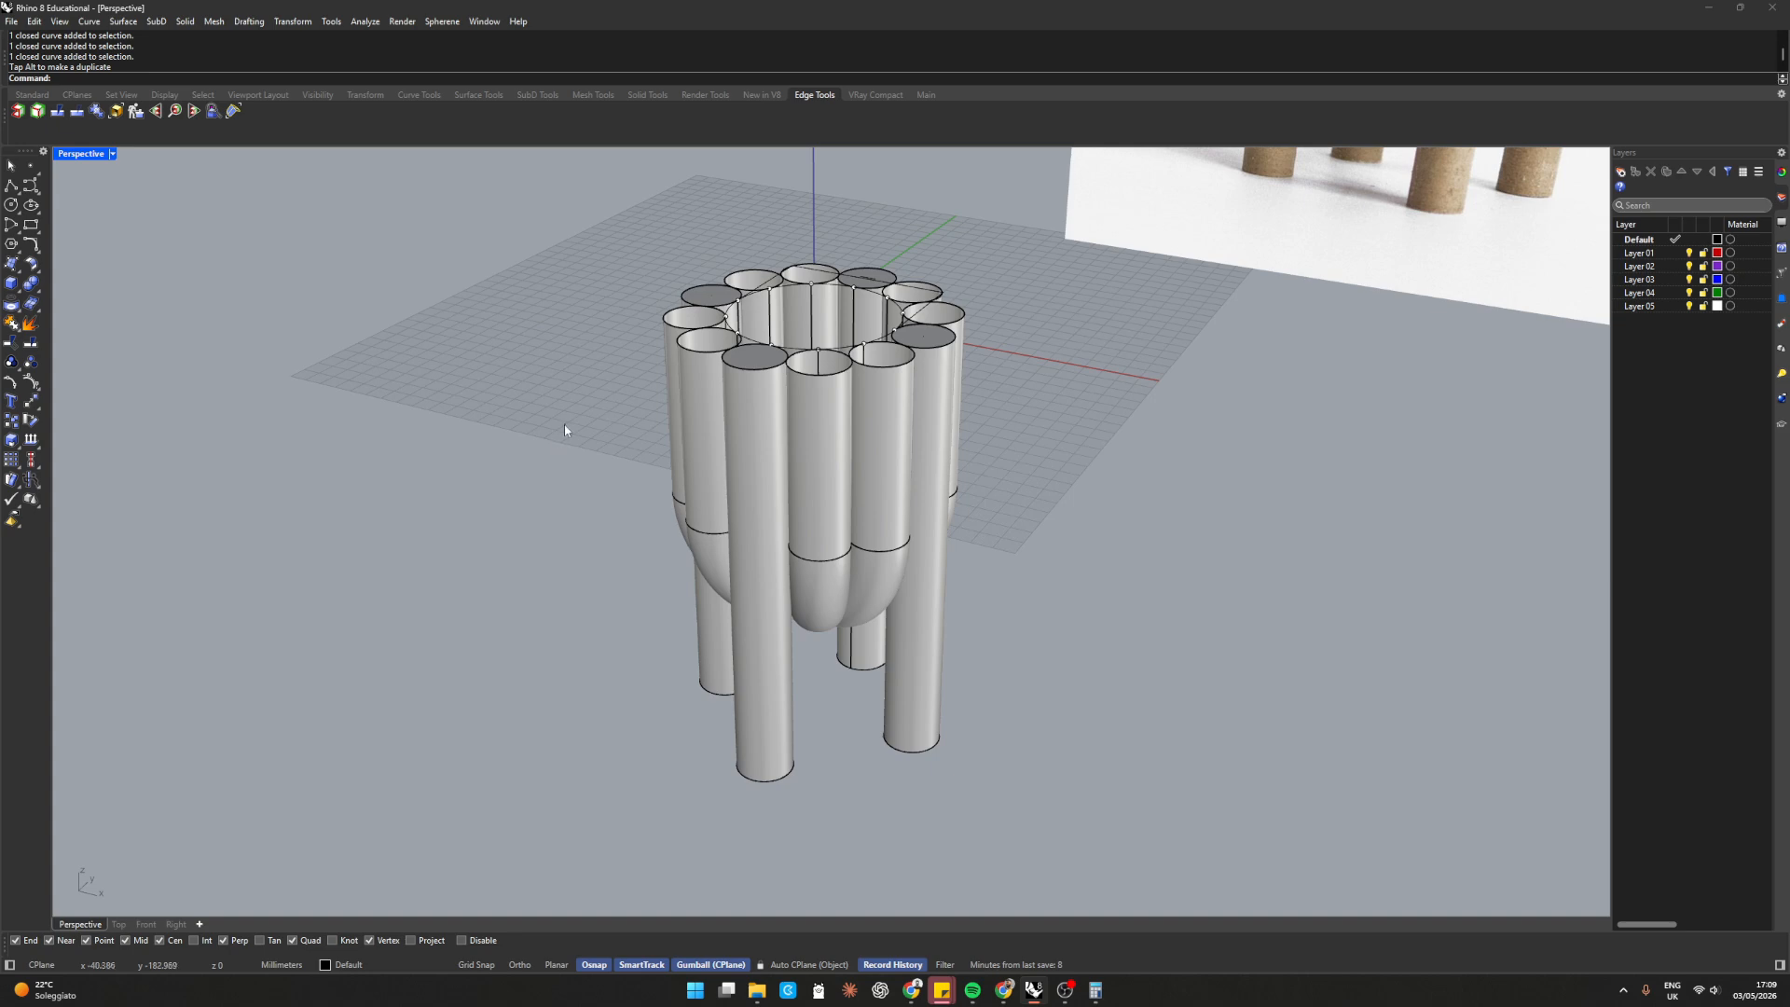
pyautogui.scroll(4, 687, 378)
pyautogui.moveTo(885, 522); pyautogui.dragTo(971, 580, button='right')
pyautogui.click(1025, 643)
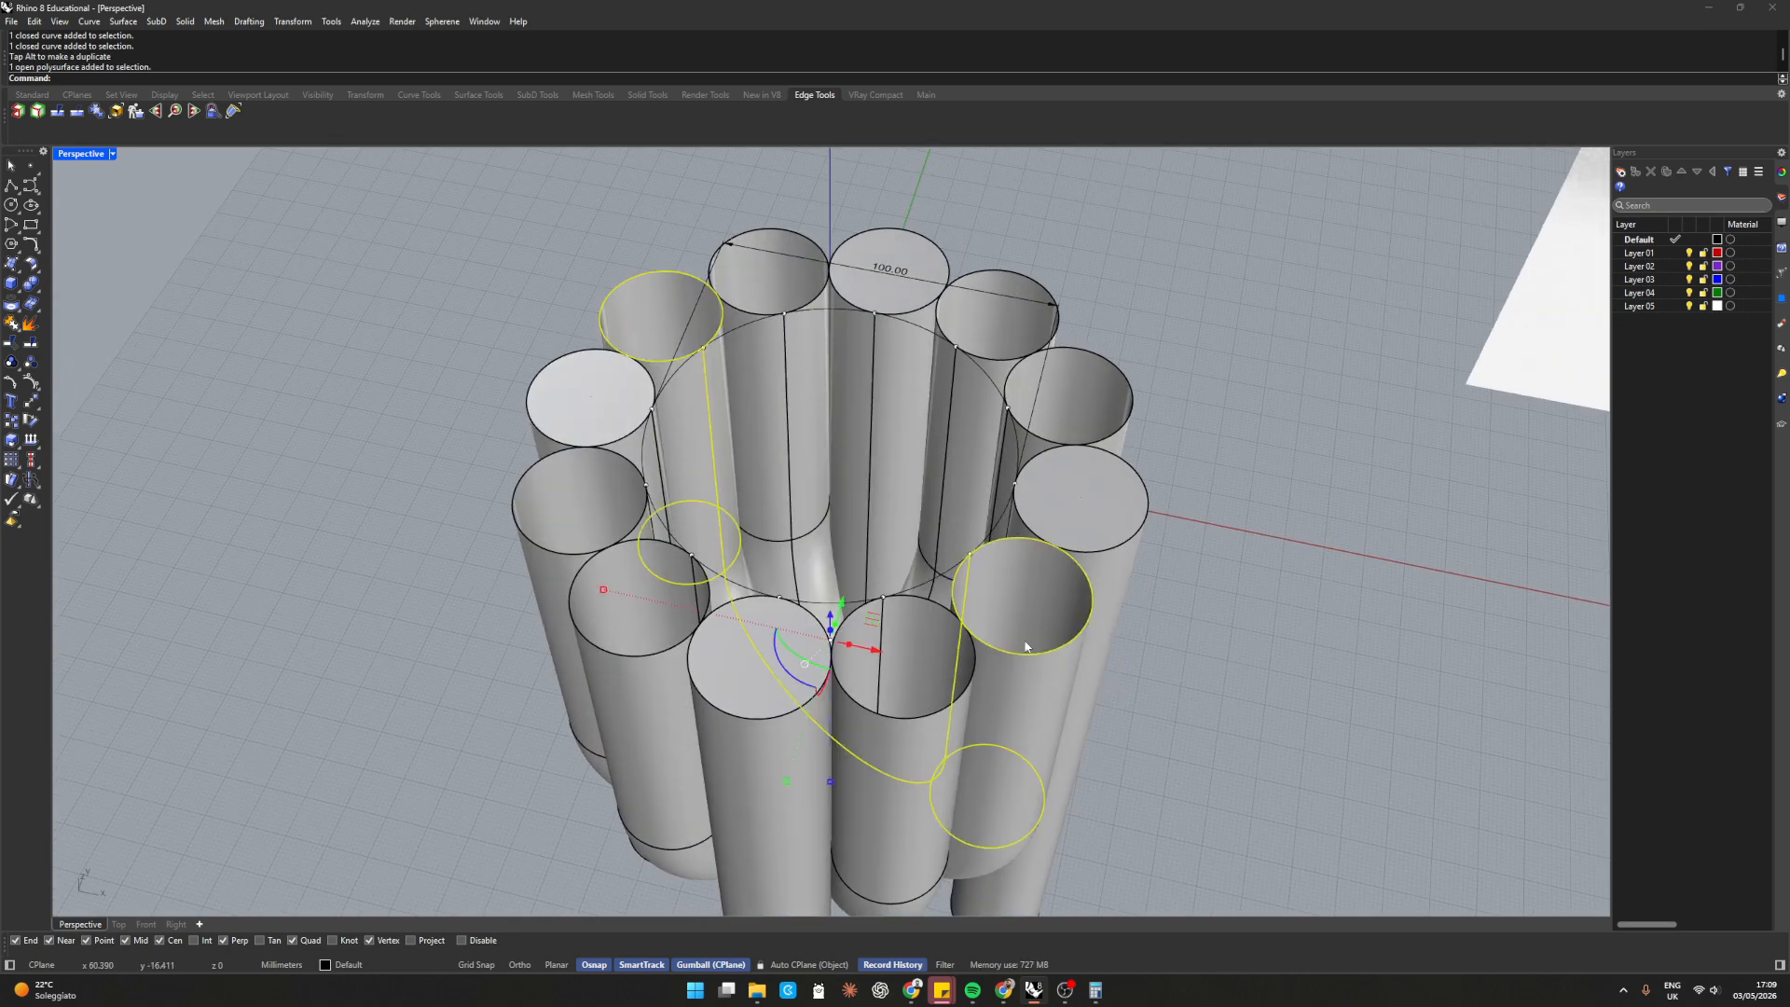
pyautogui.keyDown('shift'); pyautogui.click(920, 742); pyautogui.keyUp('shift')
pyautogui.keyDown('shift'); pyautogui.click(609, 651); pyautogui.keyUp('shift')
pyautogui.keyDown('shift'); pyautogui.click(626, 755); pyautogui.keyUp('shift')
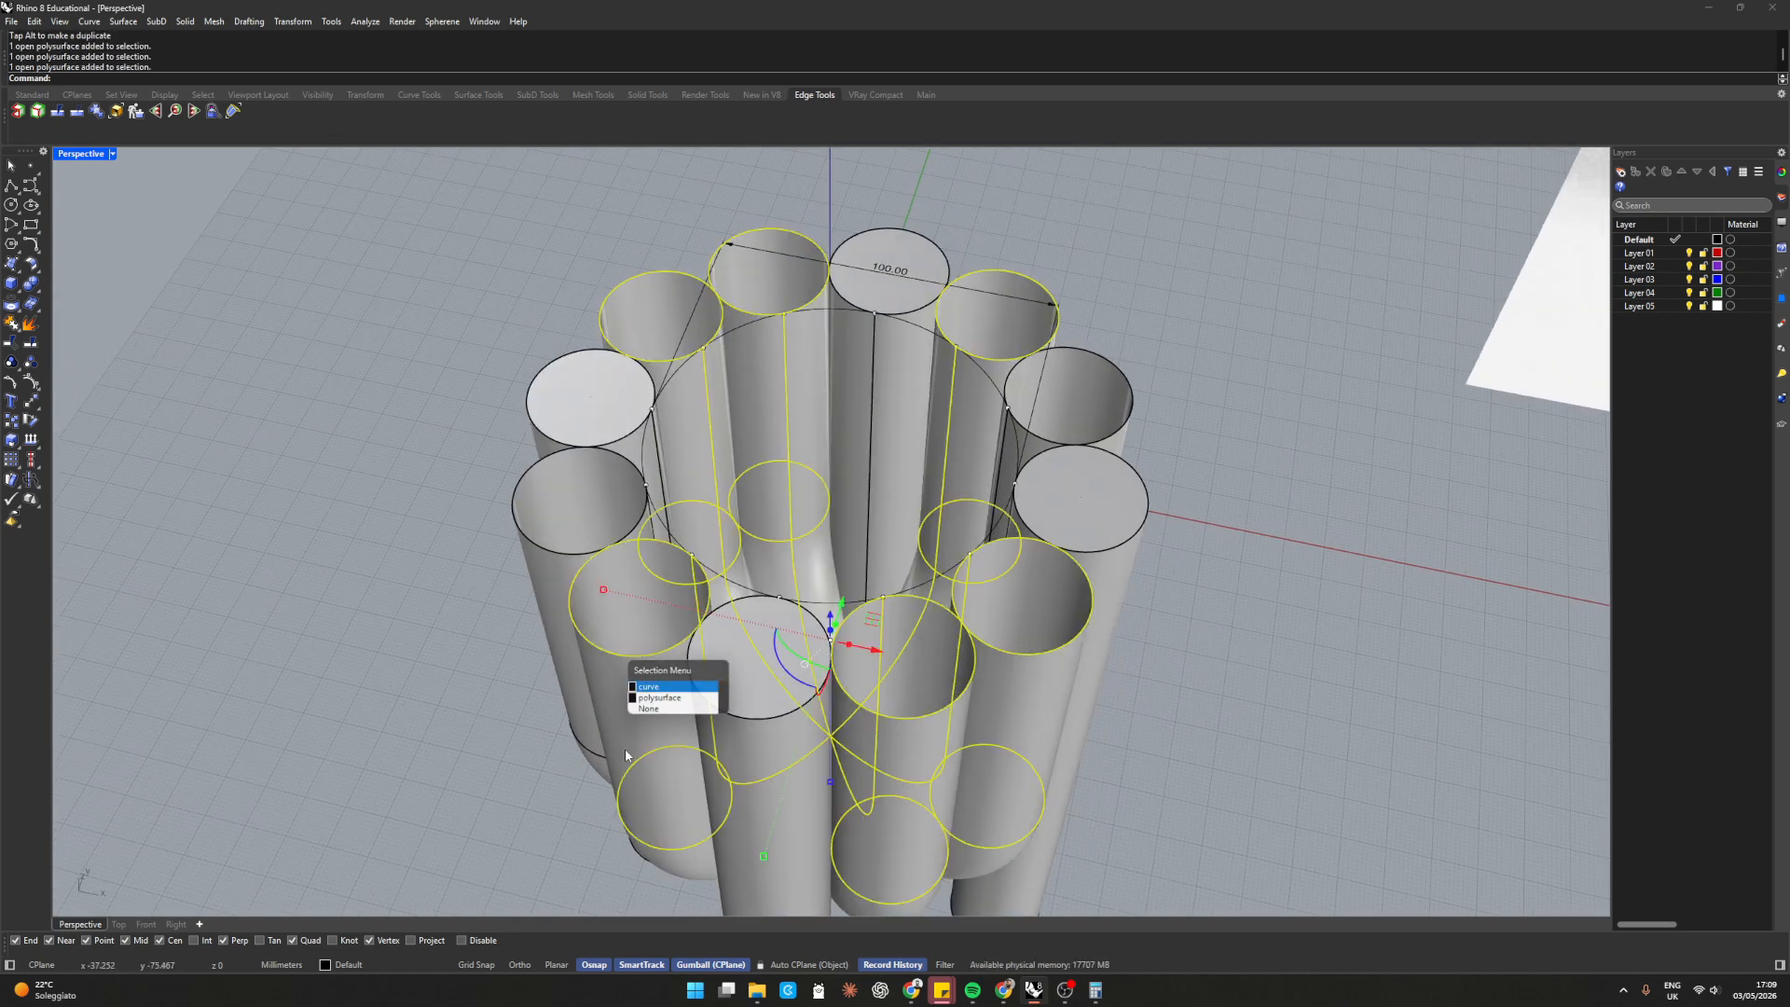
pyautogui.click(659, 697)
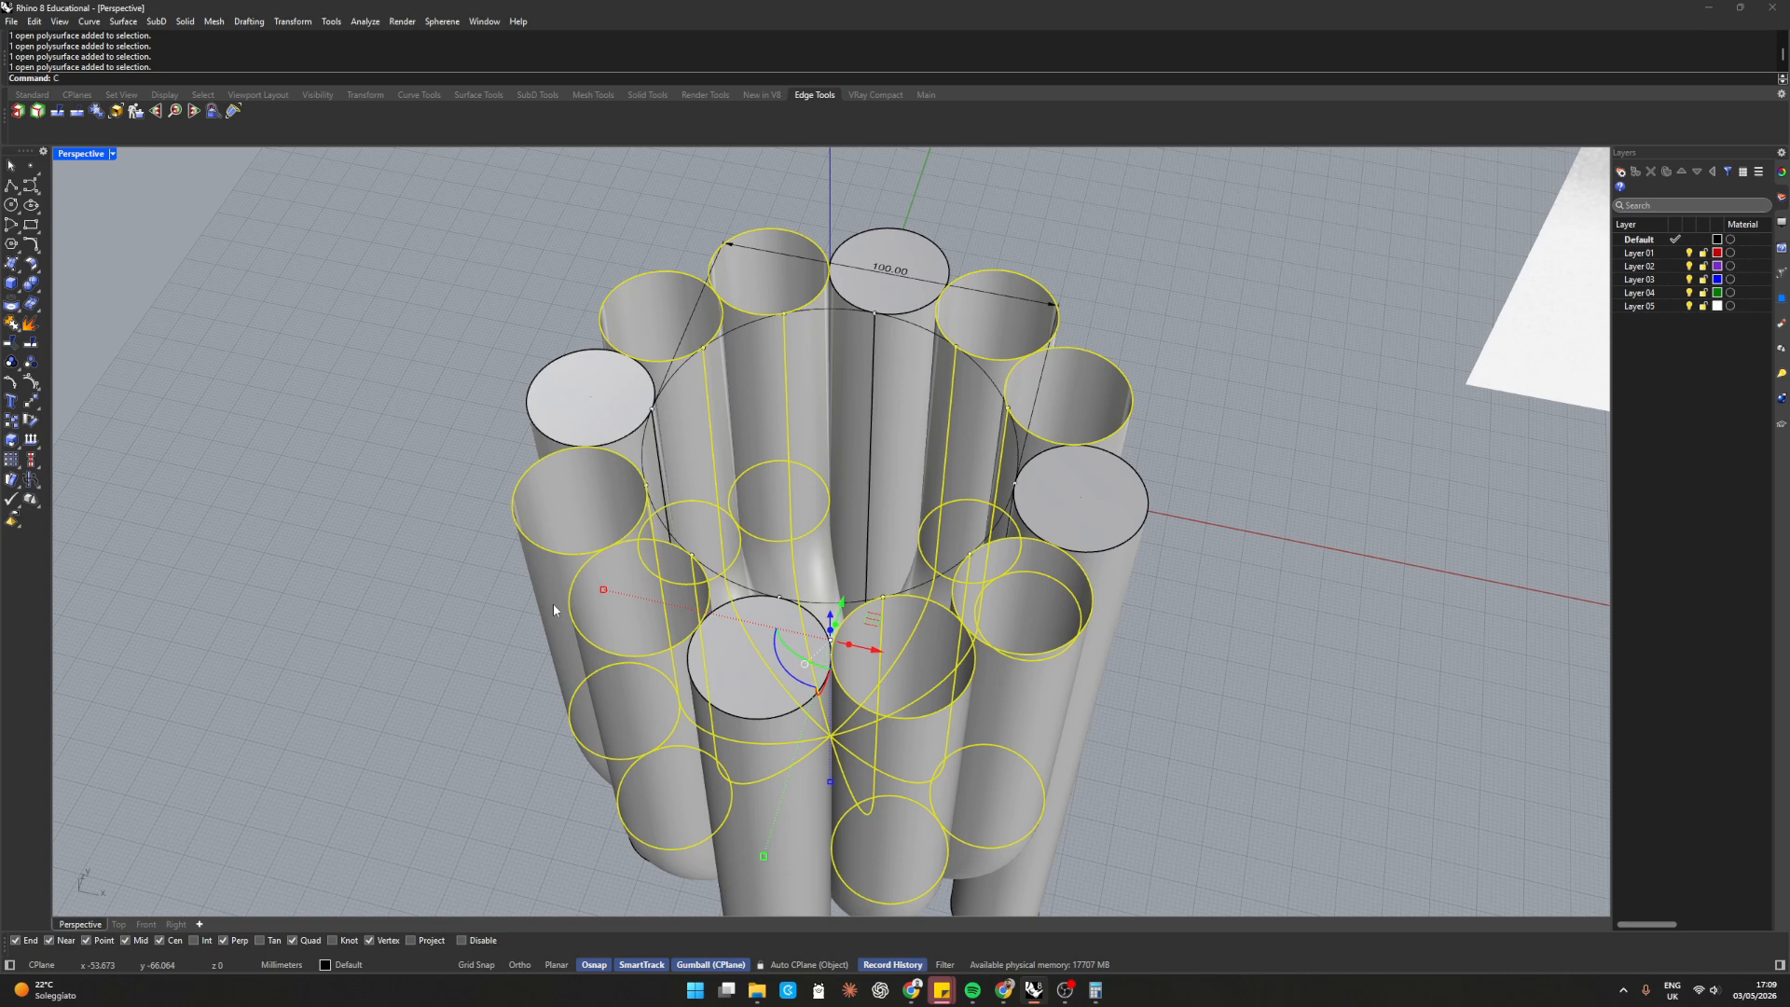
pyautogui.write('ap')
pyautogui.press('Return')
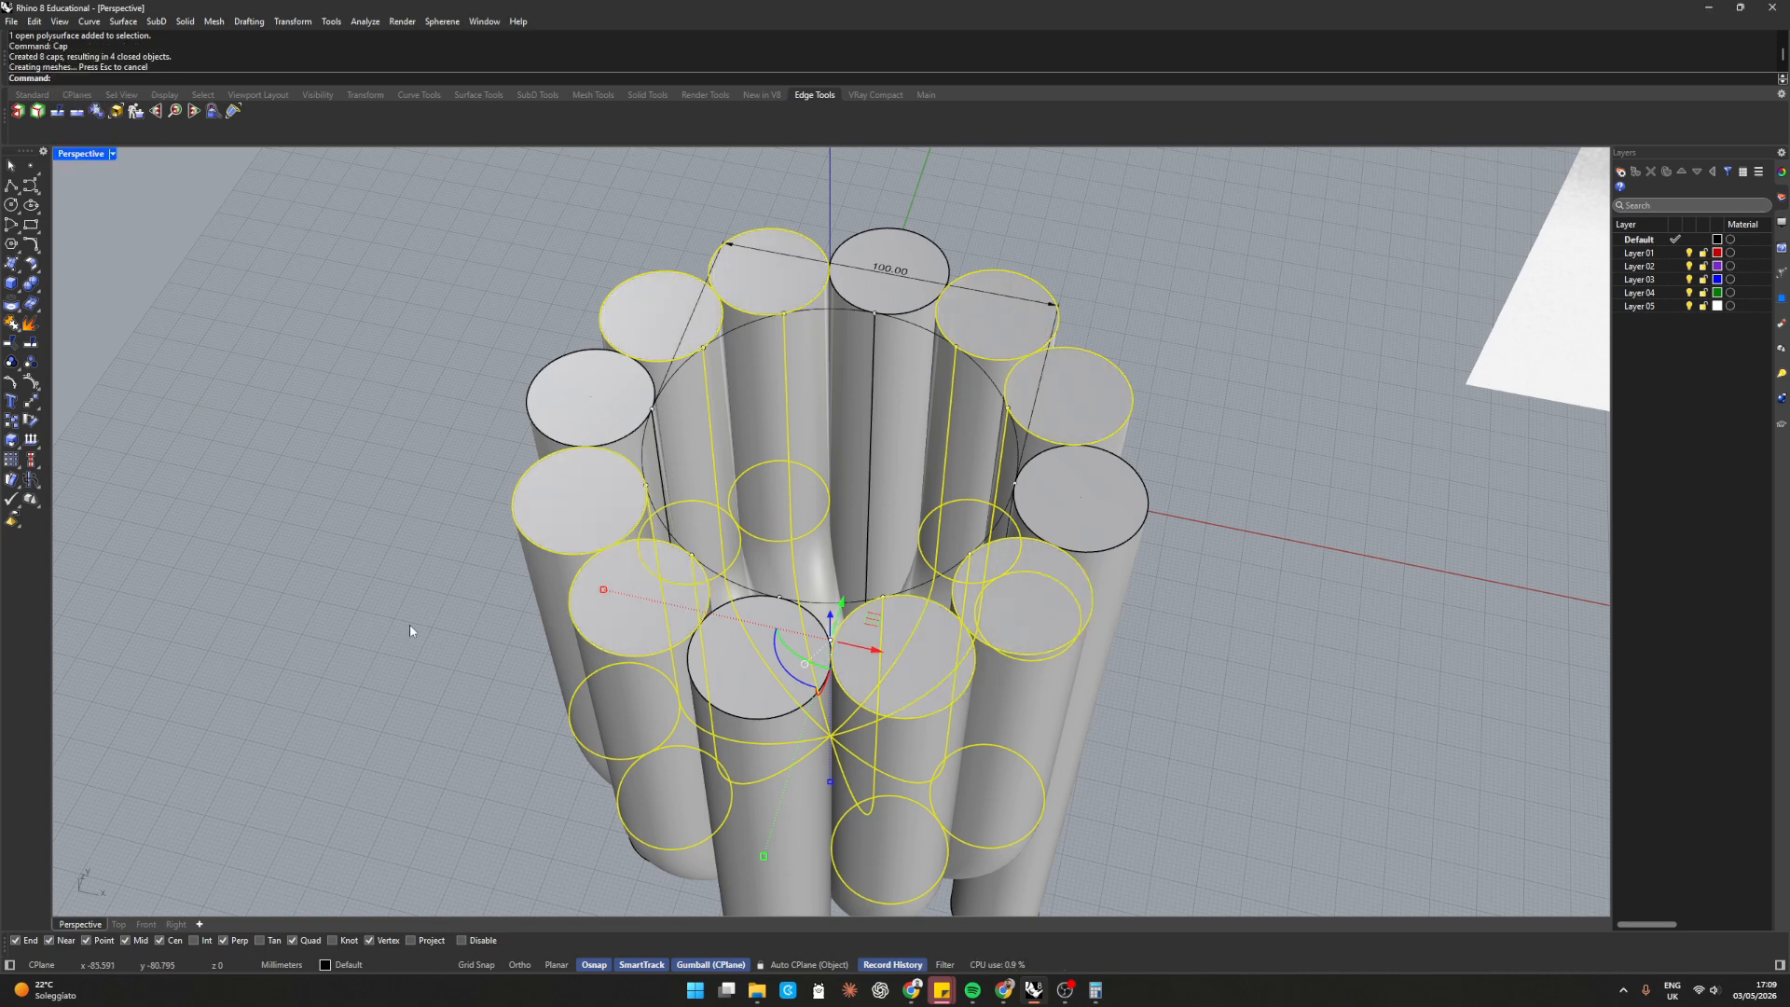
pyautogui.press('Escape')
# Shell all the tubes and legs with a thickness of 10 mm, removing their twelve top faces, and accept breaking their history
pyautogui.write('Shell')
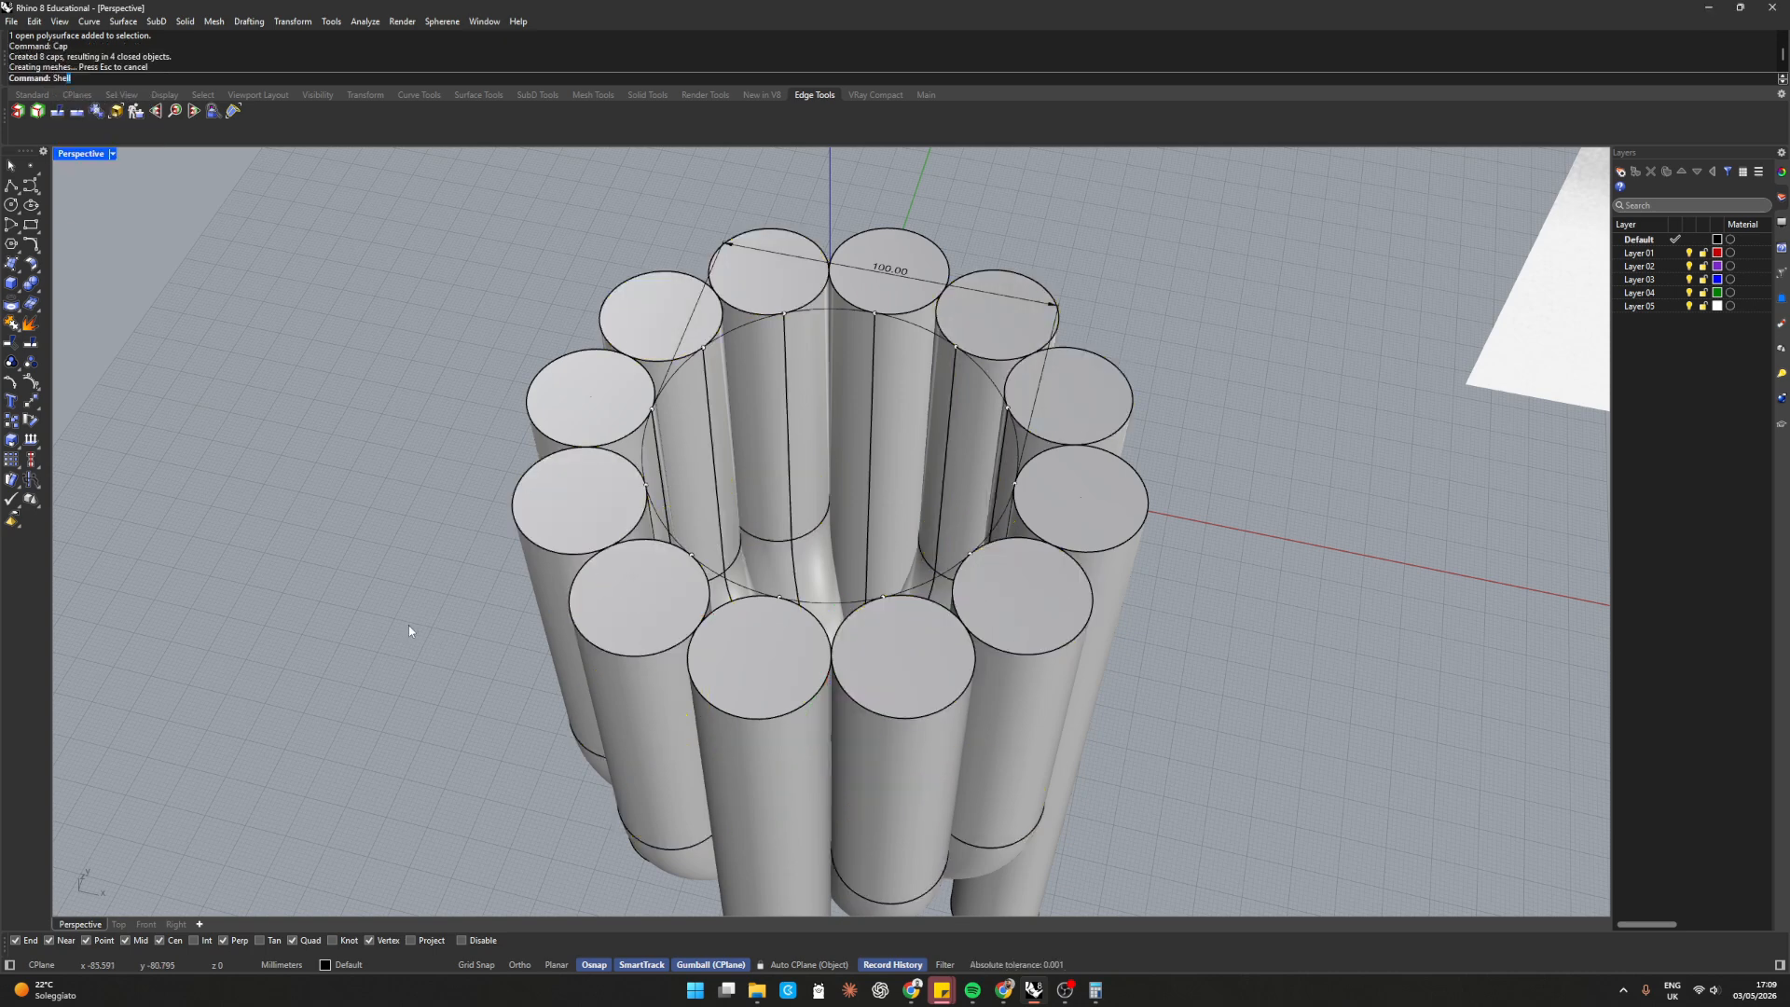
pyautogui.press('Return')
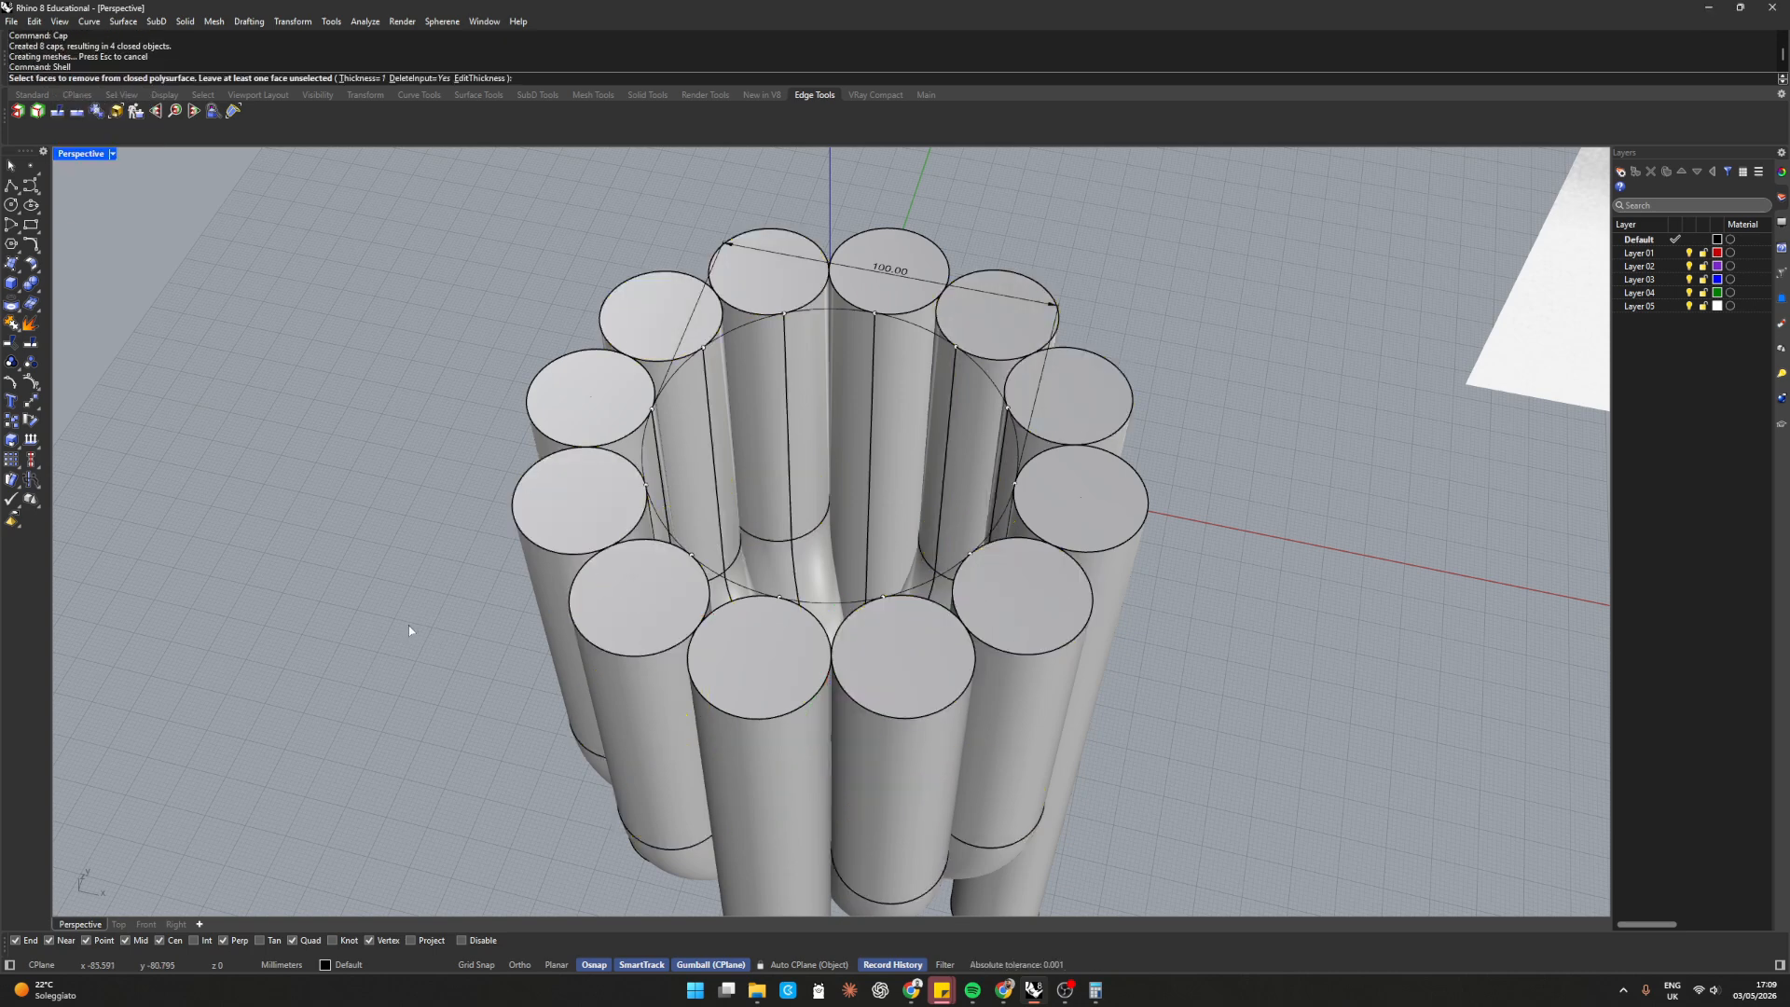
pyautogui.click(361, 80)
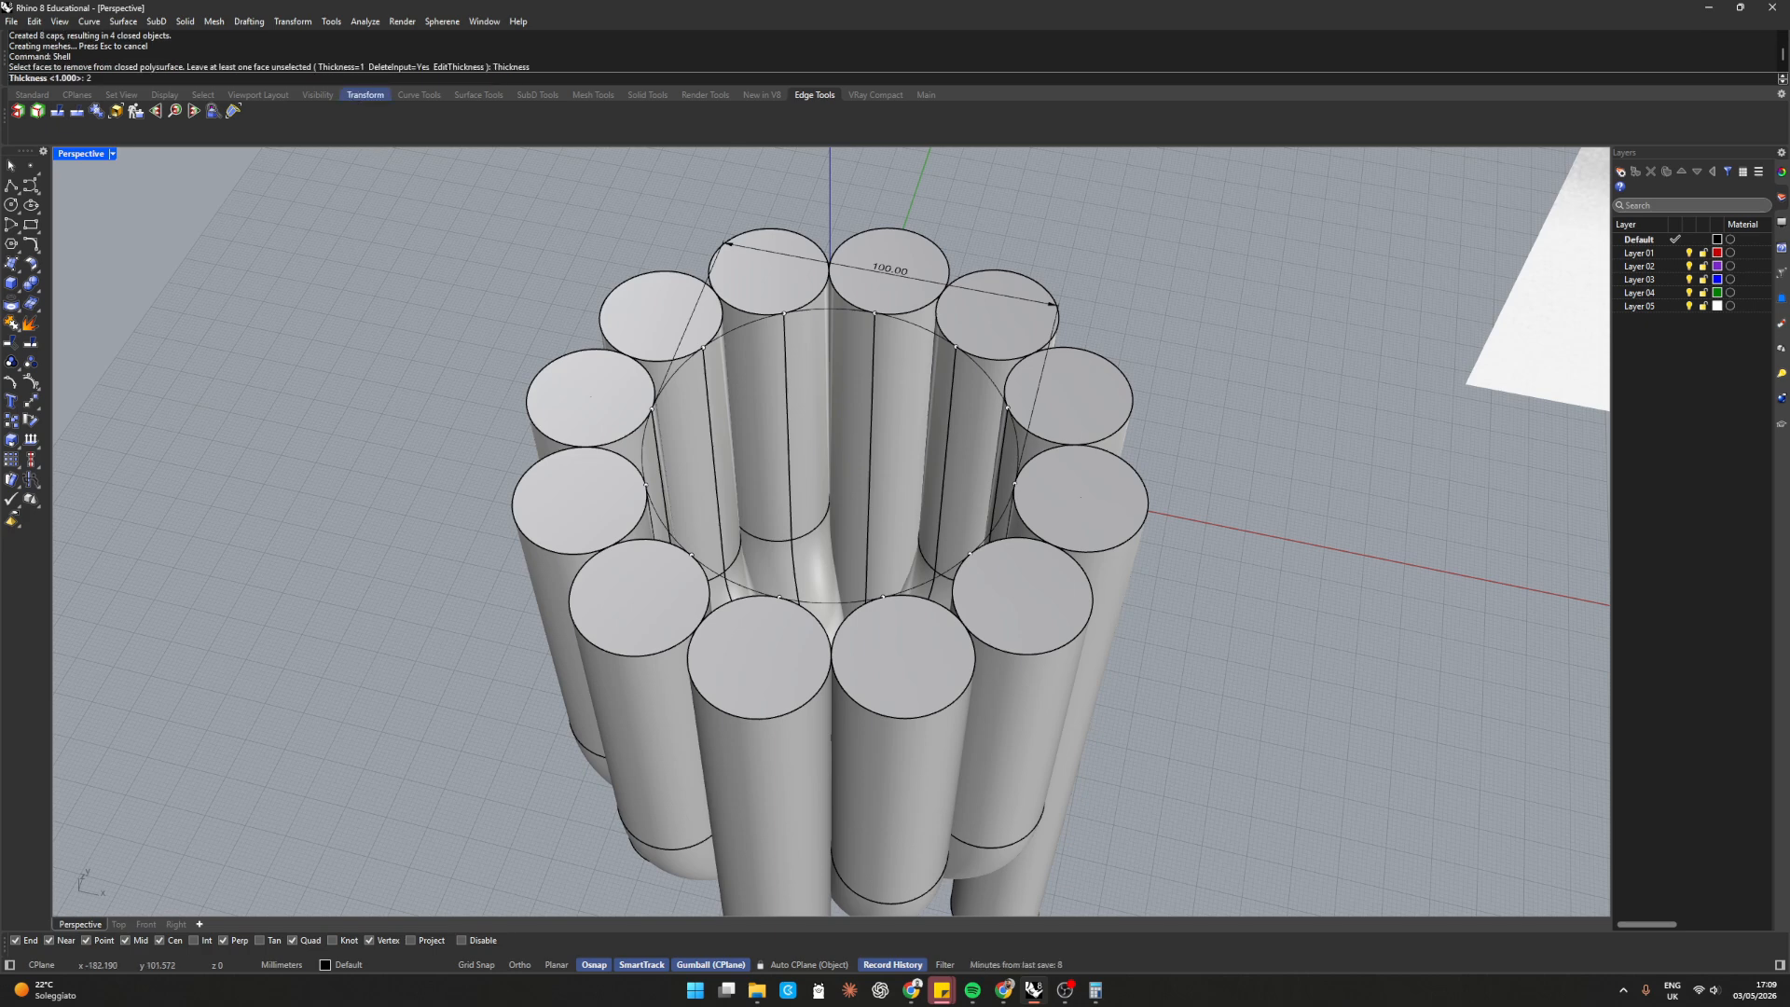
pyautogui.write('10')
pyautogui.press('Return')
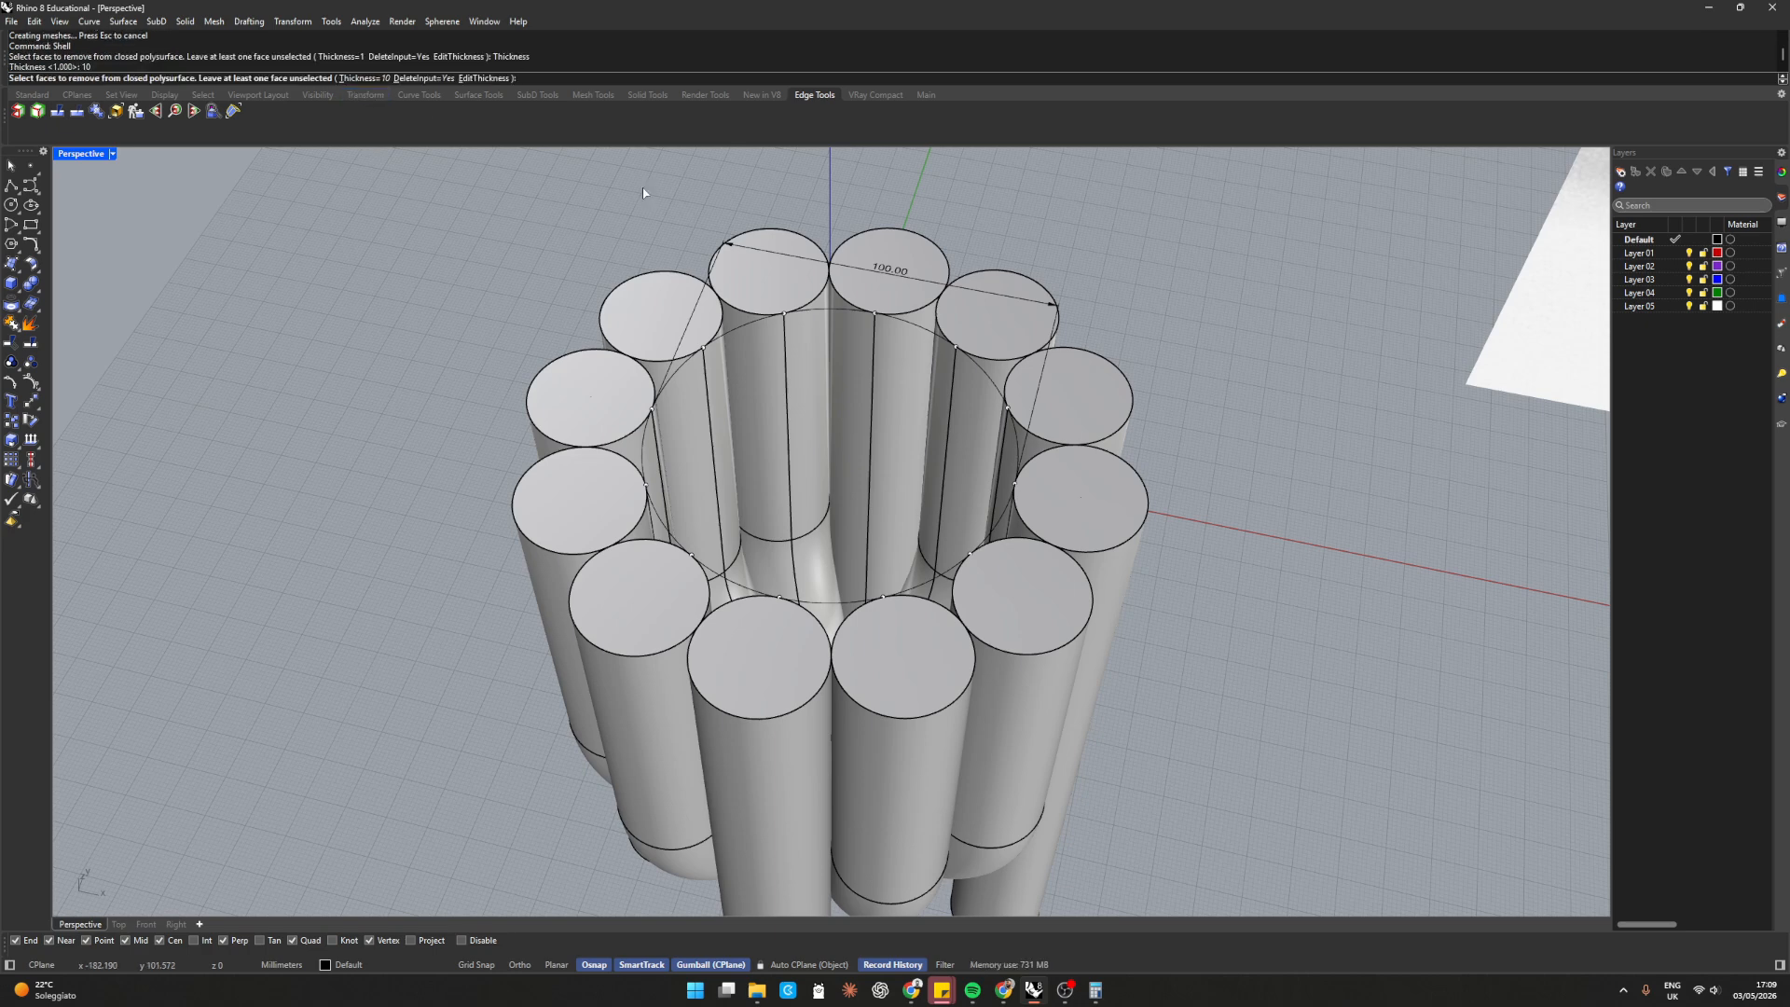
pyautogui.click(1063, 519)
pyautogui.click(1035, 579)
pyautogui.click(895, 655)
pyautogui.click(797, 662)
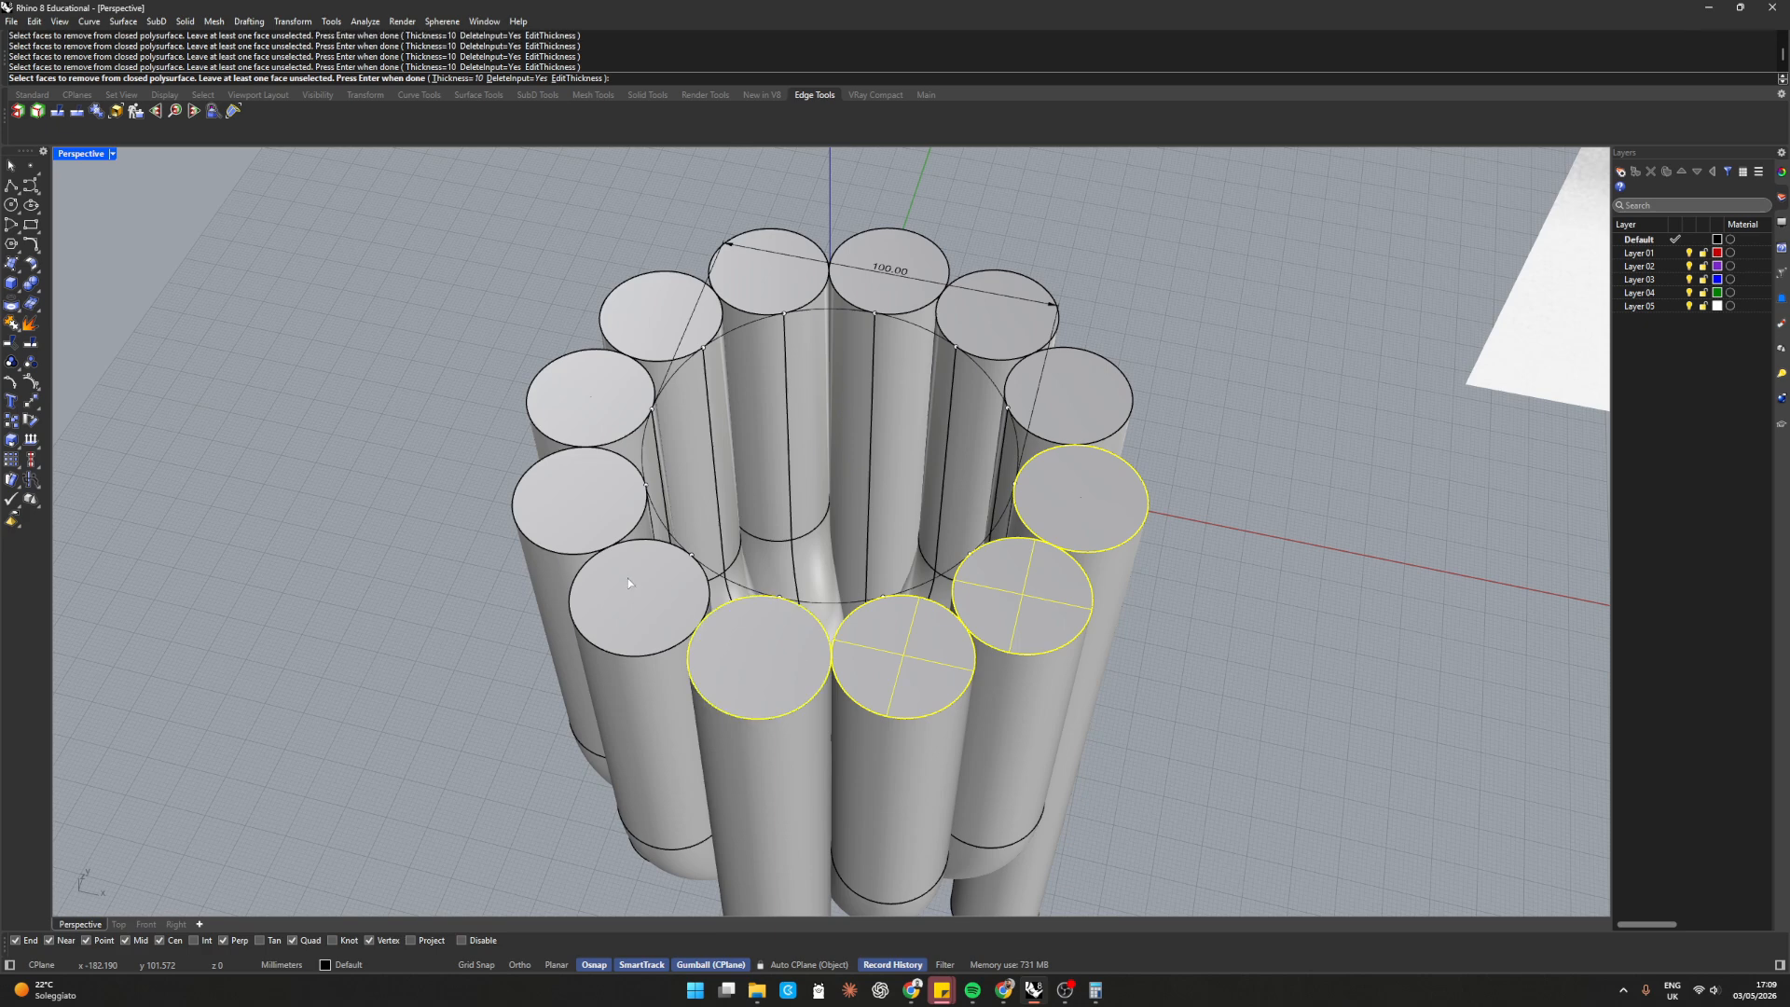
pyautogui.click(634, 588)
pyautogui.click(583, 499)
pyautogui.click(589, 399)
pyautogui.click(662, 317)
pyautogui.click(798, 283)
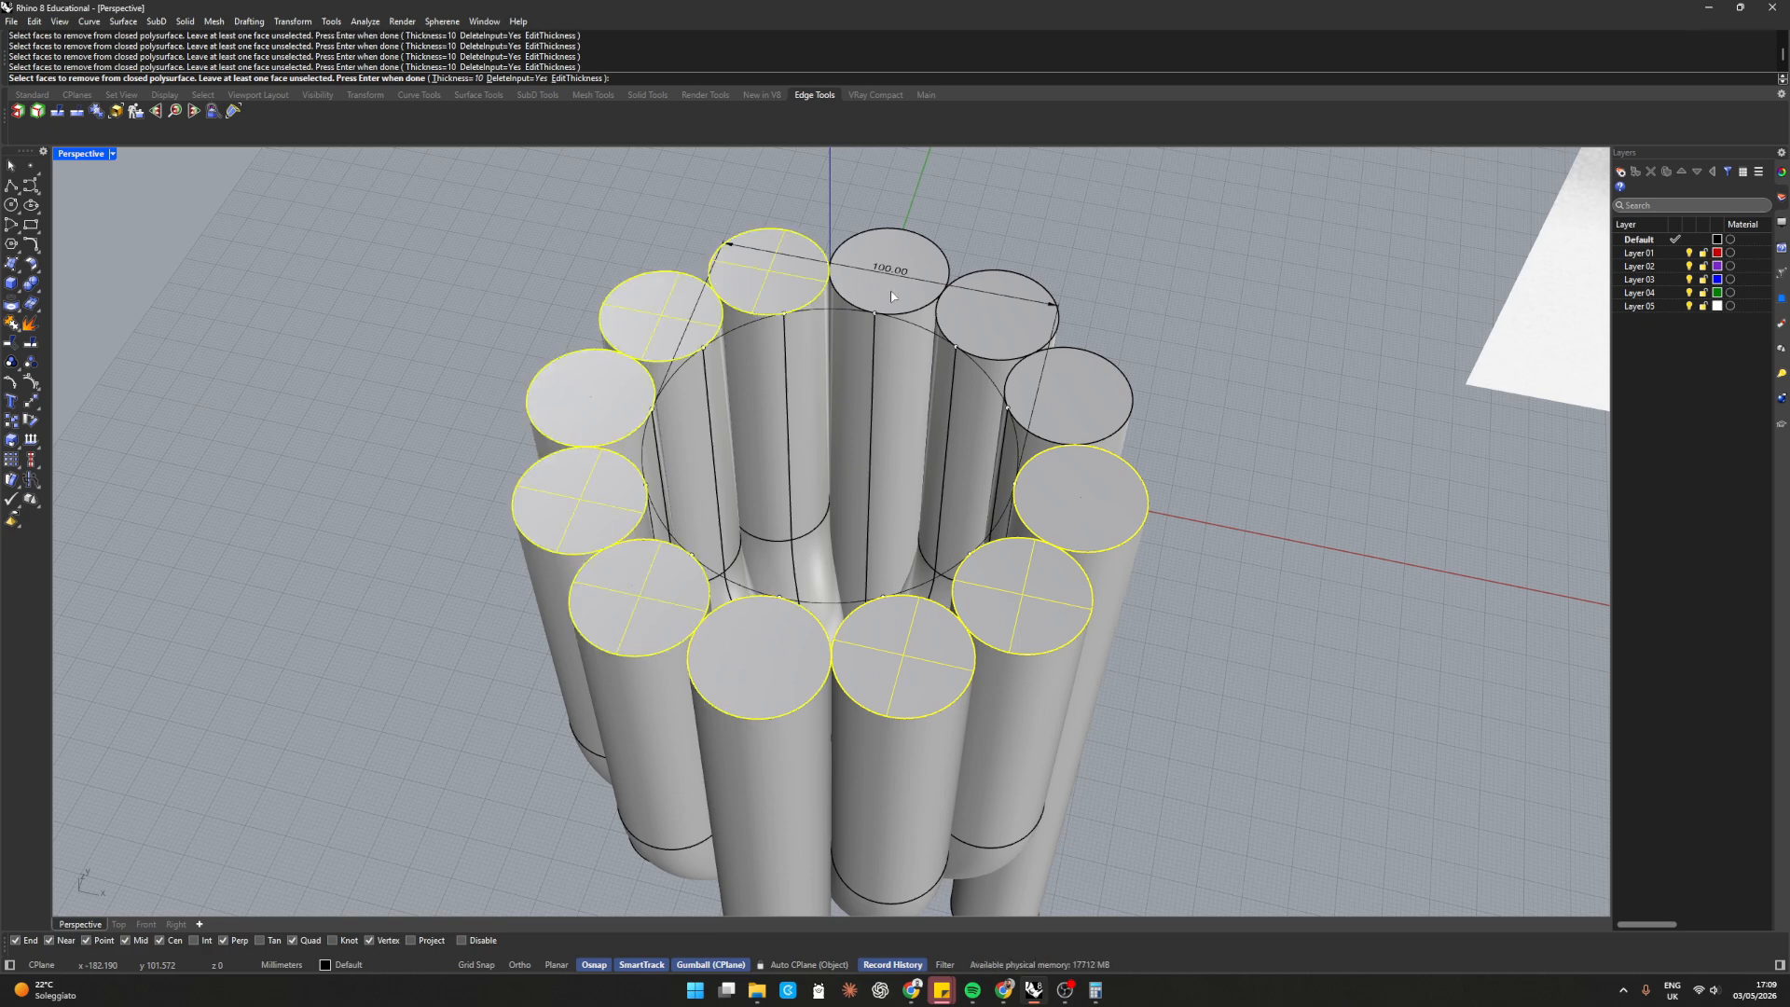
pyautogui.click(891, 284)
pyautogui.click(996, 317)
pyautogui.click(1025, 391)
pyautogui.press('Return')
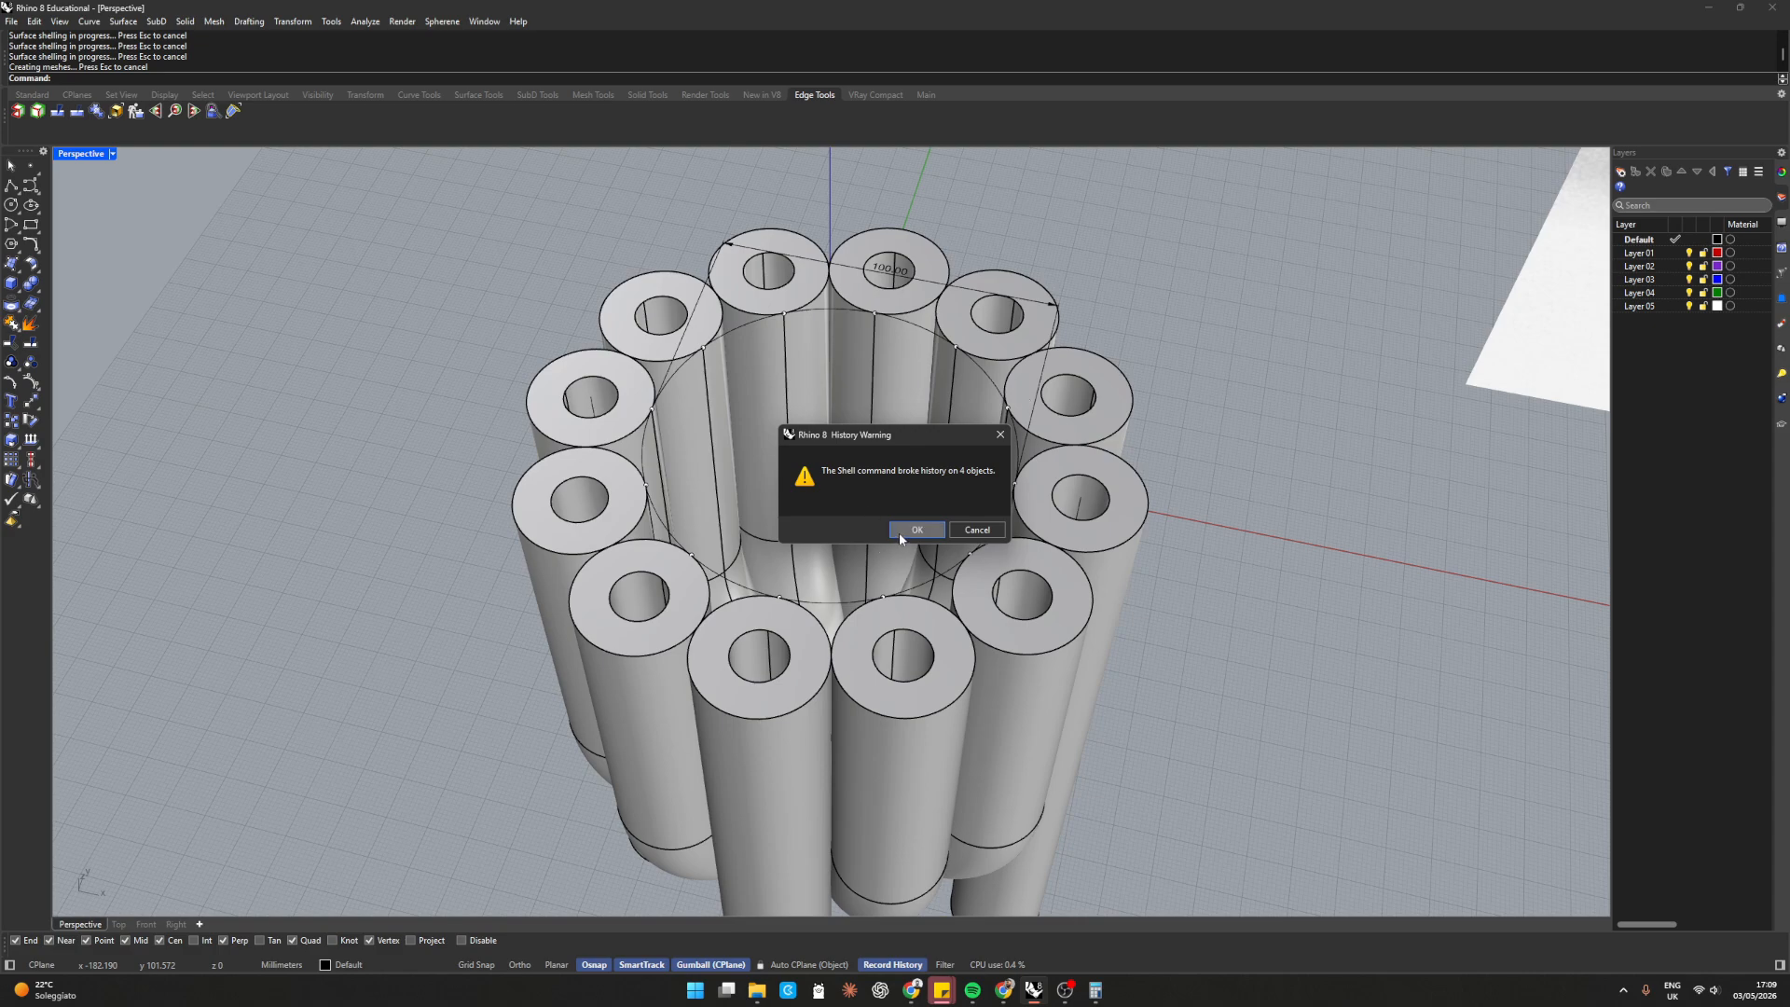
pyautogui.click(904, 531)
# Examine the shelled planter's body, rounded base and legs against the reference picture
pyautogui.moveTo(1227, 389); pyautogui.dragTo(1035, 326, button='right')
pyautogui.scroll(-5, 933, 345)
pyautogui.moveTo(783, 410); pyautogui.dragTo(809, 287, button='right')
pyautogui.scroll(-2, 809, 287)
pyautogui.scroll(-7, 763, 580)
pyautogui.keyDown('shift'); pyautogui.moveTo(763, 583); pyautogui.dragTo(736, 499, button='right'); pyautogui.keyUp('shift')
pyautogui.scroll(7, 935, 359)
pyautogui.scroll(-7, 938, 349)
pyautogui.scroll(7, 709, 571)
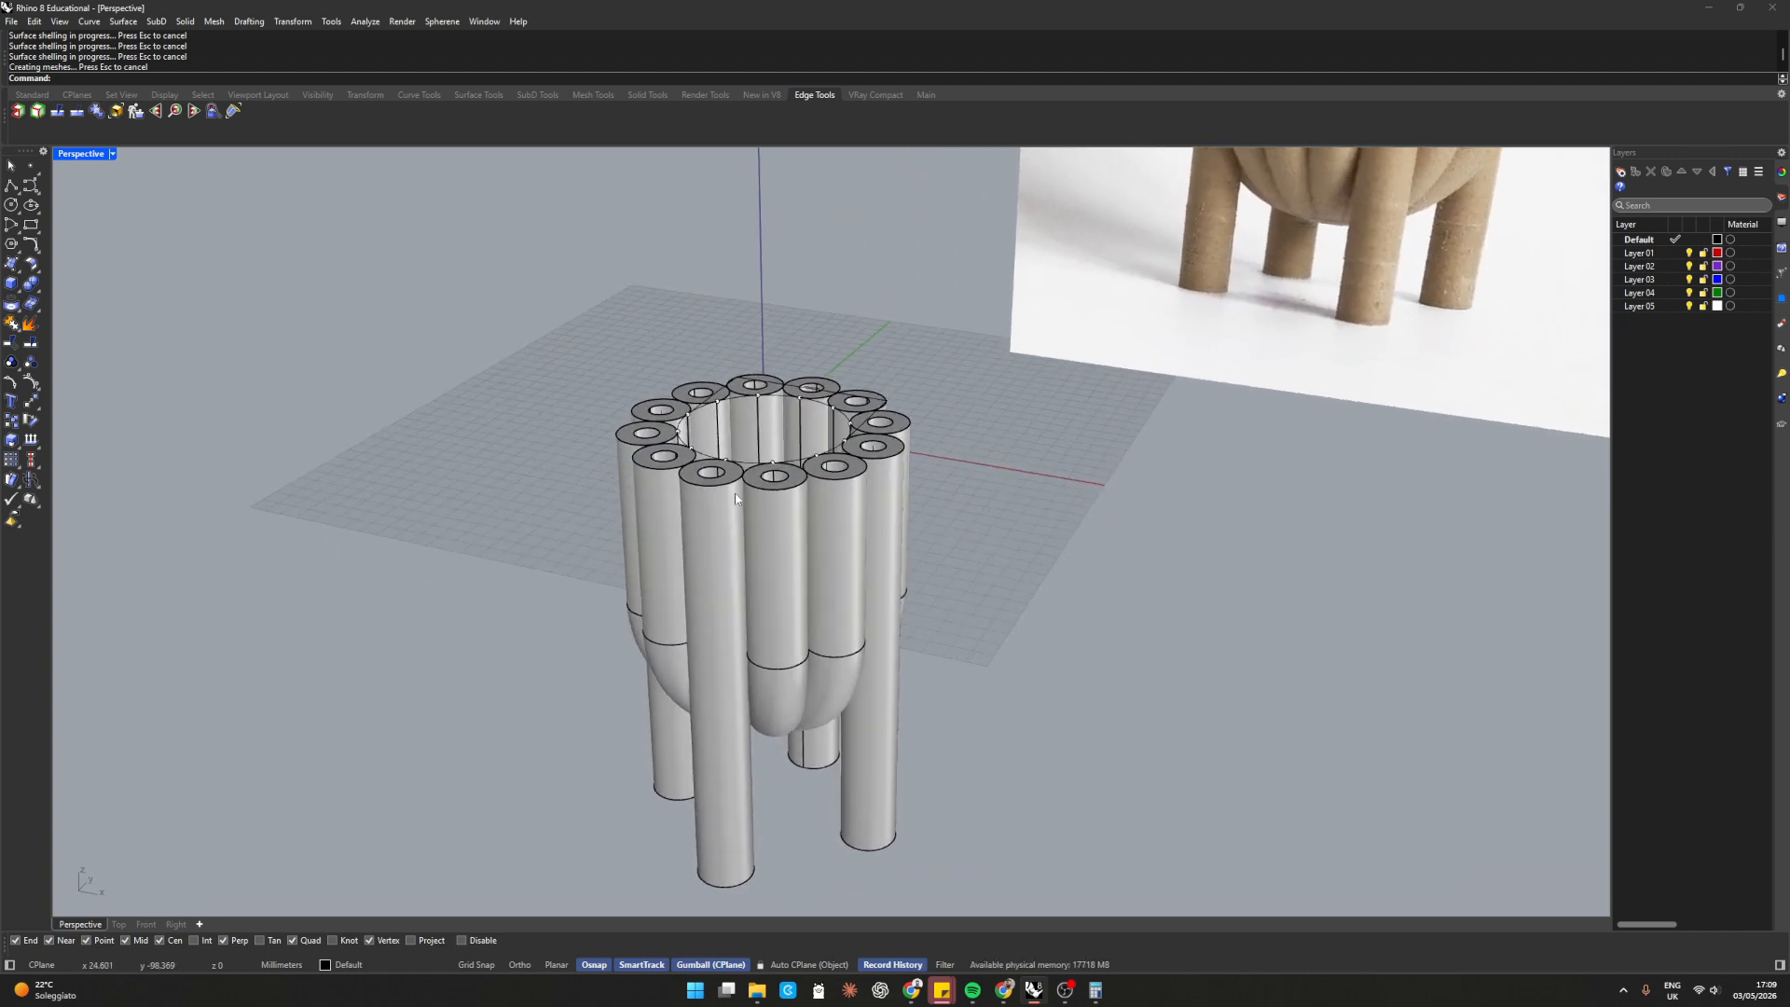
pyautogui.scroll(-4, 729, 599)
pyautogui.scroll(4, 781, 479)
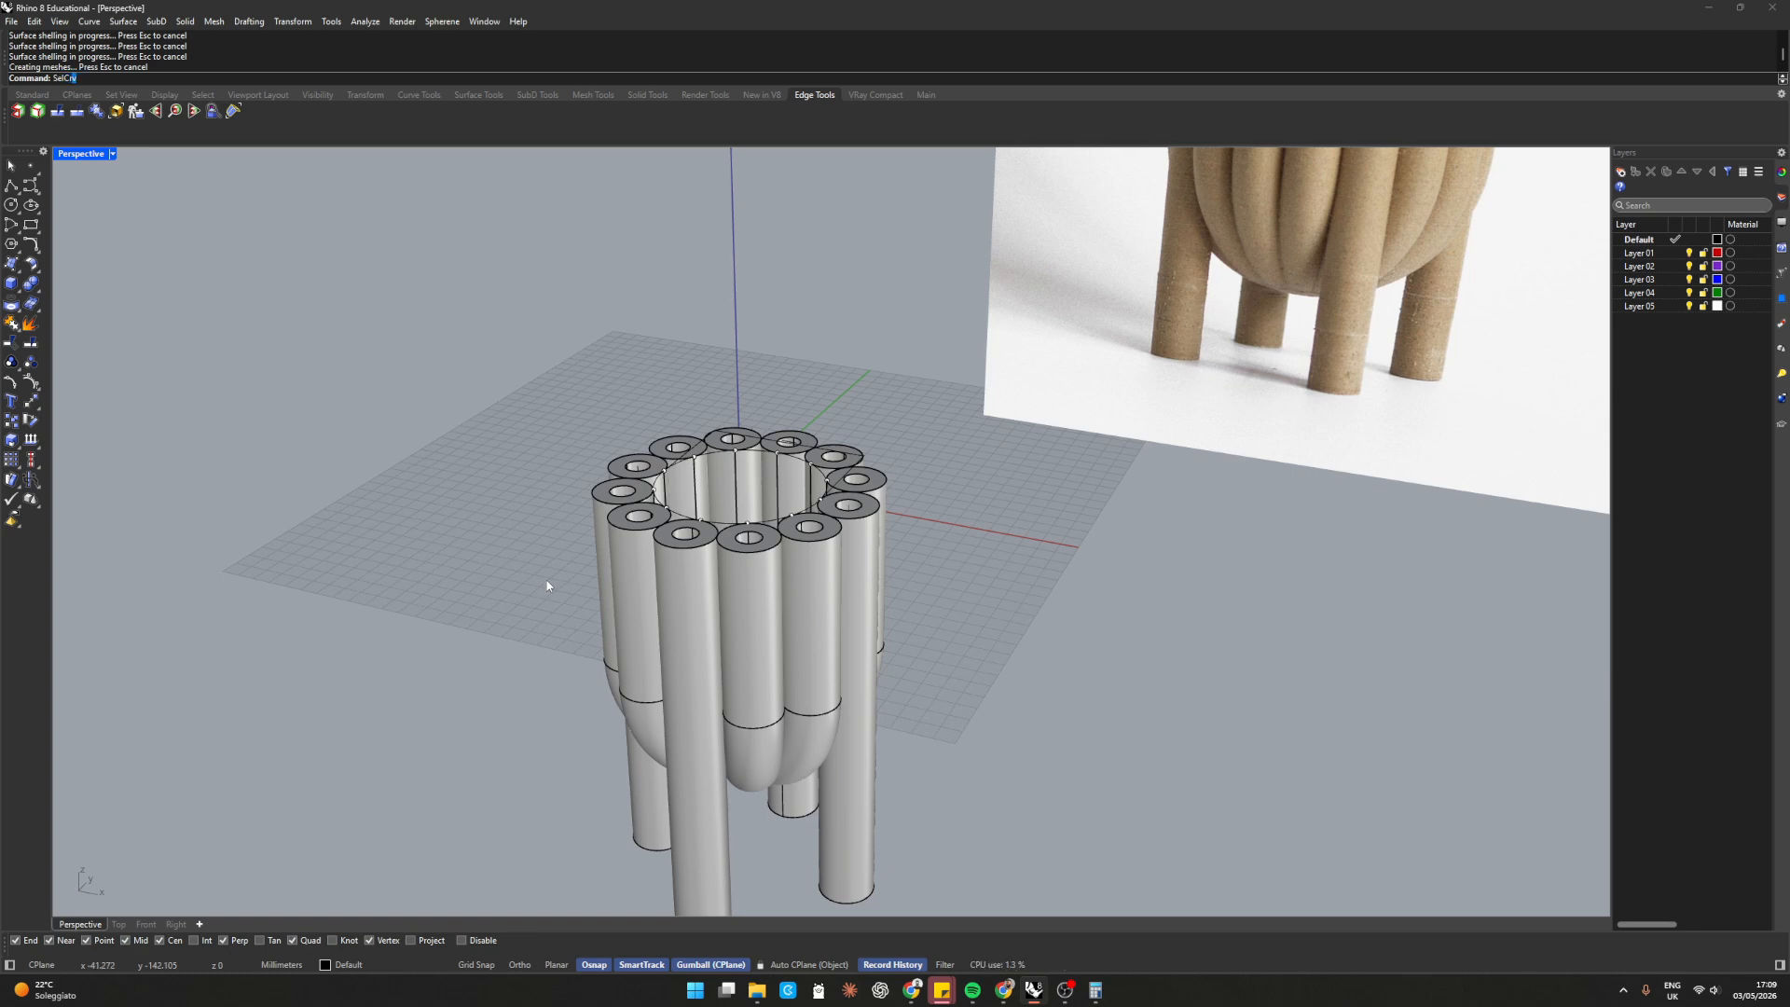
# Hide all the curves and all the point objects in the model
pyautogui.write('SelCr')
pyautogui.press('Return')
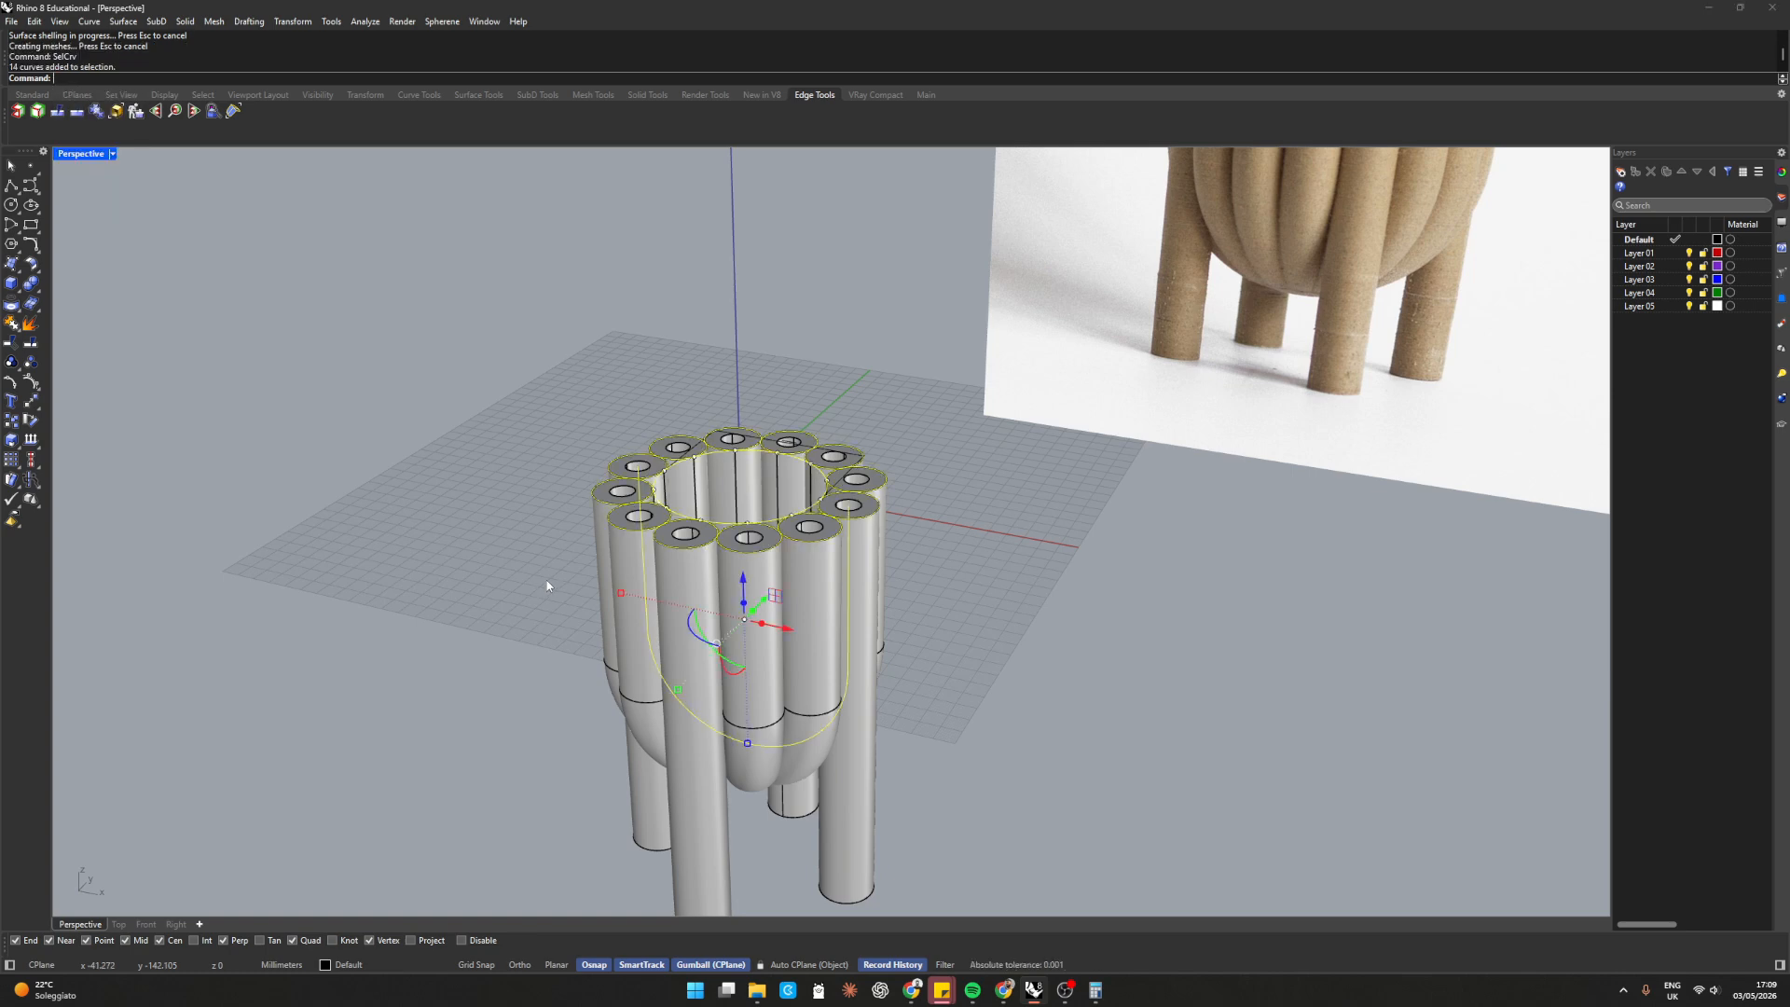
pyautogui.hotkey('ctrl', 'h')
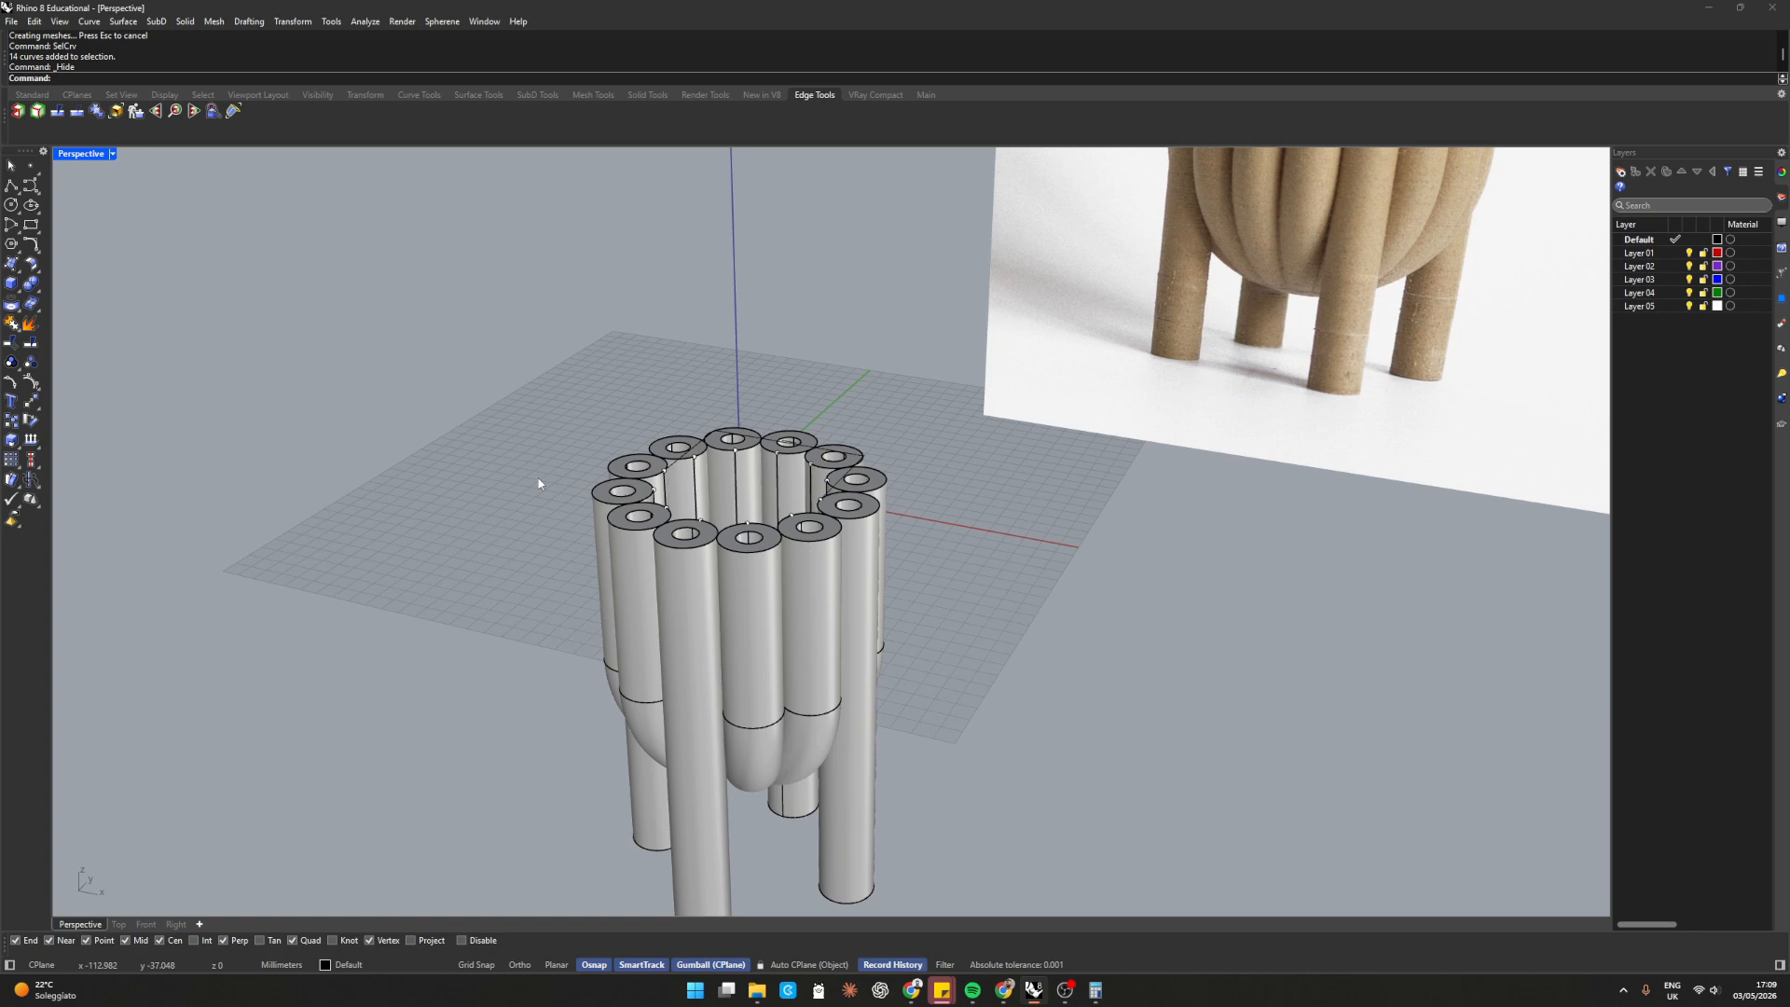
pyautogui.write('SelPt')
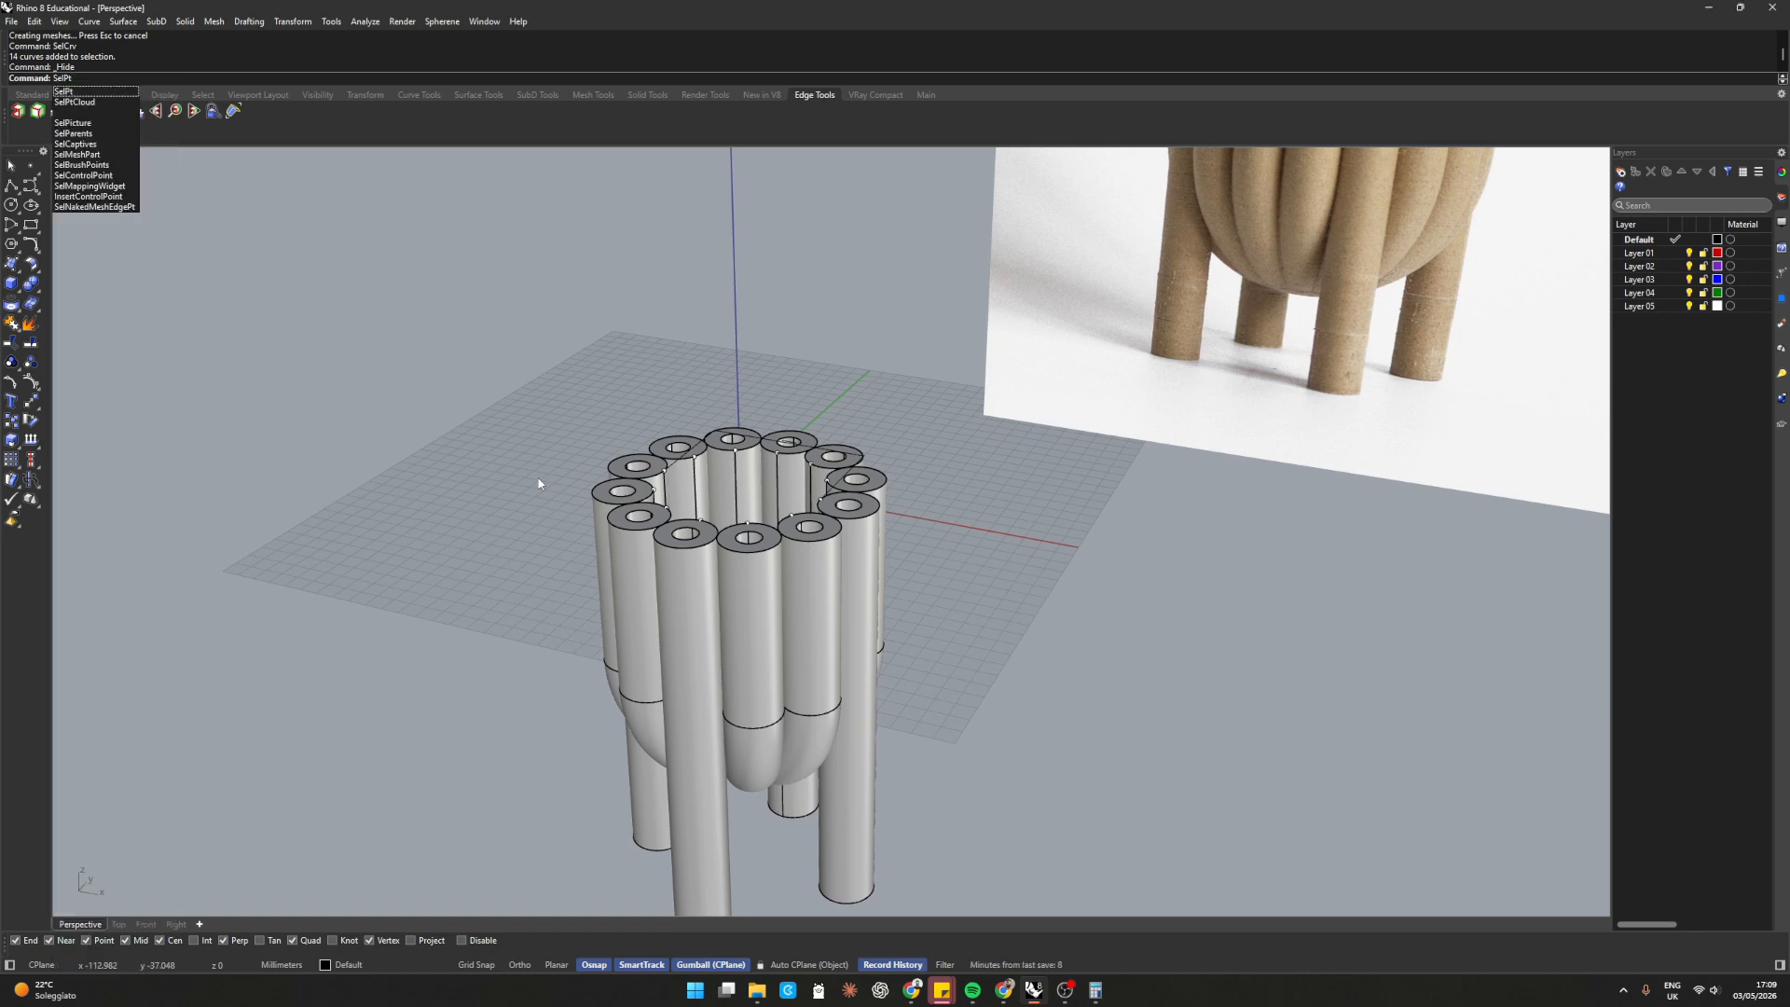
pyautogui.press('Return')
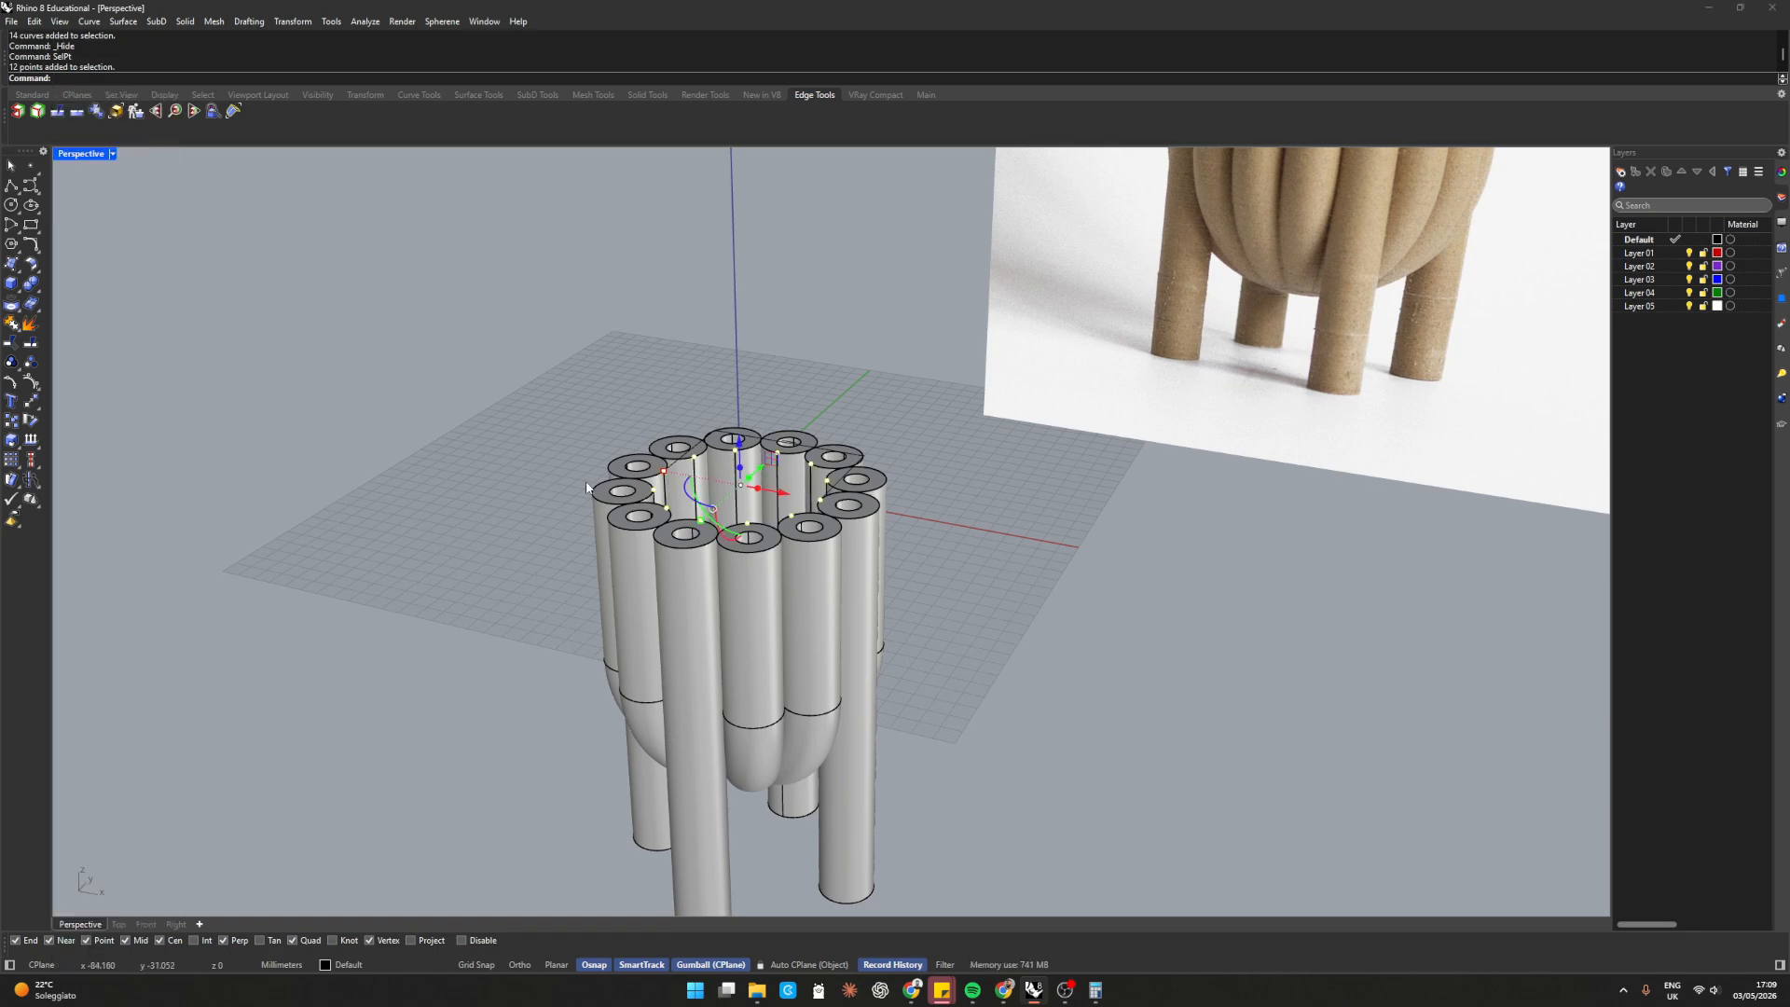
pyautogui.hotkey('ctrl', 'h')
pyautogui.scroll(5, 792, 502)
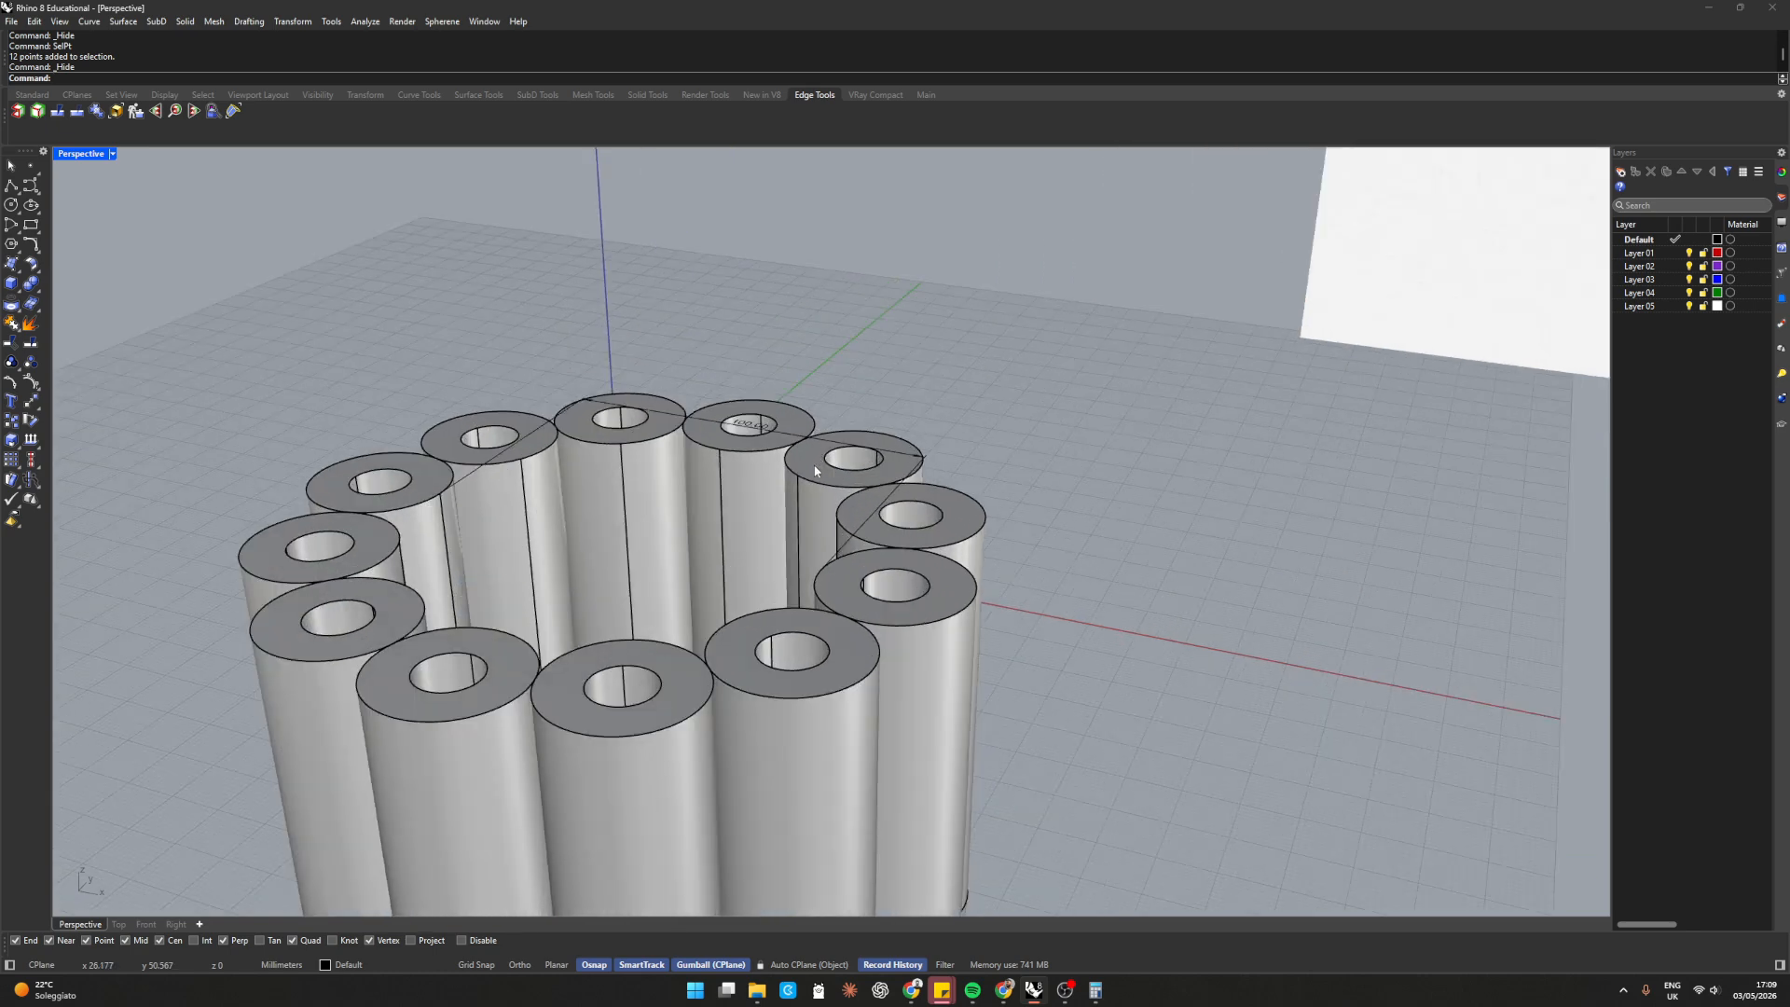
pyautogui.scroll(-5, 815, 471)
pyautogui.scroll(5, 686, 551)
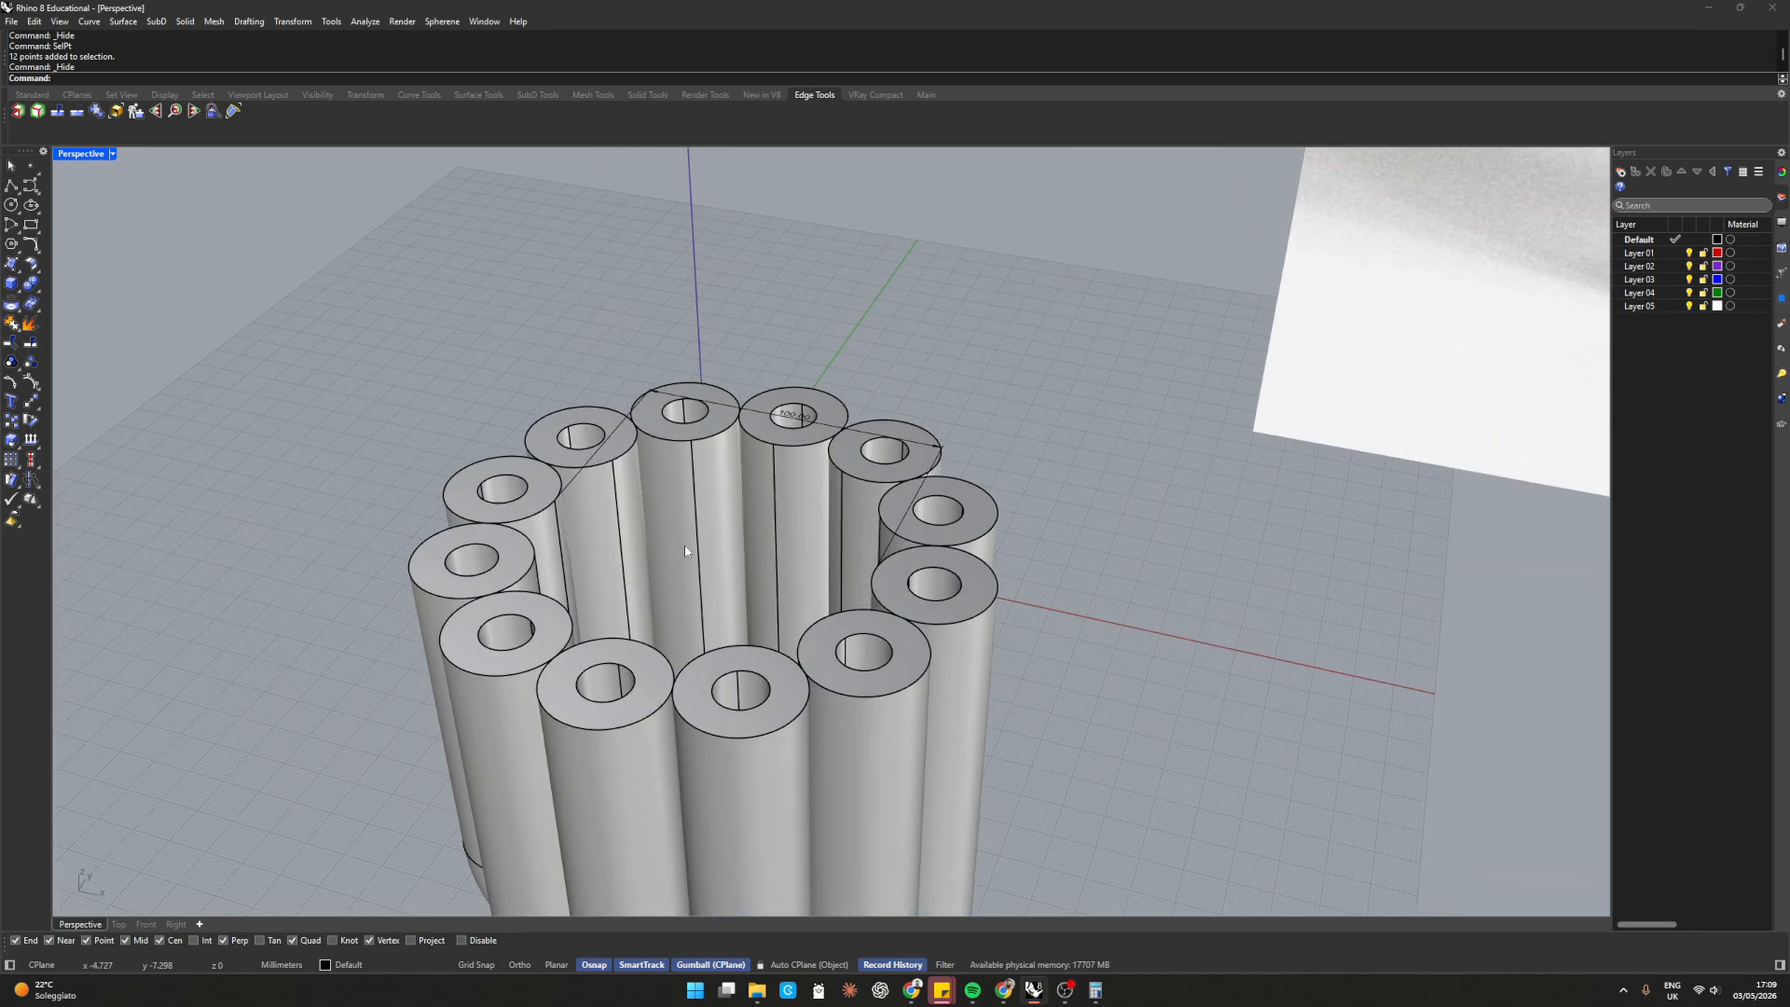
pyautogui.write('Dim')
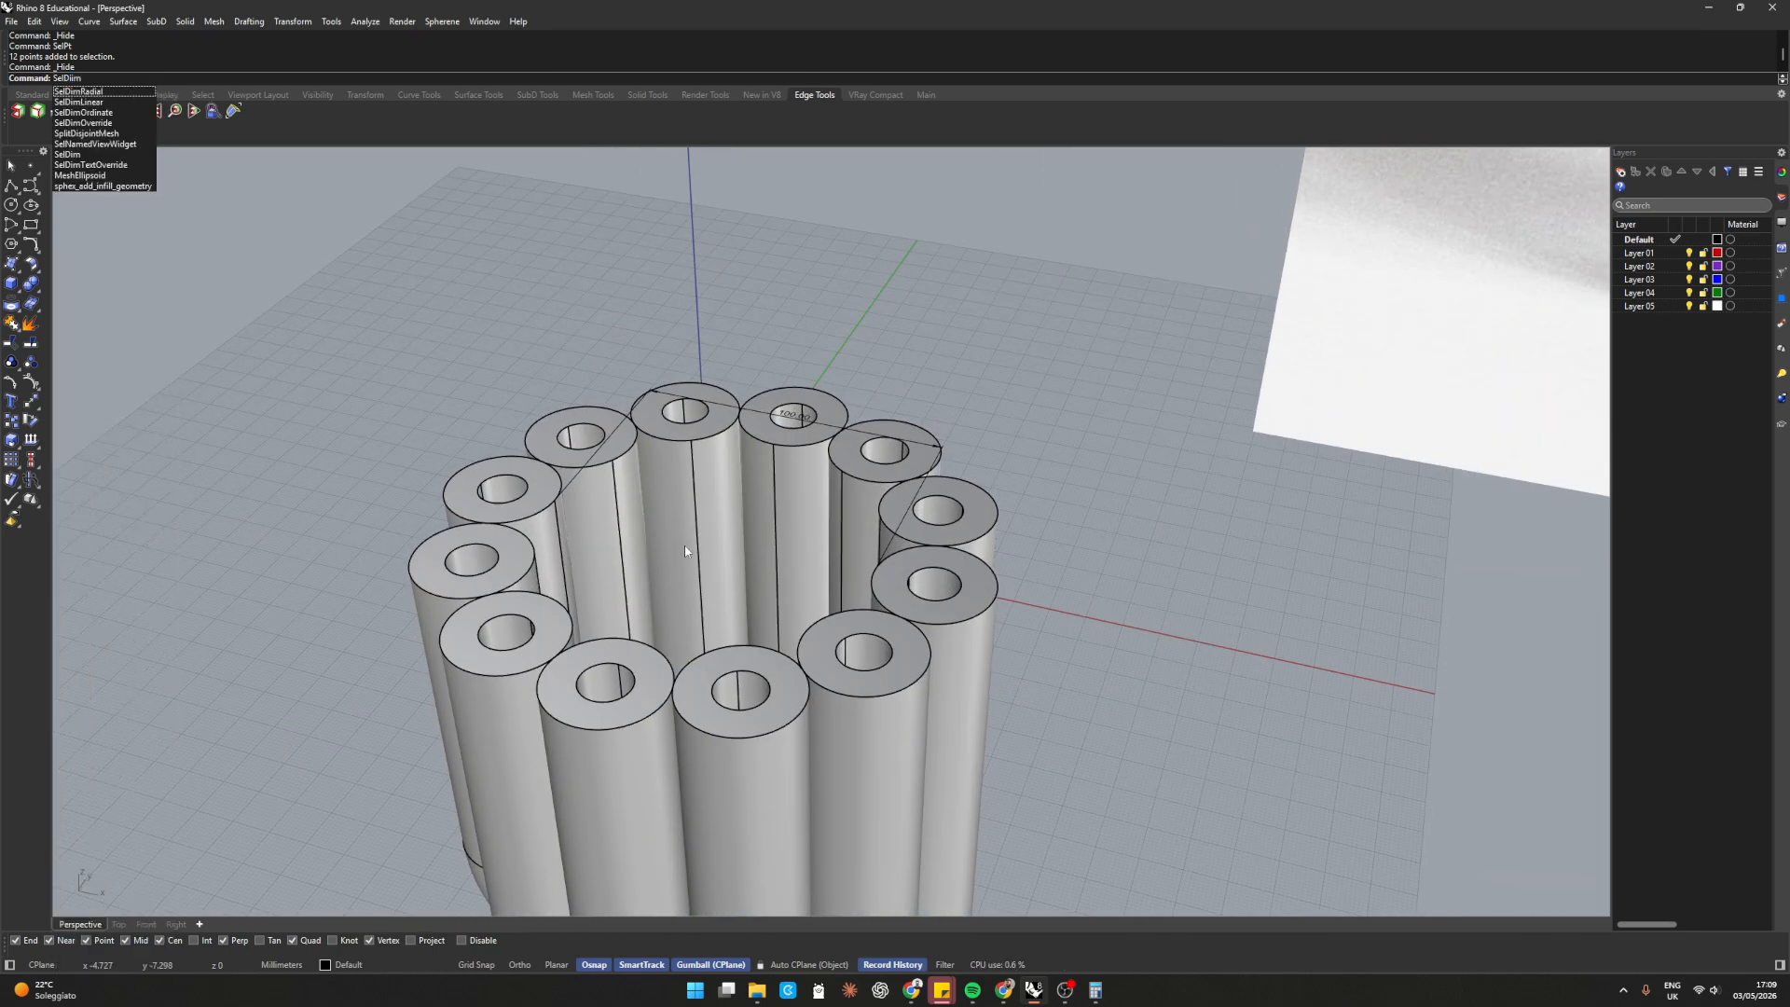
pyautogui.press('Return')
pyautogui.write('S')
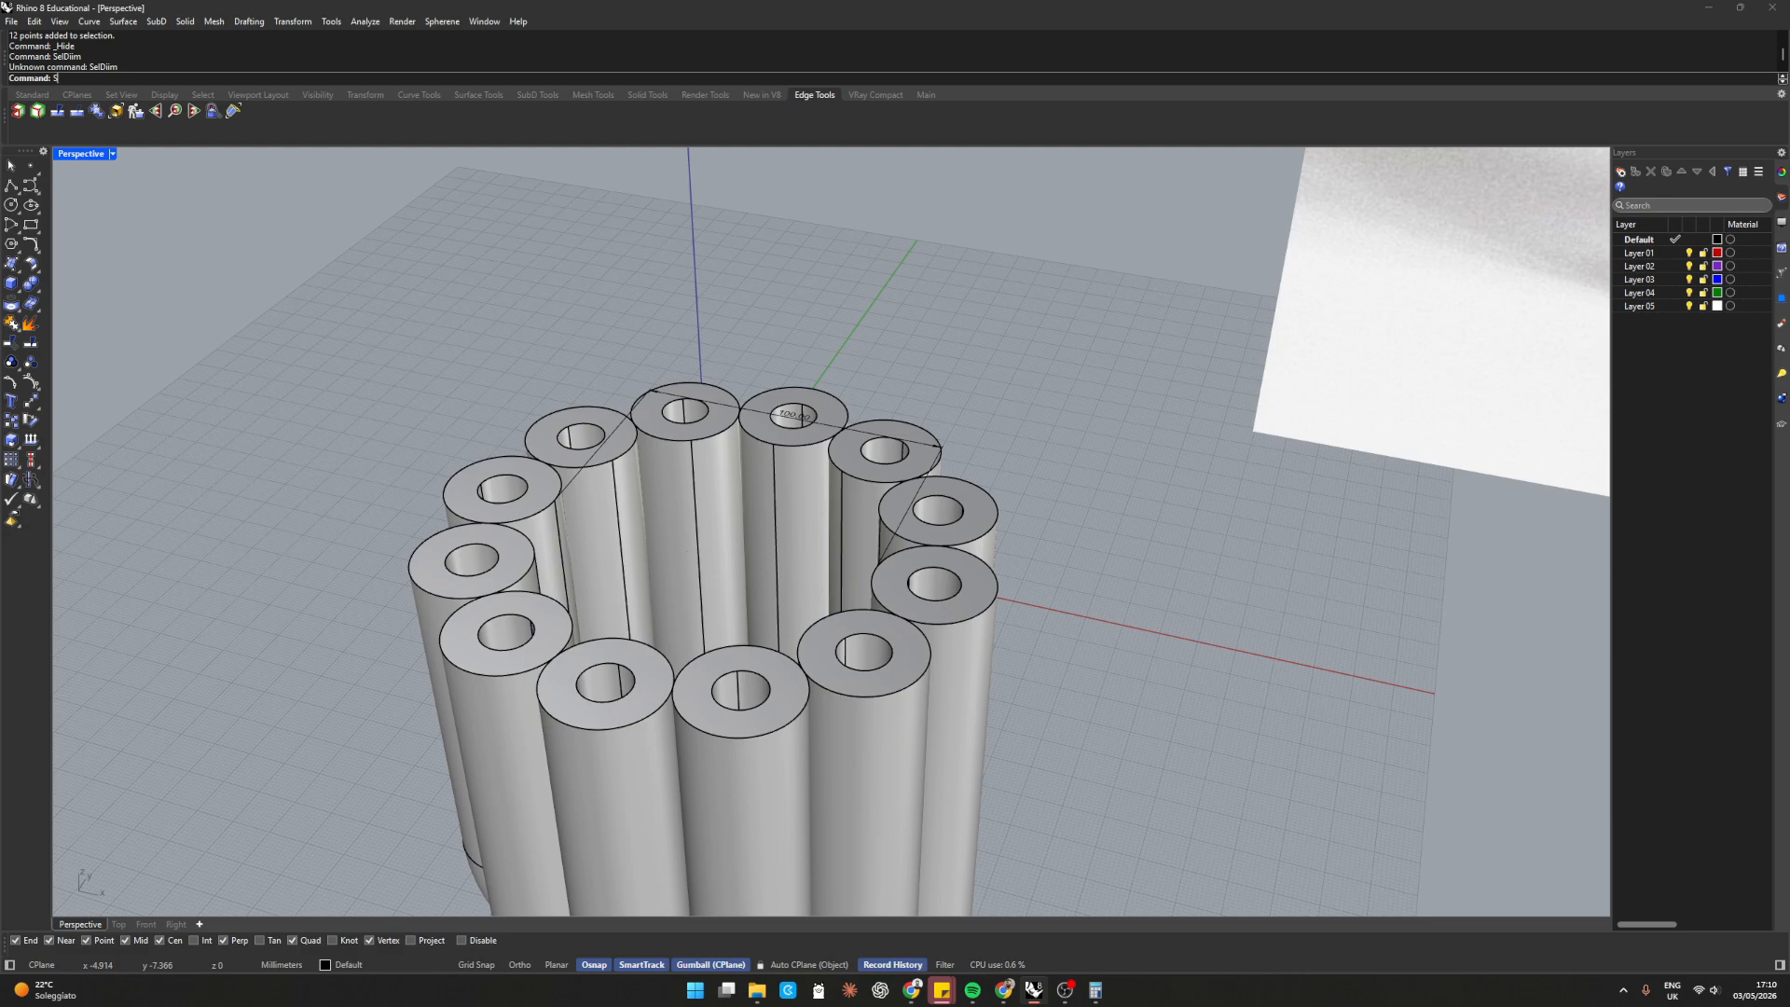
pyautogui.write('ellm')
pyautogui.press('Return')
# Select all the dimensions in the model and hide them
pyautogui.write('Sel')
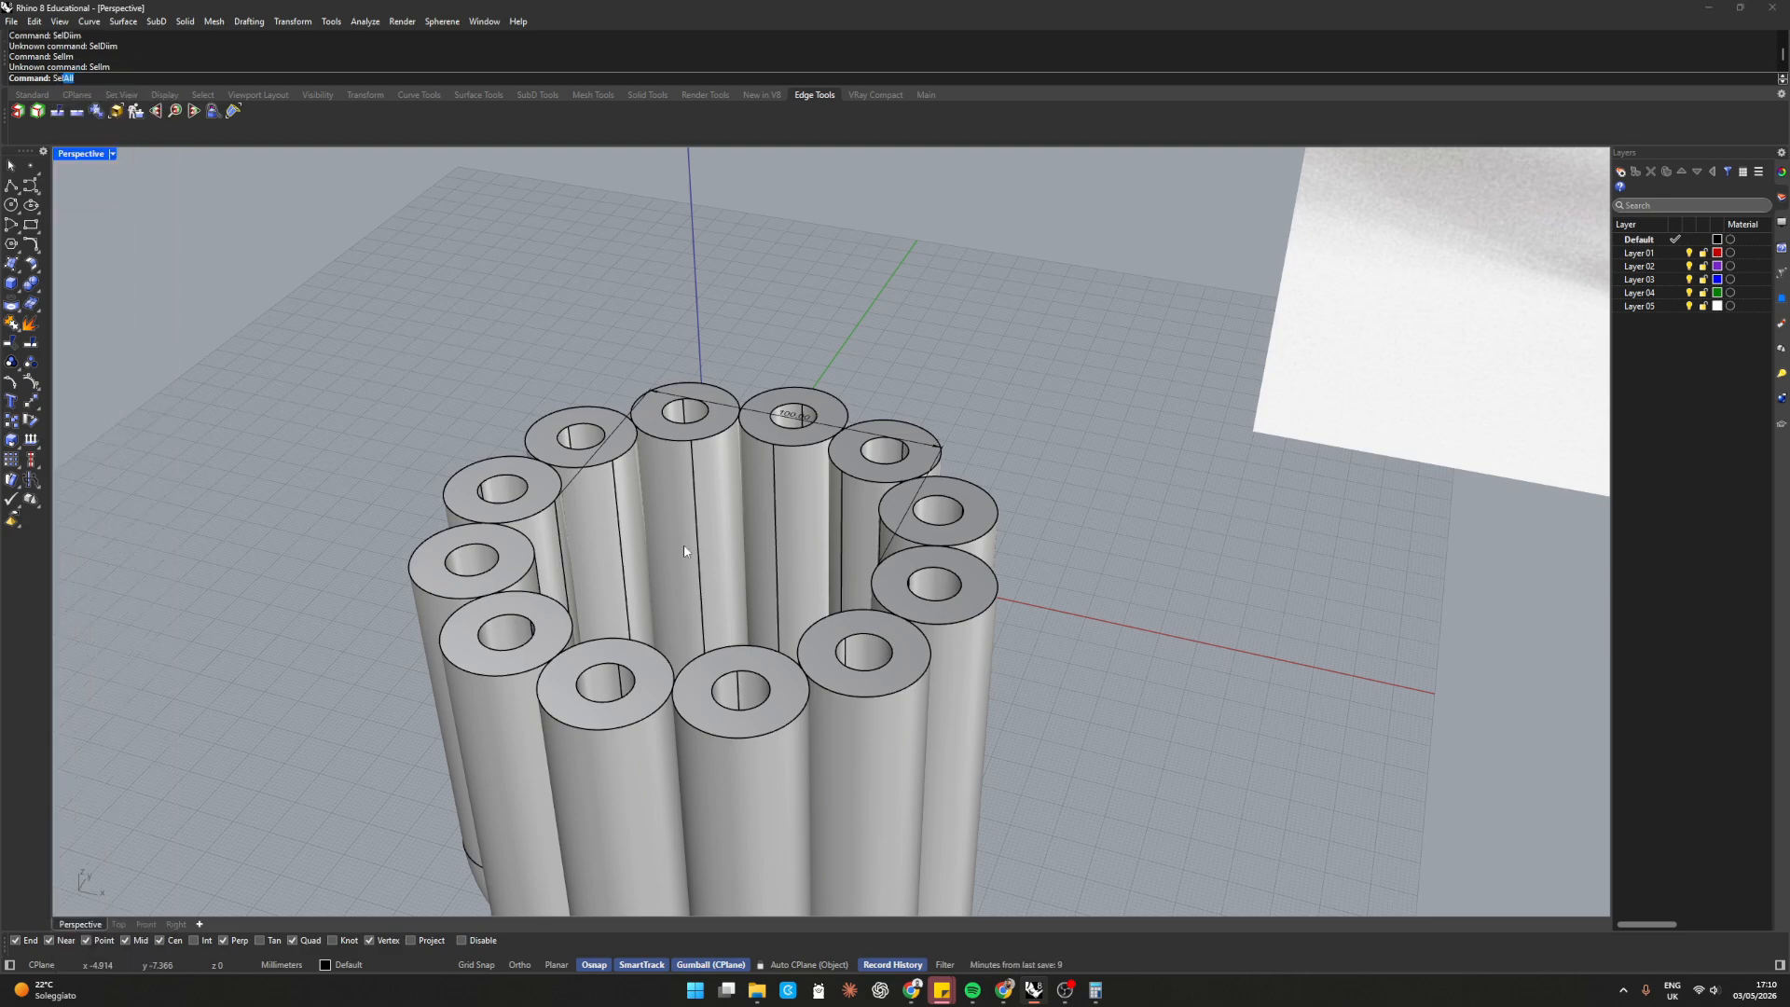
pyautogui.write('C')
pyautogui.press('BackSpace')
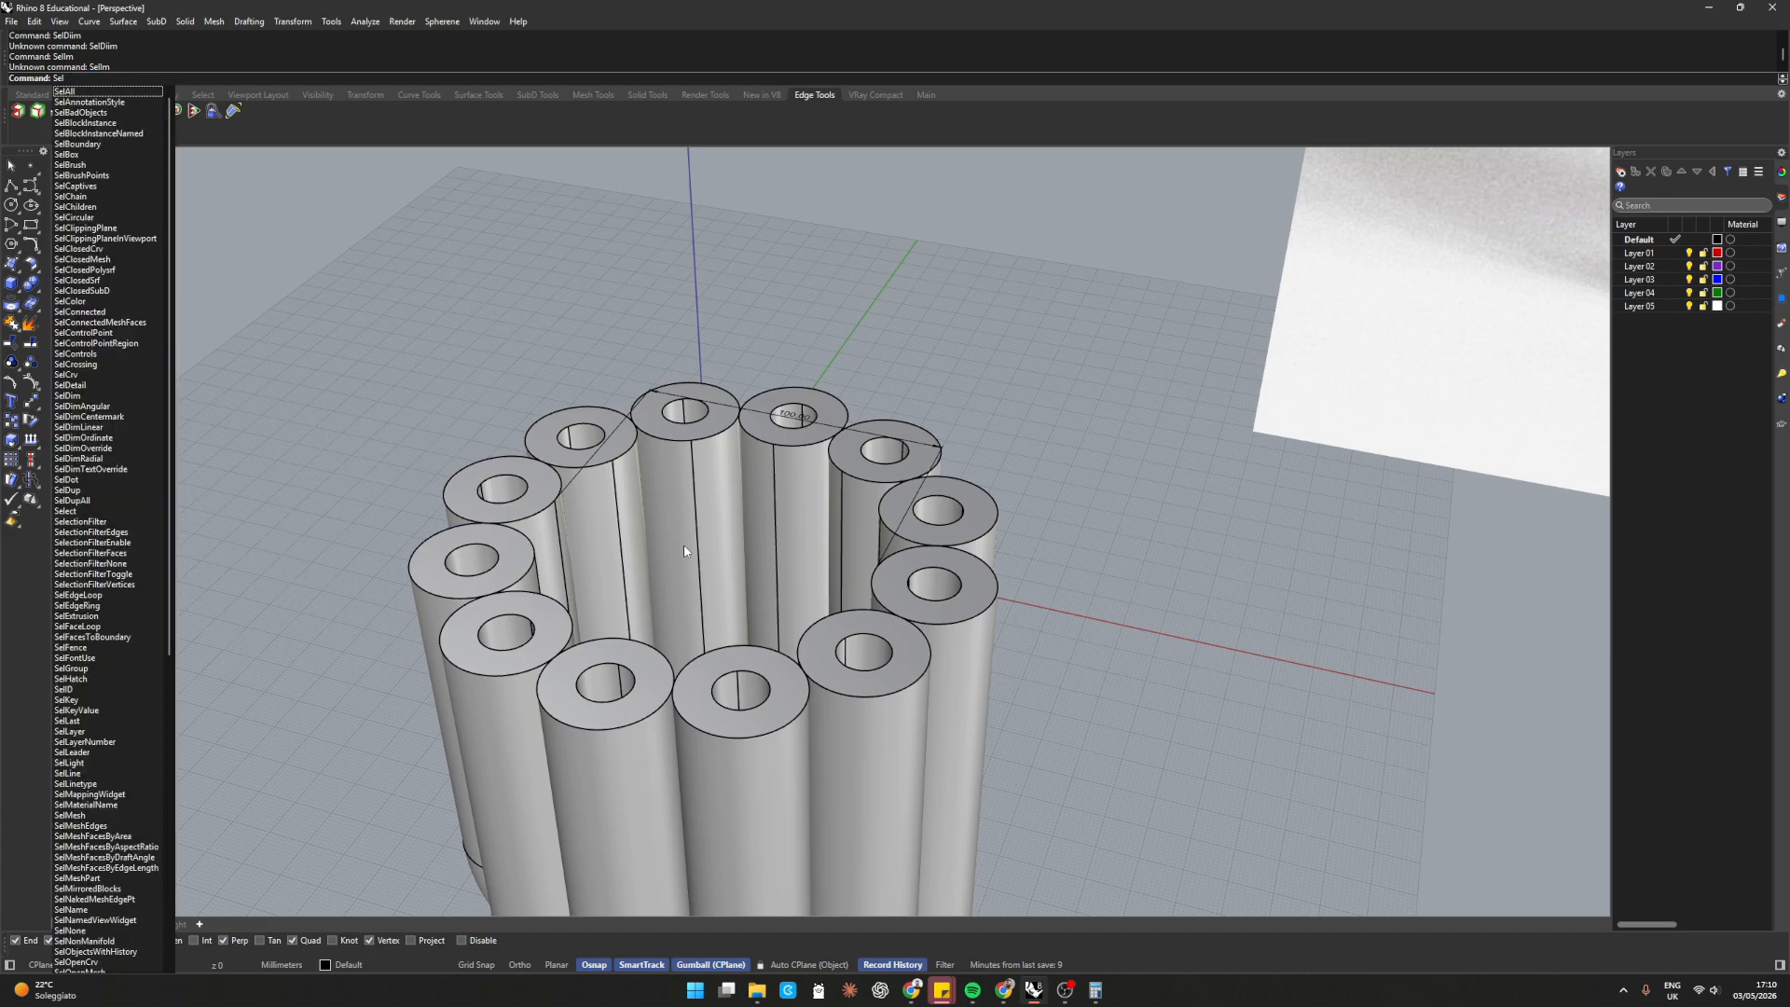
pyautogui.write('Dim')
pyautogui.press('Return')
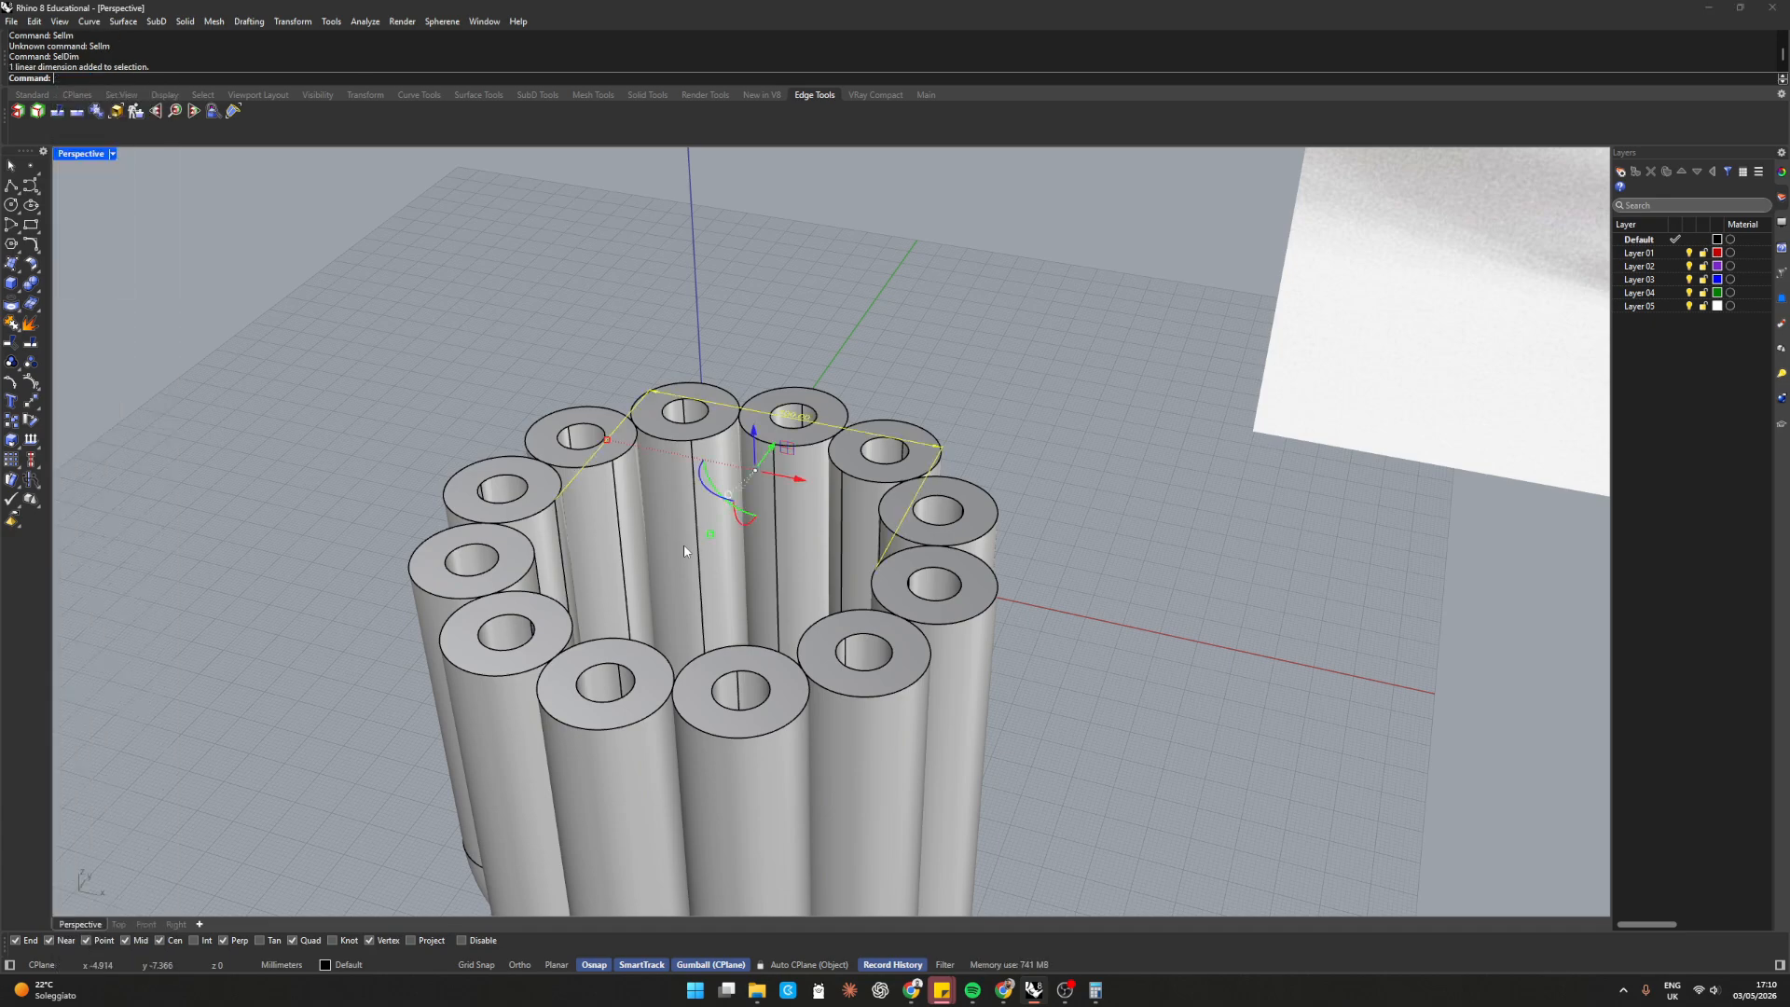
pyautogui.hotkey('ctrl', 'h')
# Select all the planter's tubes and legs and turn on their solid edit points
pyautogui.scroll(-6, 685, 545)
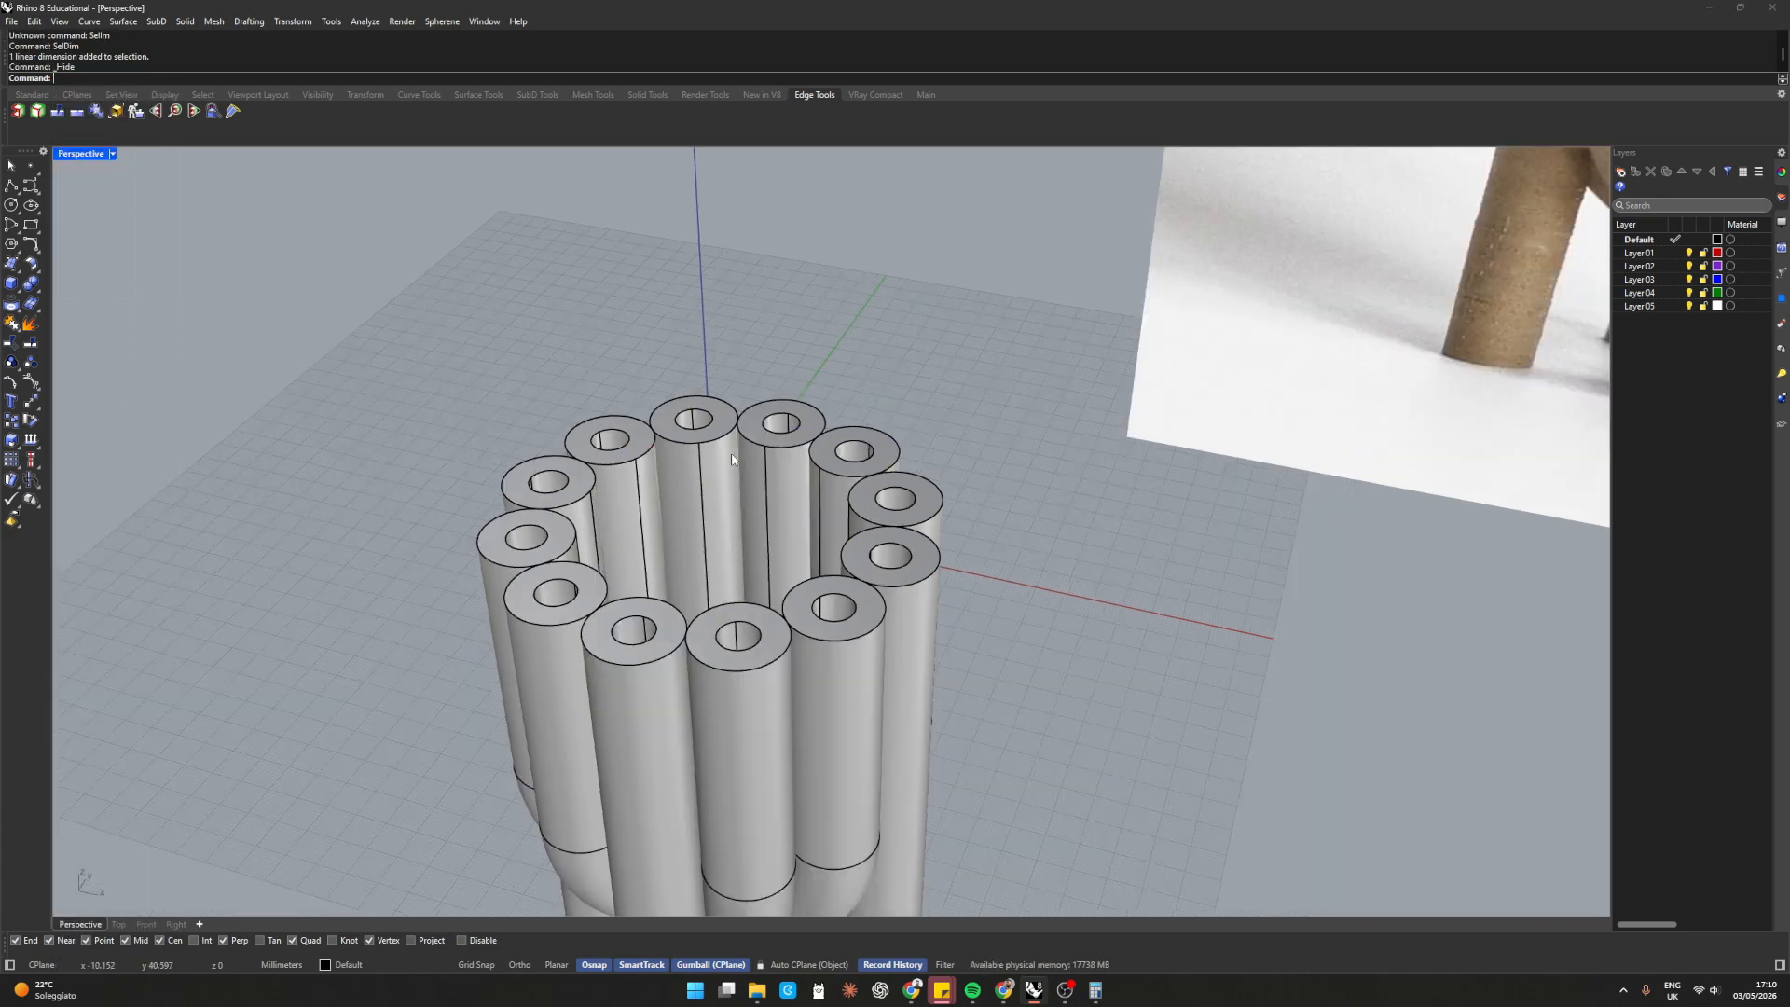
pyautogui.moveTo(731, 625); pyautogui.dragTo(758, 569, button='right')
pyautogui.click(761, 571)
pyautogui.click(1031, 548)
pyautogui.moveTo(1089, 494); pyautogui.dragTo(179, 740)
pyautogui.write('SolidPtOn')
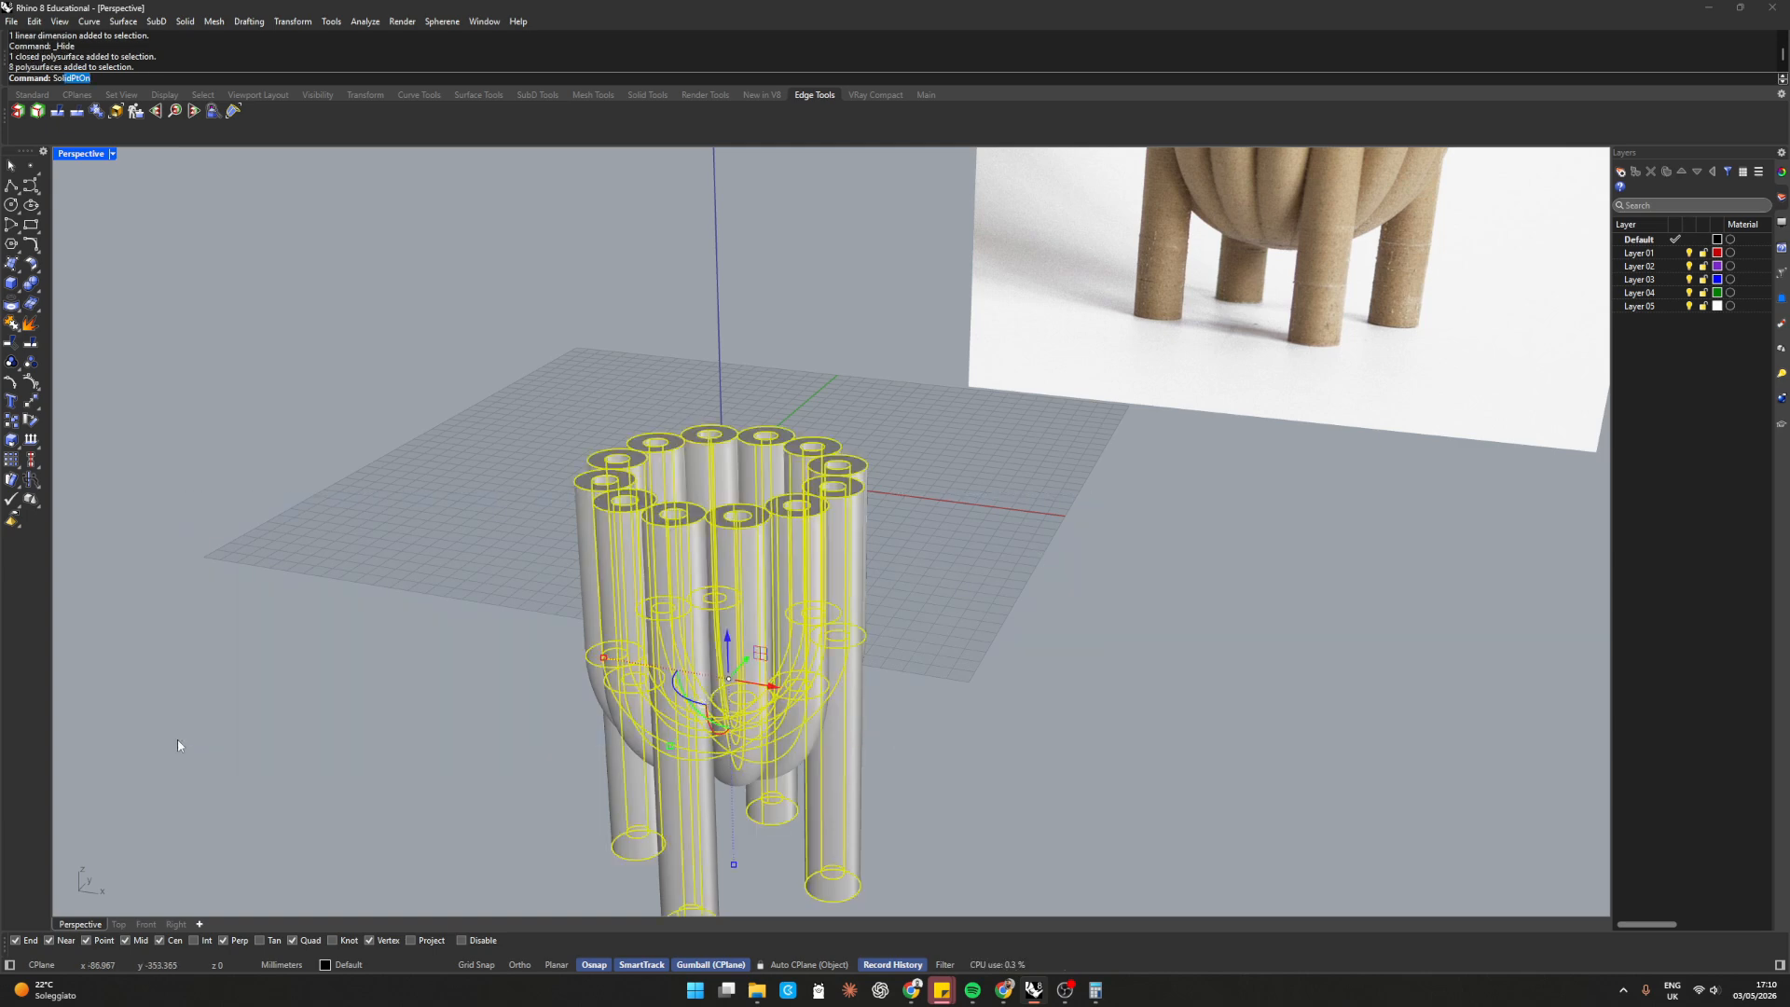
pyautogui.press('Return')
# Move the solid edit points at the top rims of all the tubes and legs slightly upward to heighten the planter
pyautogui.scroll(5, 611, 485)
pyautogui.moveTo(611, 489); pyautogui.dragTo(620, 434, button='right')
pyautogui.moveTo(468, 363); pyautogui.dragTo(1002, 574)
pyautogui.moveTo(790, 444); pyautogui.dragTo(787, 406)
pyautogui.scroll(-4, 786, 446)
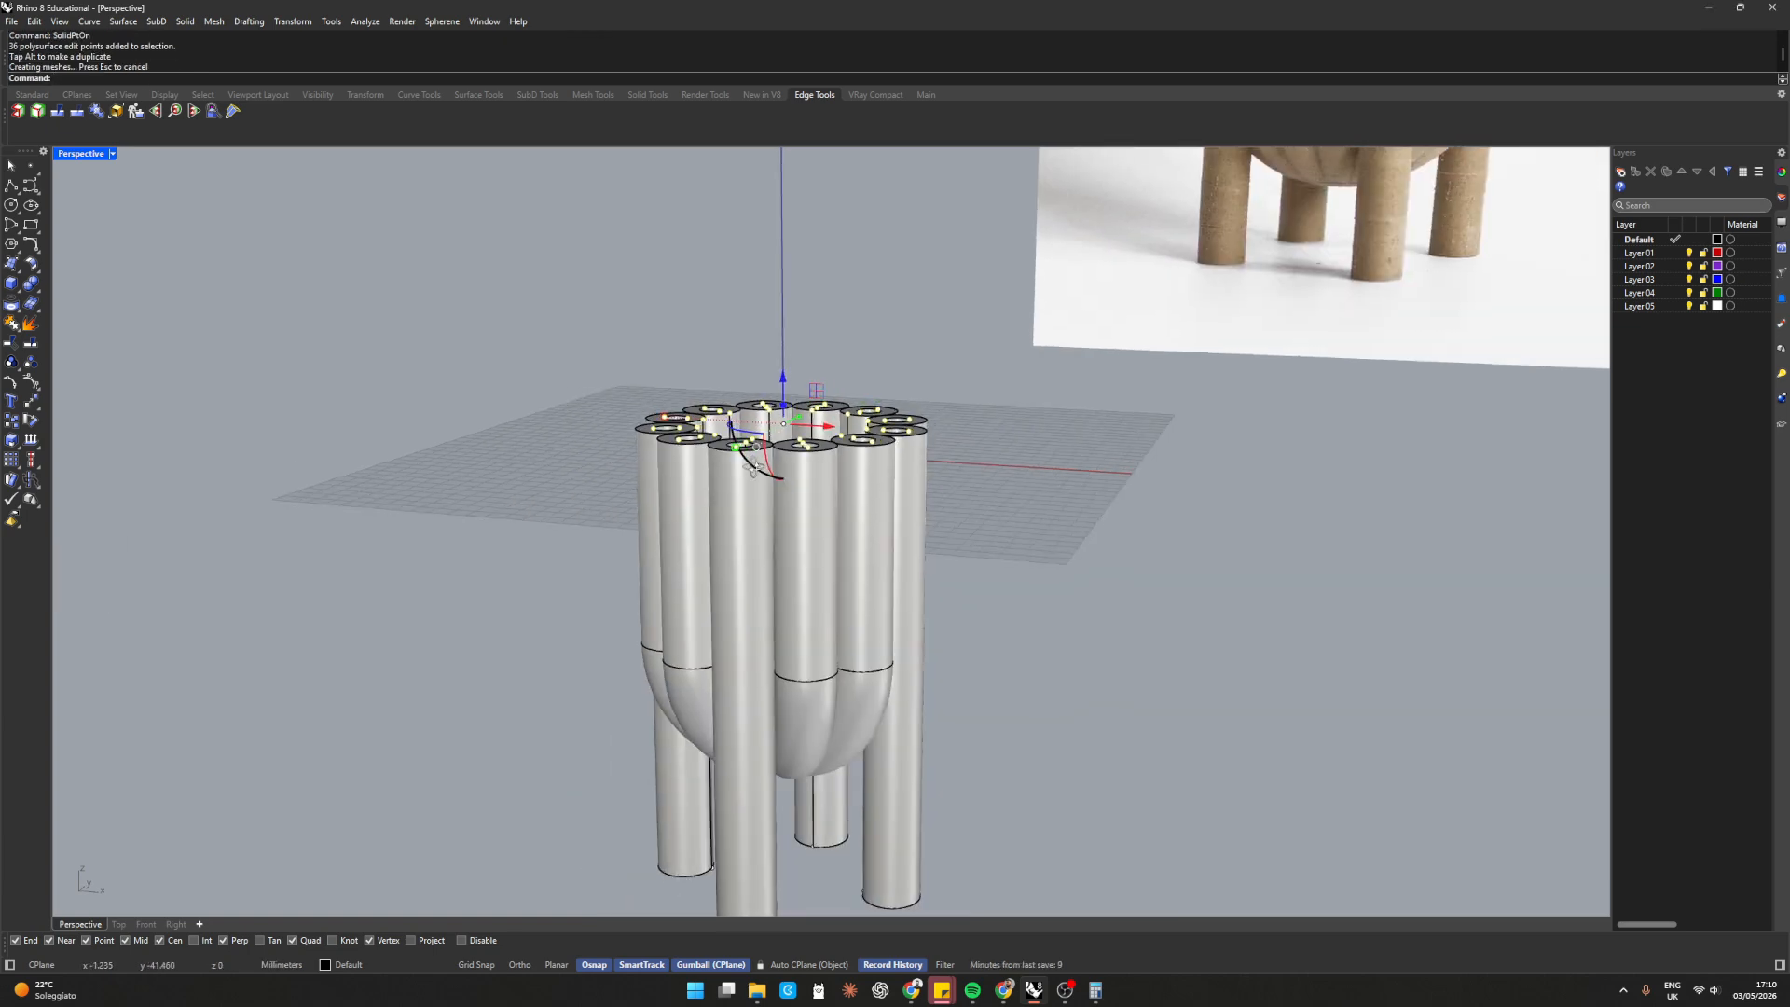
# Move the solid edit points at the bottom ends of the four legs upward to shorten the legs, and clear the selection
pyautogui.moveTo(754, 469); pyautogui.dragTo(752, 418, button='right')
pyautogui.scroll(-5, 752, 418)
pyautogui.scroll(6, 743, 663)
pyautogui.moveTo(522, 836); pyautogui.dragTo(1097, 690)
pyautogui.moveTo(807, 643); pyautogui.dragTo(817, 597)
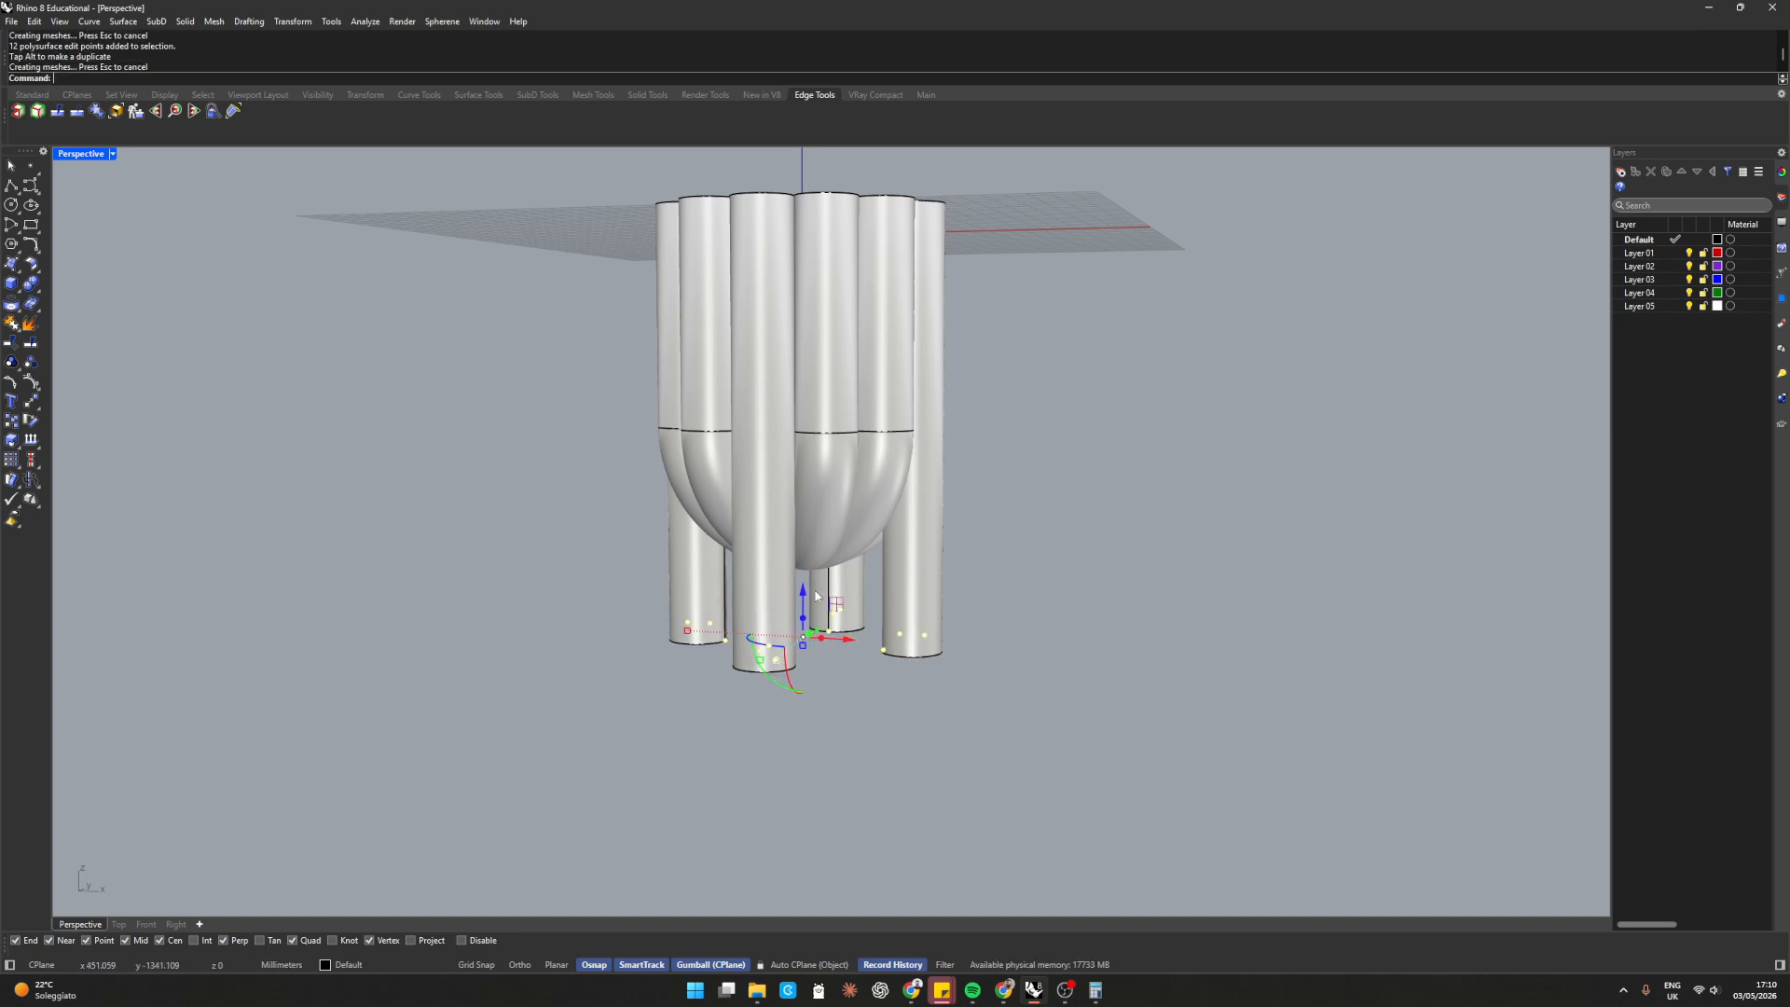
pyautogui.click(550, 572)
pyautogui.moveTo(550, 572); pyautogui.dragTo(513, 553, button='right')
pyautogui.scroll(3, 550, 534)
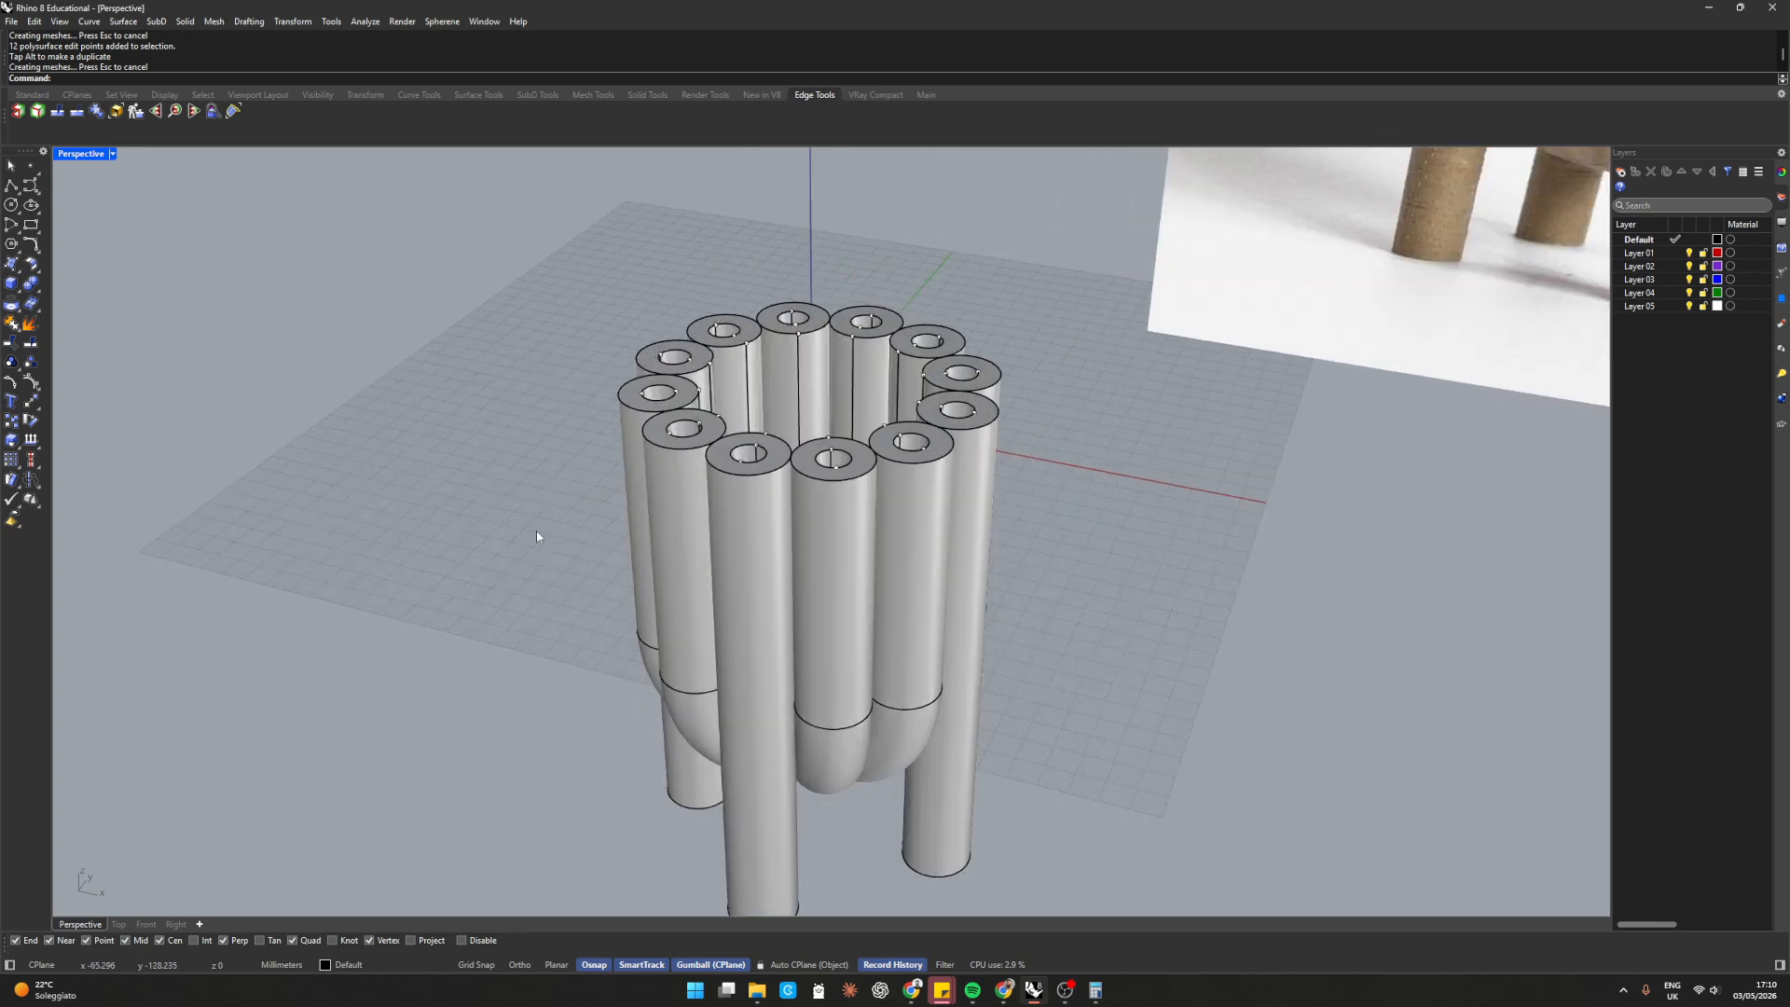